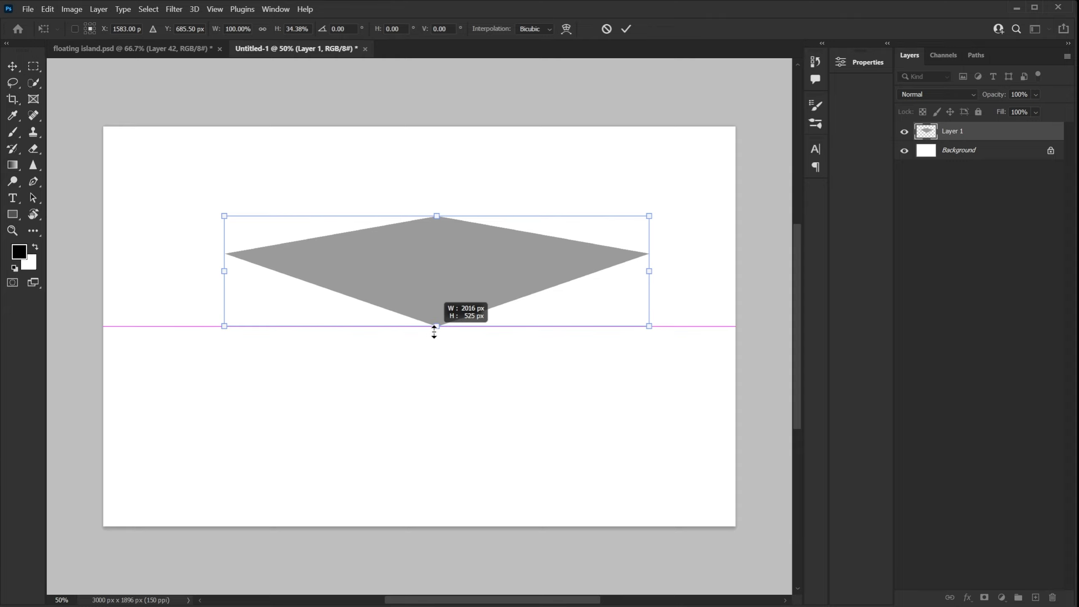
Squash the grey diamond to about 32% of its height and skew it horizontally by about 13°, shifting its lower corner to the right
drag(443, 284, 441, 313)
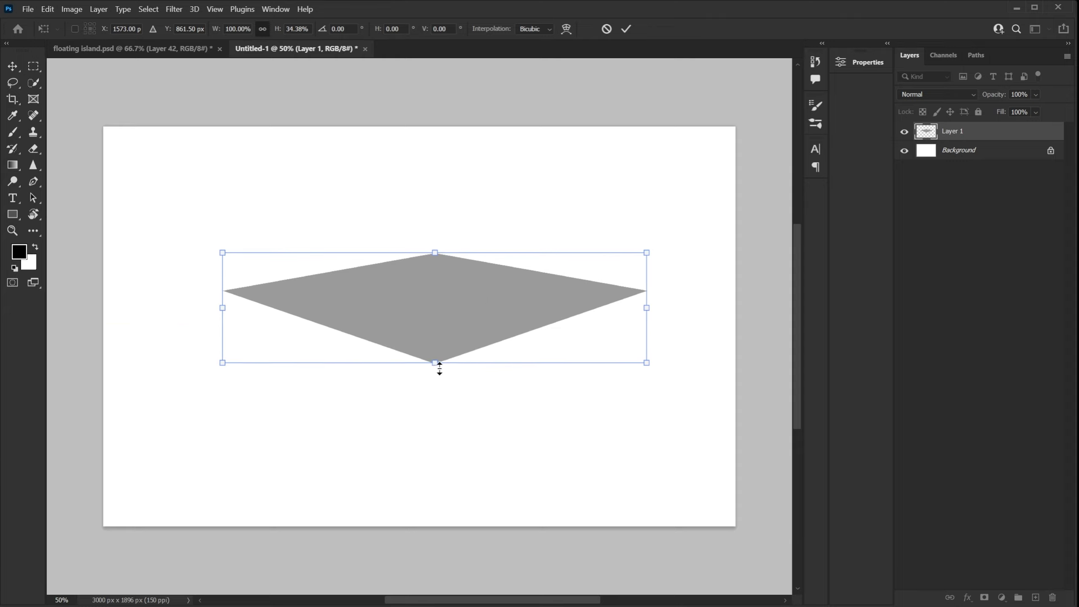
drag(437, 364, 460, 355)
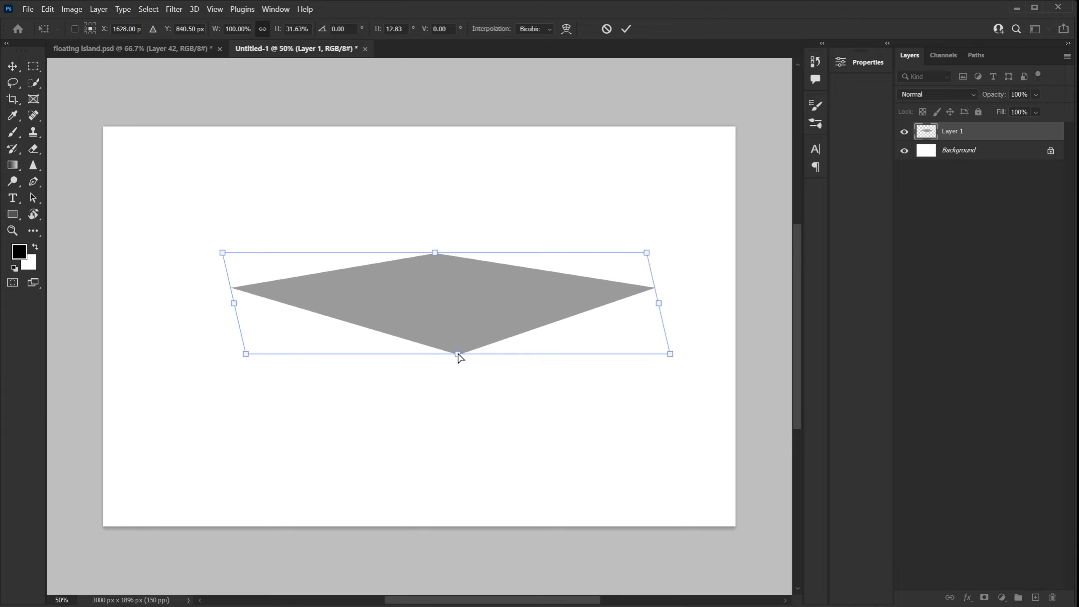
click(628, 30)
Scale the grey diamond down proportionally and move it slightly upward on the canvas
key(ctrl+t)
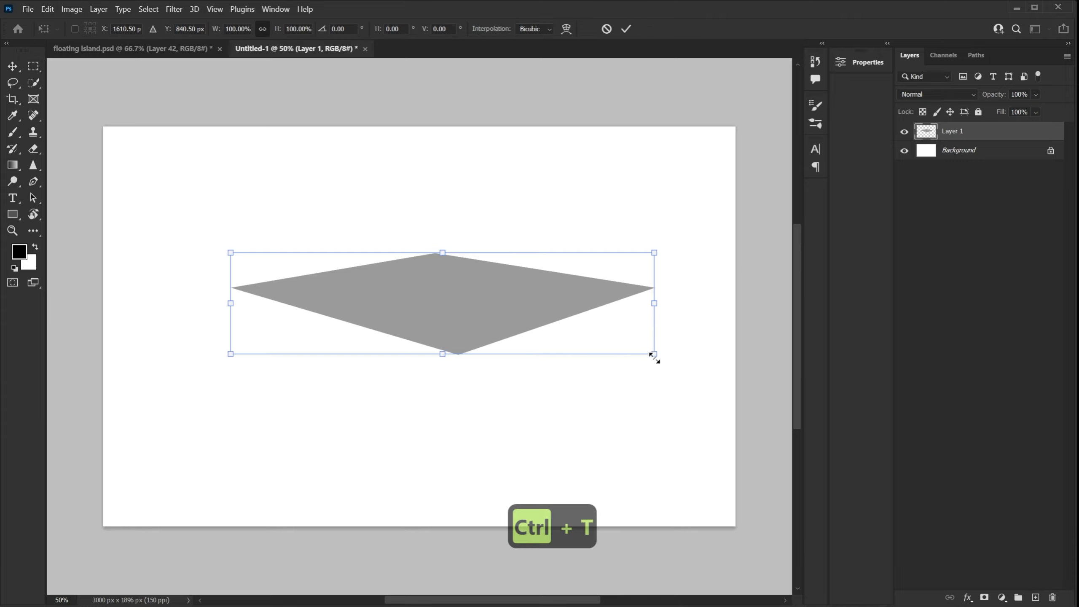
drag(654, 356, 596, 340)
click(627, 29)
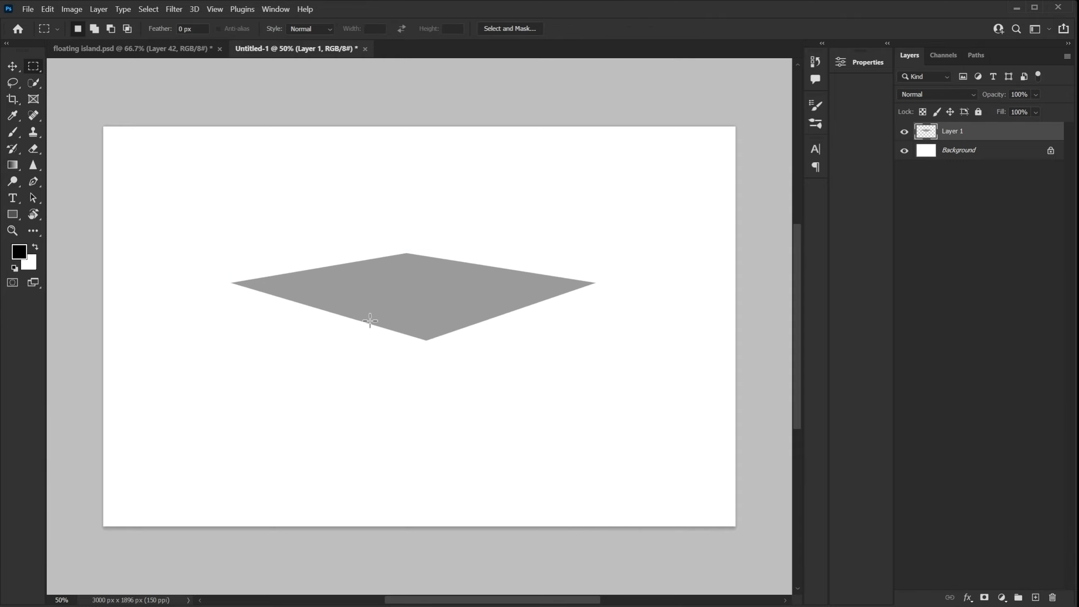
key(v)
drag(432, 316, 439, 298)
Place the mountain photo pexels-pixabay-326235 as an embedded image
click(28, 9)
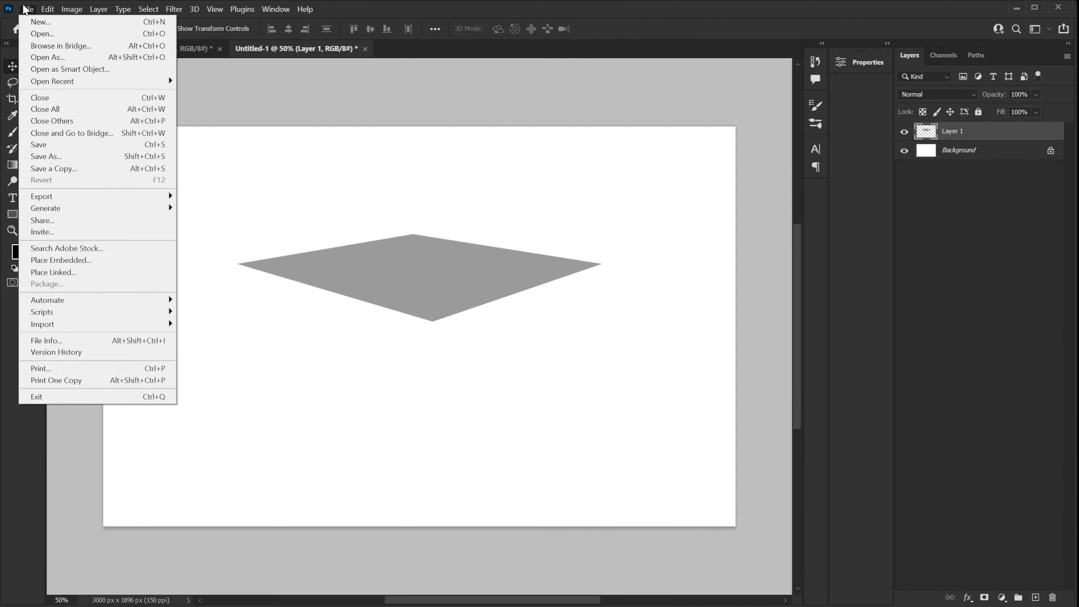
click(101, 260)
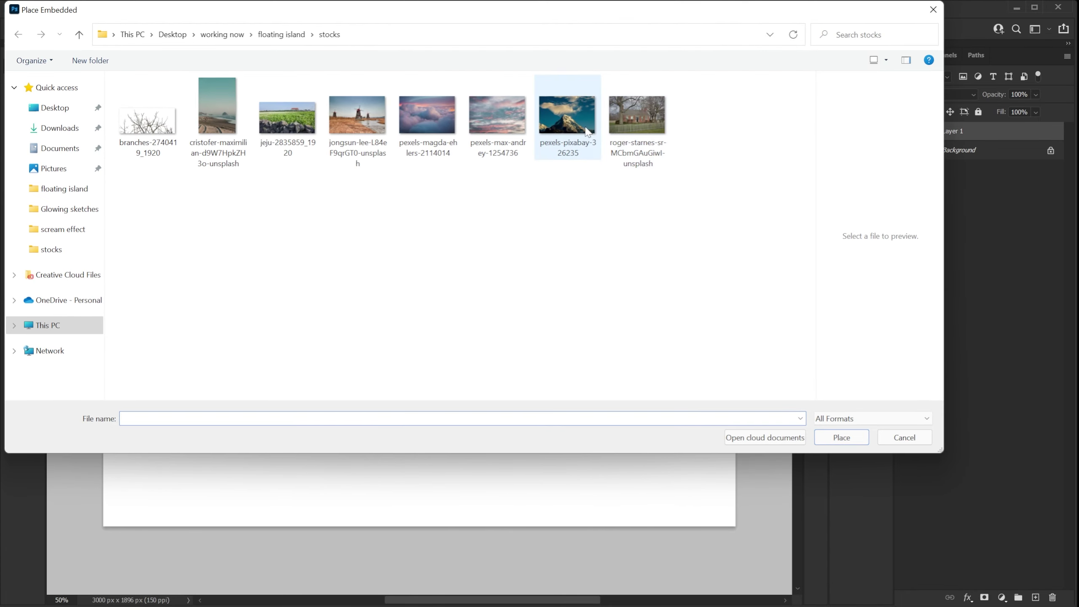
click(568, 116)
click(841, 437)
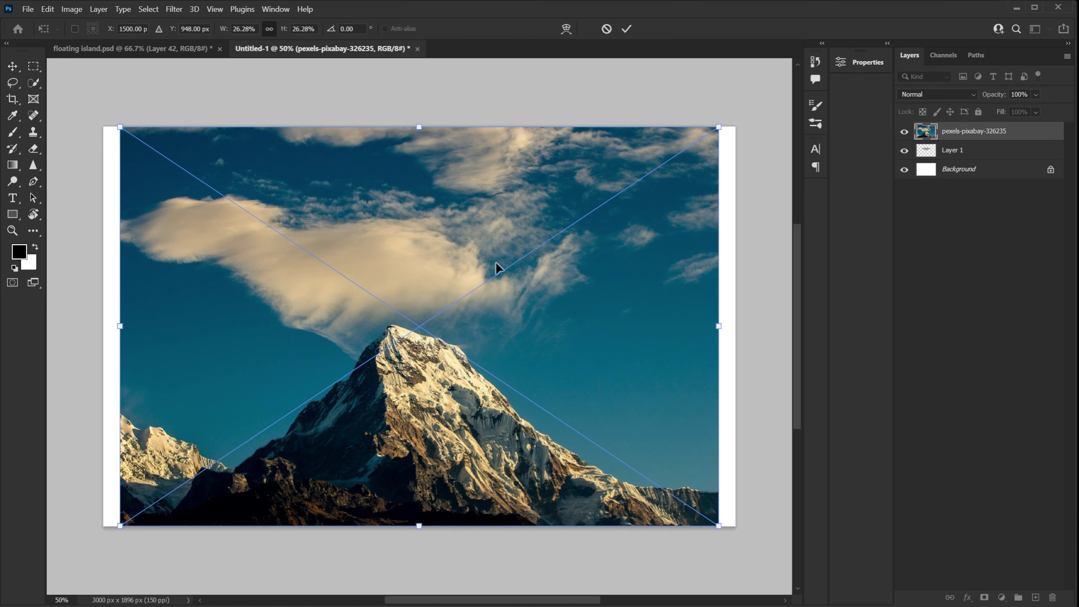
right_click(488, 233)
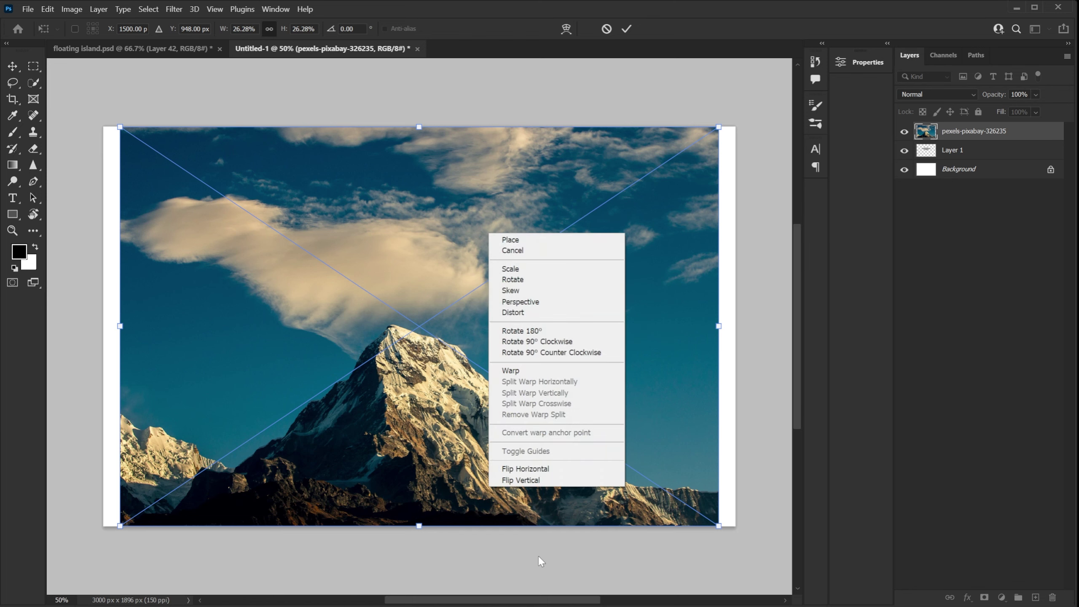
click(533, 472)
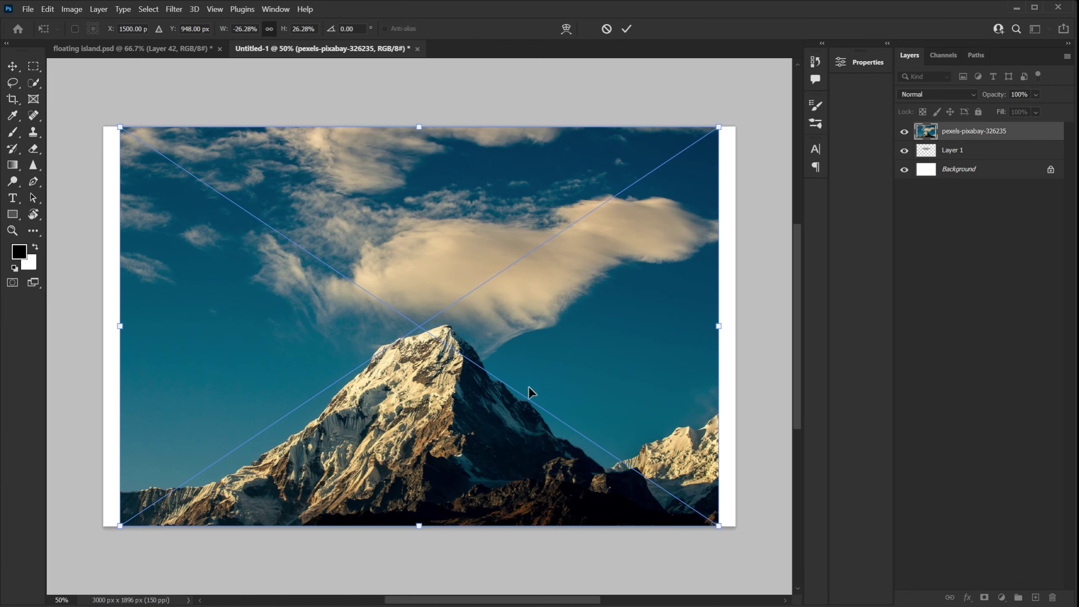
key(ctrl+z)
Flip the placed mountain photo vertically and move it down so the inverted mountain hangs below the grey diamond
right_click(538, 321)
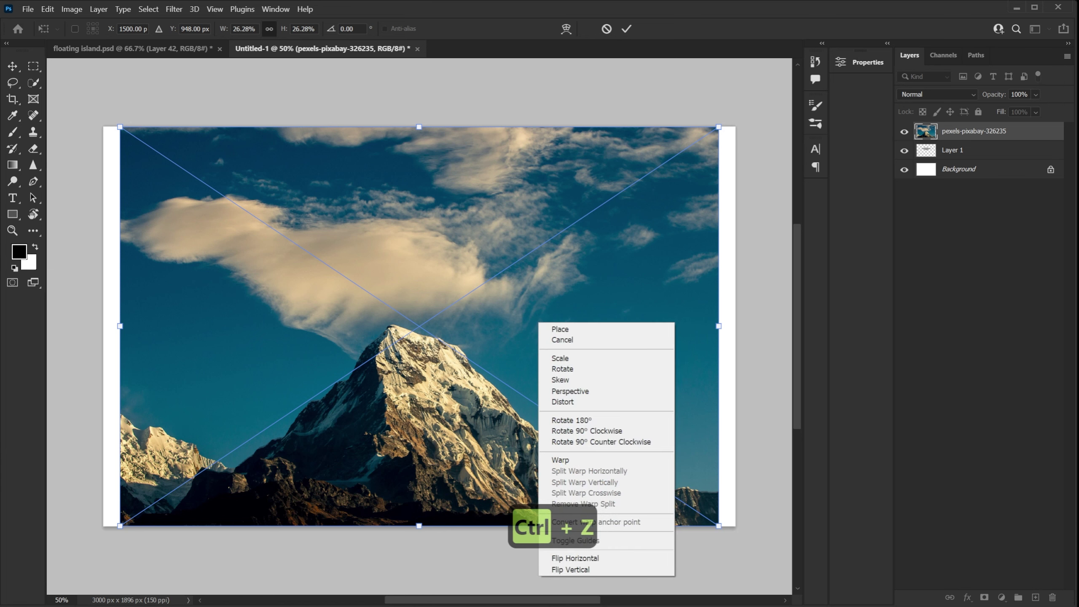
click(593, 572)
drag(574, 279, 591, 418)
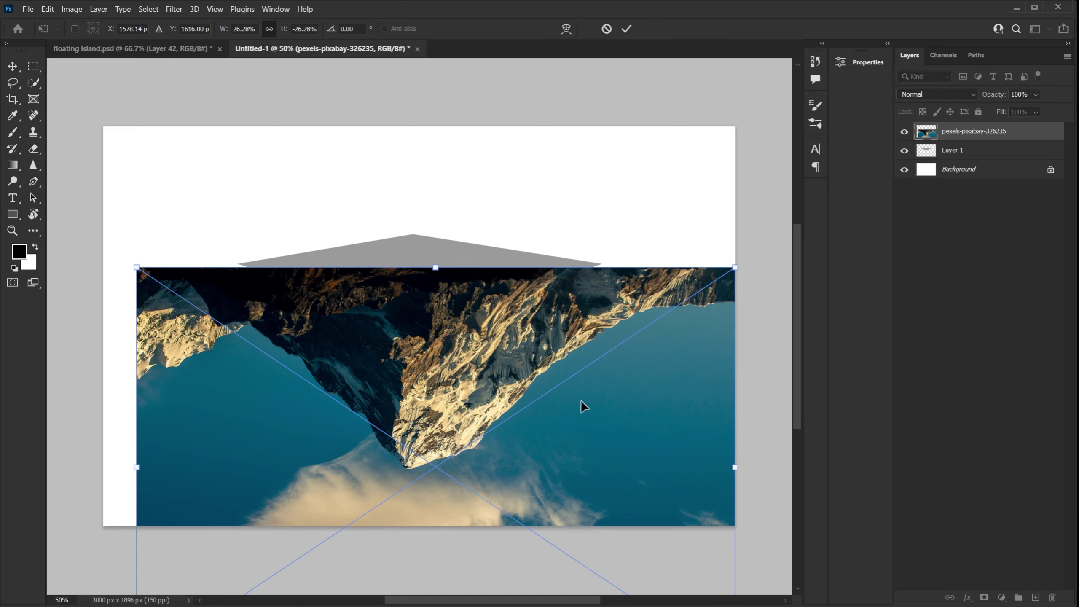
click(626, 30)
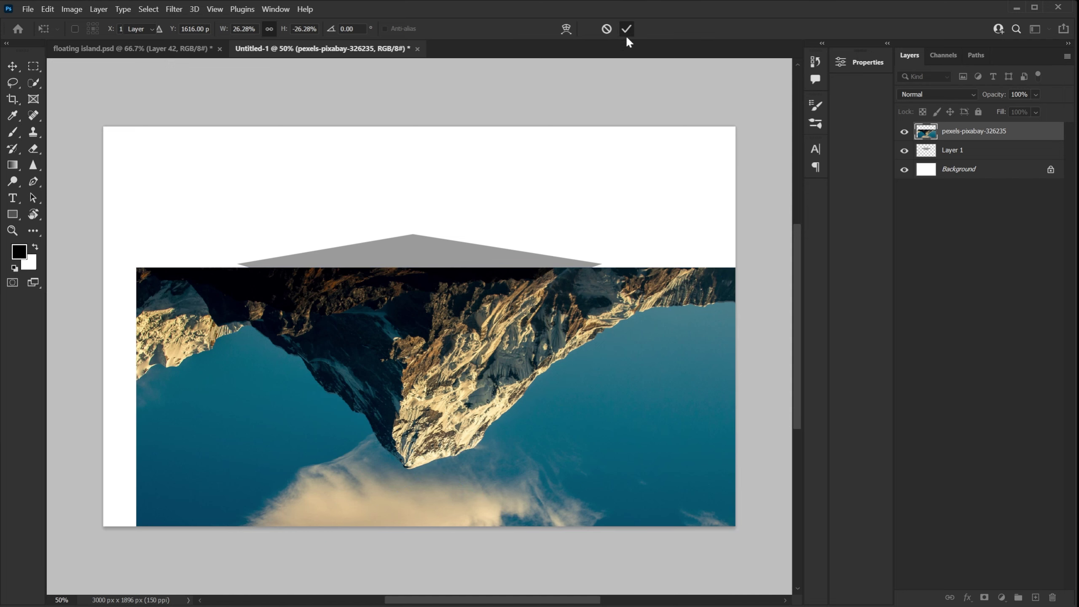
Select the inverted mountain with the Quick Selection tool, excluding the sky and the smaller peak on its left
click(34, 84)
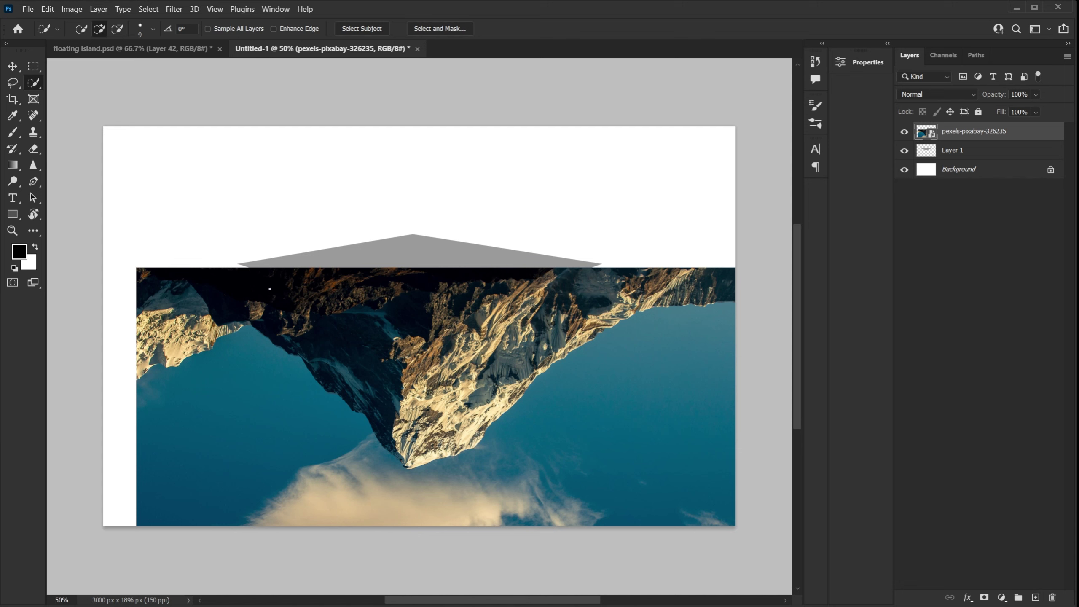
mouse_move(214, 284)
mouse_down()
mouse_move(366, 346)
mouse_move(565, 299)
mouse_up()
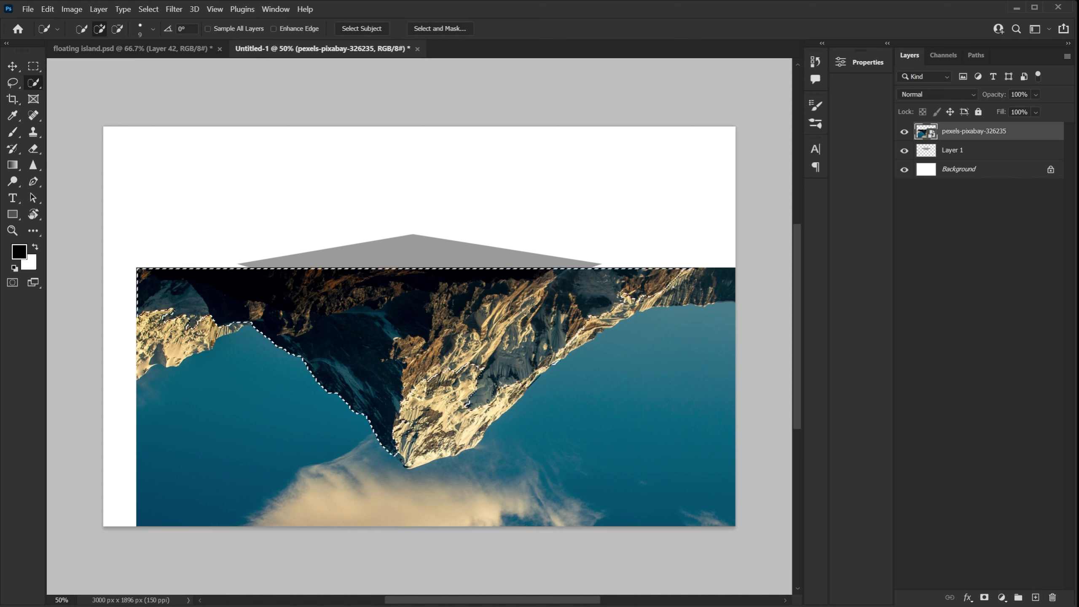
alt+drag(165, 298, 133, 289)
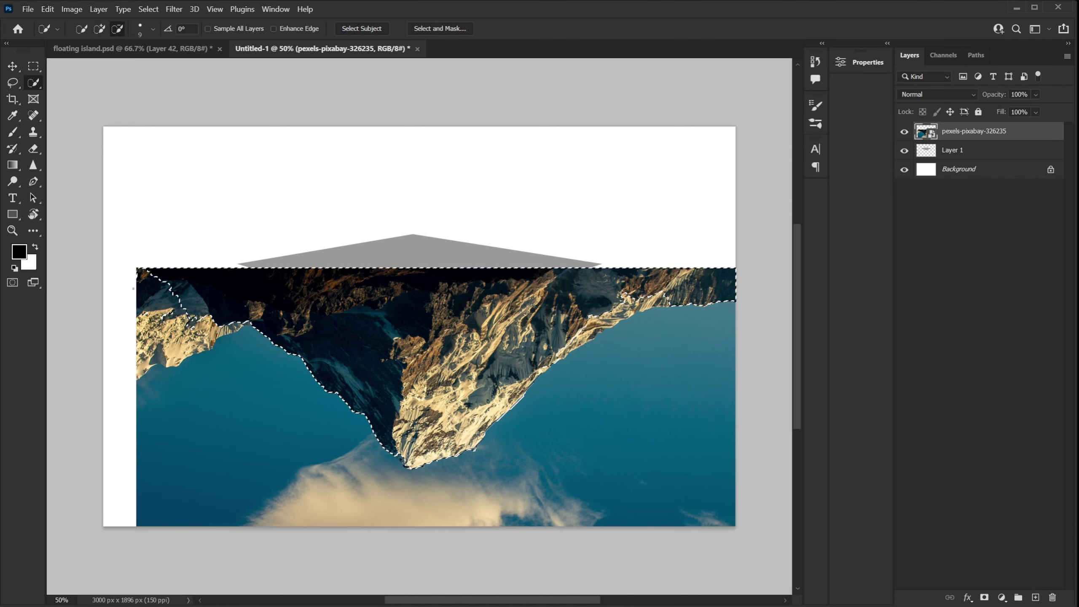
alt+drag(182, 297, 166, 276)
drag(595, 323, 642, 302)
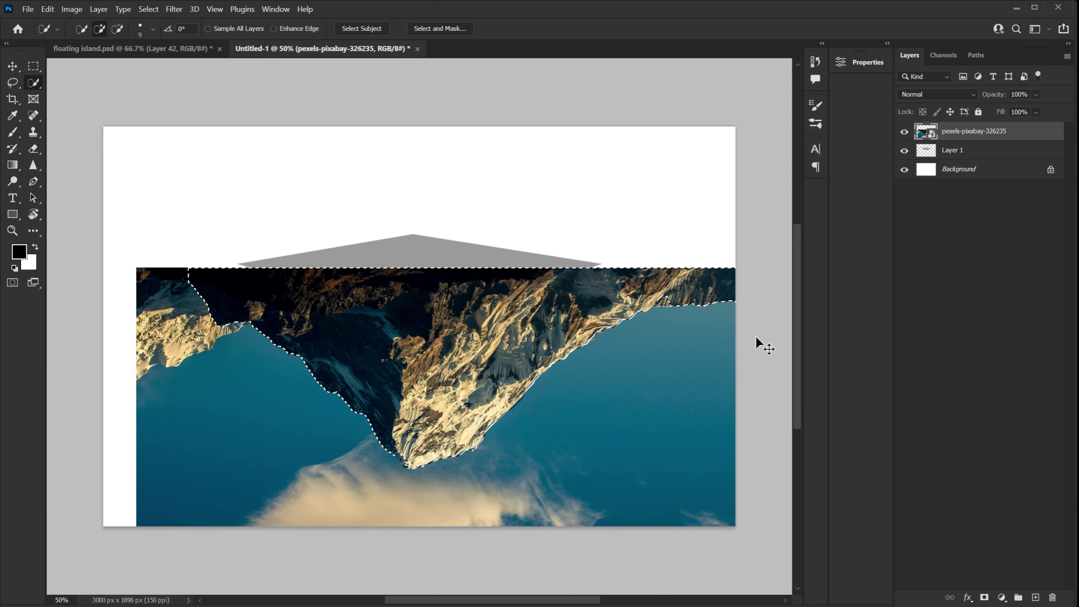
Copy the selected mountain to a new layer and delete the original photo layer
key(ctrl+j)
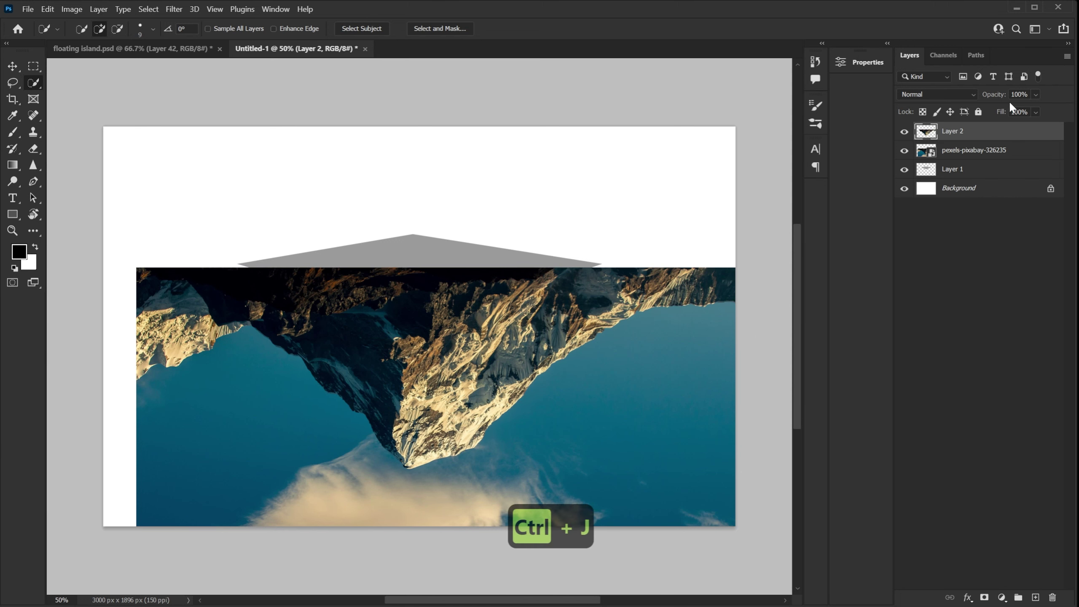
click(994, 155)
key(Delete)
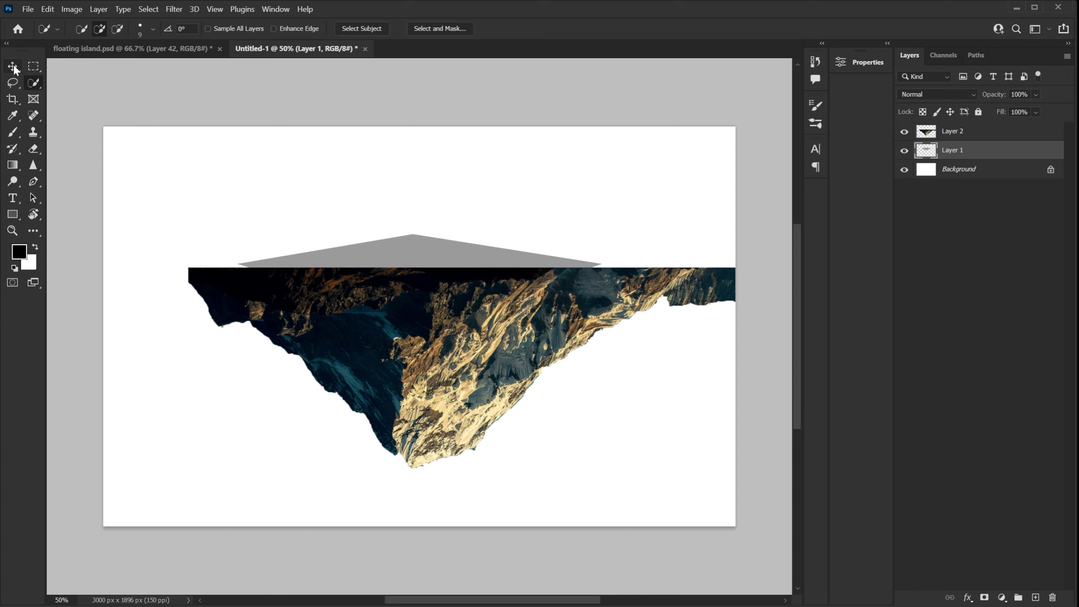
Move the rock layer beneath the diamond's layer and scale the rock to about 78%, centred under the diamond
click(984, 132)
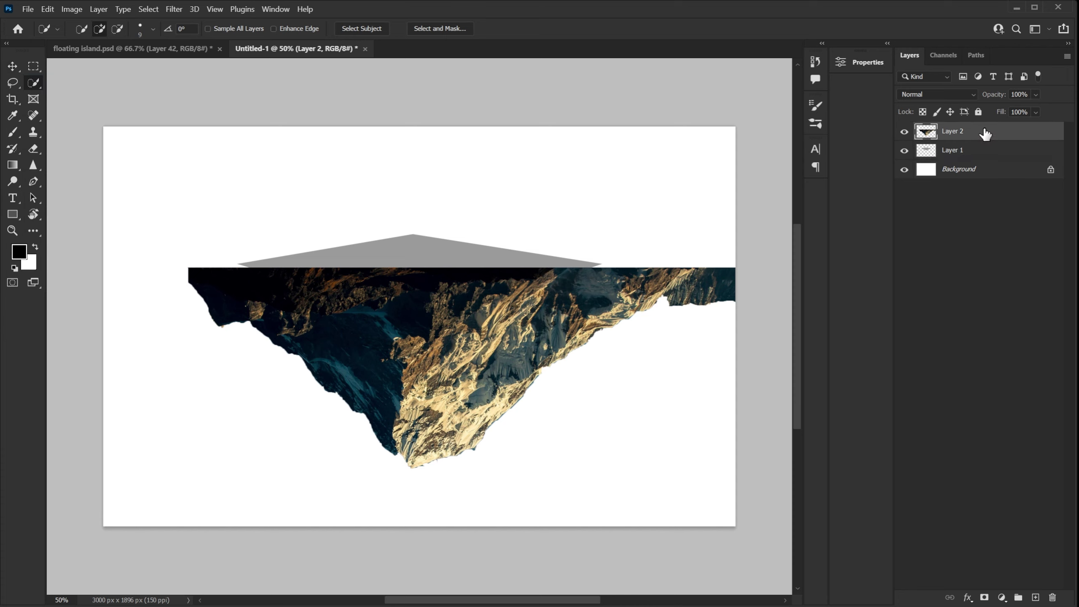
drag(985, 134, 986, 164)
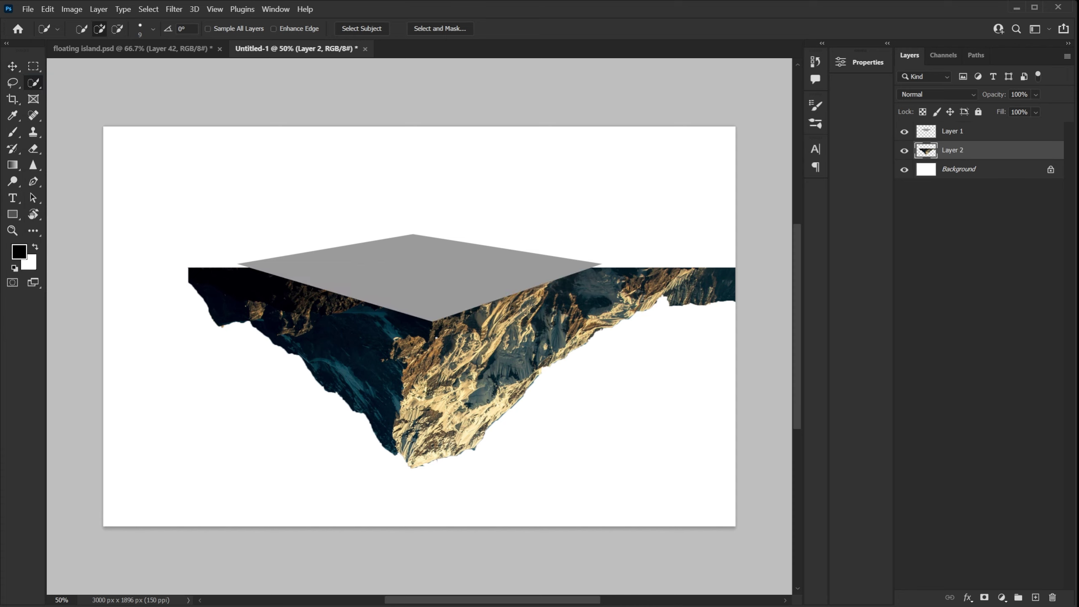
key(ctrl+t)
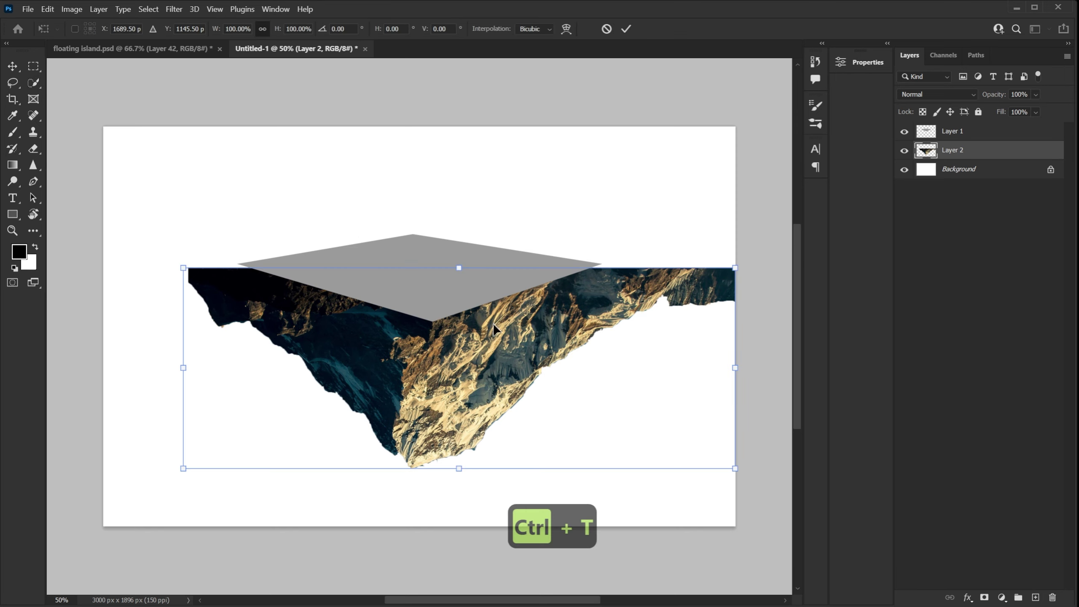
drag(736, 468, 614, 425)
drag(452, 367, 488, 383)
key(shift+Down)
key(shift+Down)
key(shift+Down)
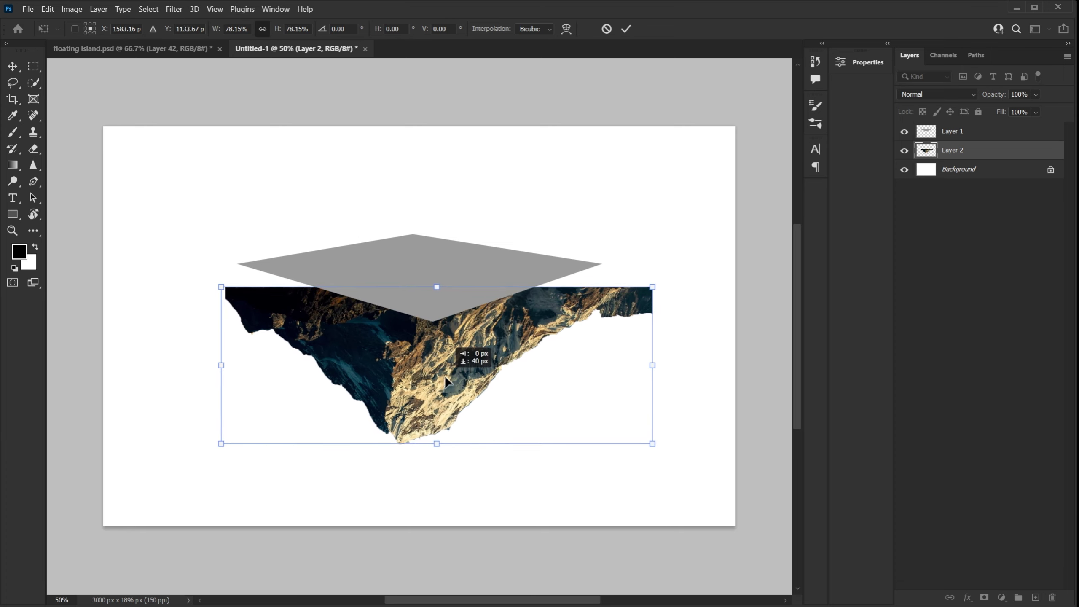
Warp the rock so its upper corners meet the diamond's left and right corners and its tip extends downward
right_click(431, 364)
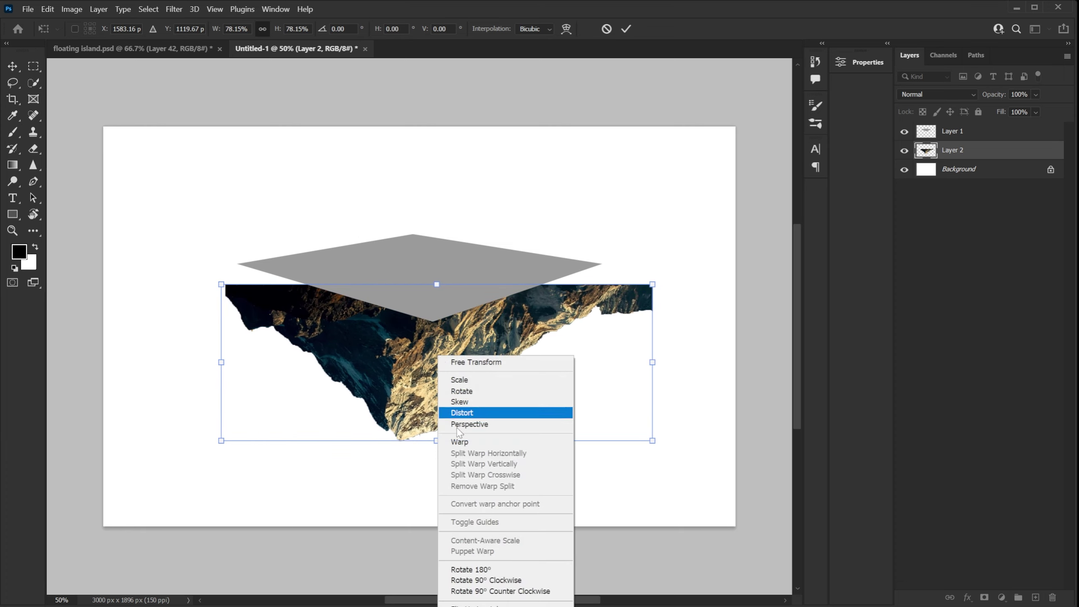
click(463, 442)
drag(632, 299, 592, 277)
drag(227, 291, 248, 271)
drag(423, 428, 424, 442)
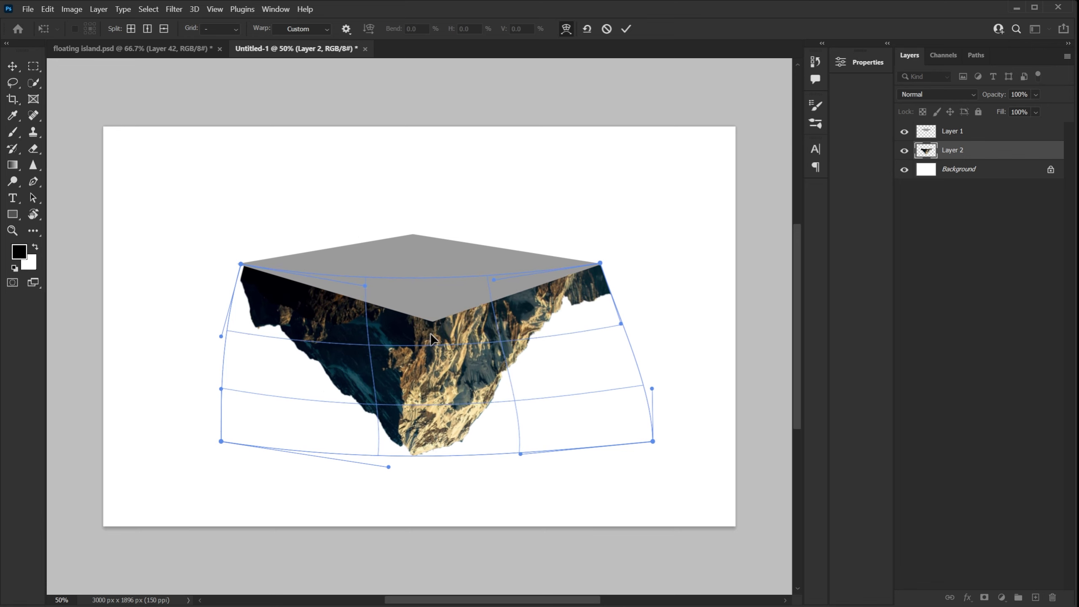
mouse_move(556, 303)
mouse_down()
mouse_move(589, 277)
mouse_move(600, 275)
mouse_move(596, 290)
mouse_move(655, 272)
mouse_move(581, 307)
mouse_up()
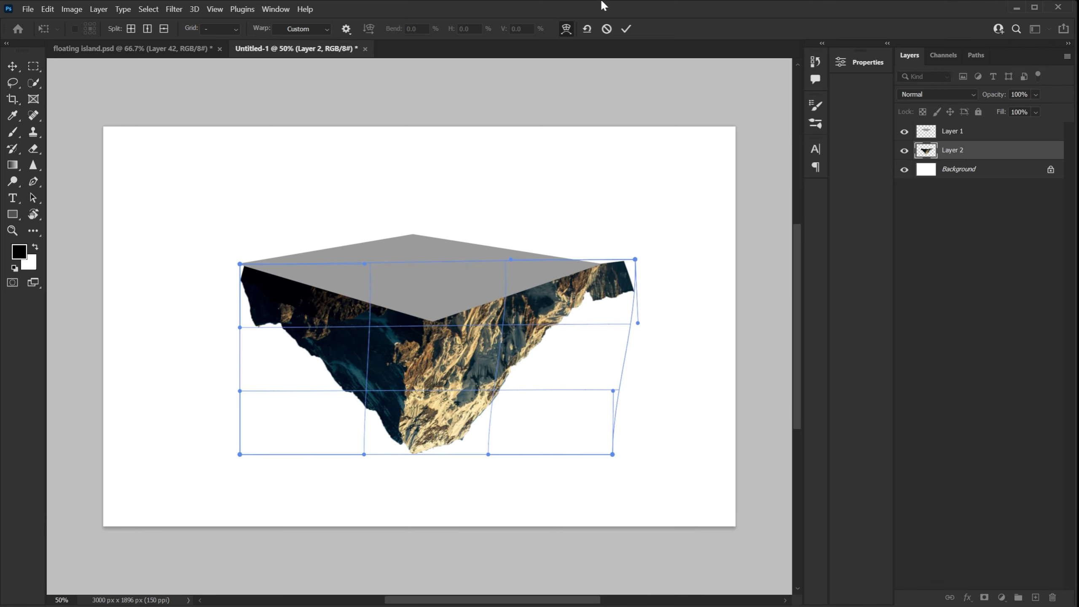
key(Return)
Trim the protruding rock along the base's right edge using Lasso selections
key(l)
key(Delete)
key(ctrl+d)
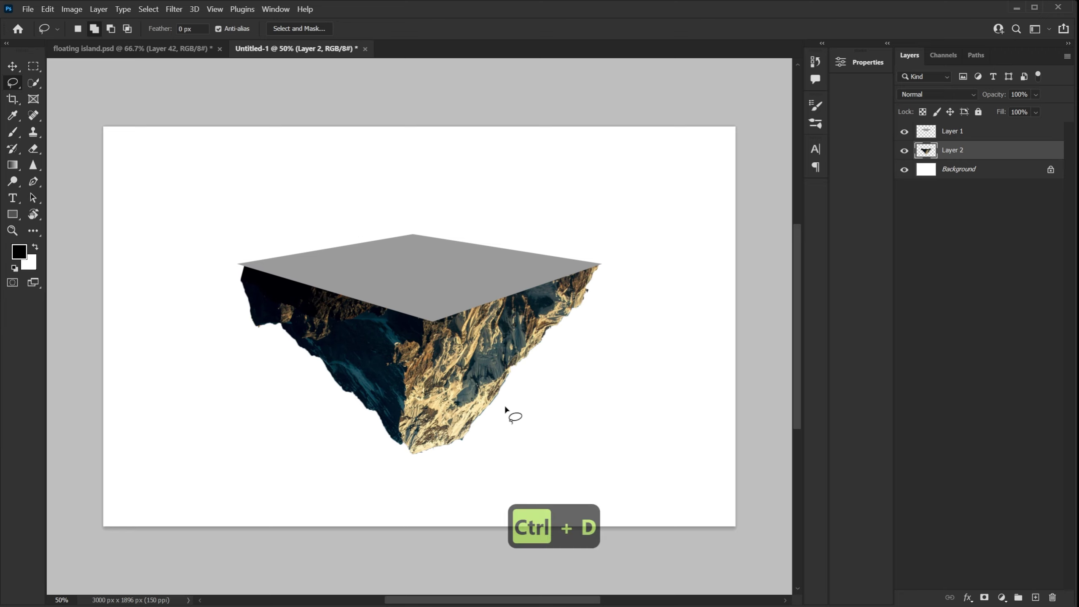
mouse_move(536, 340)
mouse_down()
mouse_move(472, 451)
mouse_move(545, 402)
mouse_up()
key(Delete)
key(ctrl+d)
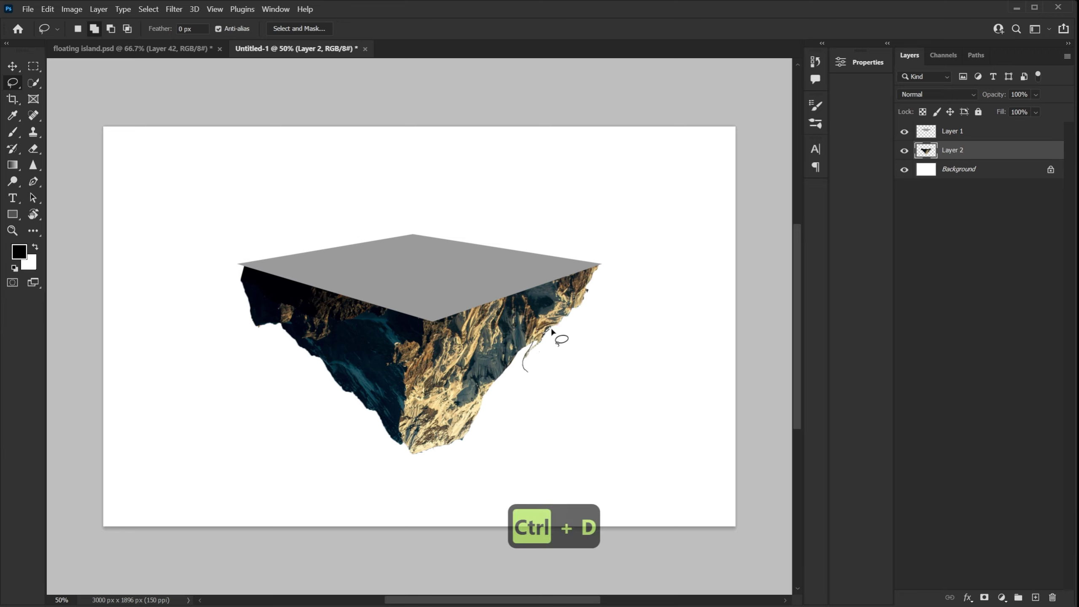
key(ctrl+d)
Cut away the bulge on the rock's upper-left edge with a Lasso selection
mouse_move(236, 273)
mouse_down()
mouse_move(285, 344)
mouse_move(252, 314)
mouse_up()
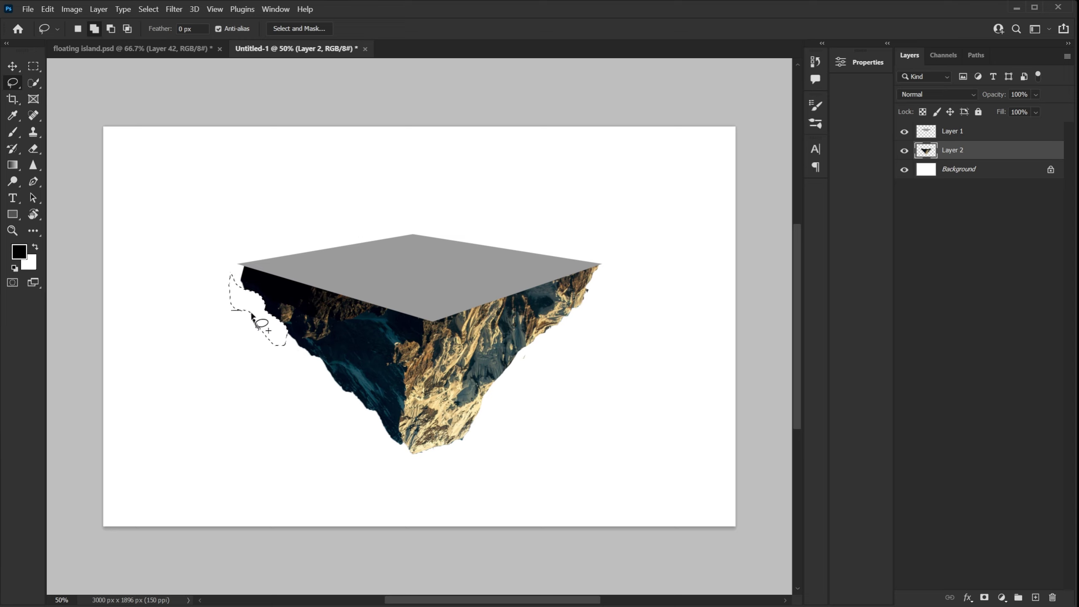
key(Delete)
key(ctrl+d)
Warp the rock's upper-left corner slightly outward to reach the diamond's left corner
key(ctrl+t)
key(ctrl+z)
key(ctrl+t)
right_click(389, 356)
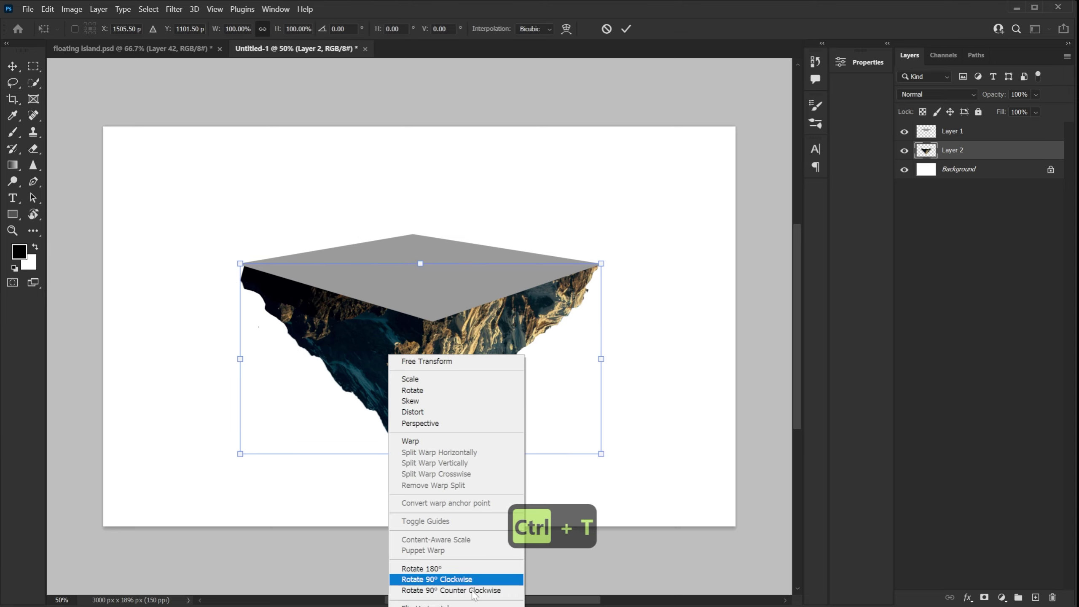
click(411, 441)
drag(250, 277, 247, 274)
click(626, 28)
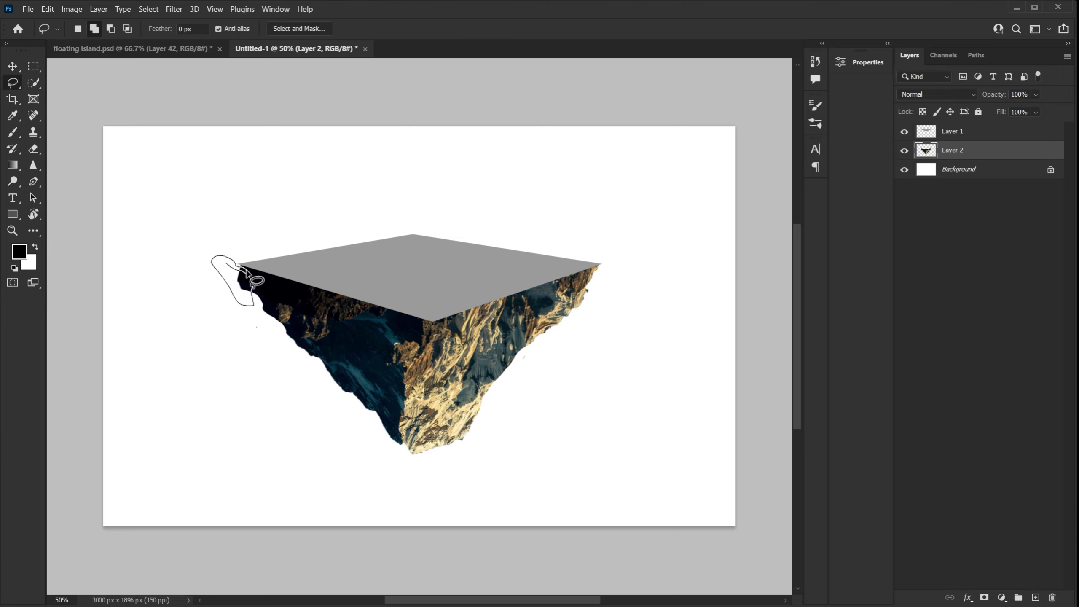
Trim the rock sticking out below the diamond's left corner with the Lasso and clear the selection
key(ctrl+d)
key(ctrl+z)
key(ctrl+z)
key(ctrl+d)
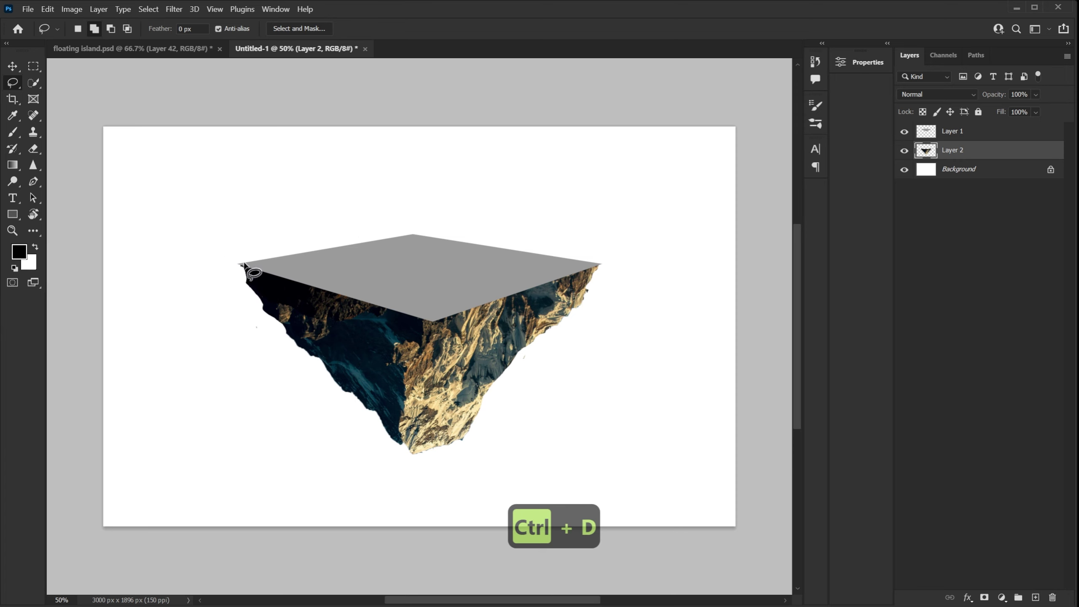
Erase an uneven edge along the diamond's lower-right side on Layer 1 with a 90 px Eraser, redoing unsatisfactory strokes
key(e)
click(956, 132)
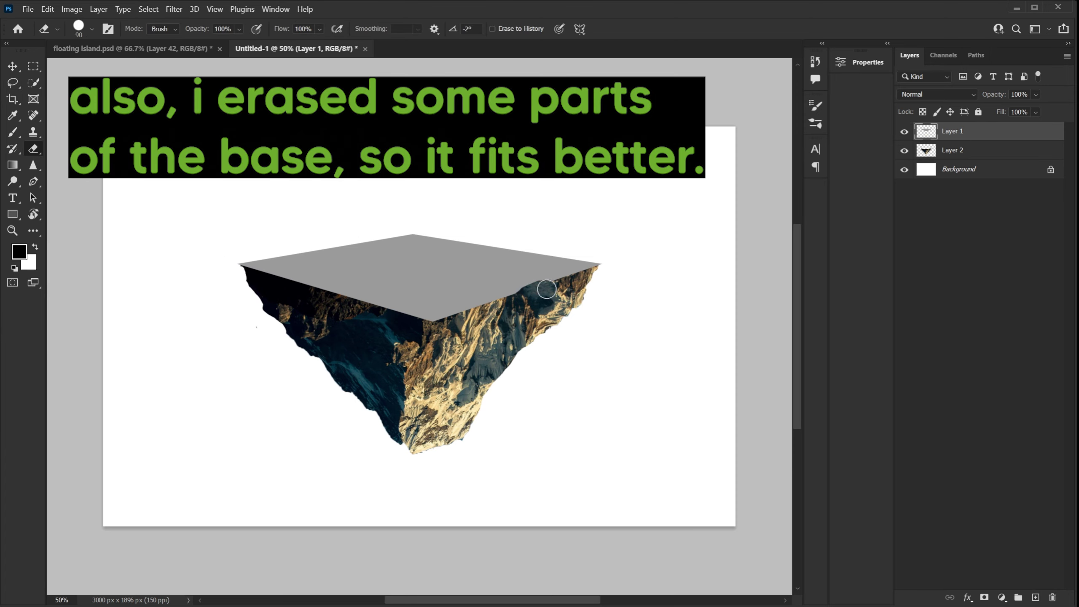
key(ctrl+z)
right_click(548, 293)
click(531, 311)
key(ctrl+equal)
key(ctrl+equal)
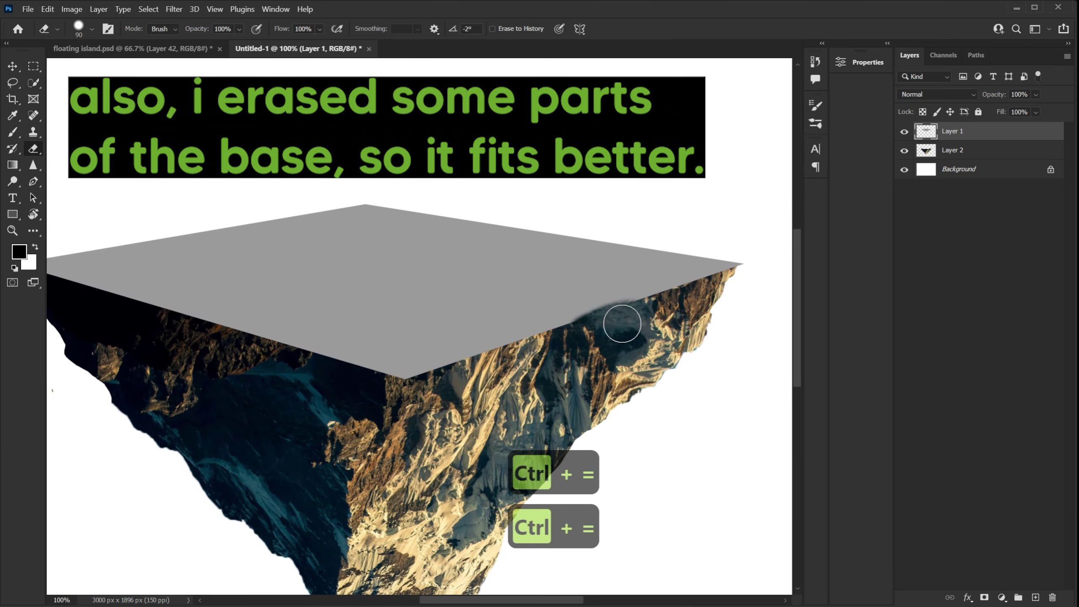
key(ctrl+z)
right_click(625, 317)
click(652, 315)
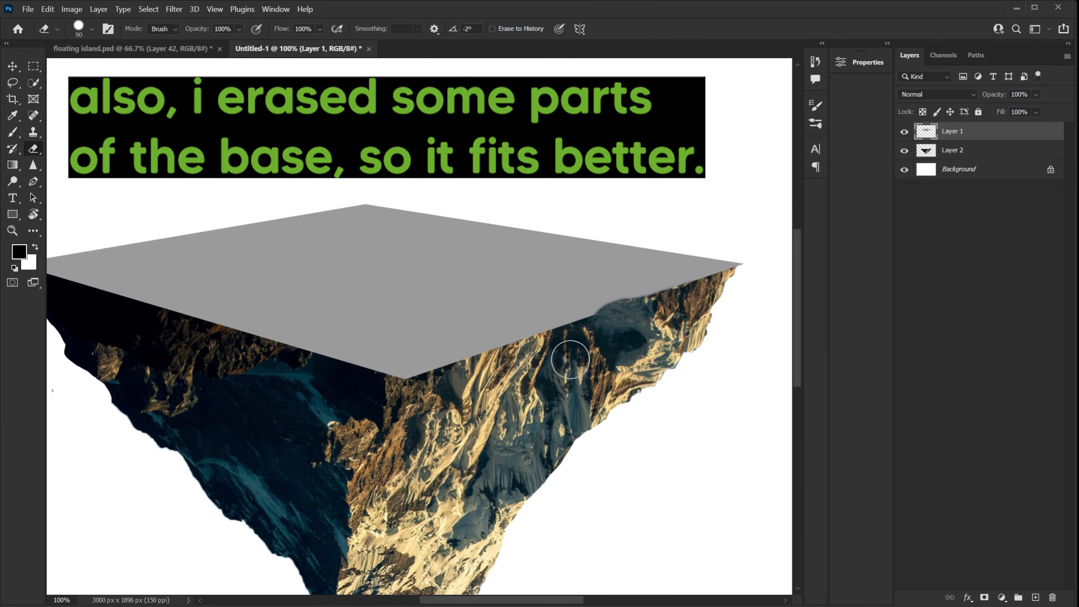
drag(570, 360, 636, 316)
drag(748, 282, 626, 338)
Erase irregular dips along the diamond's lower-left and lower-right edges and soften its front corner with the 90 px Eraser, undoing unsatisfactory strokes
drag(234, 465, 464, 300)
drag(518, 286, 557, 275)
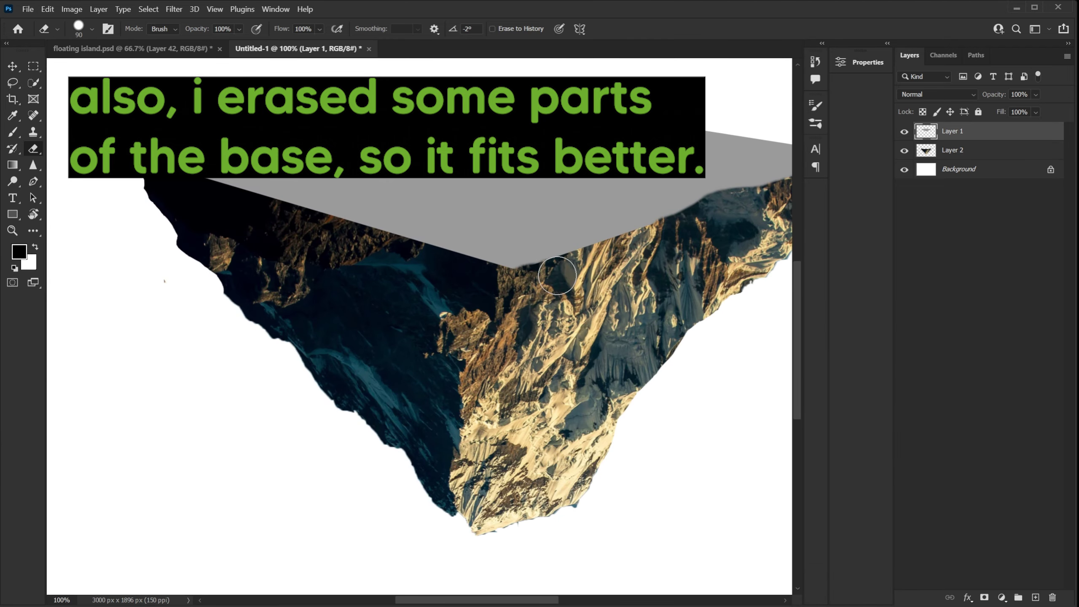
scroll(558, 275, up, 3)
key(ctrl+z)
key(ctrl+z)
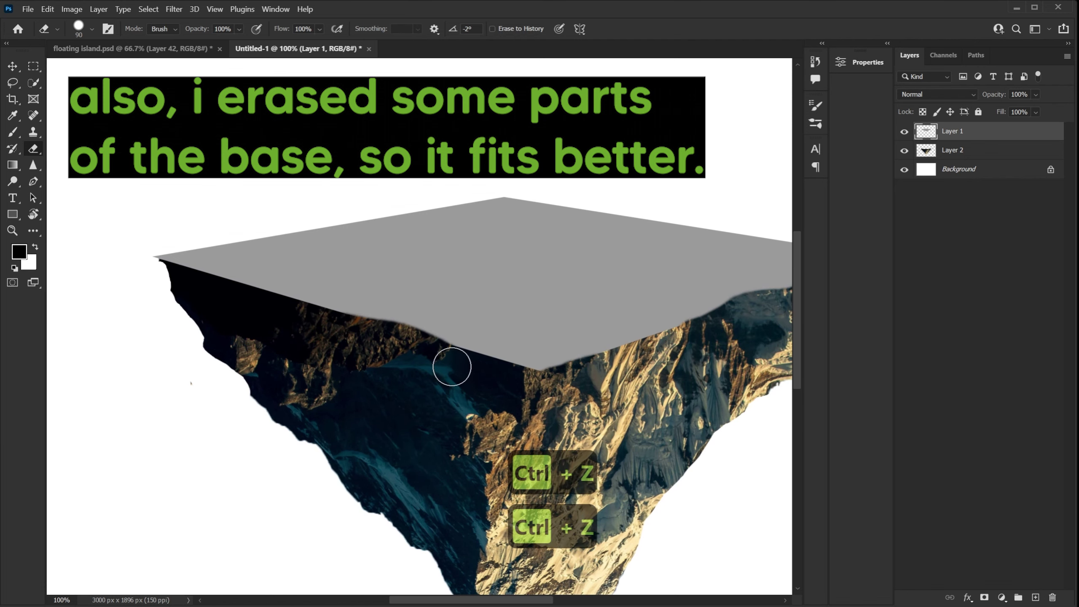
drag(451, 367, 452, 388)
mouse_move(674, 377)
mouse_down()
mouse_move(510, 306)
mouse_move(501, 359)
mouse_up()
mouse_move(555, 314)
mouse_down()
mouse_move(576, 313)
mouse_move(506, 343)
mouse_up()
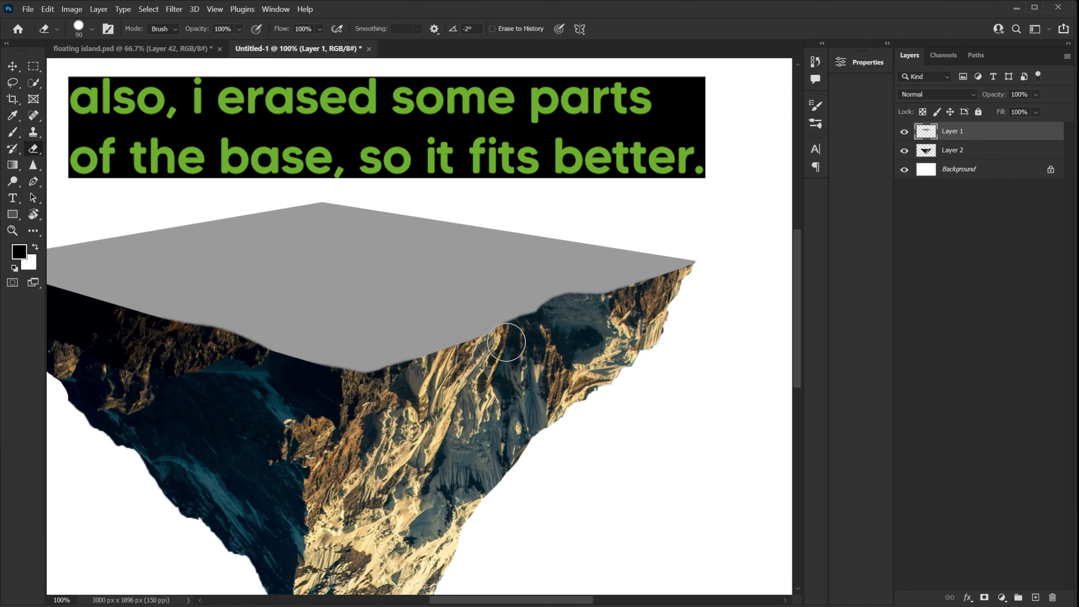
key(ctrl+minus)
key(ctrl+minus)
key(ctrl+minus)
key(ctrl+equal)
key(ctrl+equal)
key(ctrl+equal)
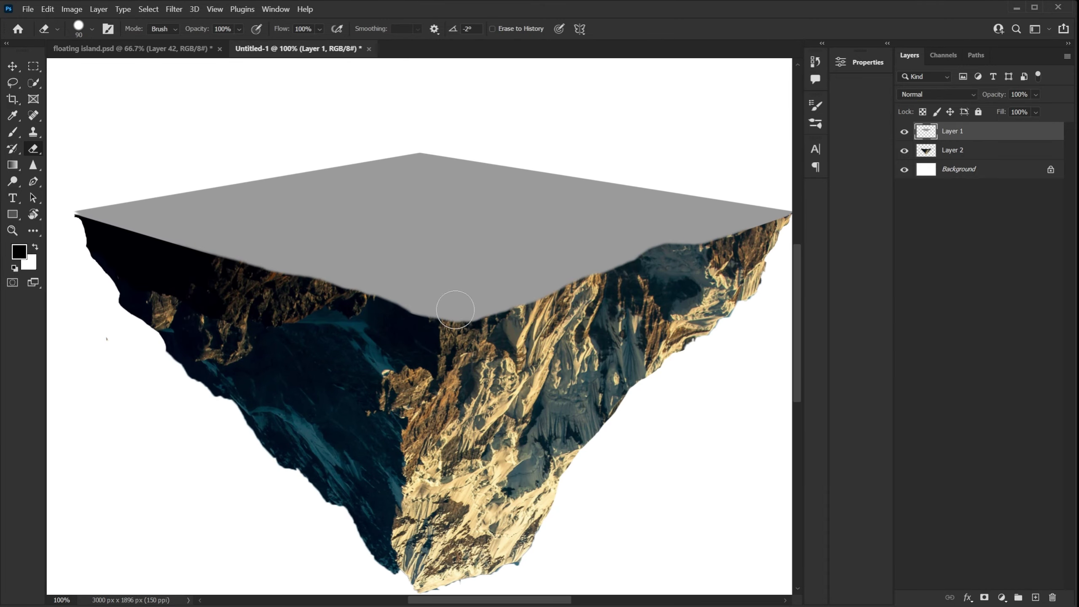
key(ctrl+minus)
key(ctrl+minus)
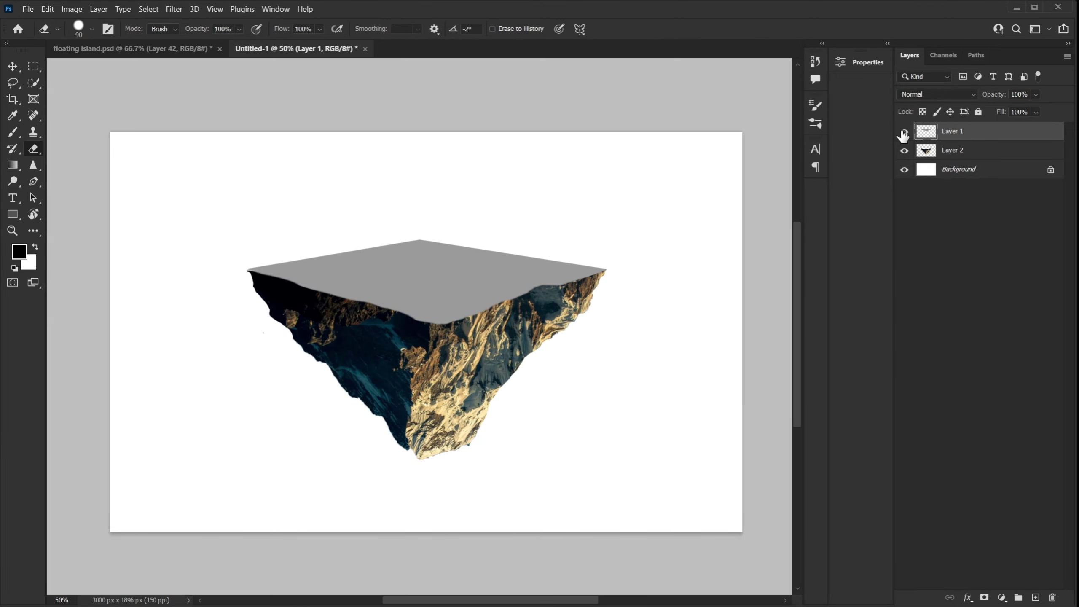
Scale Layer 1 and Layer 2 down together to about three quarters of their size and reposition them near the canvas centre
shift+click(1018, 153)
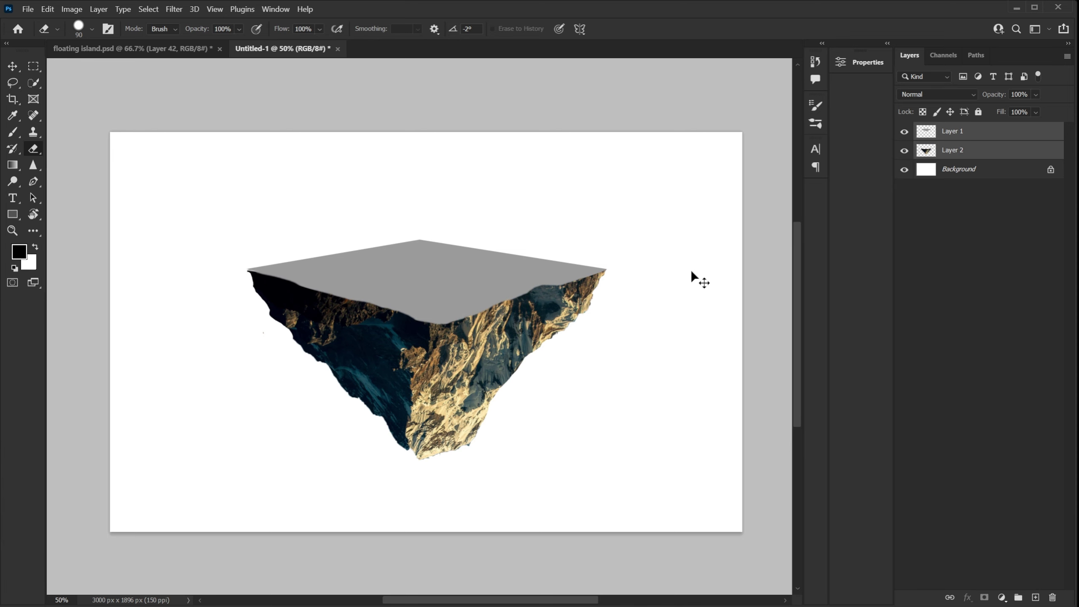
key(ctrl+t)
drag(608, 461, 519, 397)
drag(389, 322, 440, 344)
key(Return)
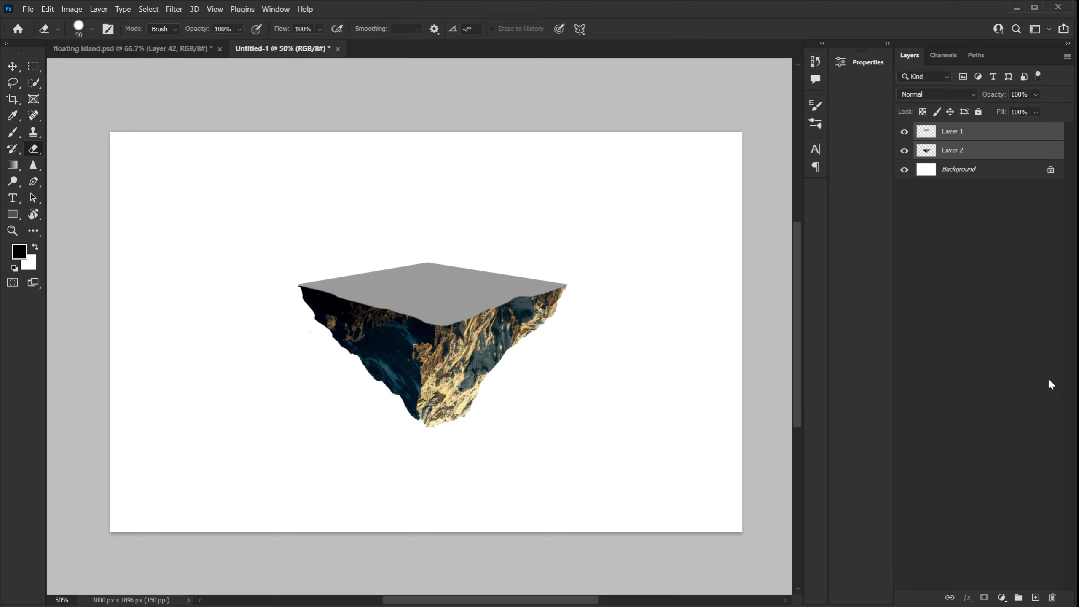
Place the Pexels sky image 1254736 embedded directly above Background and scale it to 24.17% so it covers the whole canvas
click(974, 169)
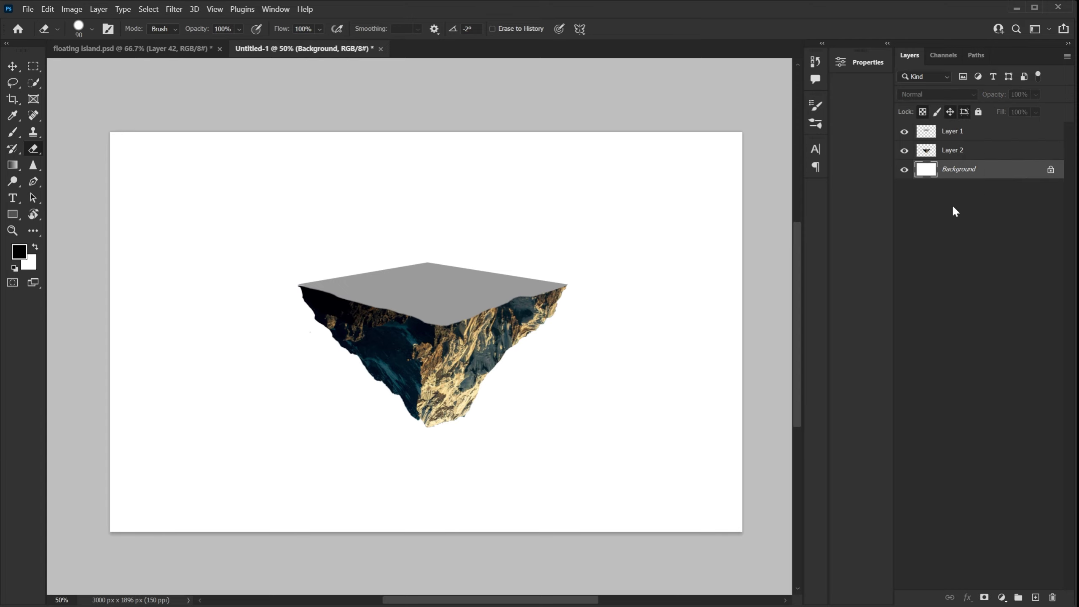
click(32, 10)
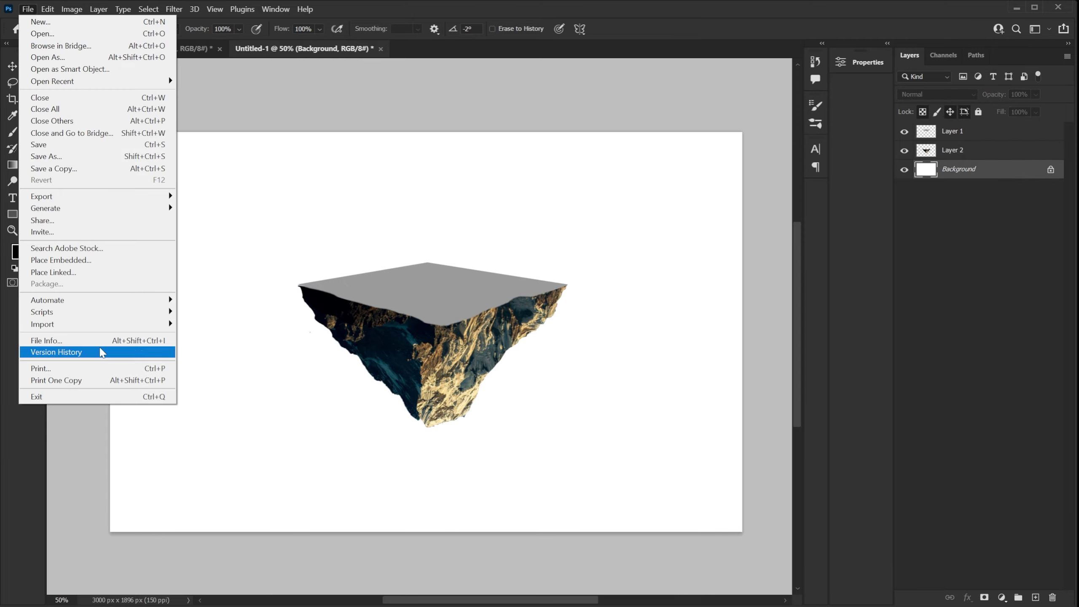
click(148, 258)
double_click(490, 108)
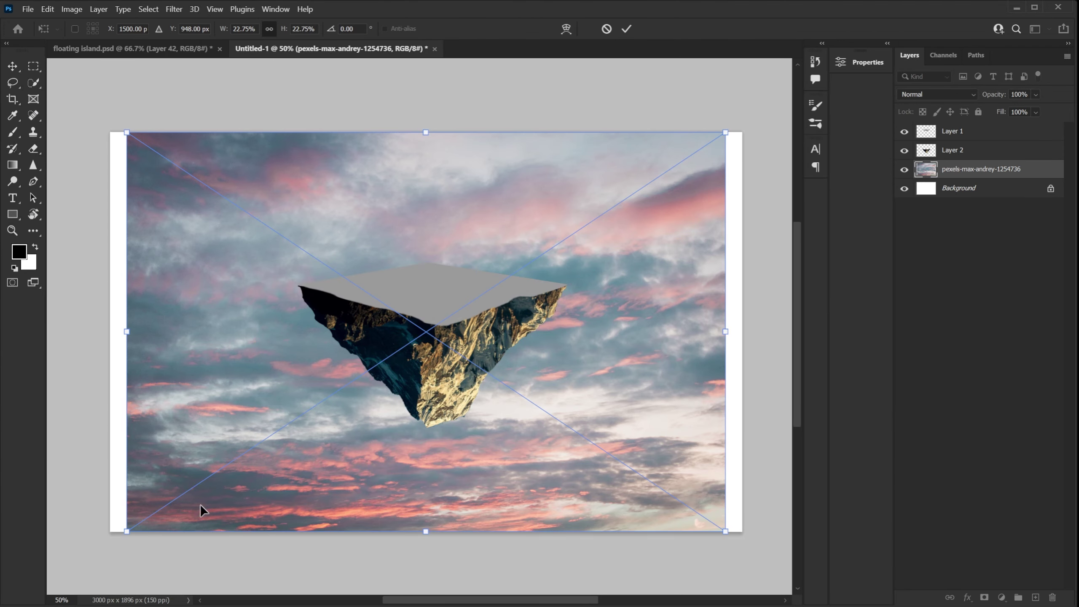
drag(130, 532, 106, 545)
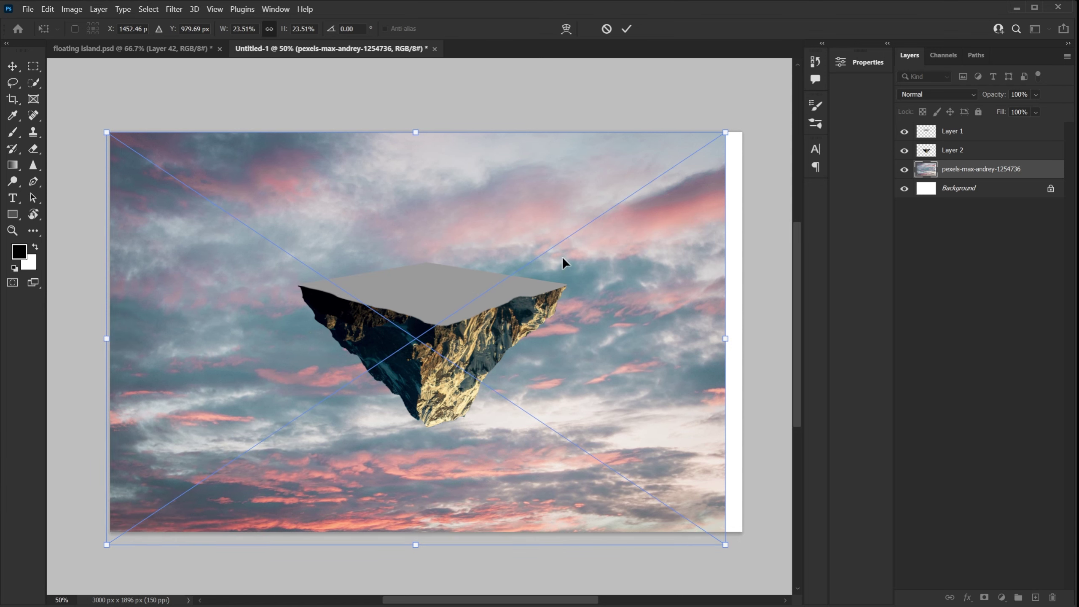
mouse_move(726, 133)
mouse_down()
mouse_move(749, 113)
mouse_move(742, 120)
mouse_up()
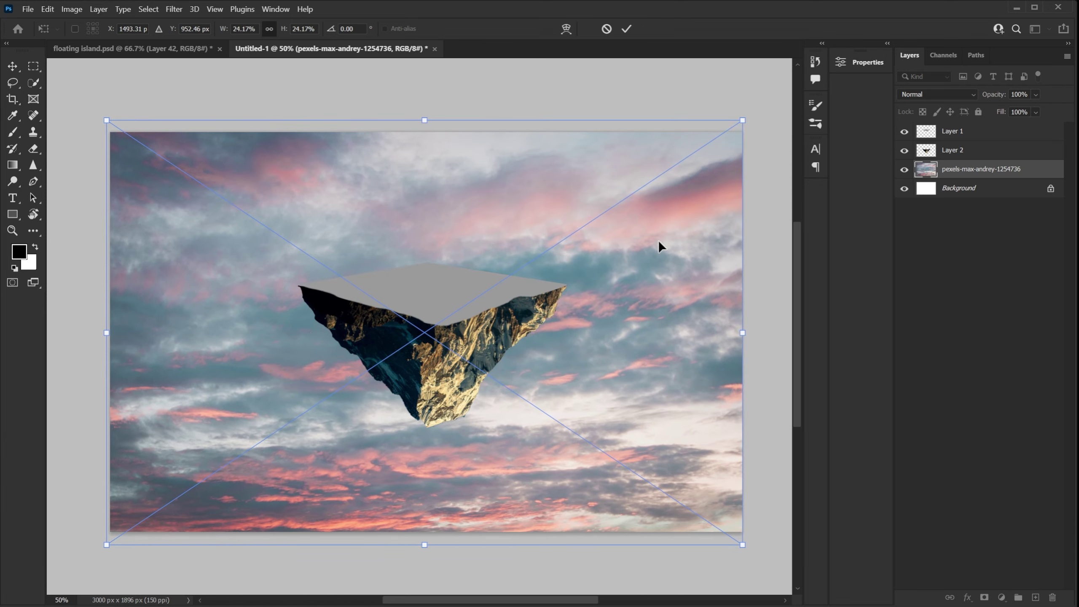
drag(658, 240, 659, 247)
click(626, 30)
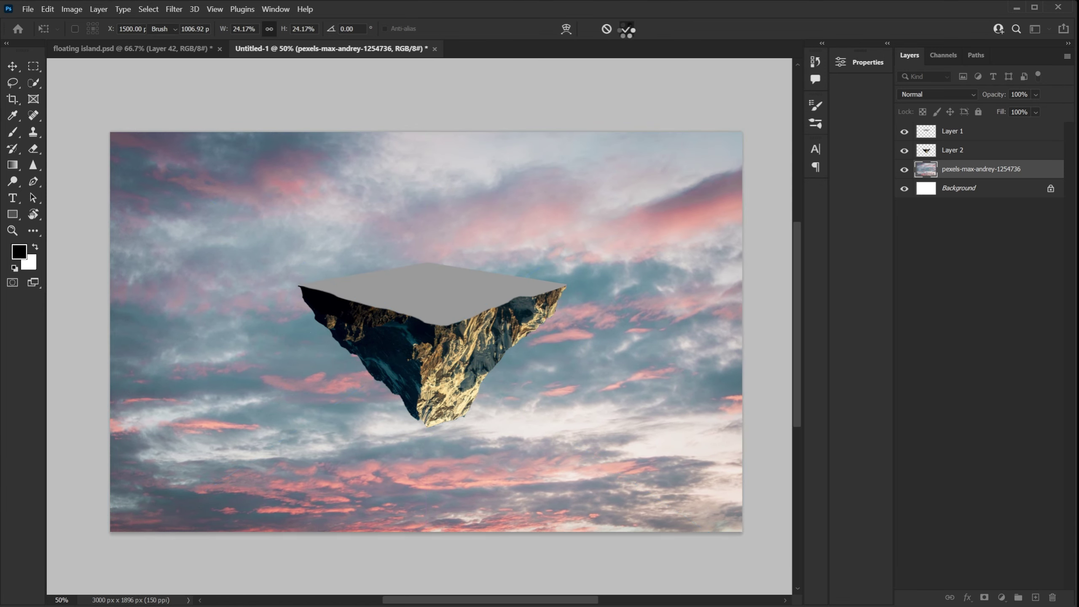
key(e)
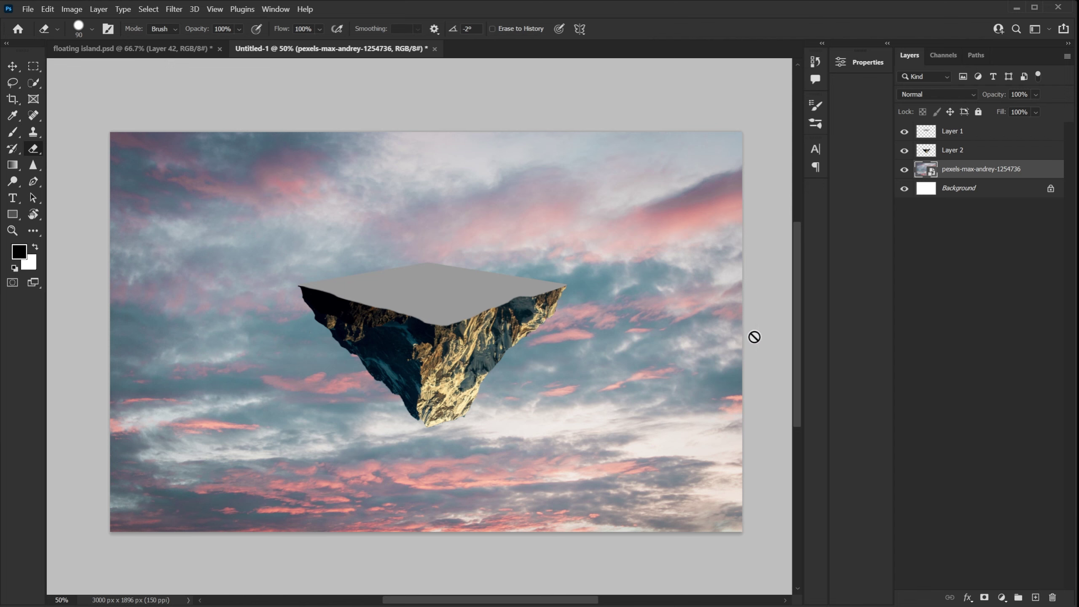
Place the Pexels clouds image 2114014 embedded above the sky layer, scale it to 28.99% and shift it down behind the island
click(33, 14)
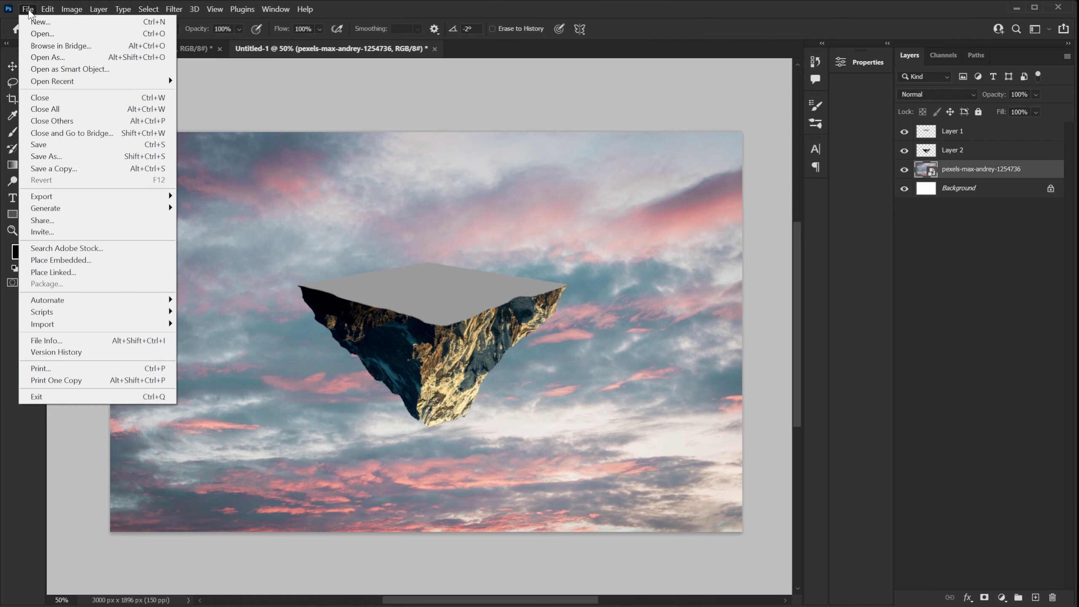
click(102, 260)
double_click(430, 113)
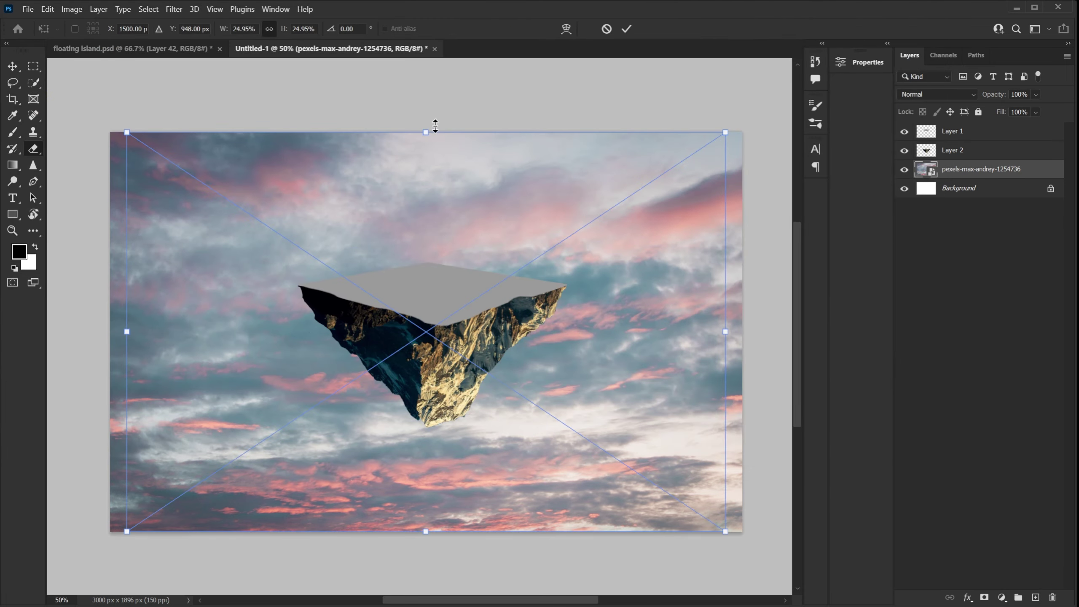
drag(125, 534, 59, 576)
drag(726, 575, 755, 595)
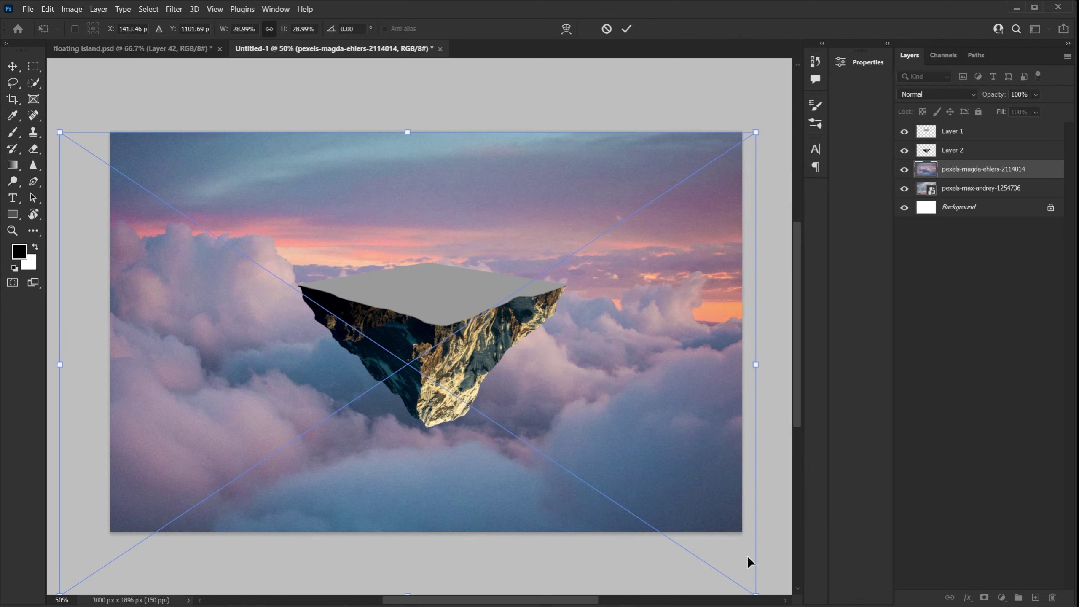
drag(573, 322, 599, 372)
click(628, 31)
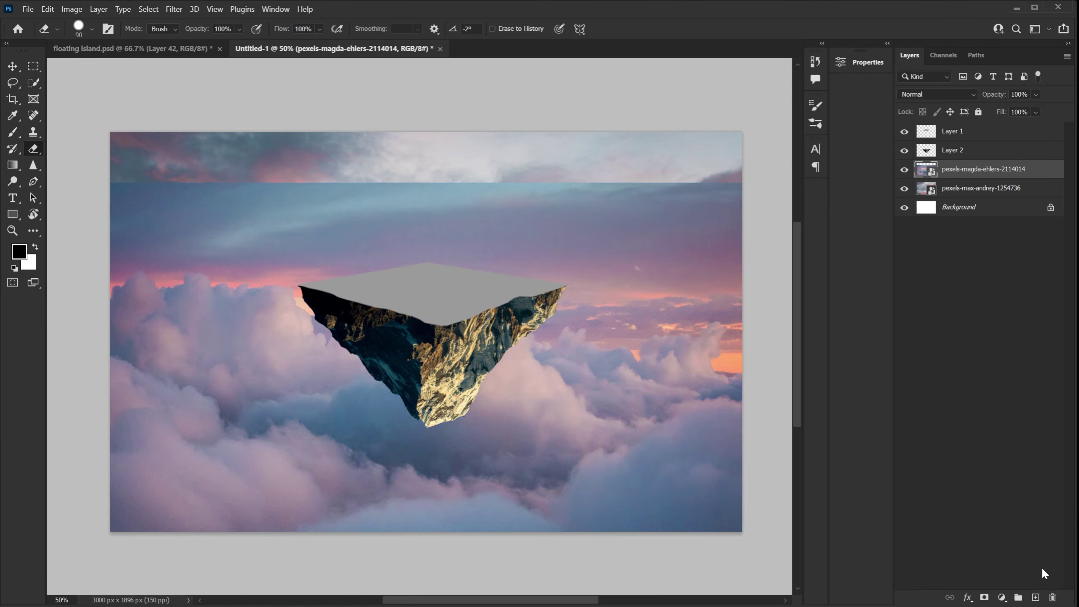
Add a layer mask to the clouds layer and paint its upper edge black with a soft 1102 px brush to blend it into the sky
click(986, 597)
key(b)
right_click(259, 191)
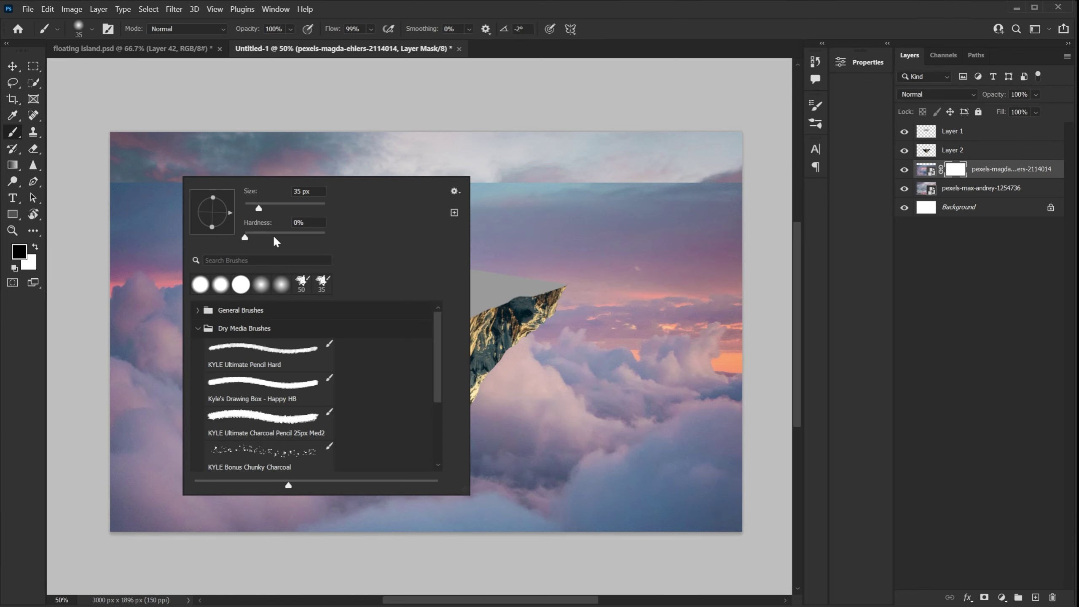
drag(320, 211, 319, 211)
mouse_move(186, 119)
mouse_down()
mouse_move(163, 130)
mouse_move(454, 140)
mouse_move(710, 96)
mouse_move(718, 106)
mouse_up()
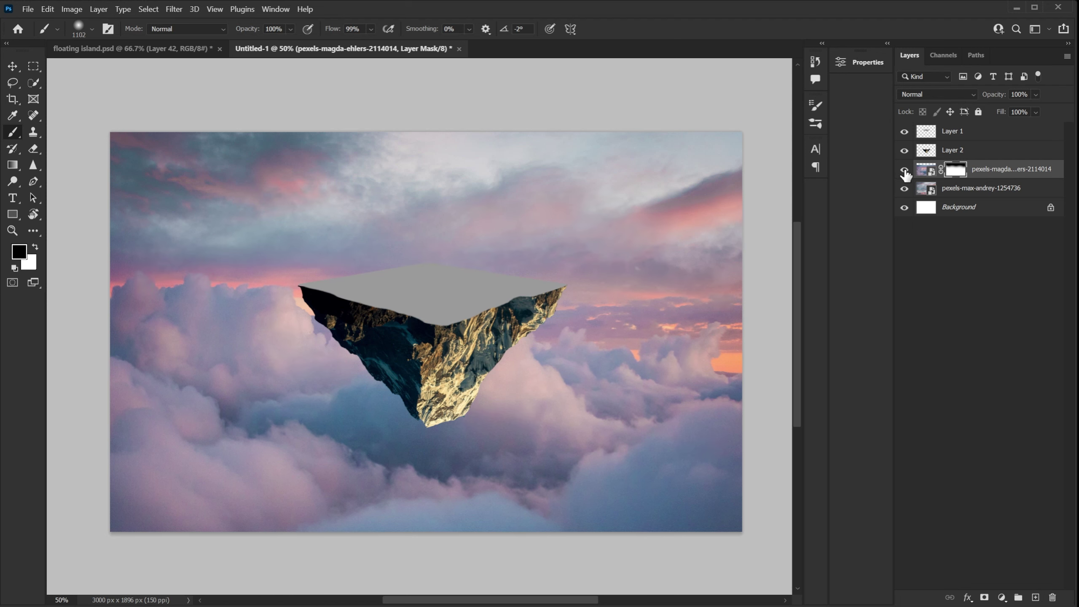
Create a new layer above Layer 1 and fill it with black
click(984, 139)
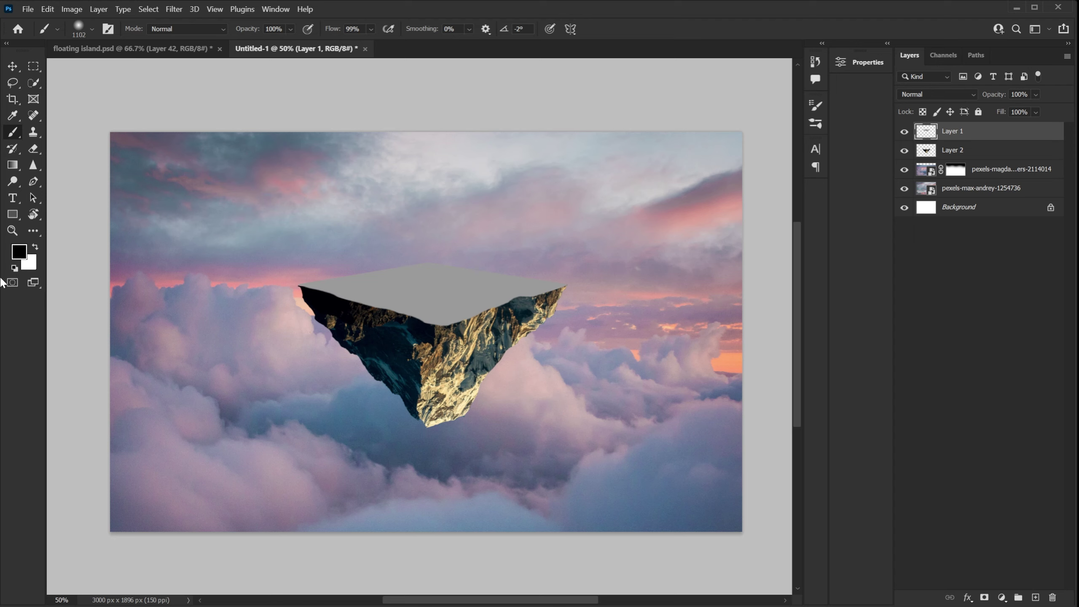
click(1035, 597)
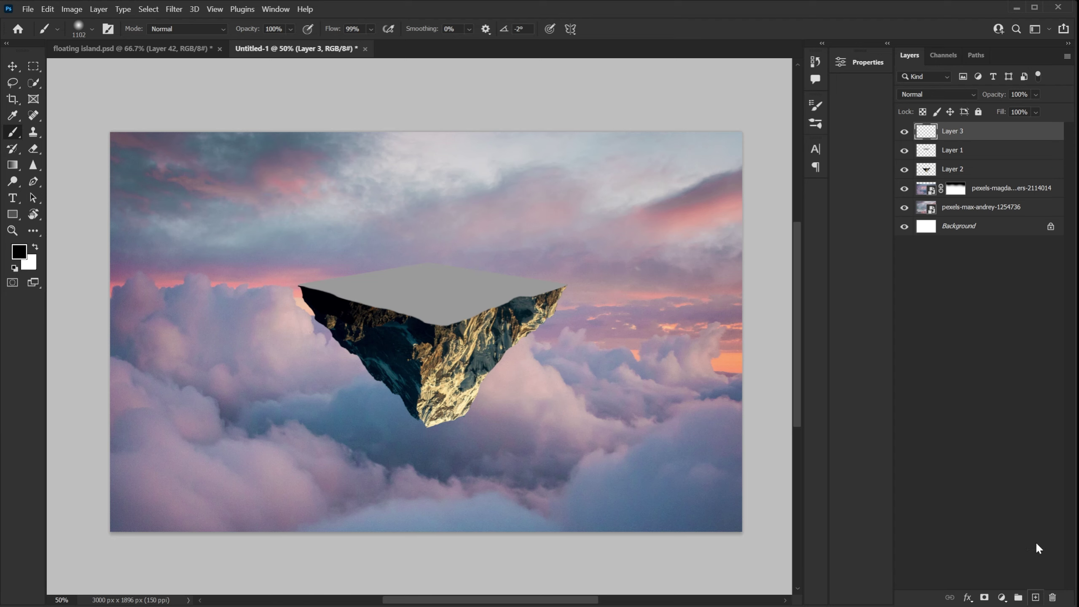
key(alt+BackSpace)
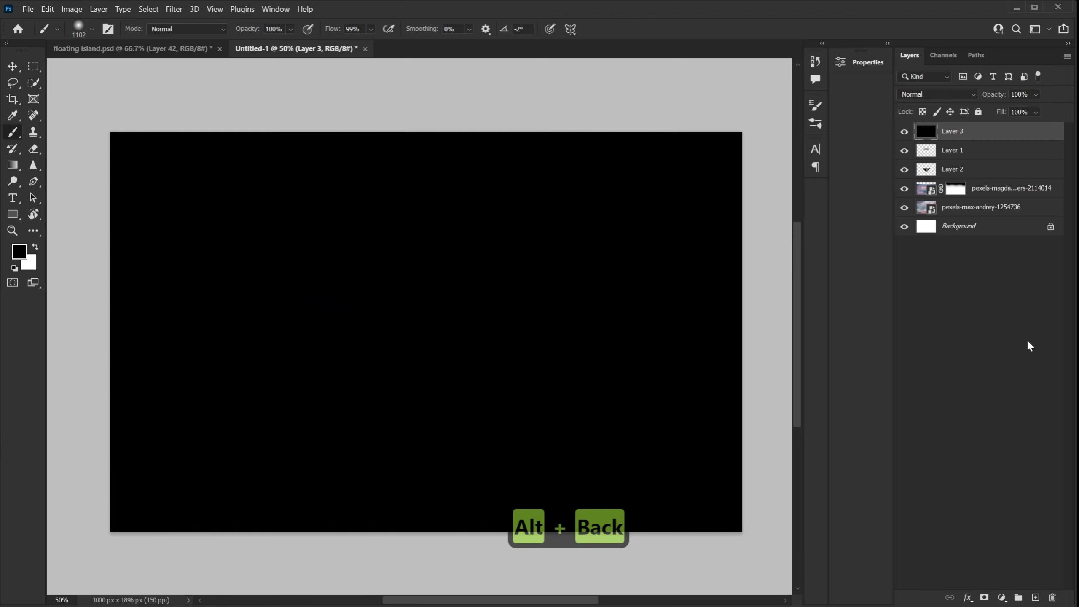
Render a 105mm Prime lens flare at 100% brightness on the black layer, centred on the image's right edge
click(174, 10)
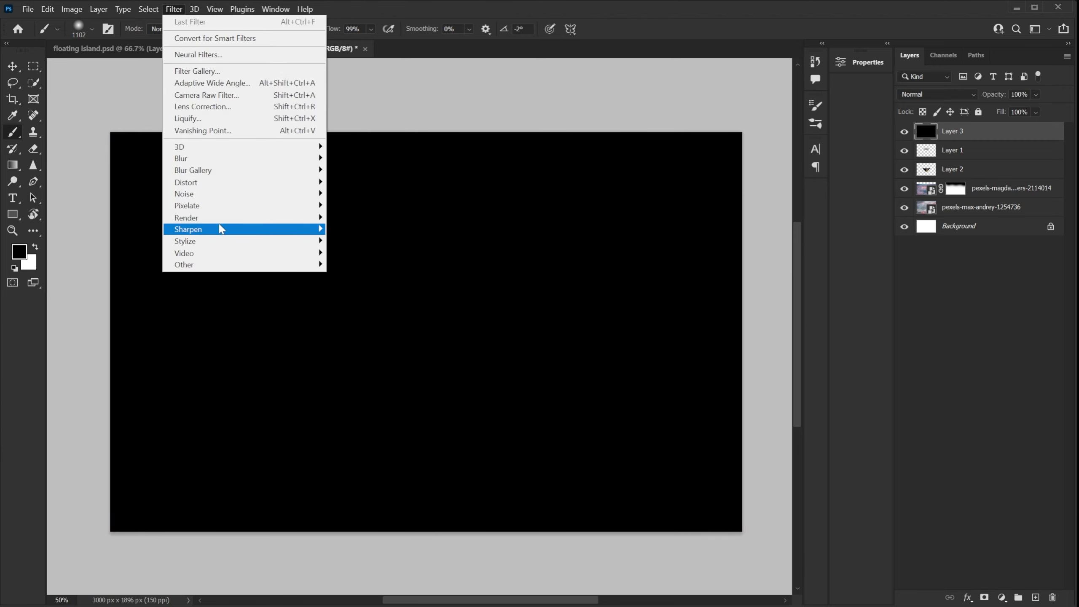
mouse_move(221, 217)
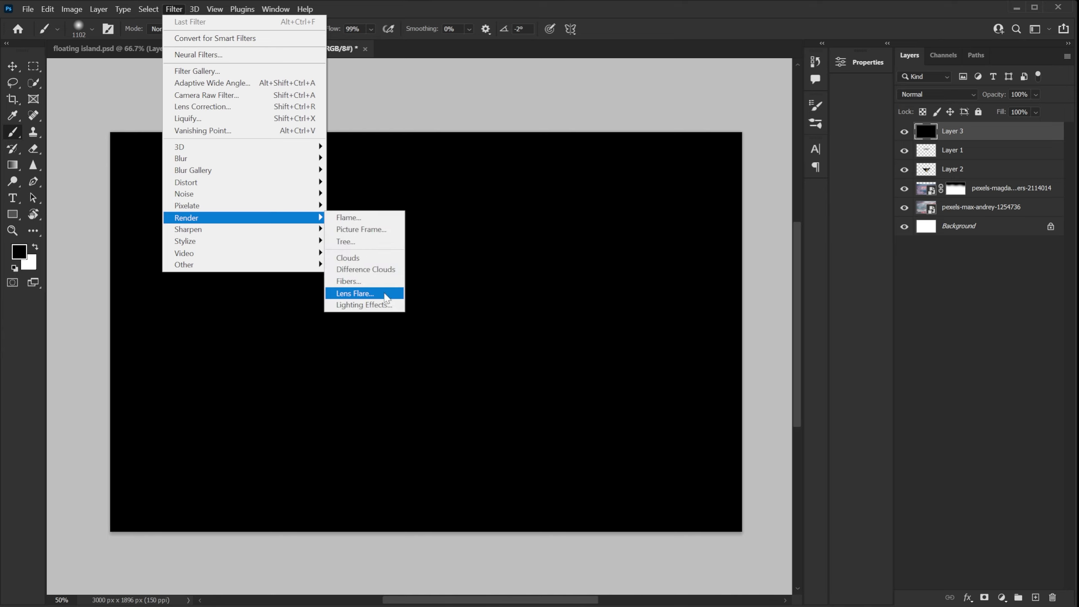
click(355, 293)
click(446, 379)
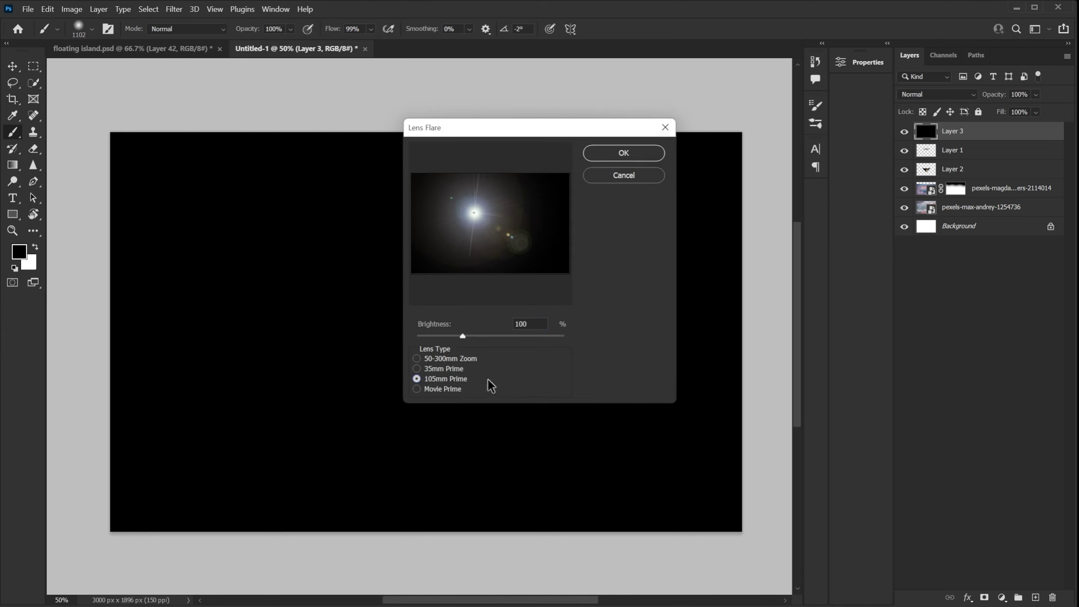
drag(472, 214, 567, 226)
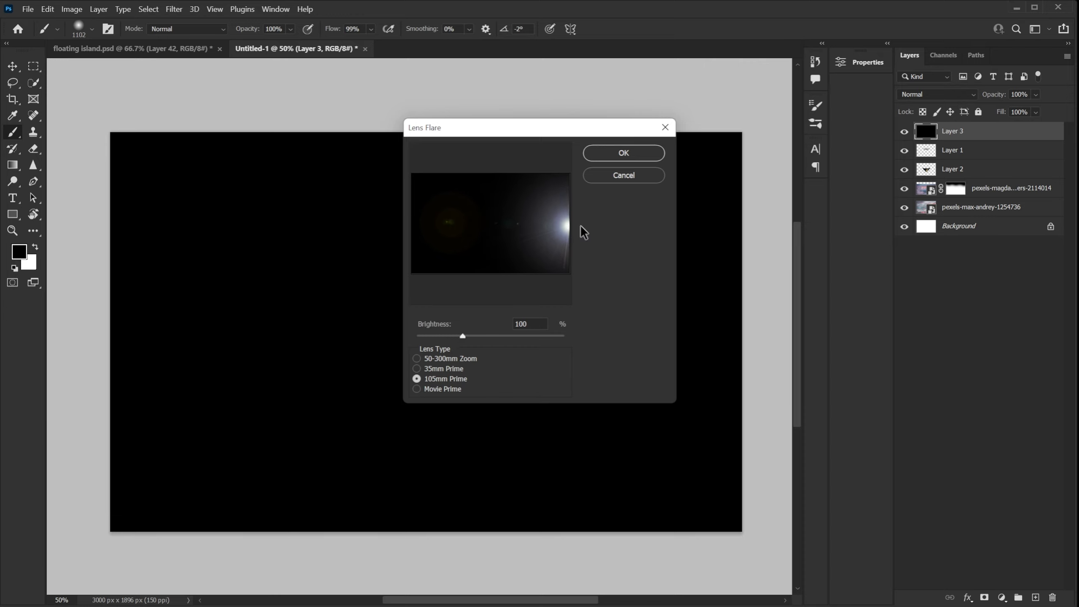
click(623, 153)
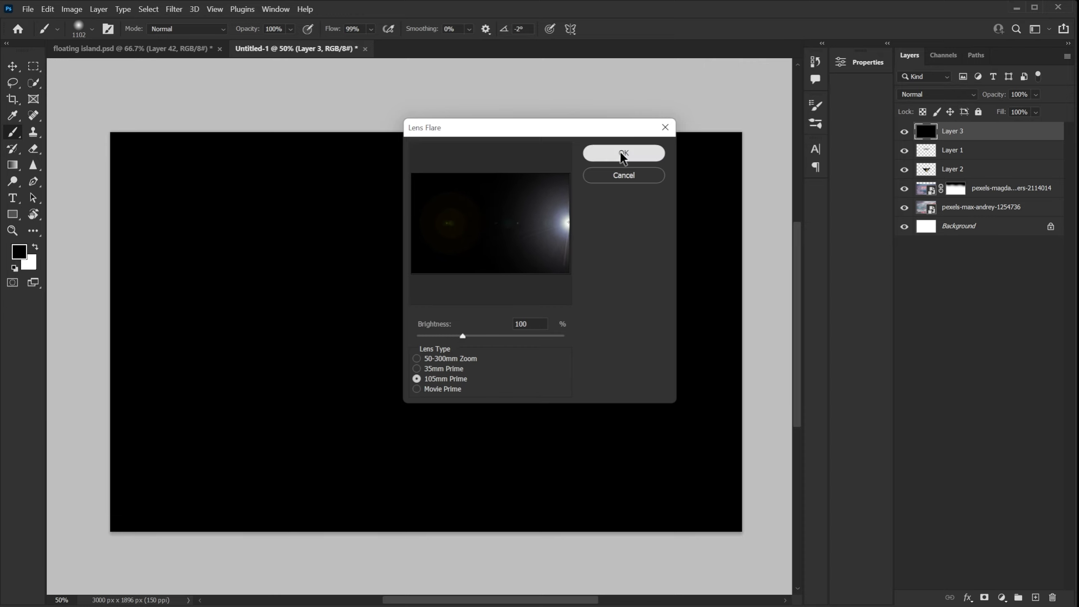
Set the lens flare layer's blend mode to Screen and move the flare slightly upward
click(937, 94)
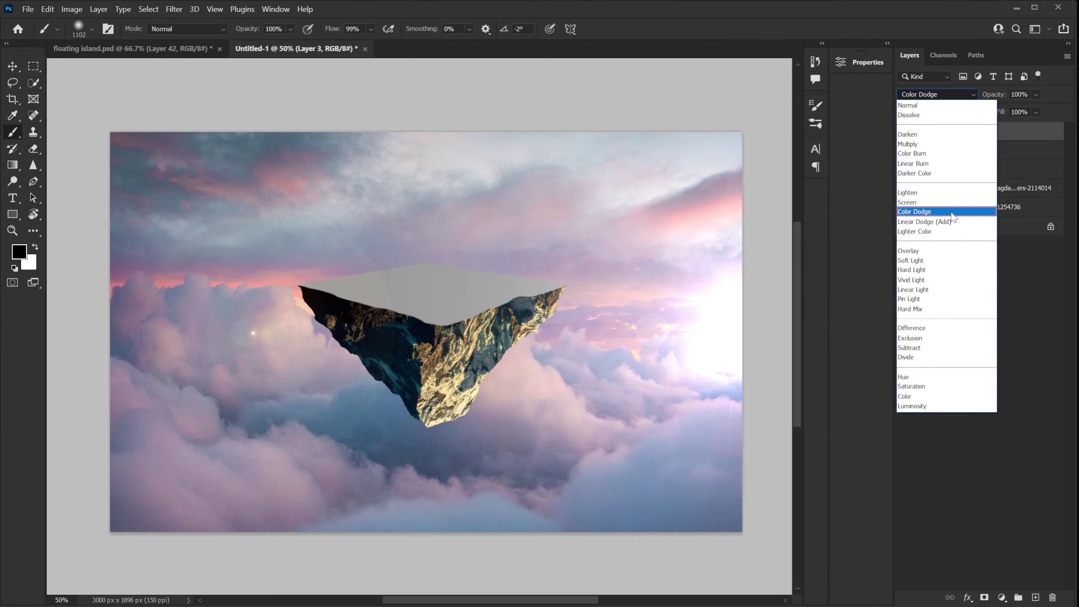
click(949, 208)
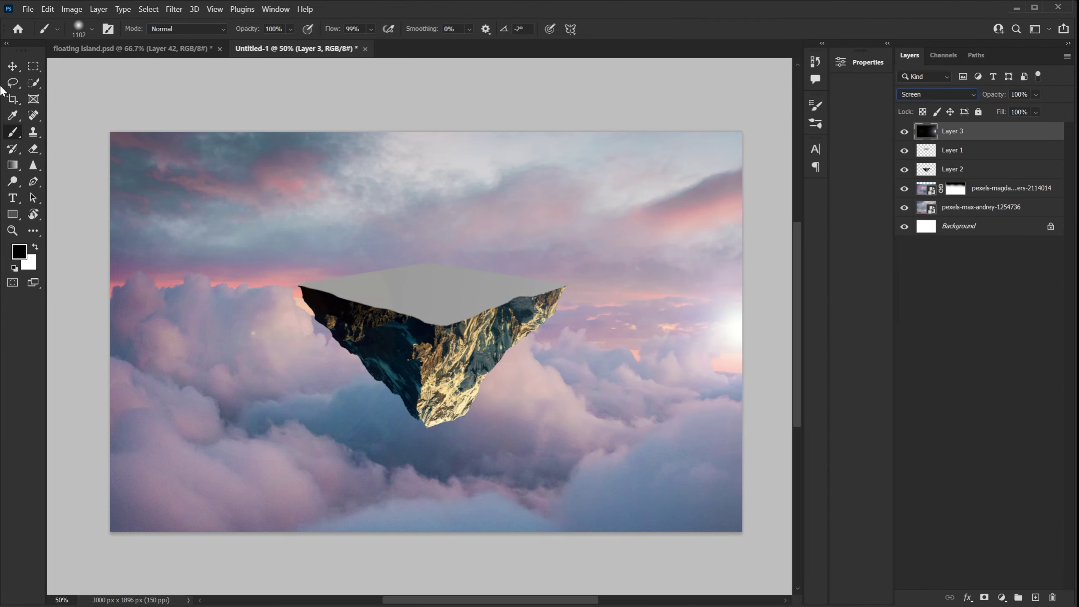
click(13, 67)
drag(764, 339, 764, 322)
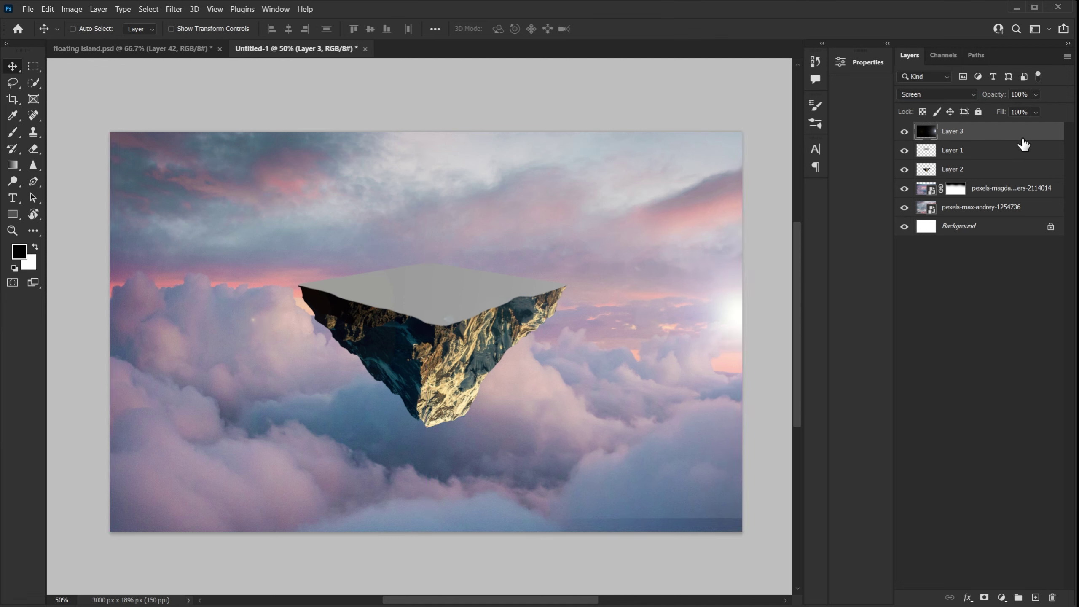
Colorize the lens flare layer with Hue/Saturation using hue 29 and saturation 54
key(ctrl+u)
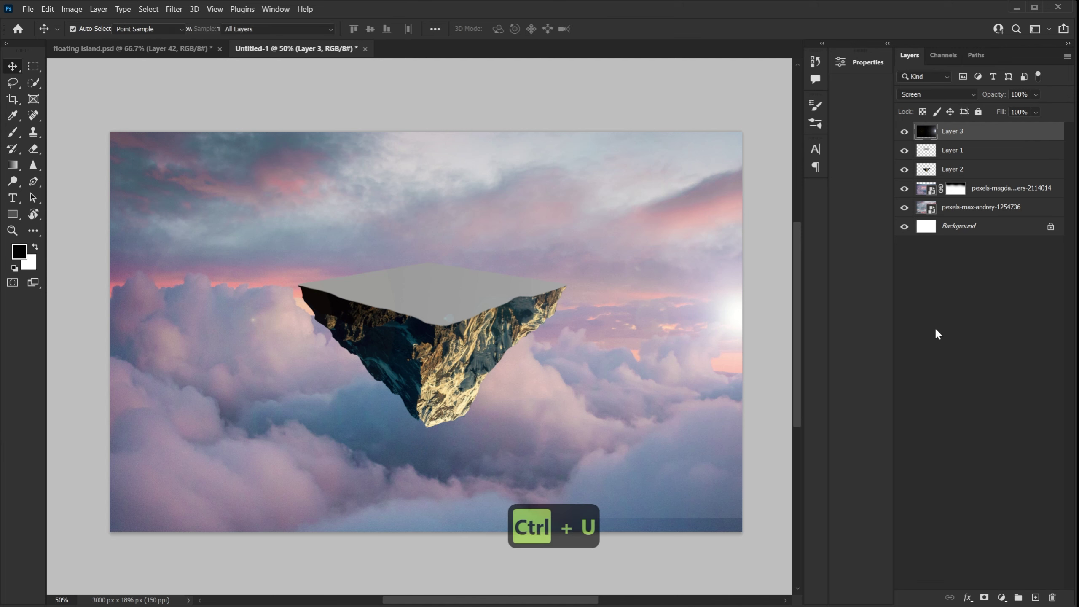
drag(489, 137, 879, 187)
click(817, 339)
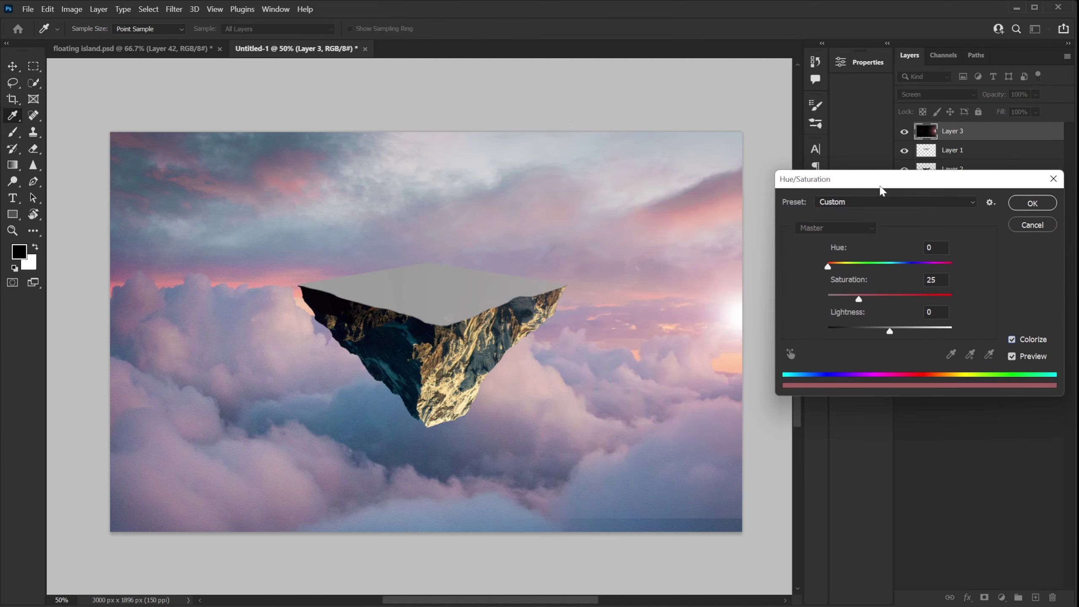
drag(891, 295, 1030, 304)
drag(828, 266, 838, 267)
click(952, 299)
drag(954, 303, 896, 302)
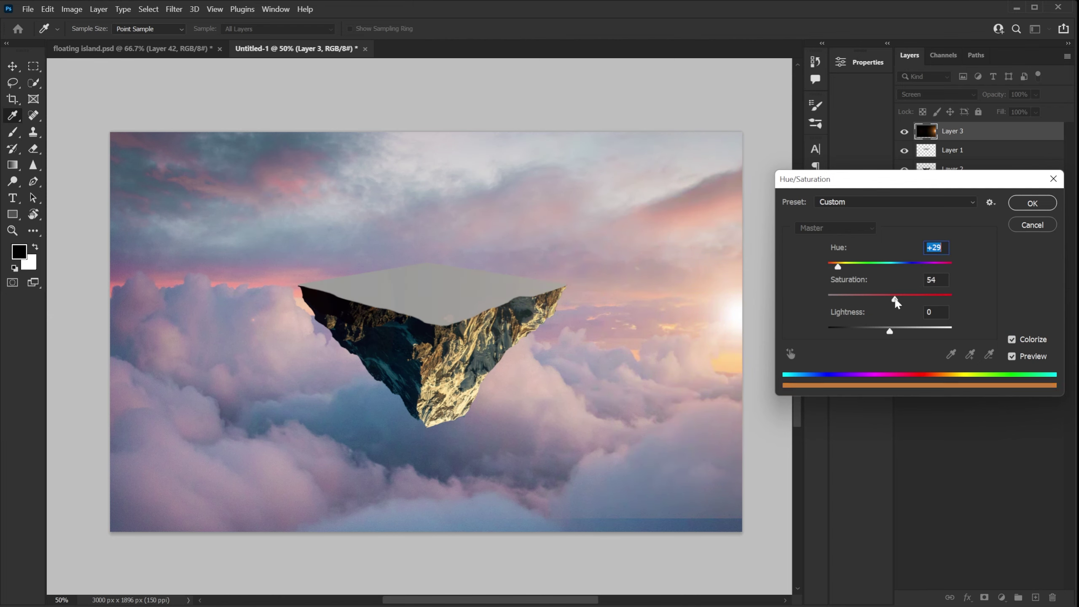
click(1033, 203)
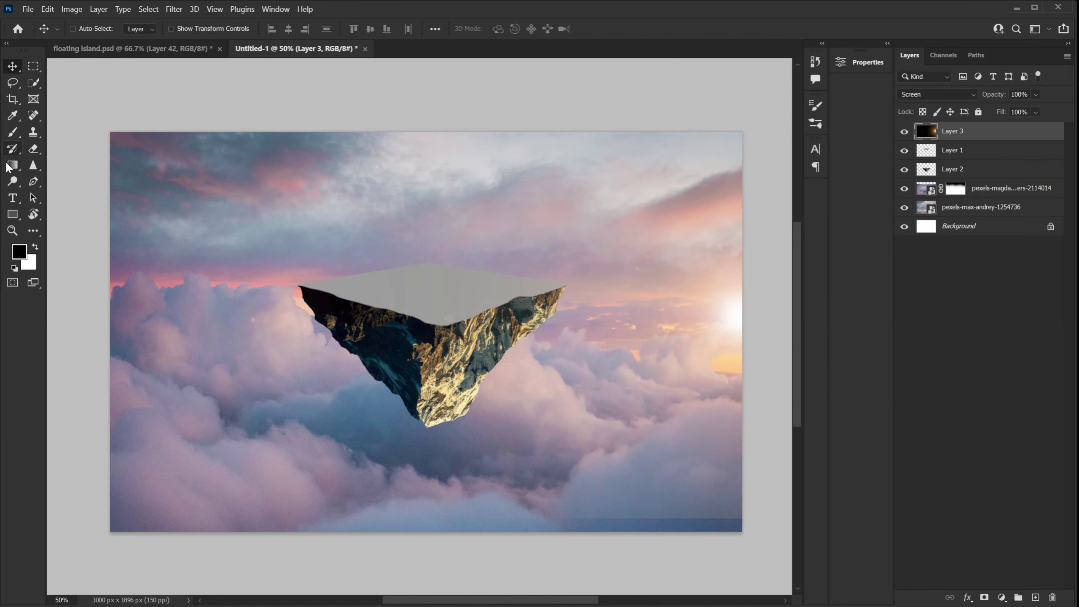
Erase the flare layer along the image's lower right edge with a soft 800 px Eraser
key(e)
right_click(650, 326)
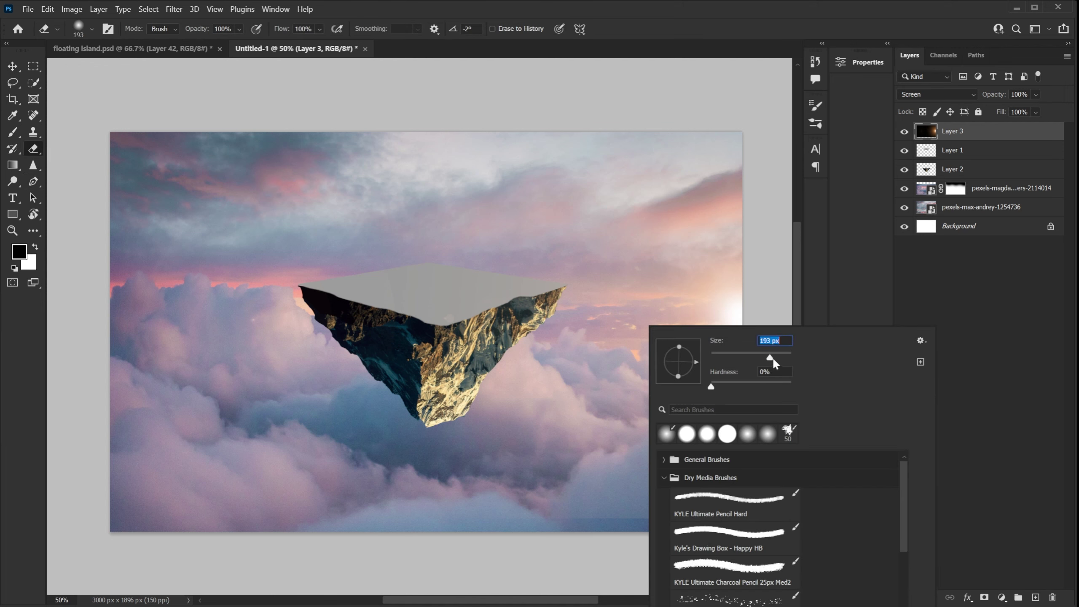
drag(771, 358, 783, 358)
drag(501, 551, 823, 561)
drag(624, 565, 739, 536)
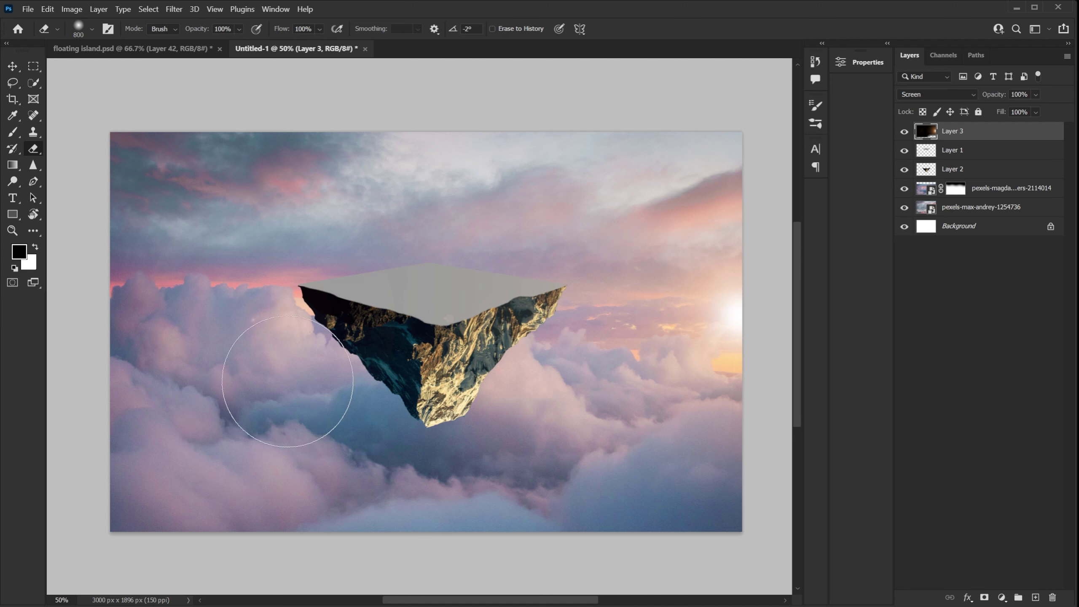
Add a Curves adjustment above the pexels-magda-ehlers-2114014 layer and move the Red channel's white point slightly inward
click(1013, 197)
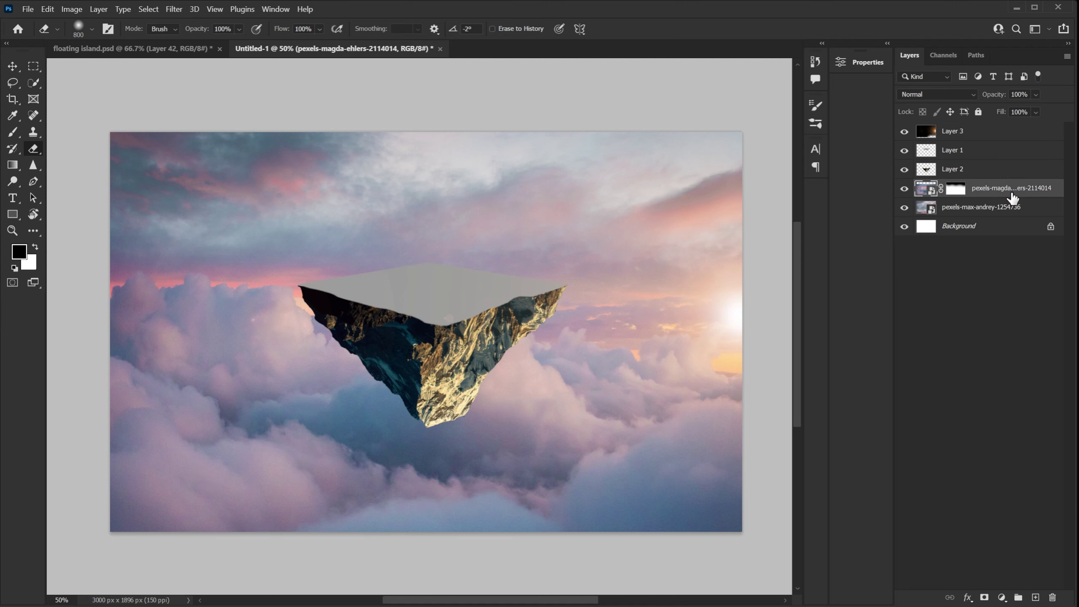
click(903, 190)
click(903, 189)
click(1003, 598)
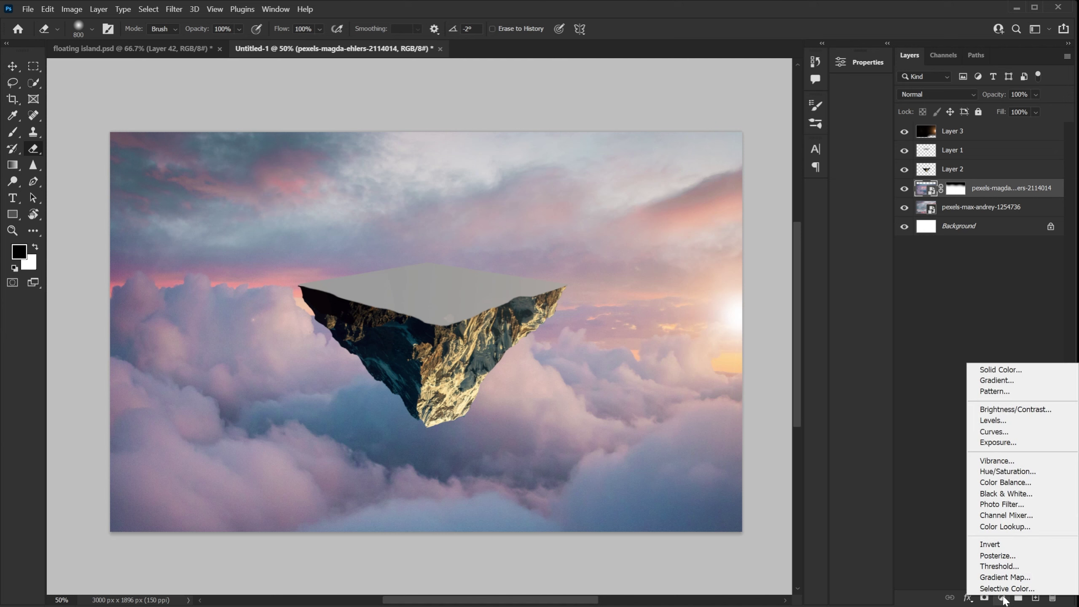
click(1020, 432)
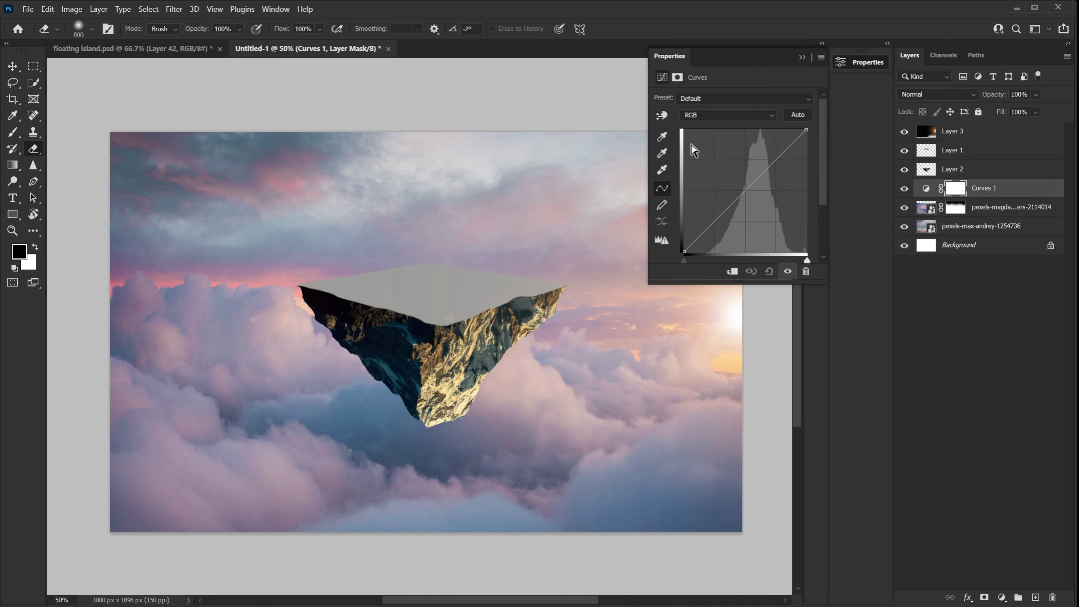
click(701, 115)
click(716, 136)
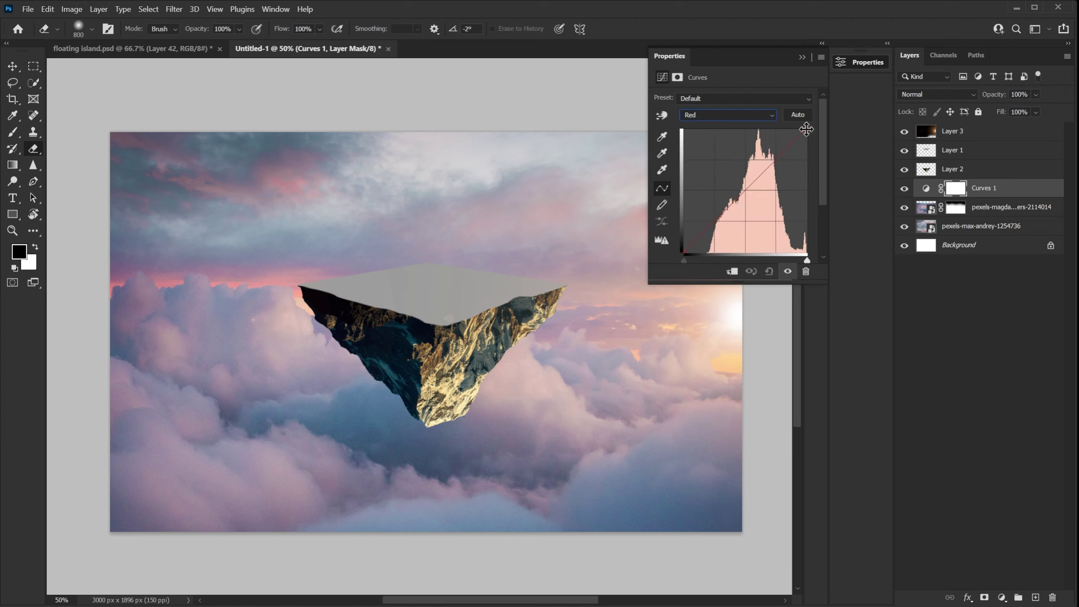
drag(807, 129, 802, 128)
Lower the white point of the Blue channel slightly in the Curves adjustment
click(728, 115)
click(744, 157)
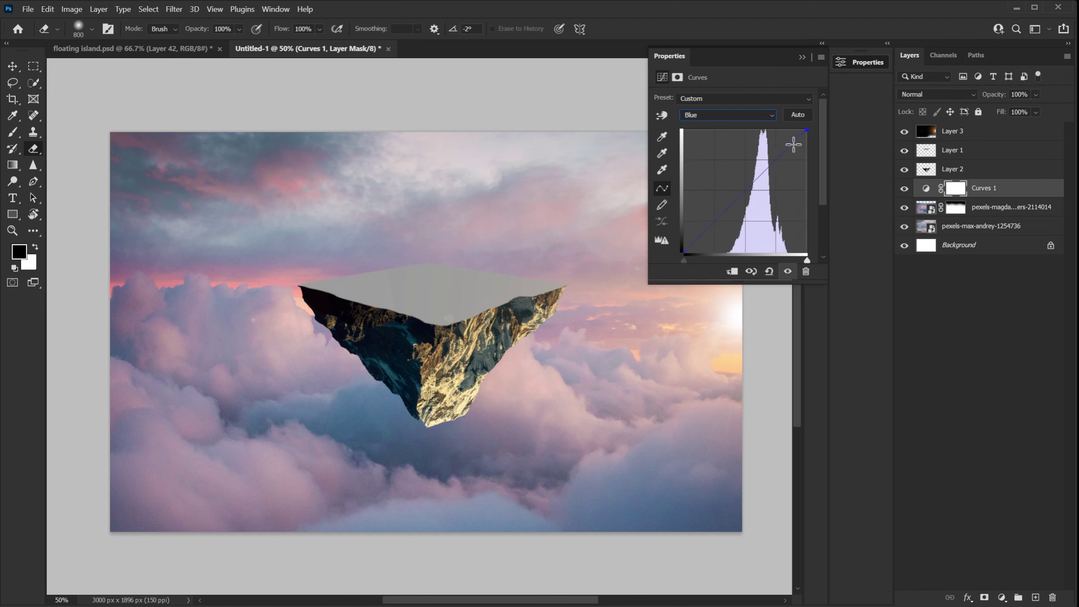
drag(807, 130, 812, 136)
Raise the midtones of the composite RGB curve slightly and close the Curves settings
click(723, 115)
click(719, 128)
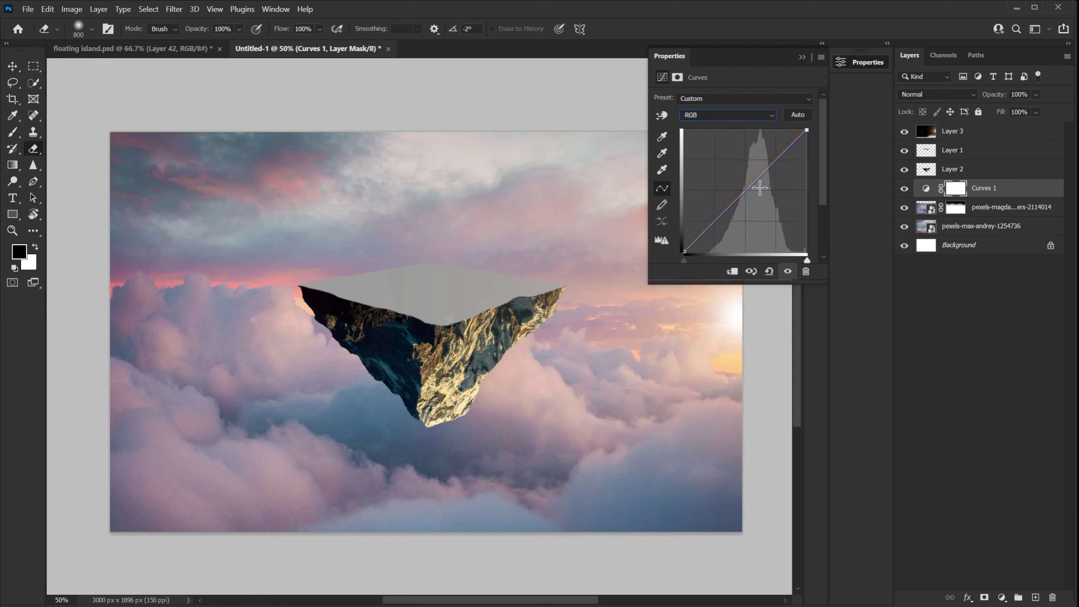
drag(749, 186, 748, 183)
click(801, 57)
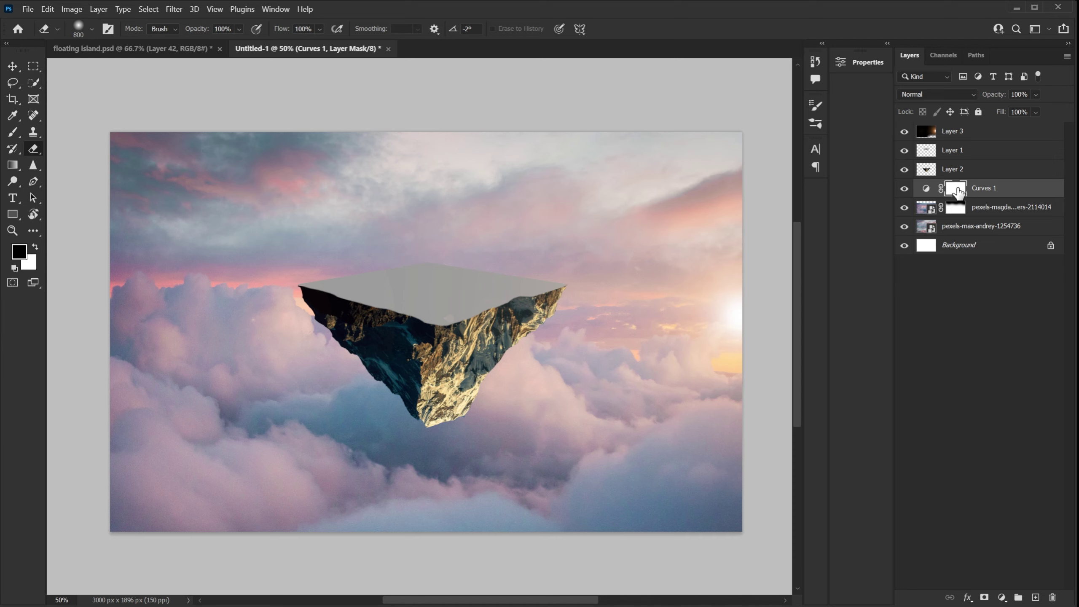
drag(958, 192, 959, 193)
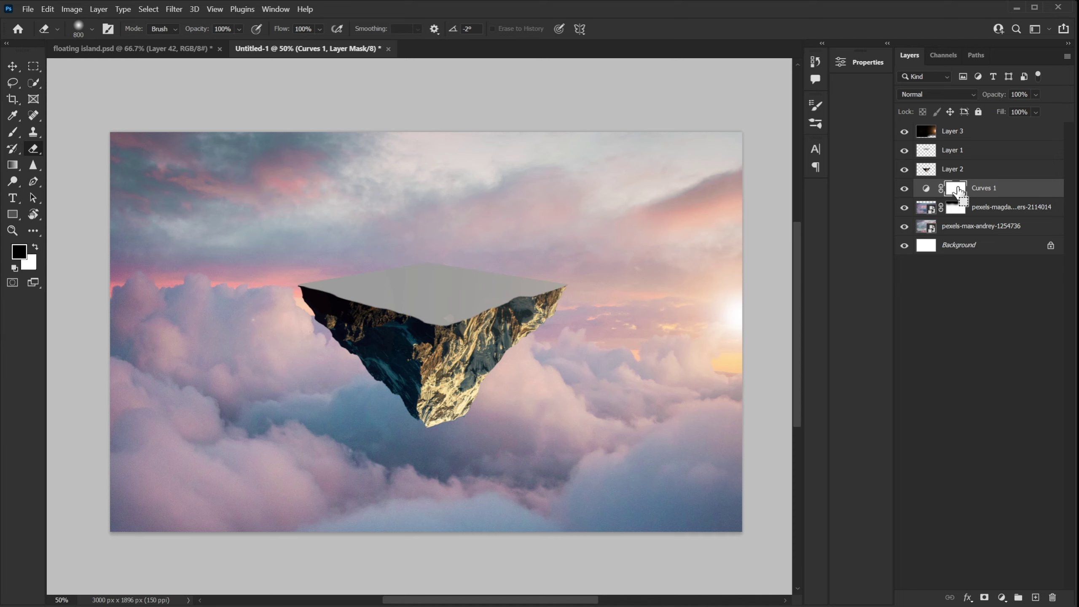
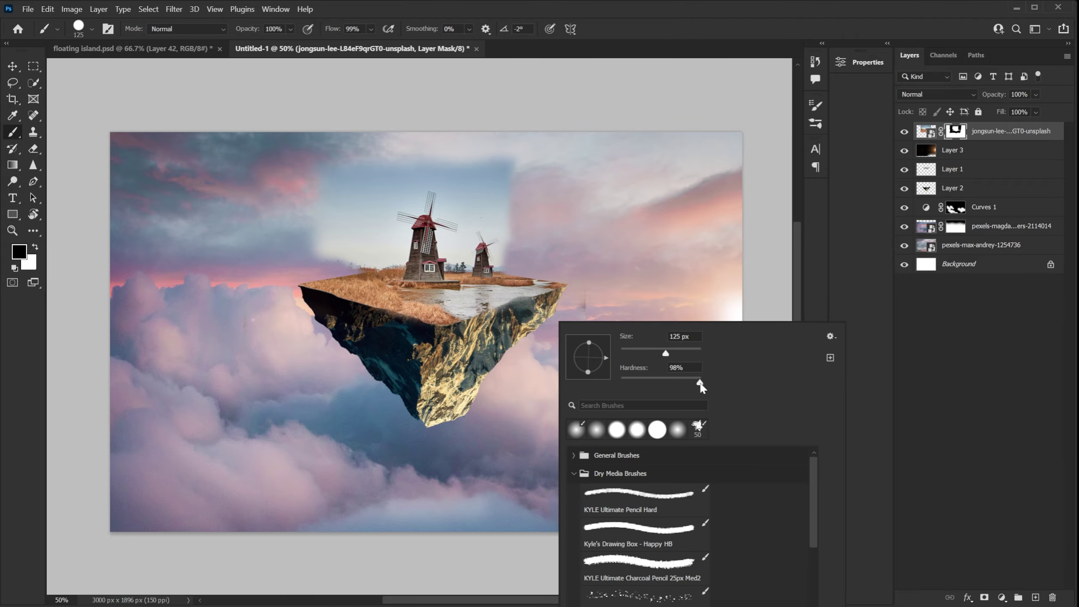
Start a Pen path up the left side of the large windmill's tower, around its small side roof to the main roof
click(516, 310)
click(32, 182)
key(ctrl+equal)
key(ctrl+equal)
key(ctrl+equal)
key(ctrl+equal)
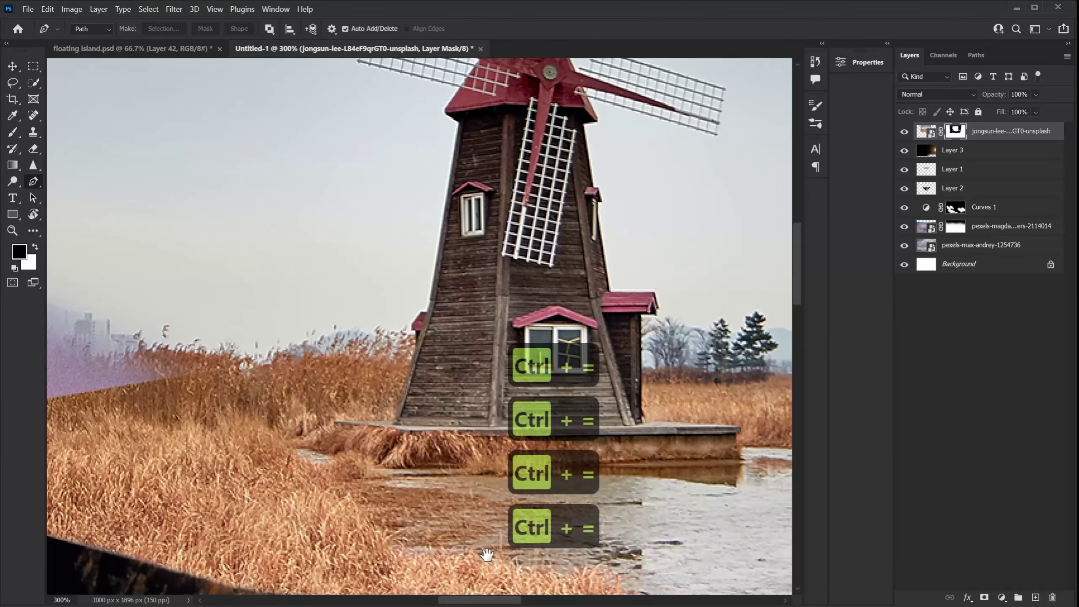
click(416, 345)
click(416, 333)
click(412, 326)
click(420, 310)
click(428, 309)
click(459, 344)
click(444, 333)
click(459, 309)
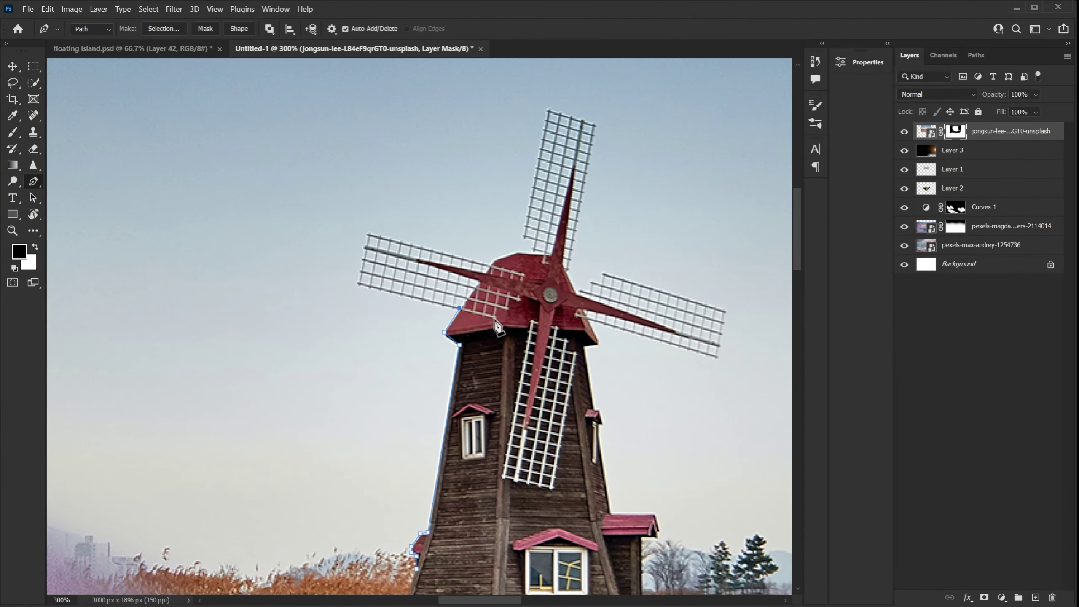
Extend the path around the large windmill's left sail and over the roof to the base of the upper sail
key(ctrl+z)
click(461, 308)
click(358, 283)
click(370, 234)
click(491, 264)
click(516, 252)
click(543, 255)
click(533, 250)
click(536, 240)
click(525, 238)
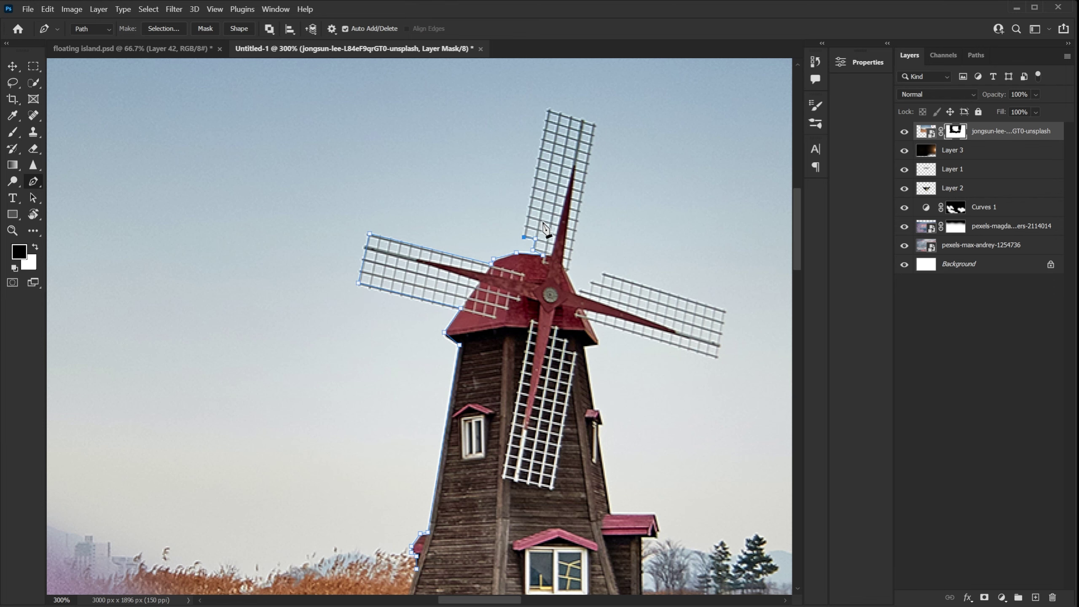
Continue the path around the upper and right sails to the right edge of the windmill's roof
drag(543, 223, 533, 382)
click(539, 268)
click(584, 282)
click(557, 431)
click(382, 375)
click(391, 395)
click(389, 400)
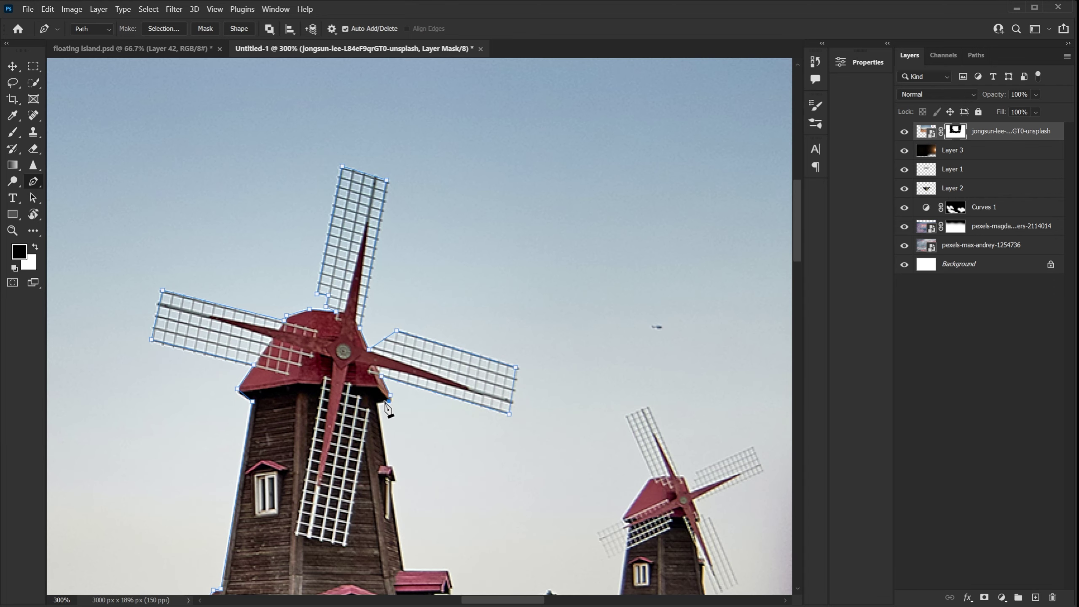
Continue the path down the tower's right side, around the small window and the red-roofed annex
click(376, 402)
drag(384, 437, 399, 339)
click(403, 365)
click(407, 368)
click(410, 381)
click(464, 495)
click(449, 496)
drag(454, 510, 439, 368)
click(435, 408)
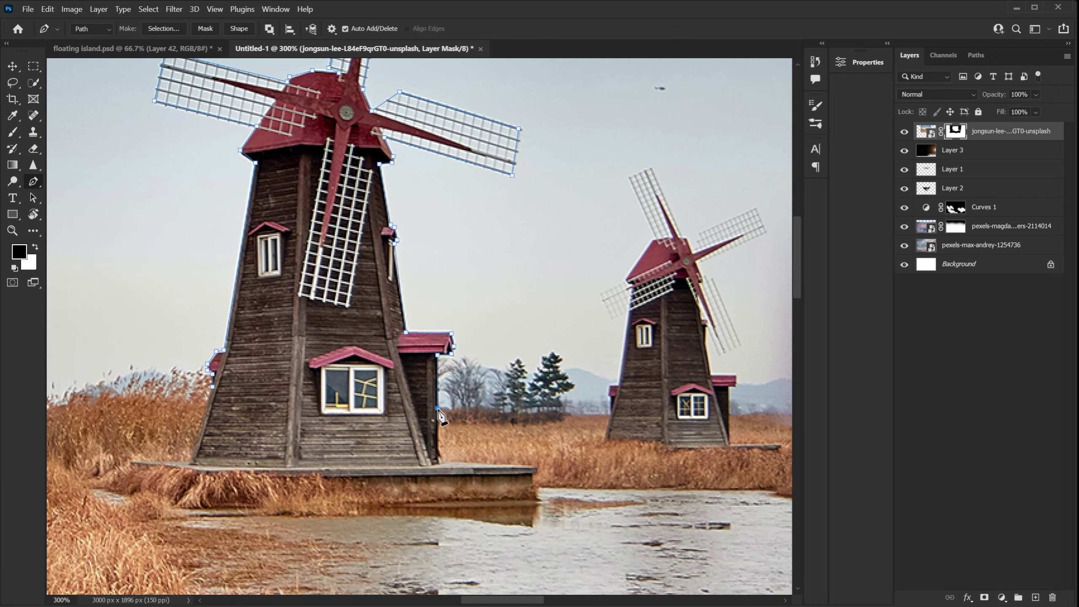
Lower the windmill photo layer's opacity to 26% and extend the path along the island's back edge and up into the sky
drag(493, 422, 307, 314)
drag(990, 94, 888, 107)
drag(989, 95, 1001, 101)
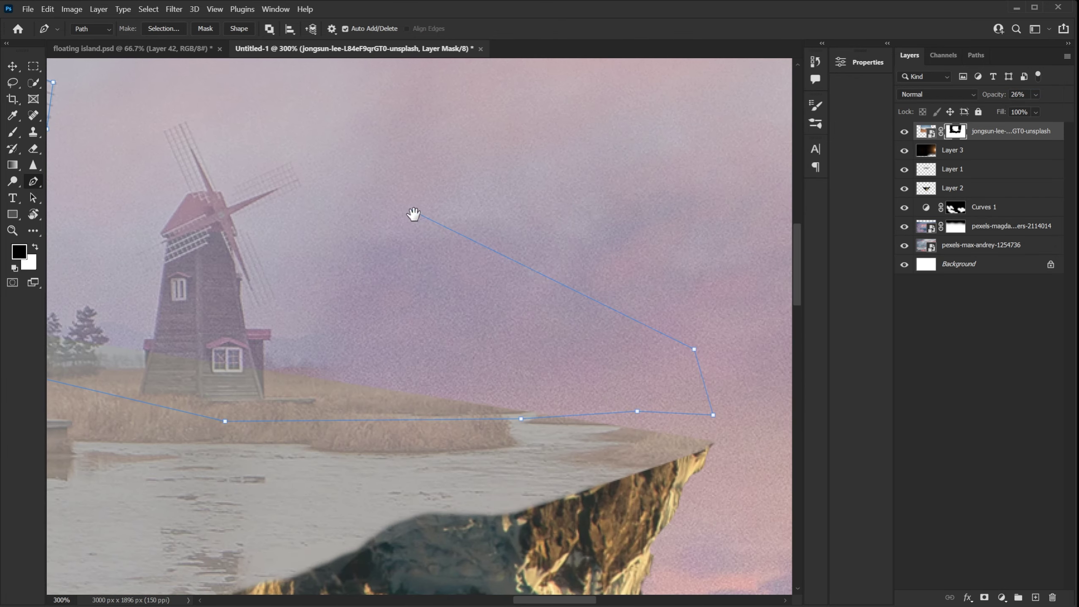
key(ctrl+minus)
key(ctrl+minus)
key(ctrl+minus)
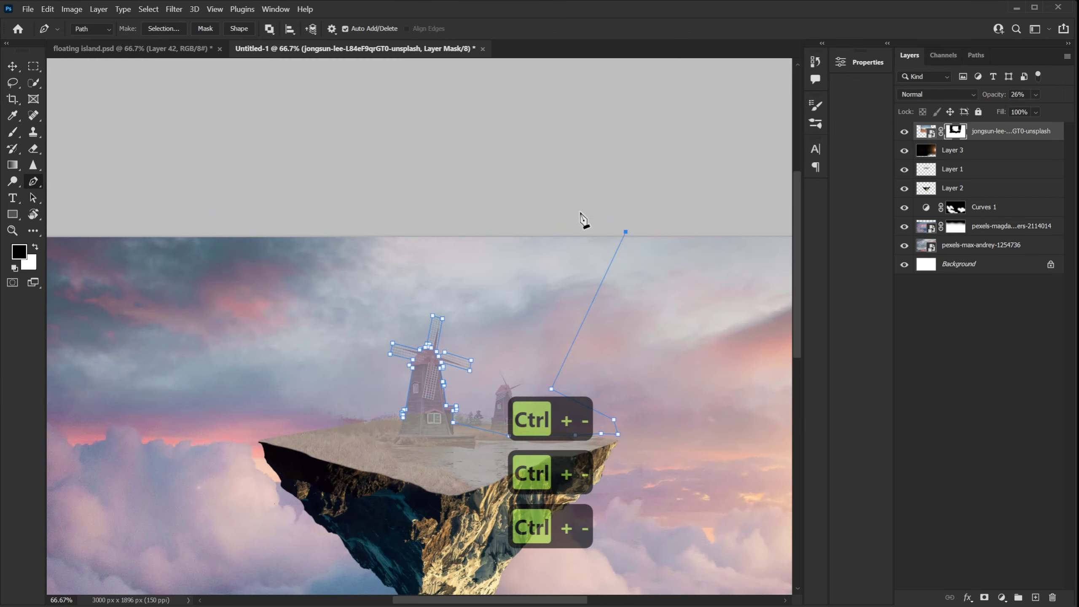
Turn the path into a selection, fill it with black on the windmill layer's mask, and restore the layer's opacity to 100%
key(ctrl+Return)
key(alt+BackSpace)
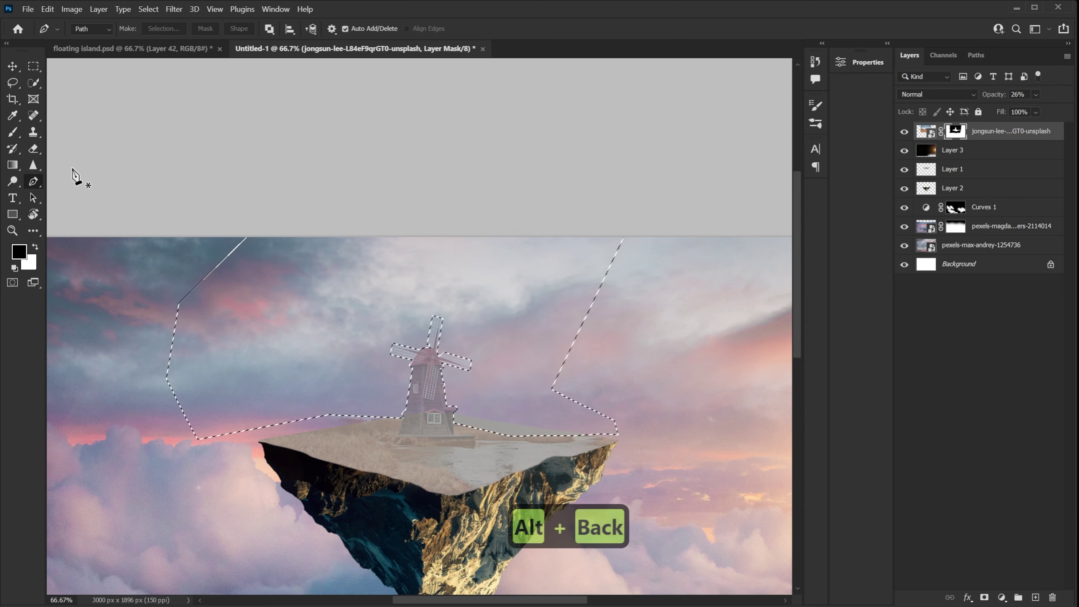
key(ctrl+d)
key(0)
drag(701, 492, 692, 453)
key(b)
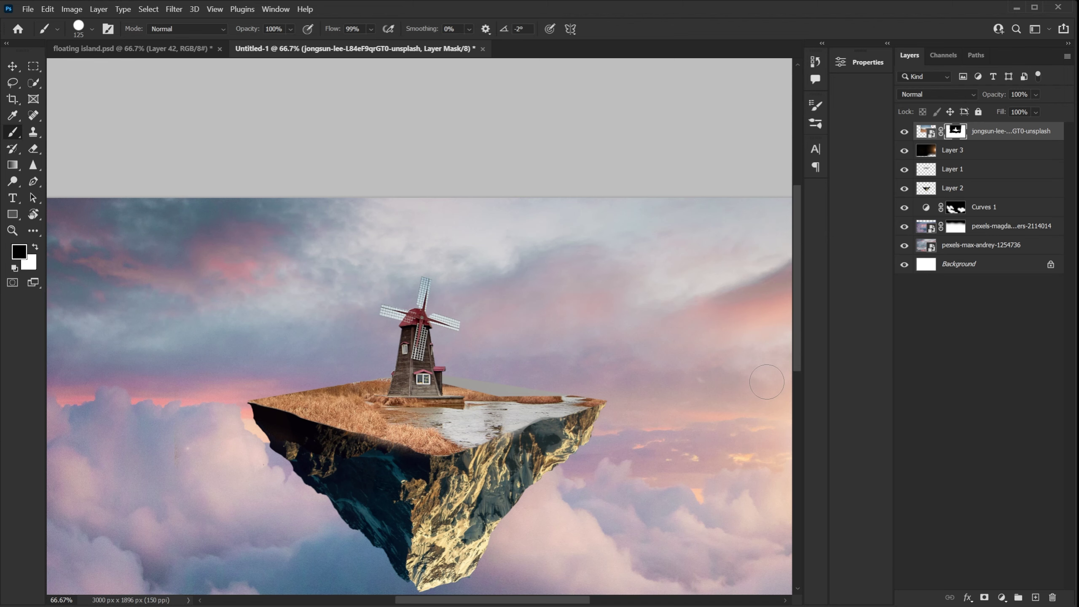
Paint white on the windmill layer's mask with a 40 px Brush to bring back the reeds along the island's back right edge
drag(998, 100, 1074, 102)
key(ctrl+equal)
key(ctrl+equal)
drag(617, 399, 446, 199)
key(x)
mouse_move(474, 344)
mouse_down()
mouse_move(327, 289)
mouse_move(723, 340)
mouse_up()
key(ctrl+minus)
key(ctrl+minus)
key(ctrl+equal)
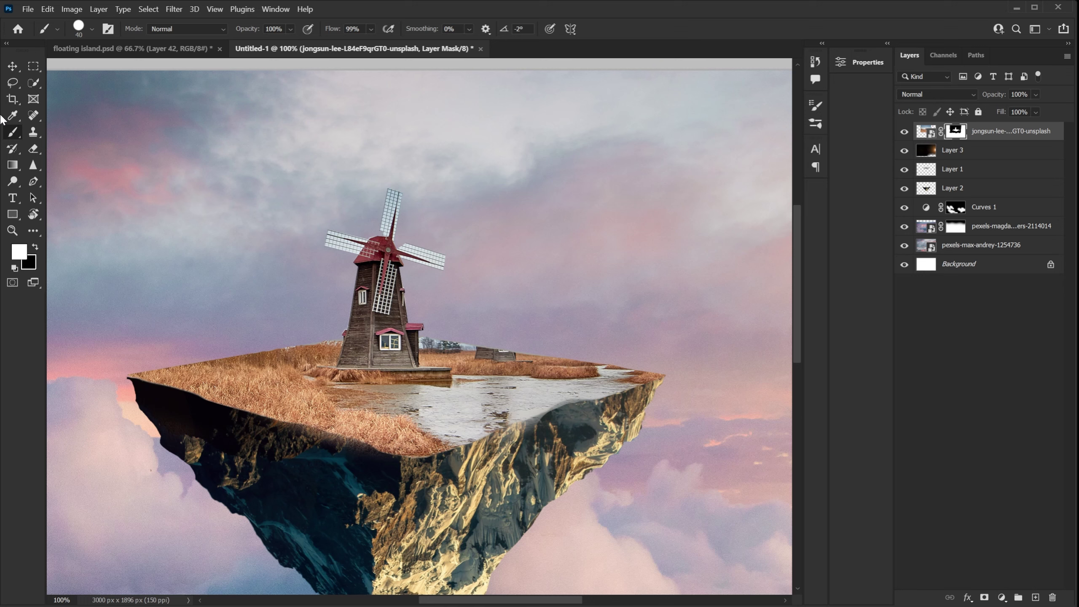
Undo the last mask strokes and delete the windmill photo layer's mask
click(12, 66)
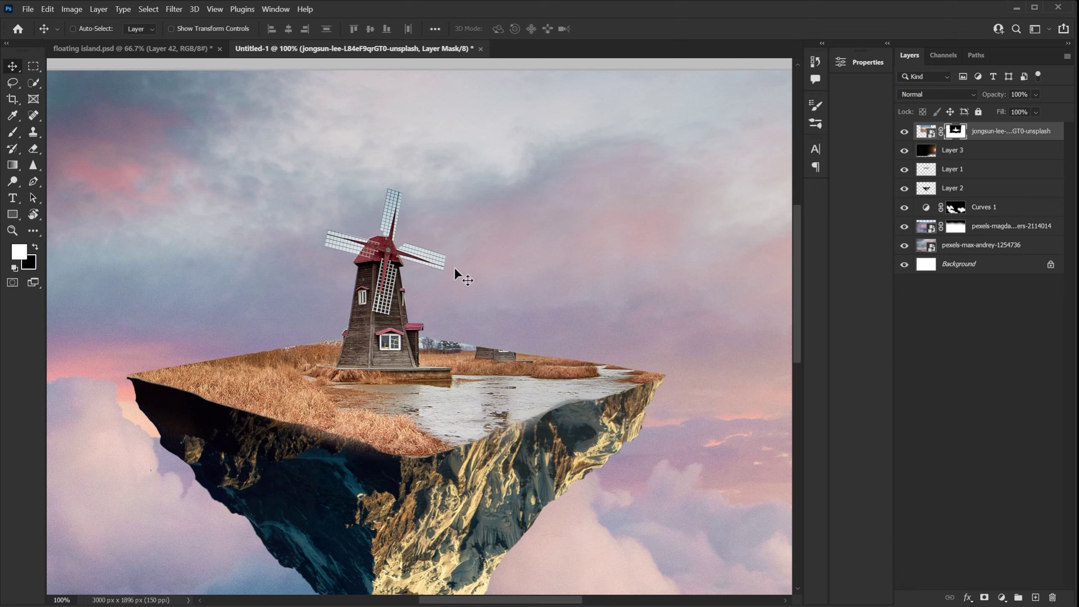
key(ctrl+z)
key(ctrl+z)
key(ctrl+z)
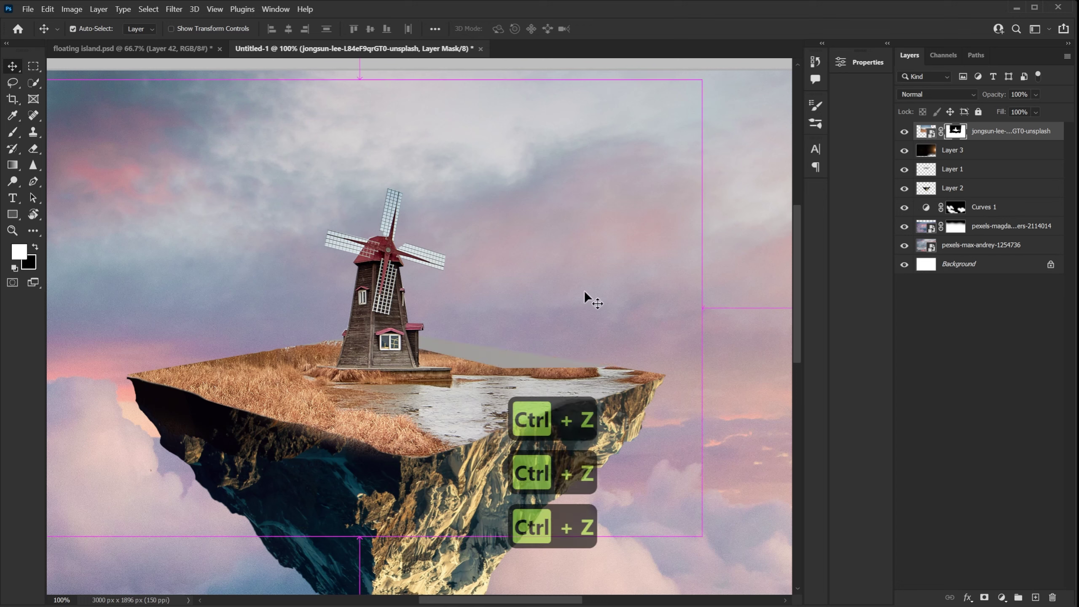
right_click(961, 135)
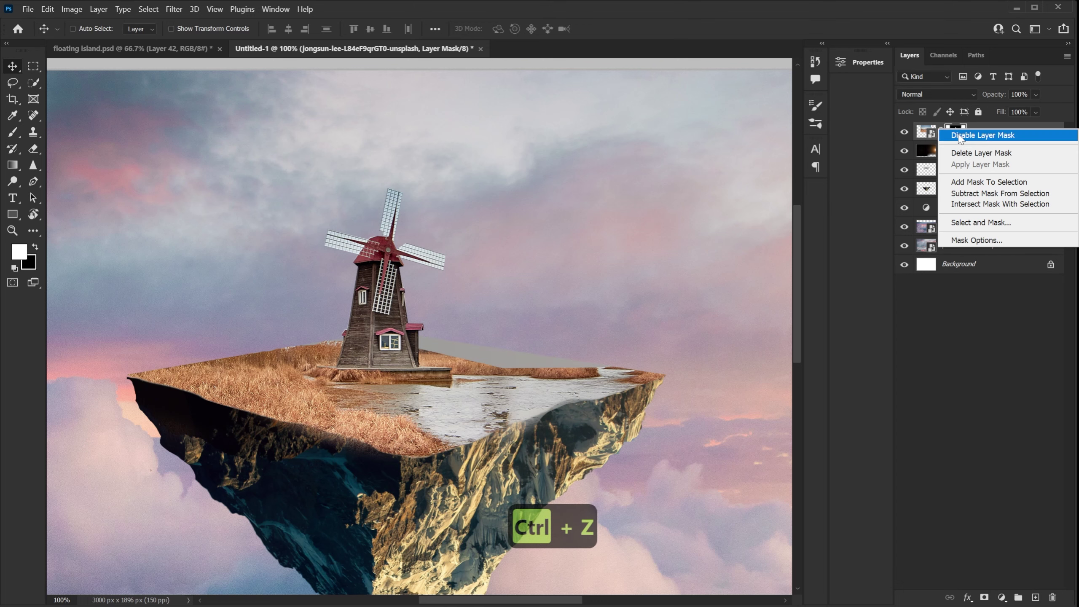
click(978, 154)
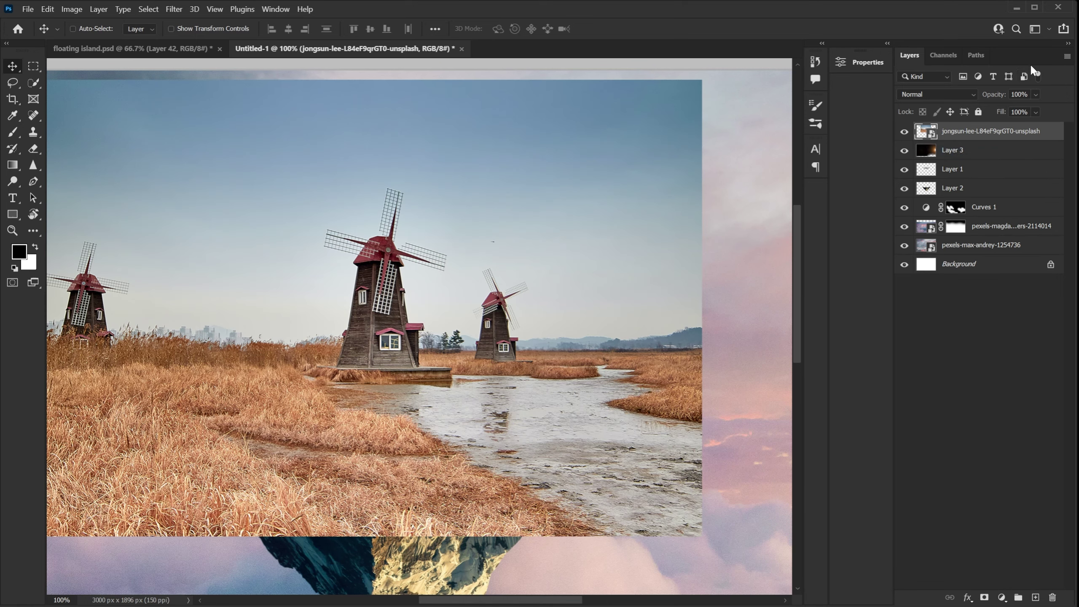
Lower the windmill photo layer's opacity to 21%, move the photo slightly upward, and compare it with the diamond base
drag(986, 94, 946, 94)
drag(398, 378, 399, 366)
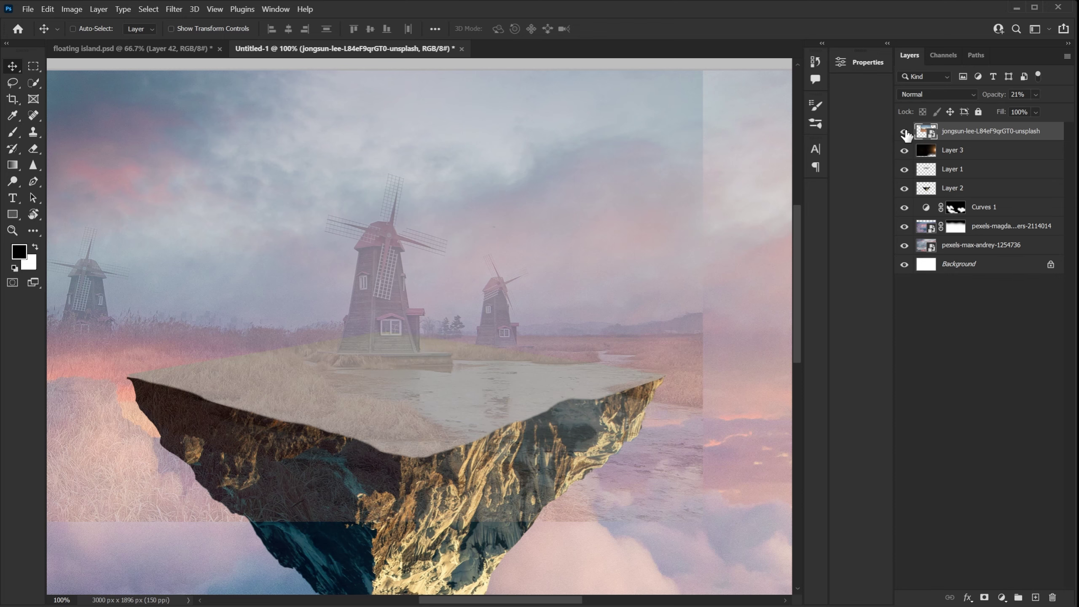
click(905, 132)
click(905, 132)
click(905, 132)
click(905, 132)
Recolor the diamond base on Layer 1 bright green with Hue/Saturation
key(ctrl+equal)
key(ctrl+equal)
key(ctrl+equal)
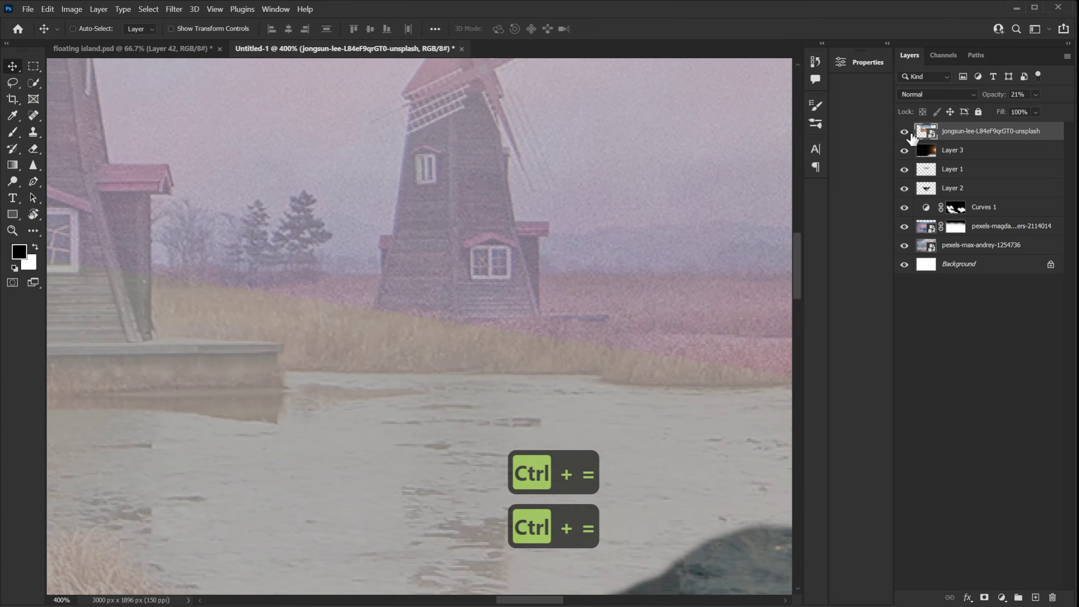
drag(723, 306, 758, 297)
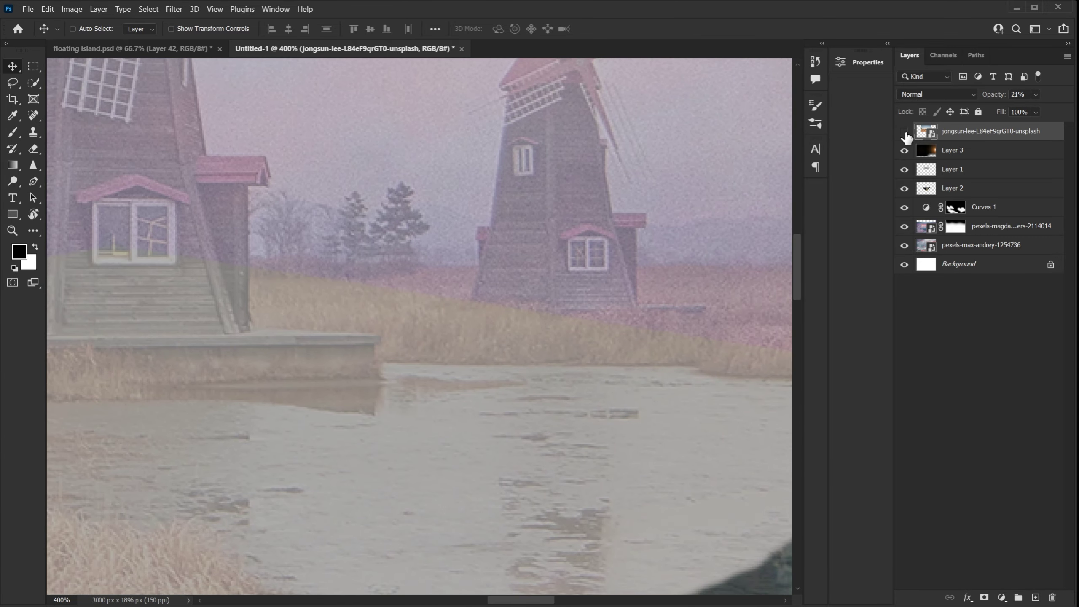
click(905, 133)
click(956, 169)
key(ctrl+u)
drag(933, 293, 926, 301)
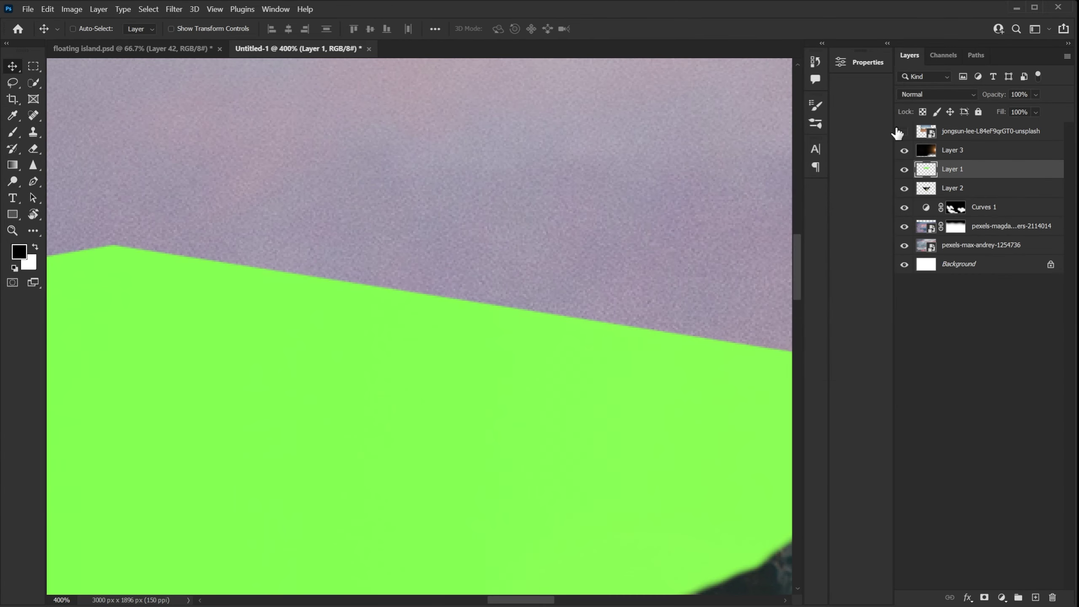
click(904, 132)
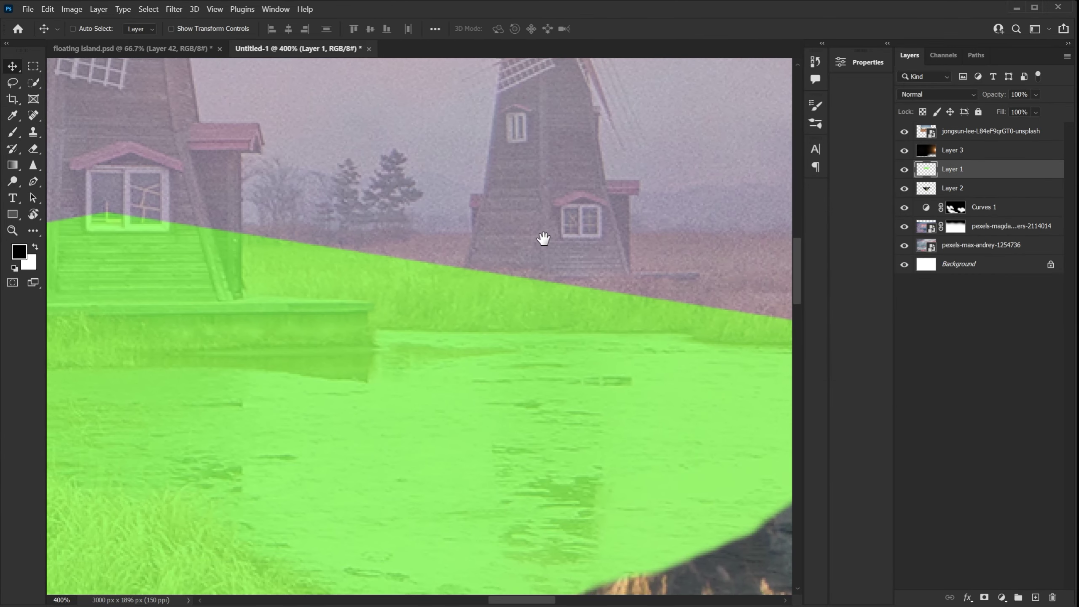
Set the windmill photo layer's opacity to 38% and move it slightly upward over the green diamond base
click(990, 131)
key(ctrl+minus)
key(ctrl+minus)
key(v)
drag(994, 96, 1001, 98)
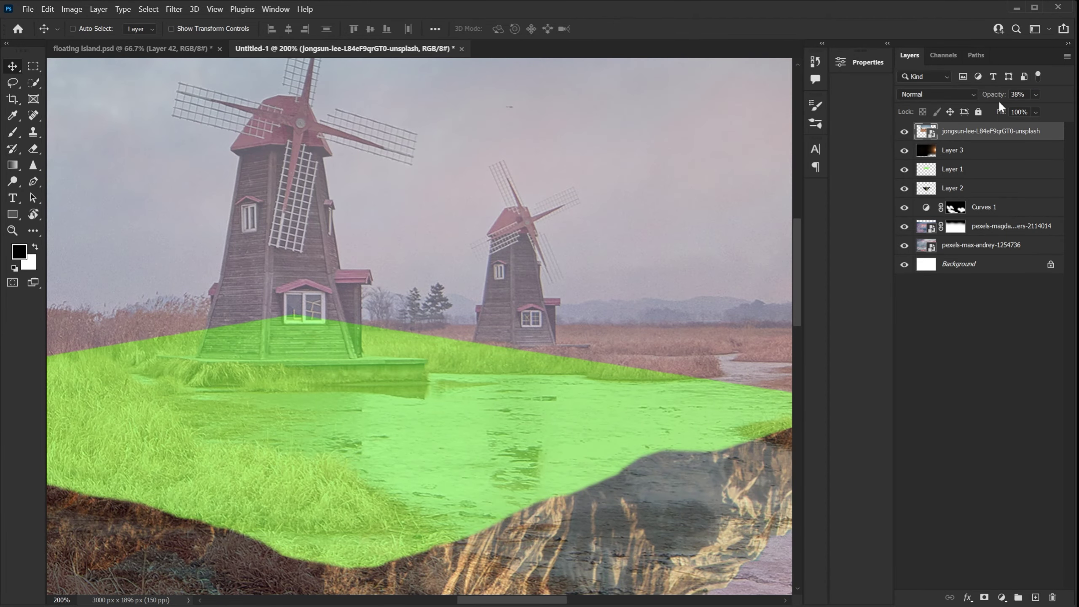
drag(478, 282, 484, 274)
drag(564, 308, 361, 280)
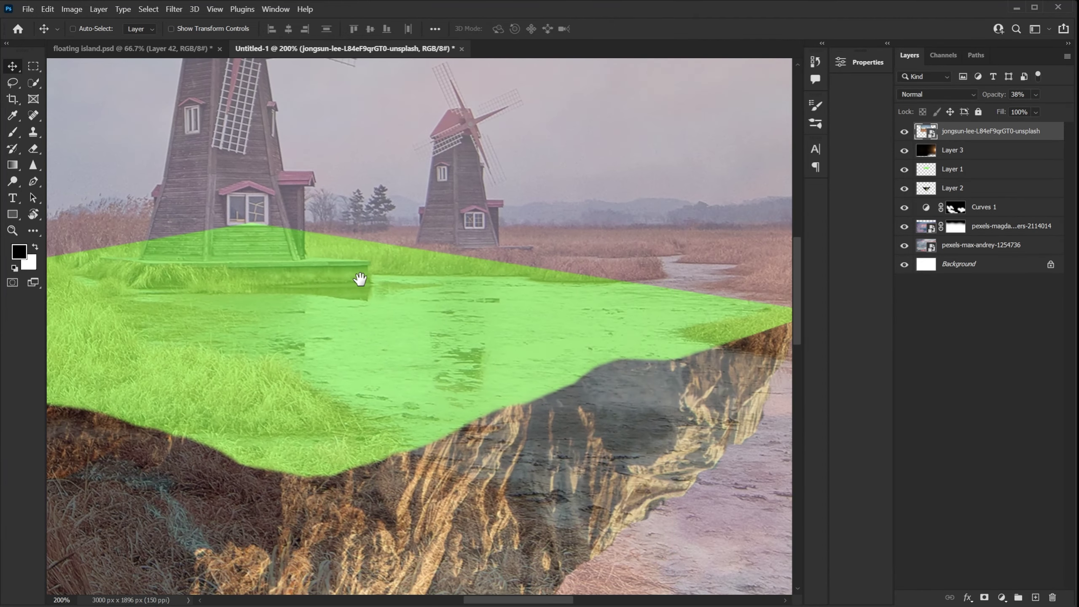
key(ctrl+minus)
key(ctrl+minus)
key(ctrl+equal)
key(ctrl+minus)
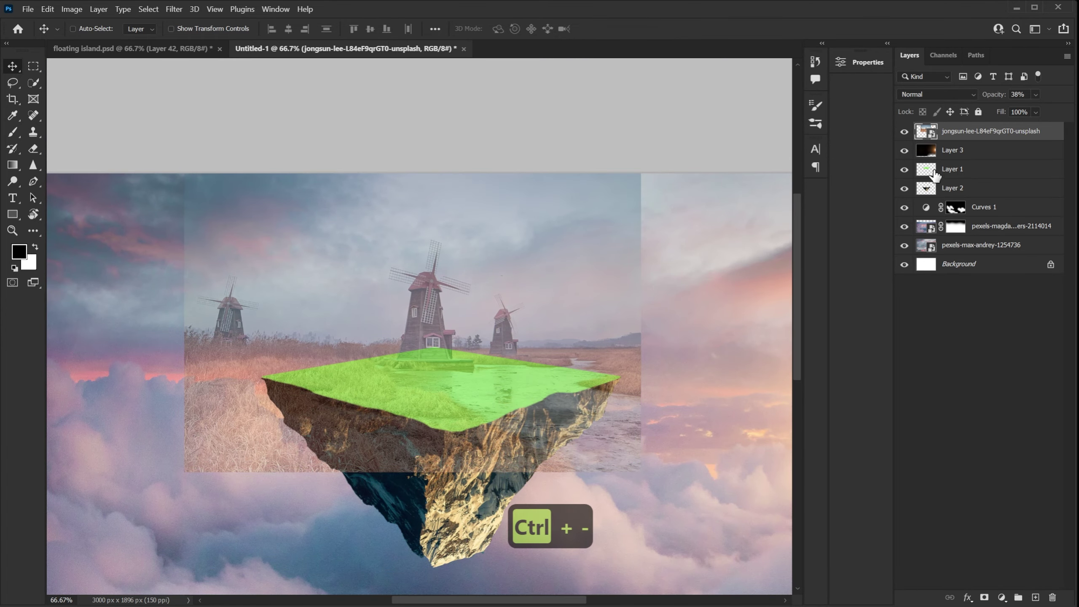
Add a blank layer mask to the windmill photo layer and reload the inverted selection of Layer 1's diamond shape
click(956, 170)
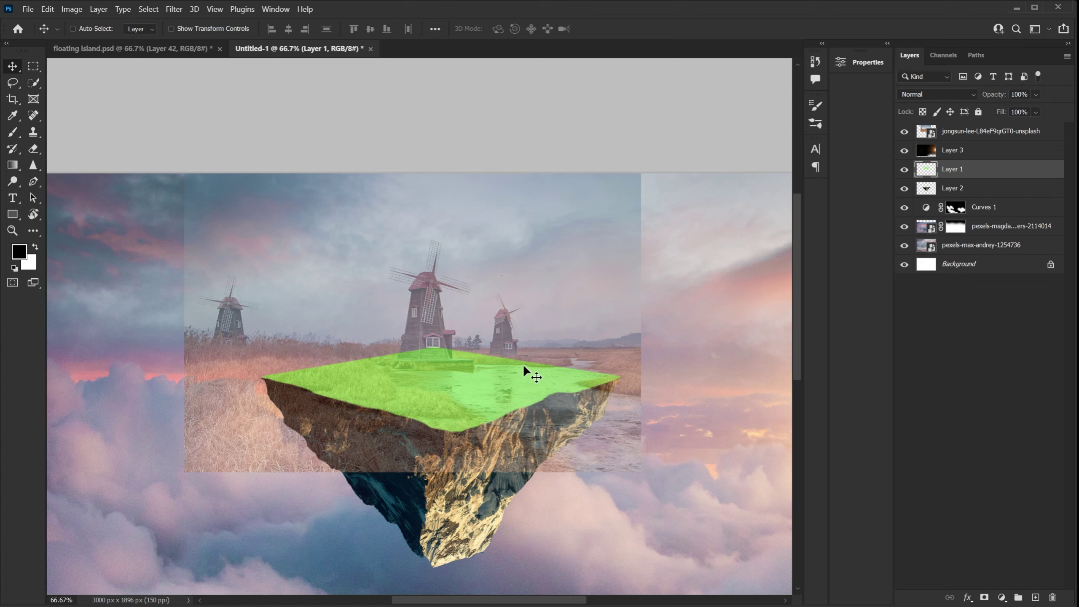
click(993, 135)
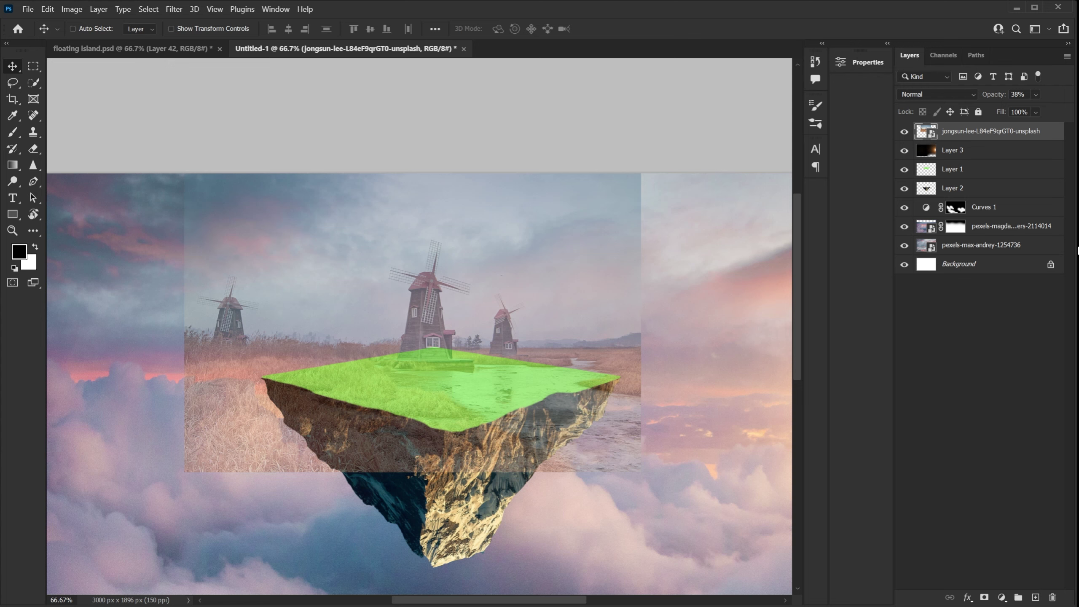
ctrl+click(926, 169)
key(ctrl+shift+i)
key(b)
key(ctrl+d)
click(983, 597)
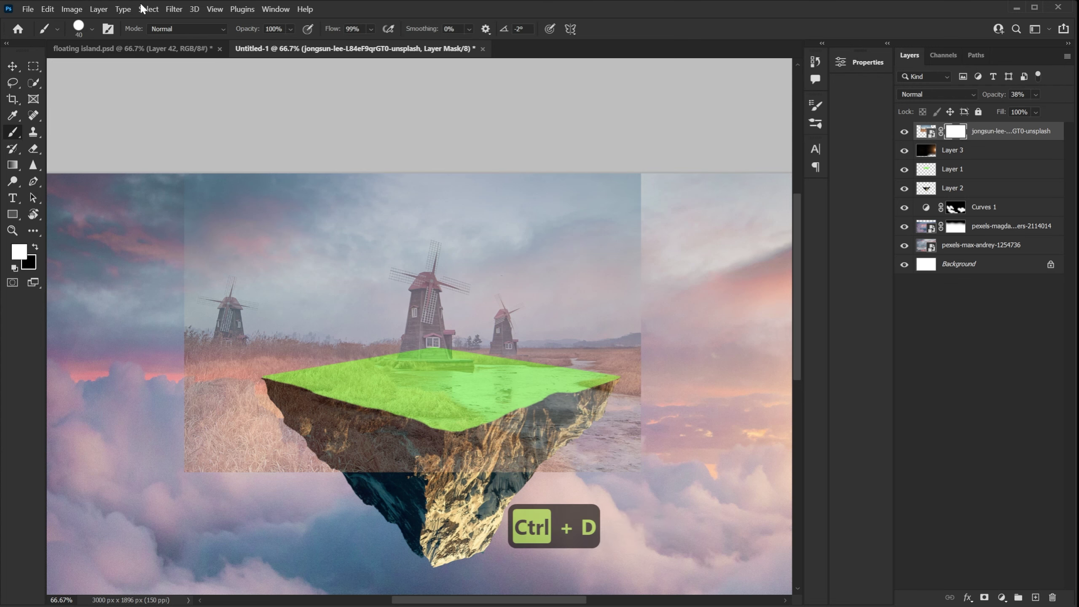
click(148, 8)
click(158, 47)
Paint the mask black outside the diamond with a 480 px Brush, leaving the large windmill, and set the layer's opacity to 100%
right_click(337, 326)
click(443, 354)
key(Return)
key(x)
mouse_move(419, 468)
mouse_down()
mouse_move(446, 443)
mouse_move(624, 406)
mouse_move(276, 312)
mouse_move(458, 157)
mouse_move(489, 238)
mouse_move(581, 309)
mouse_up()
drag(1000, 96, 1030, 95)
key(ctrl+d)
Lower the windmill layer's opacity to 74% and start a Pen path up the tower's left side around the small side roof
key(ctrl+=)
key(ctrl+=)
drag(439, 338, 619, 379)
key(p)
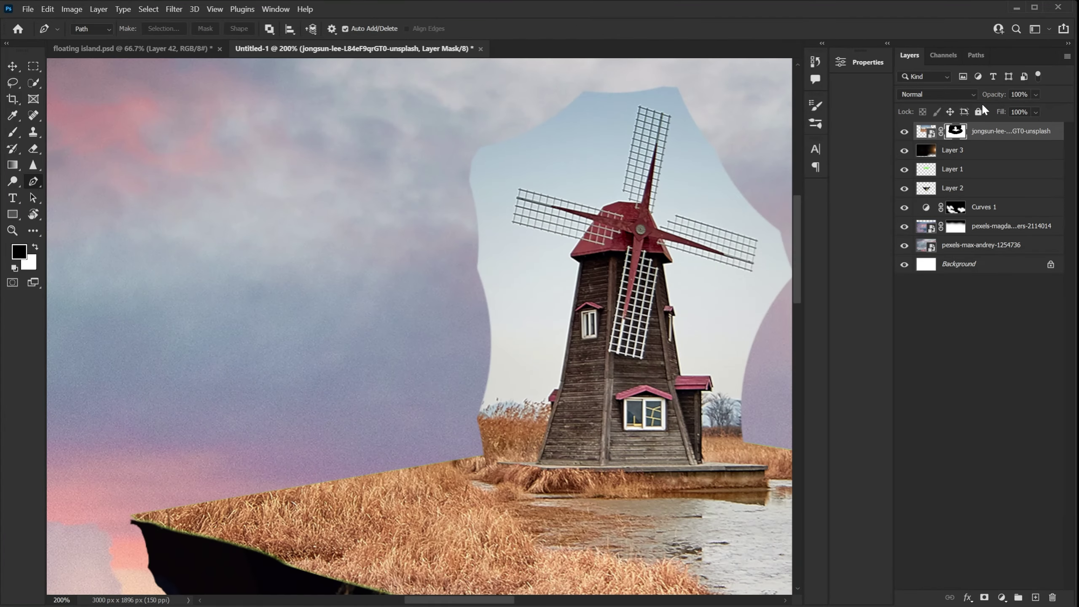
drag(990, 96, 979, 96)
drag(538, 453, 410, 455)
click(406, 455)
click(418, 423)
key(ctrl+z)
click(418, 411)
click(416, 410)
click(416, 406)
click(421, 399)
click(426, 397)
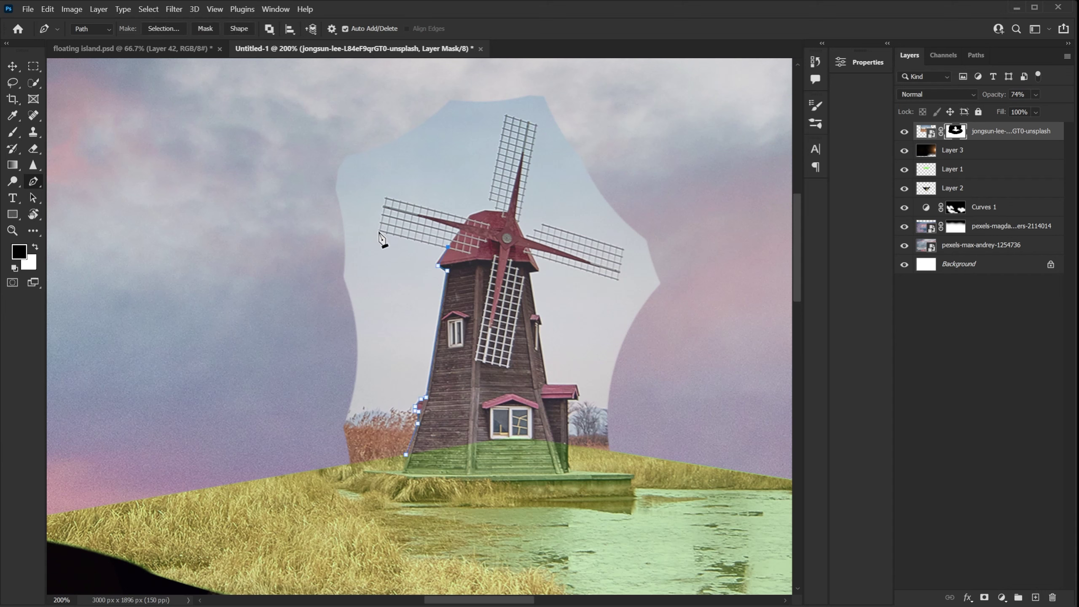
Extend the path over the top of the windmill's roof and around the upper sail
click(485, 210)
click(496, 207)
click(489, 199)
click(506, 115)
click(536, 126)
click(518, 221)
Continue the path around the right sail and the right corner of the windmill's roof
click(523, 237)
click(535, 230)
click(542, 225)
click(623, 250)
click(619, 280)
click(531, 257)
key(ctrl+z)
click(531, 253)
click(539, 270)
click(529, 274)
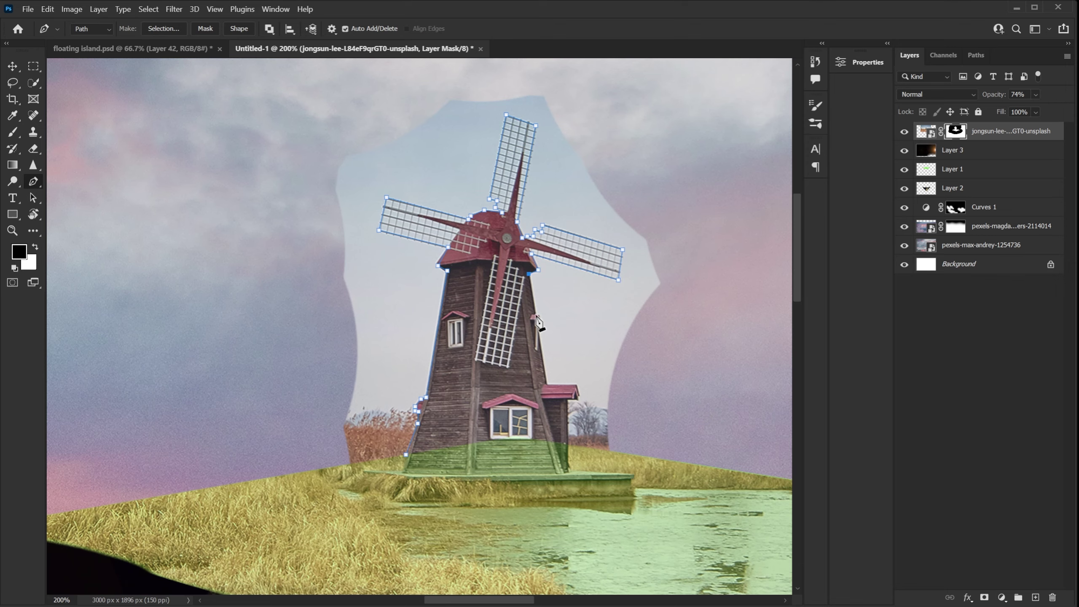
Continue the path down the tower's right side, around the annex, and onto the island's back edge
click(545, 383)
click(576, 385)
click(580, 398)
click(568, 445)
click(699, 397)
key(ctrl+z)
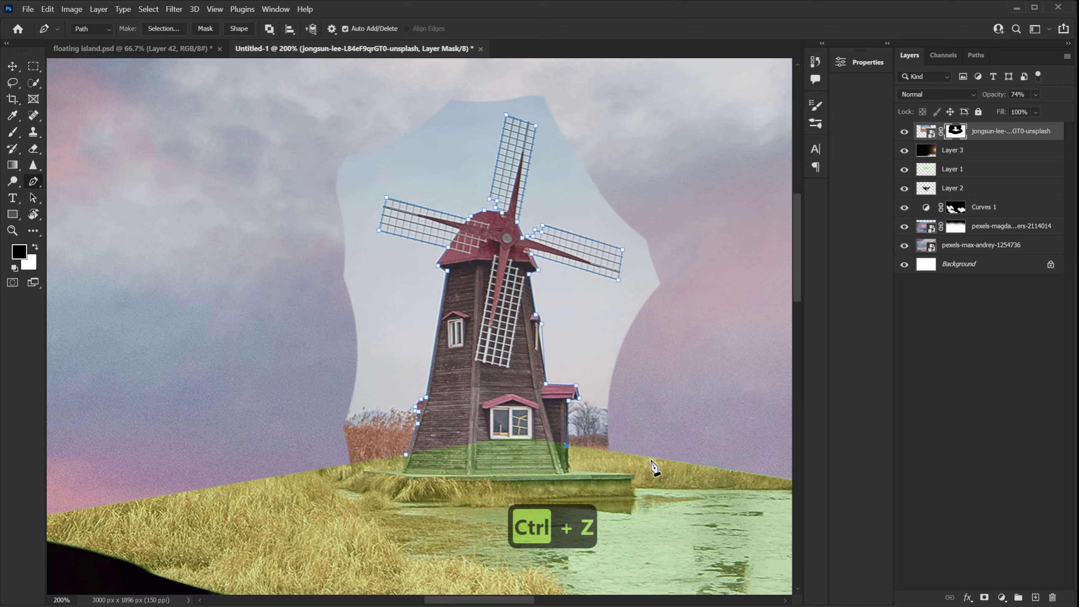
click(651, 459)
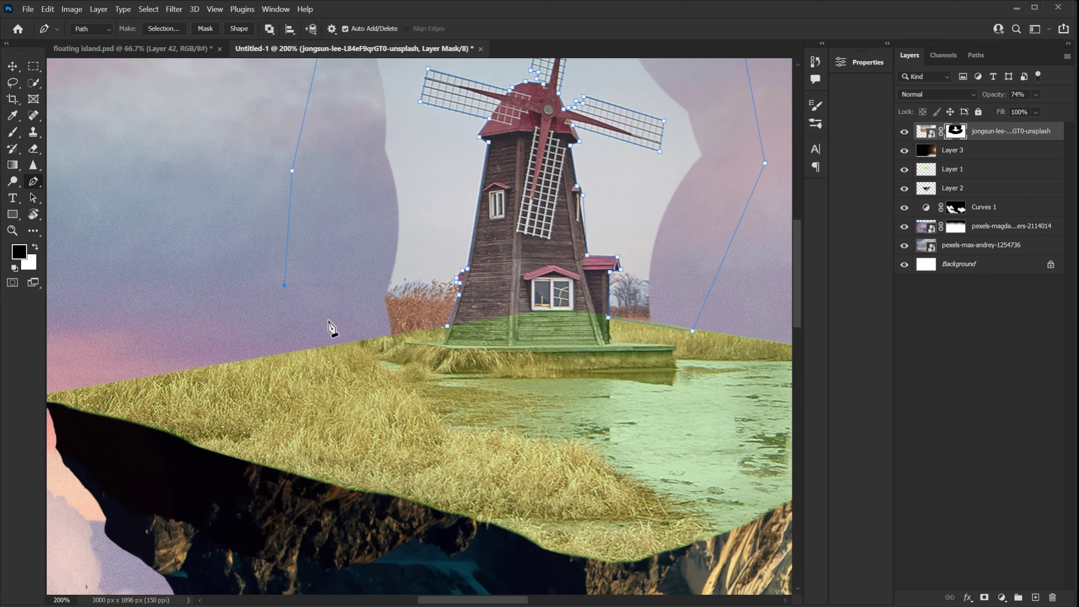
Turn the path into a selection, mask out the sky around the windmill with black, restore 100% opacity, and deselect
key(ctrl+Return)
key(ctrl+minus)
key(b)
key(ctrl+d)
key(ctrl+minus)
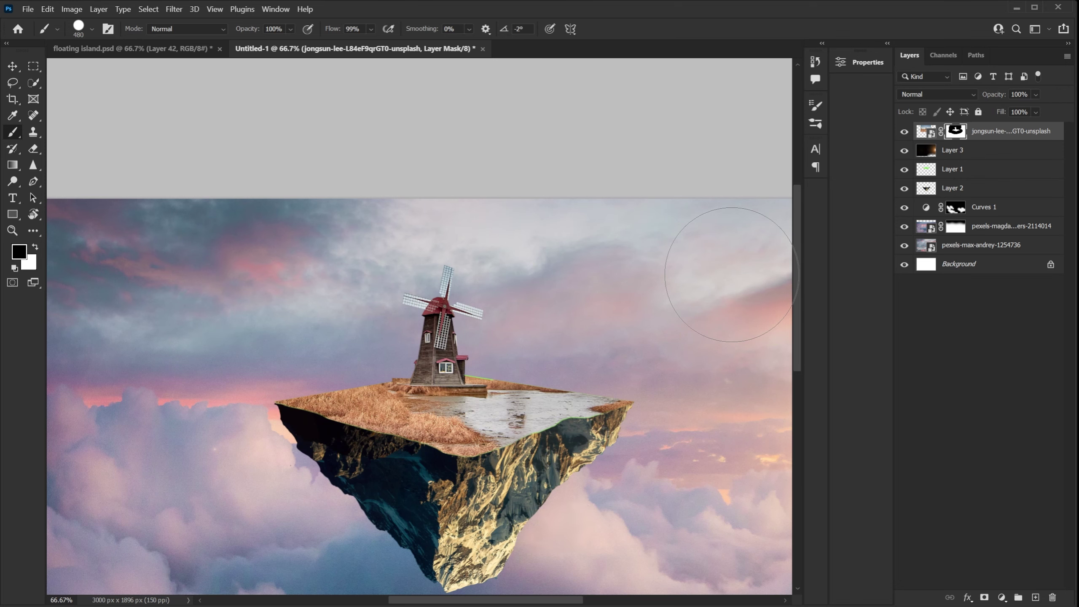
scroll(658, 272, down, 3)
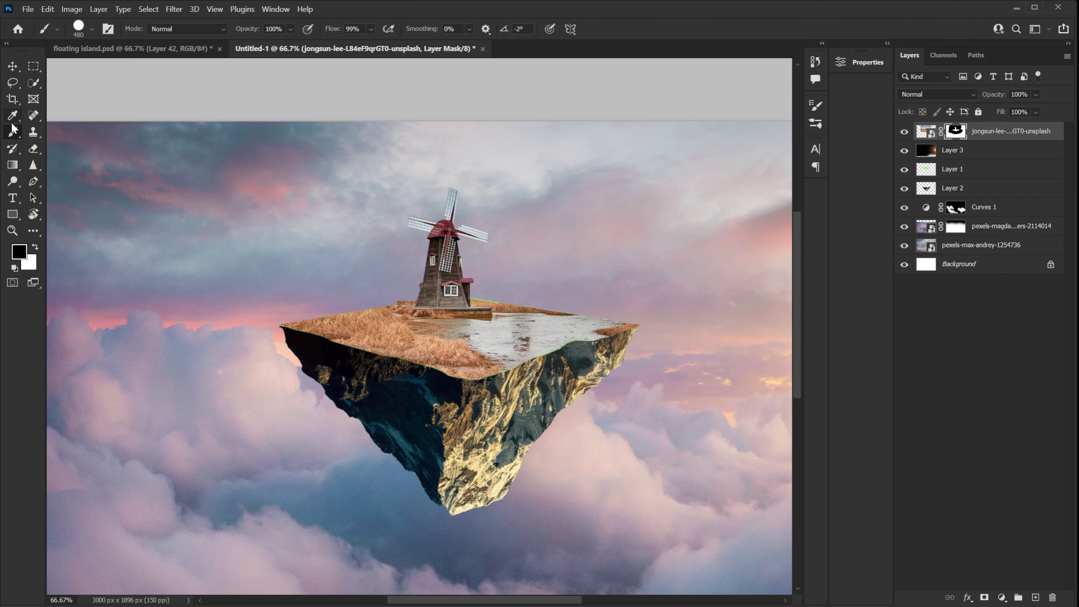
Choose a small brush preset with 38% flow and target the windmill layer's mask at the reeds beside the tower
click(59, 29)
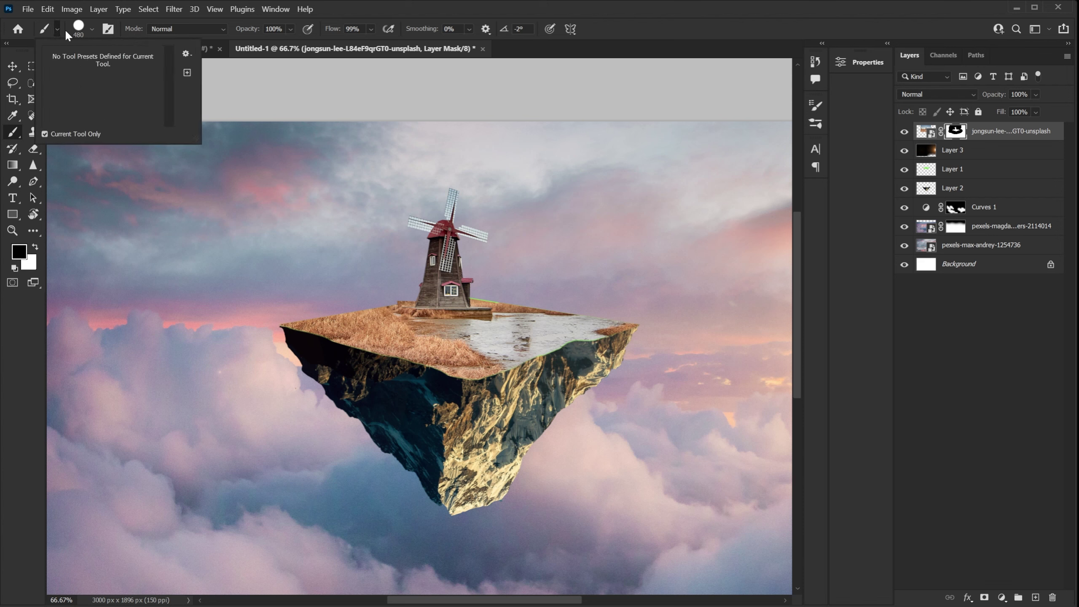
click(88, 29)
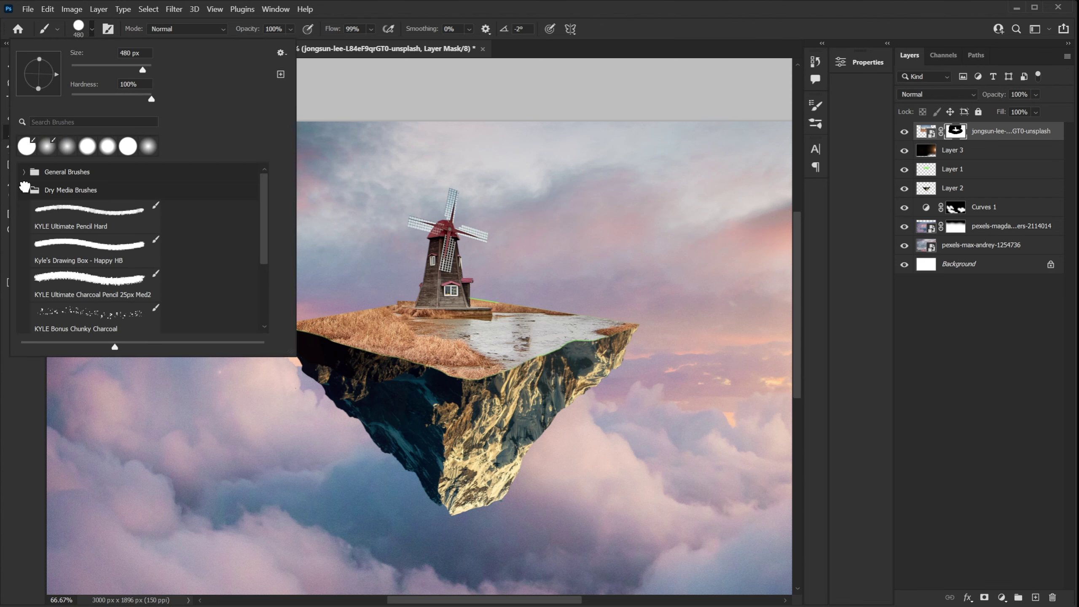
click(24, 188)
click(24, 190)
click(80, 212)
click(951, 132)
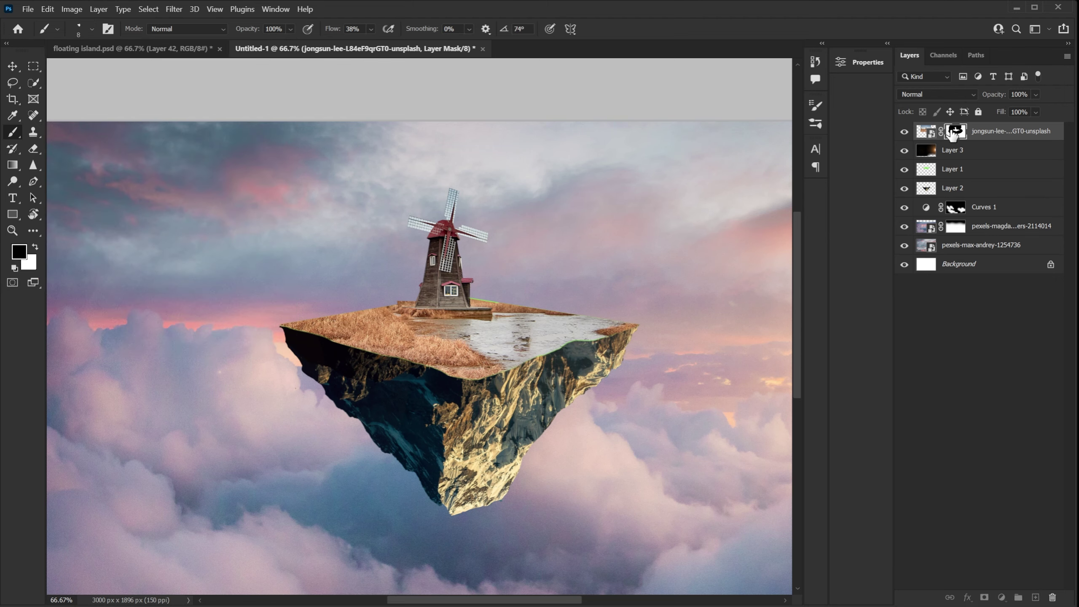
key(ctrl+equal)
key(ctrl+equal)
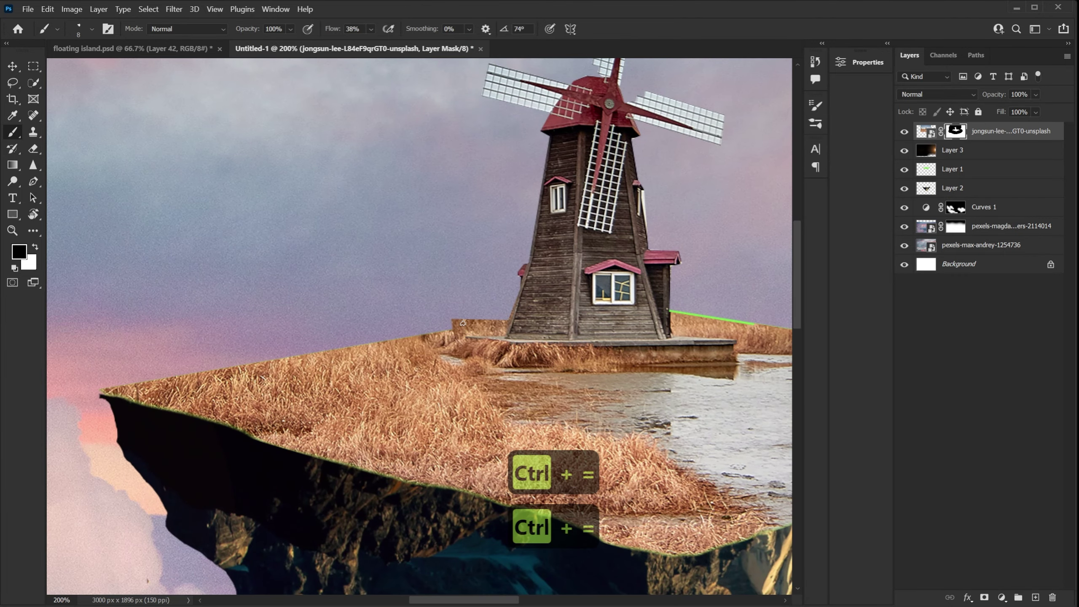
Paint white on the windmill layer's mask with the 40 px textured brush to bring back uneven reeds along the back edge beside the tower
key(bracketright)
key(bracketright)
key(bracketright)
key(bracketright)
key(bracketright)
key(bracketright)
key(bracketright)
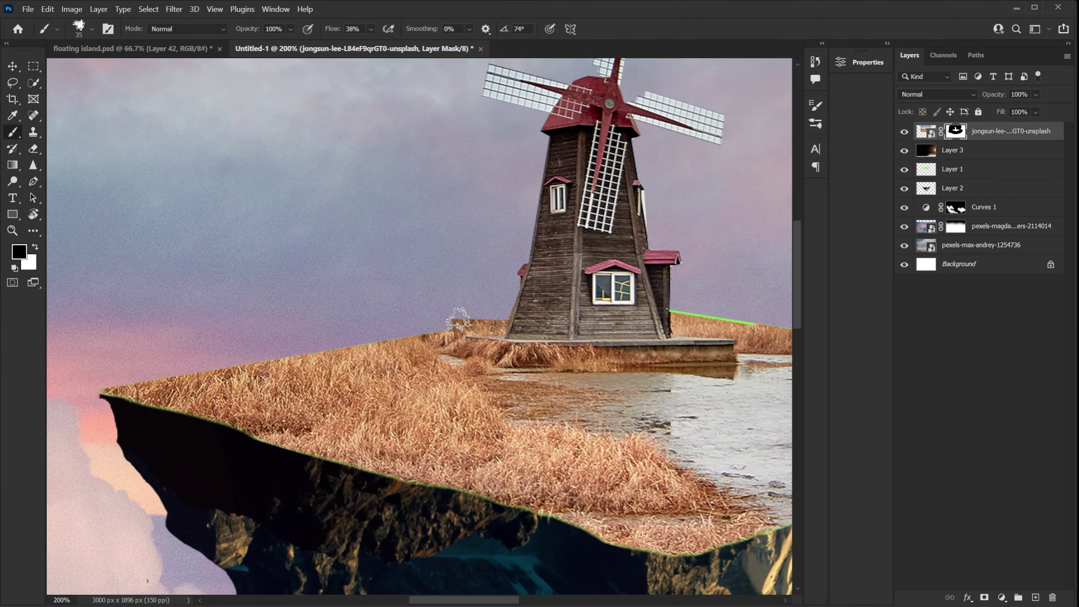
drag(458, 318, 438, 326)
click(35, 247)
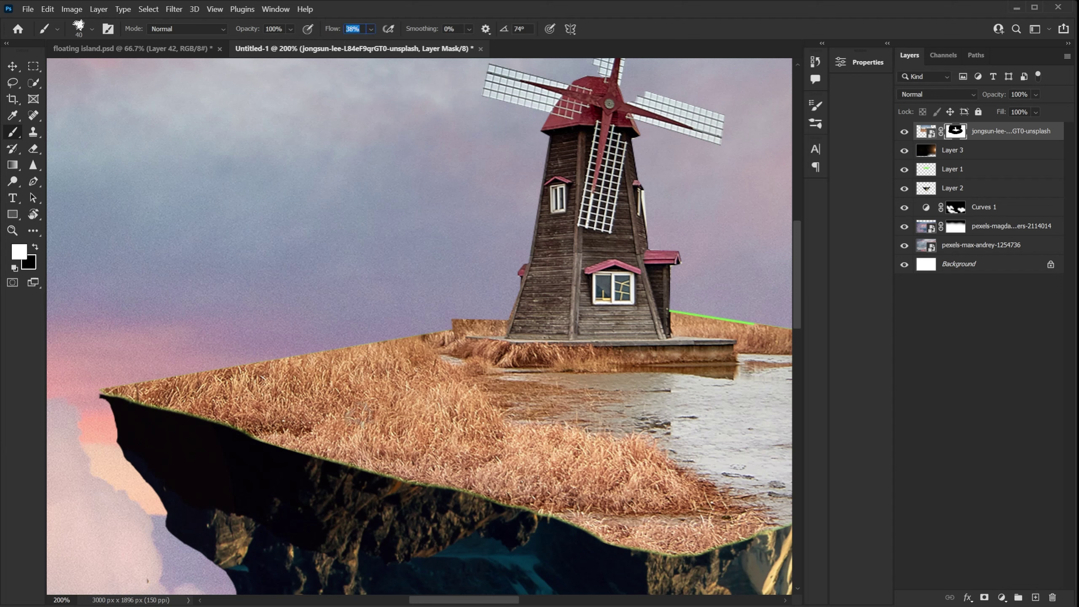
mouse_move(321, 376)
mouse_down()
mouse_move(323, 336)
mouse_move(276, 361)
mouse_move(204, 346)
mouse_move(136, 365)
mouse_move(376, 348)
mouse_move(484, 314)
mouse_move(408, 325)
mouse_up()
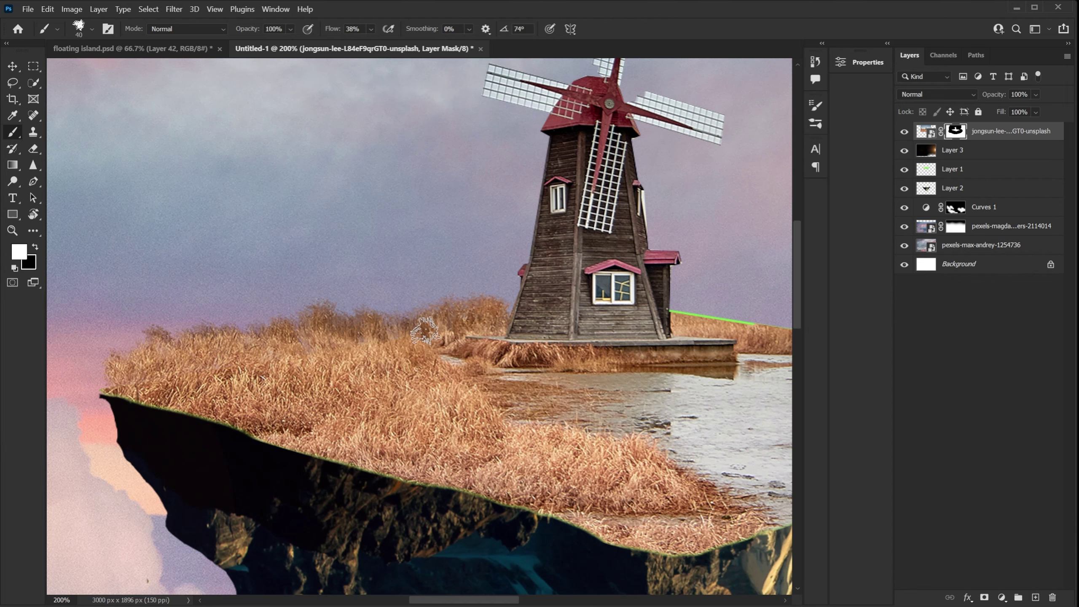
drag(366, 357, 454, 340)
Refine the reeds behind the pond on the windmill layer's mask, painting with black to roughen their straight top edge
mouse_move(765, 293)
mouse_down()
mouse_move(320, 351)
mouse_move(362, 345)
mouse_move(582, 379)
mouse_move(552, 368)
mouse_up()
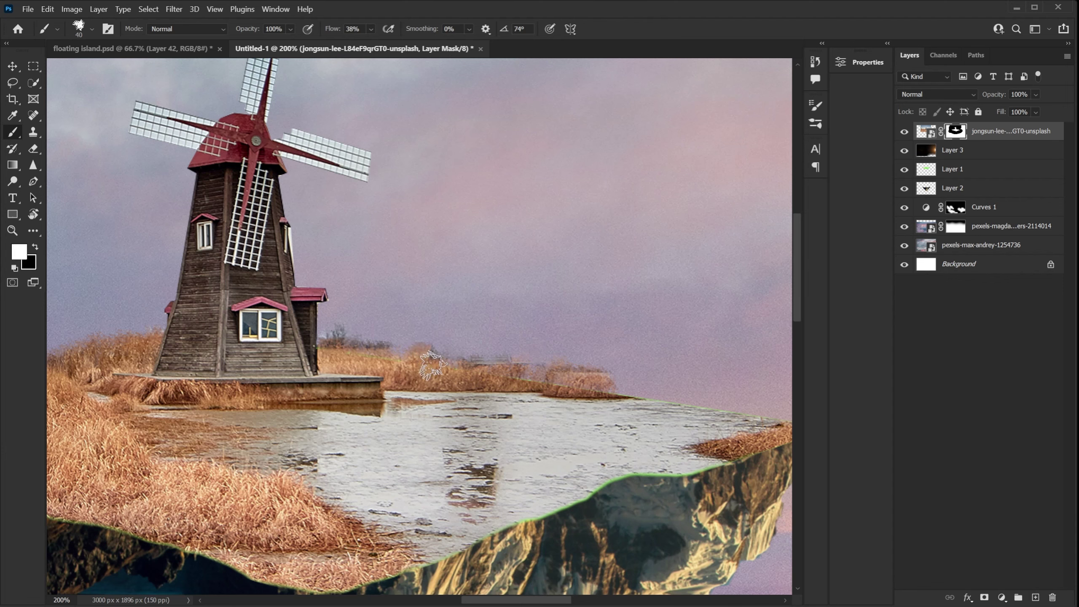
key(x)
mouse_move(432, 365)
mouse_down()
mouse_move(451, 343)
mouse_move(511, 357)
mouse_move(502, 347)
mouse_move(542, 380)
mouse_up()
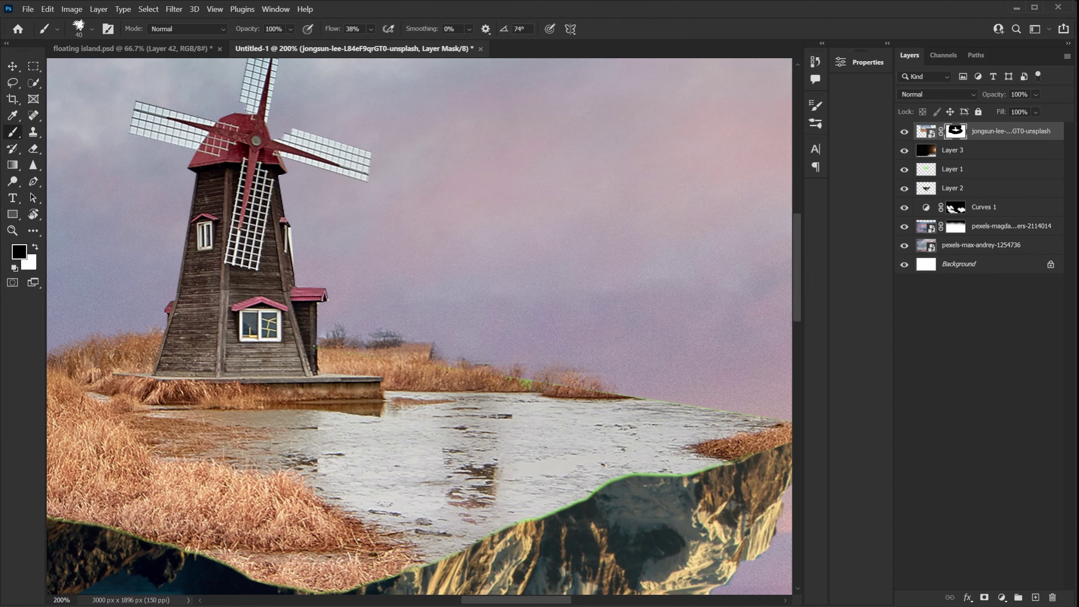
key(x)
key(ctrl+minus)
key(ctrl+minus)
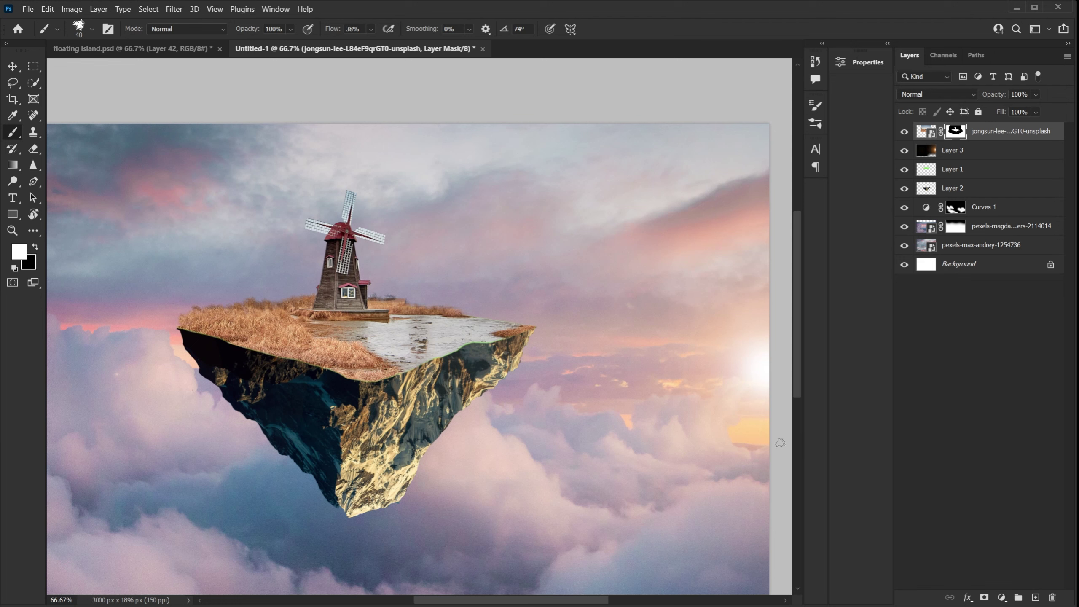
Add a Hue/Saturation adjustment with Lightness -62, clip it to the windmill layer, and toggle its visibility to compare
click(1002, 598)
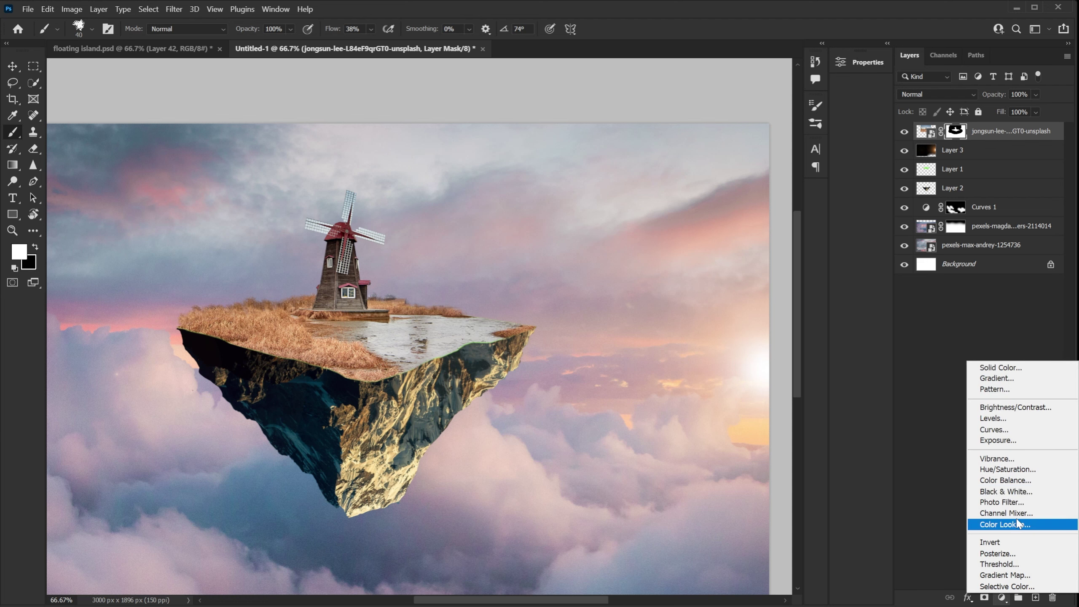
click(1008, 469)
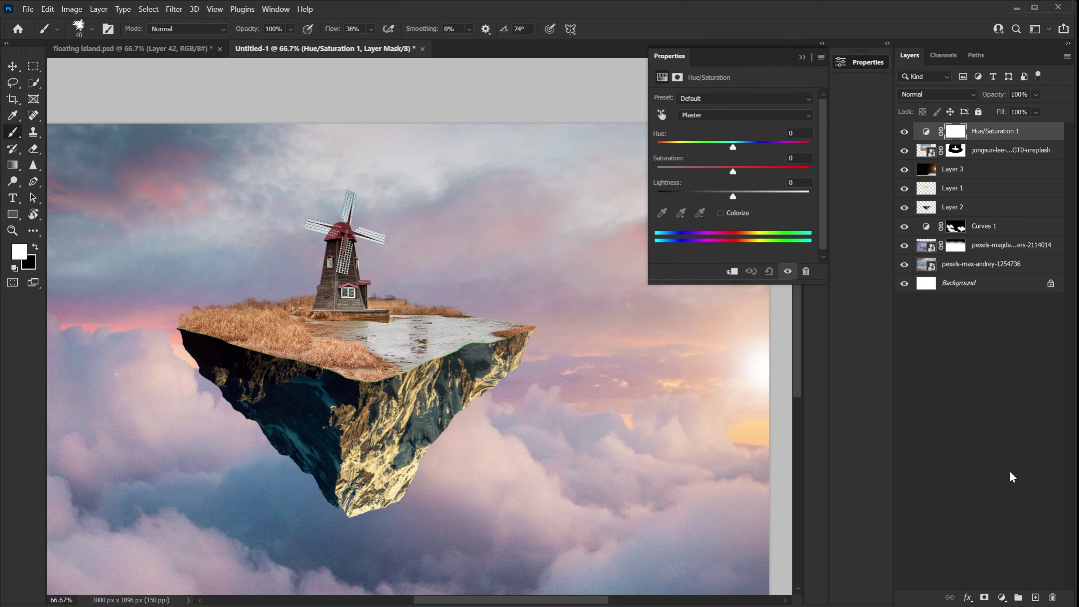
drag(710, 195, 688, 197)
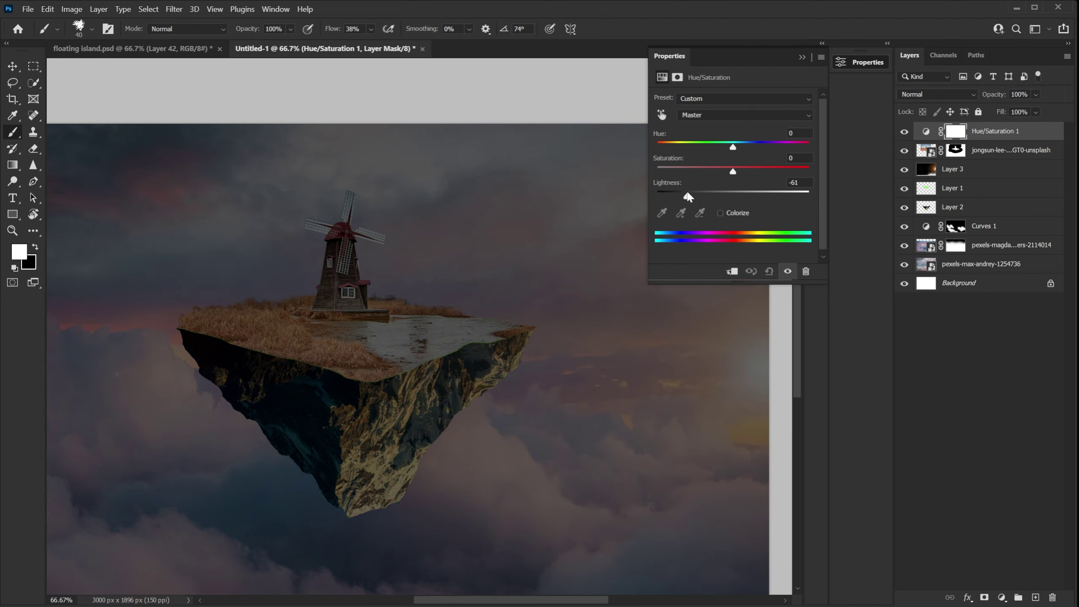
click(732, 271)
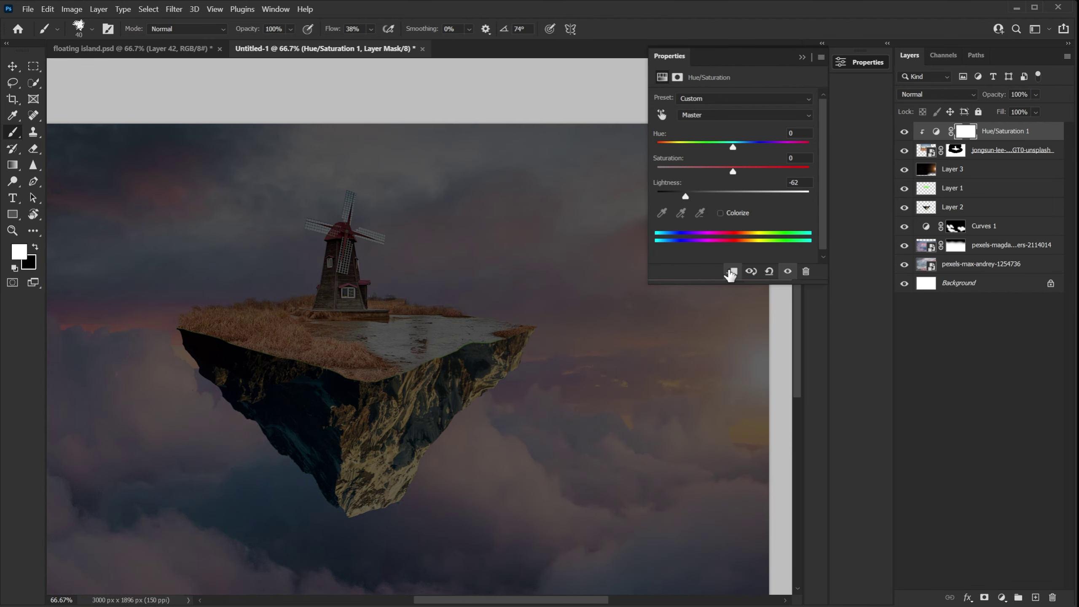
click(904, 132)
click(904, 132)
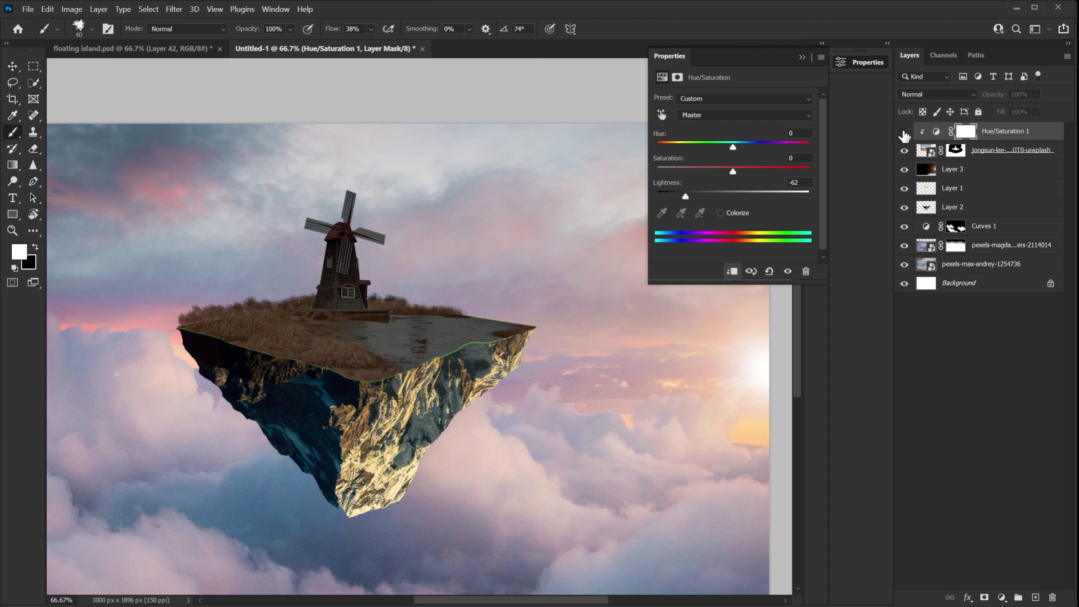
click(904, 132)
click(904, 132)
Invert the Hue/Saturation mask to black and choose the Soft Round brush for painting on it
click(964, 133)
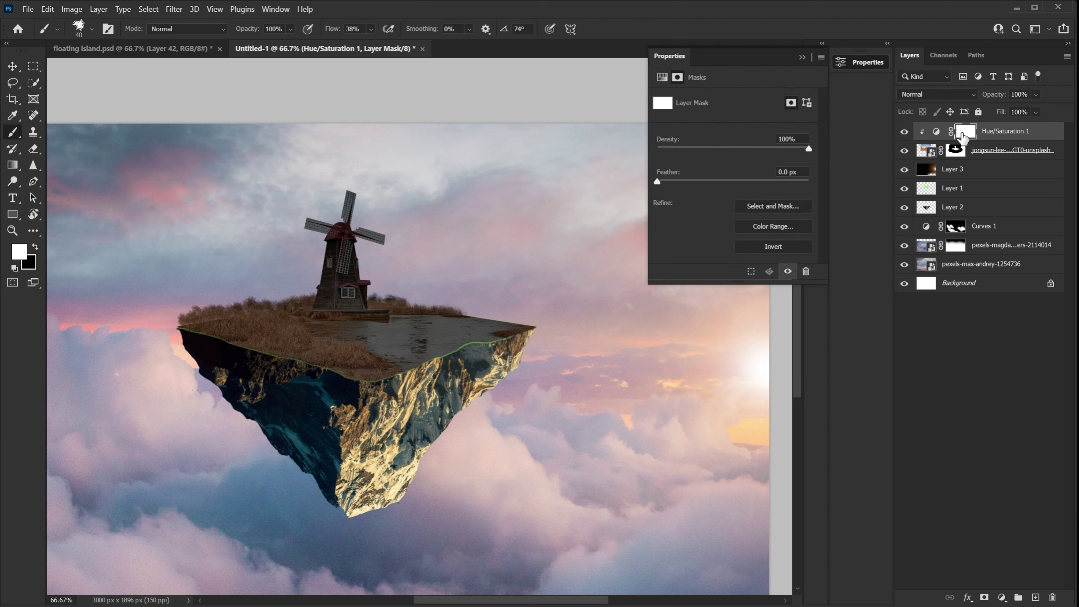
key(ctrl+i)
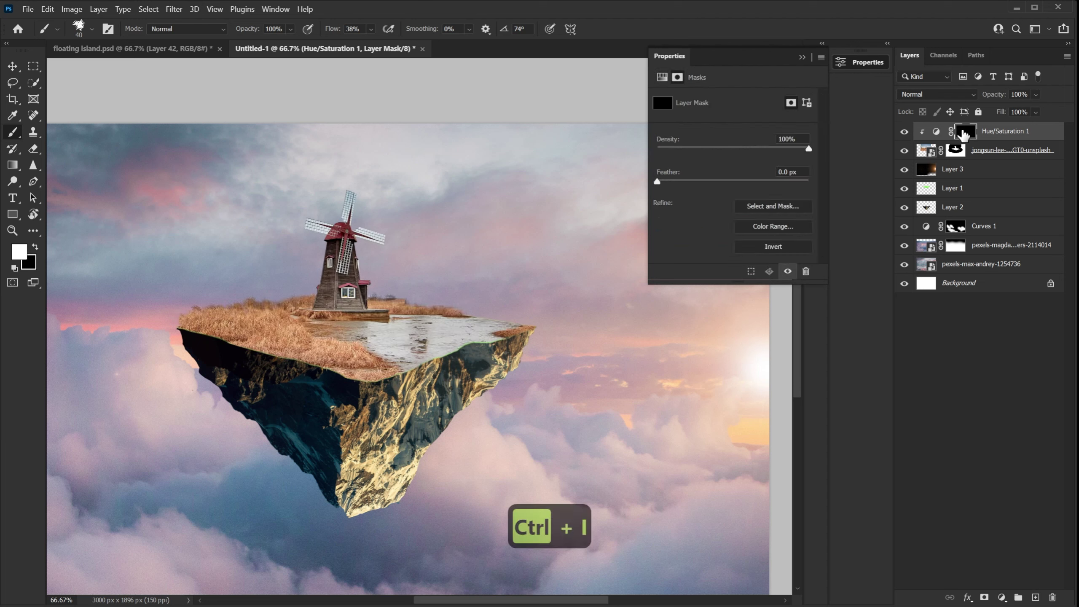
click(59, 29)
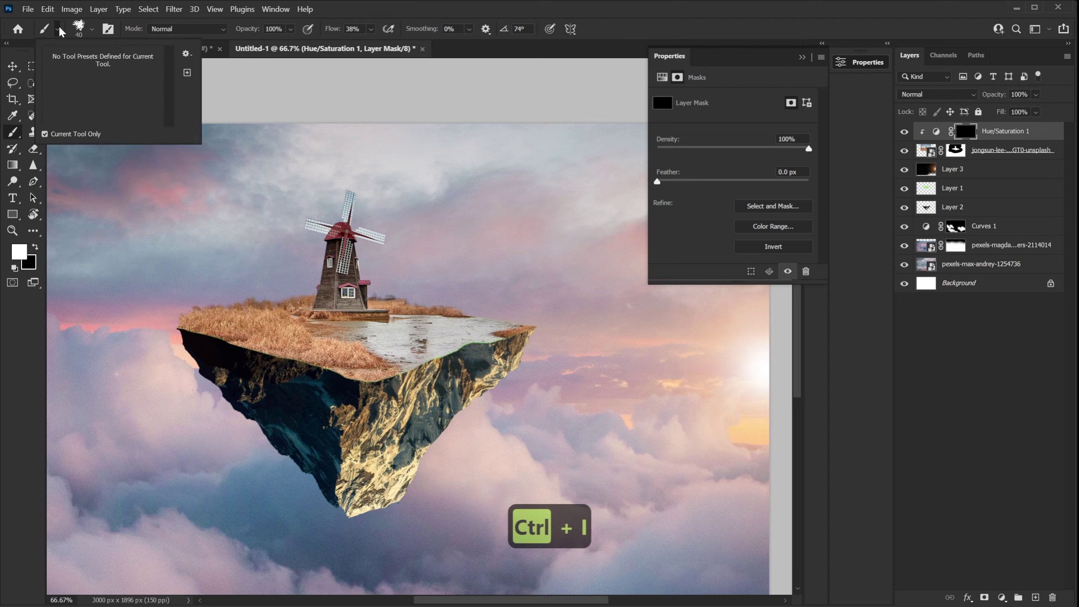
click(92, 30)
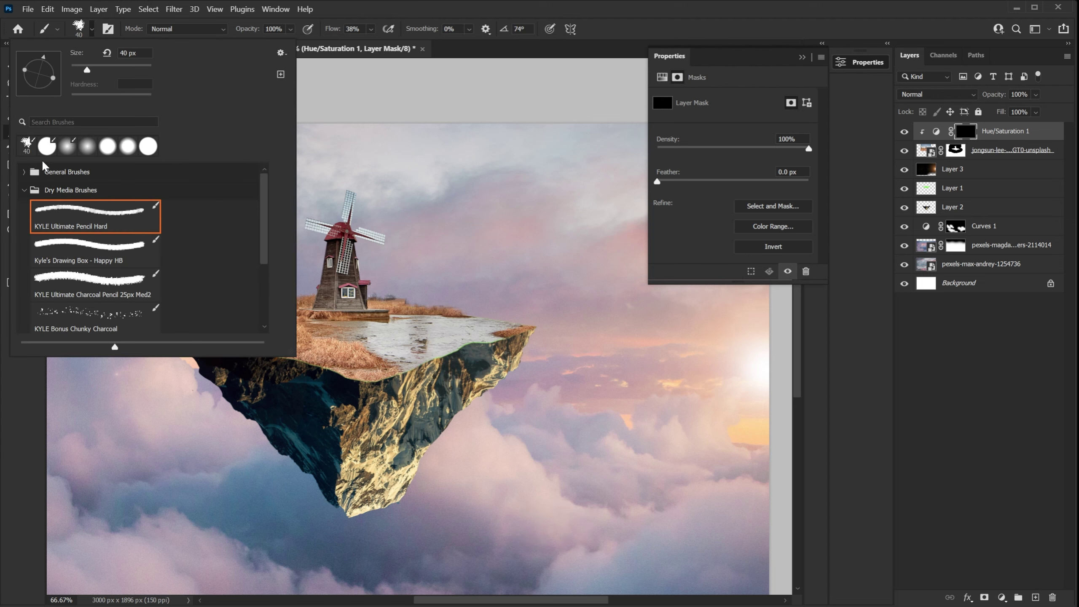
click(21, 171)
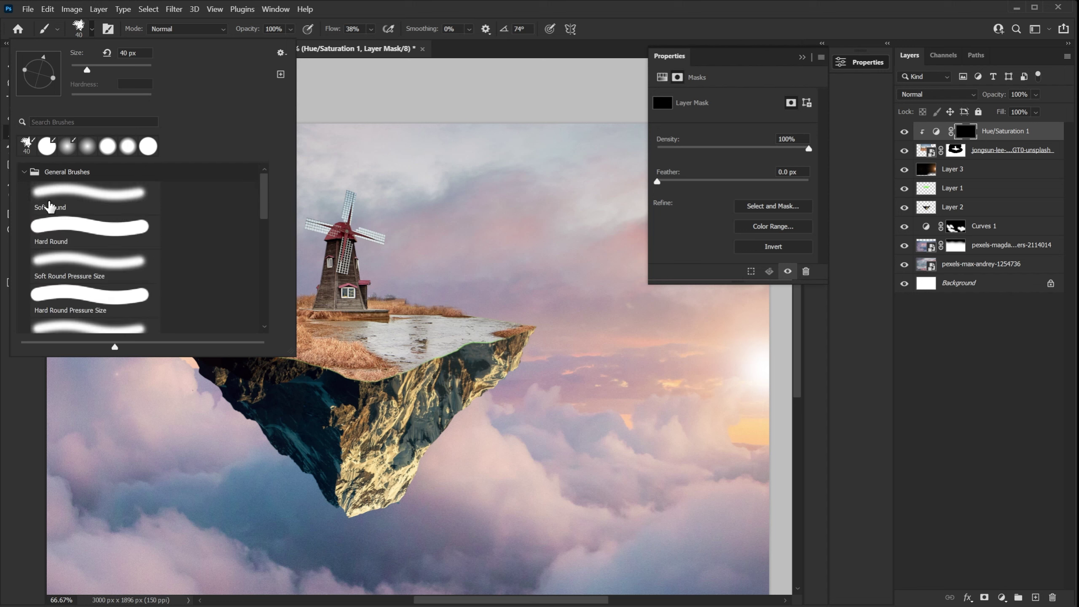
click(68, 193)
click(964, 137)
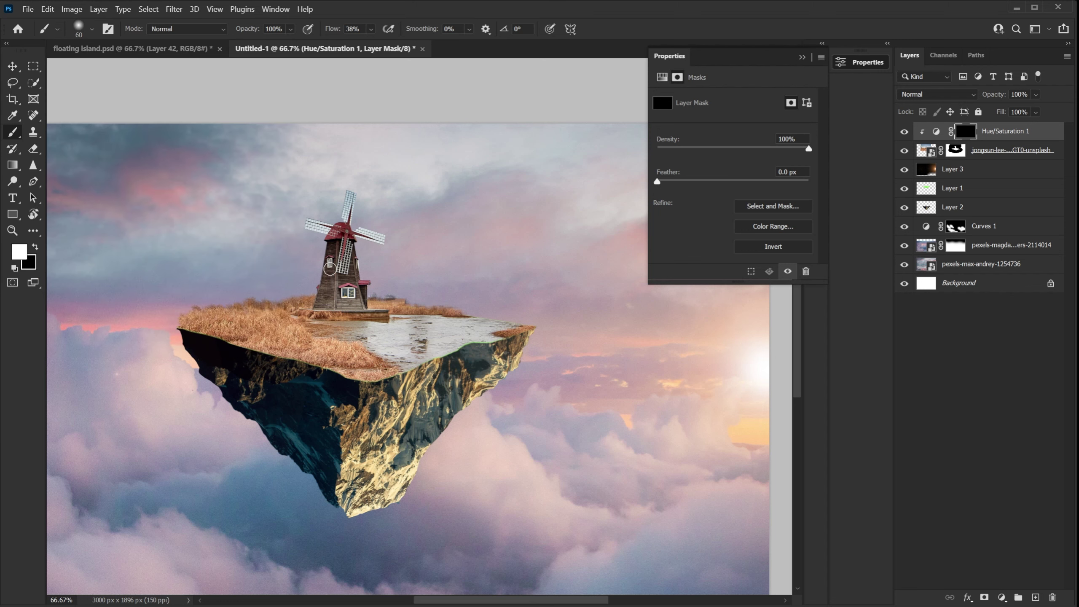
Paint white on the darkening mask over the tower's shaded side and the nearby reeds, enlarging the brush to 175 px, and undo the last stroke
mouse_move(320, 253)
mouse_down()
mouse_move(322, 307)
mouse_move(215, 317)
mouse_move(217, 347)
mouse_move(200, 347)
mouse_move(184, 316)
mouse_up()
key(bracketright)
key(bracketright)
key(bracketright)
key(bracketright)
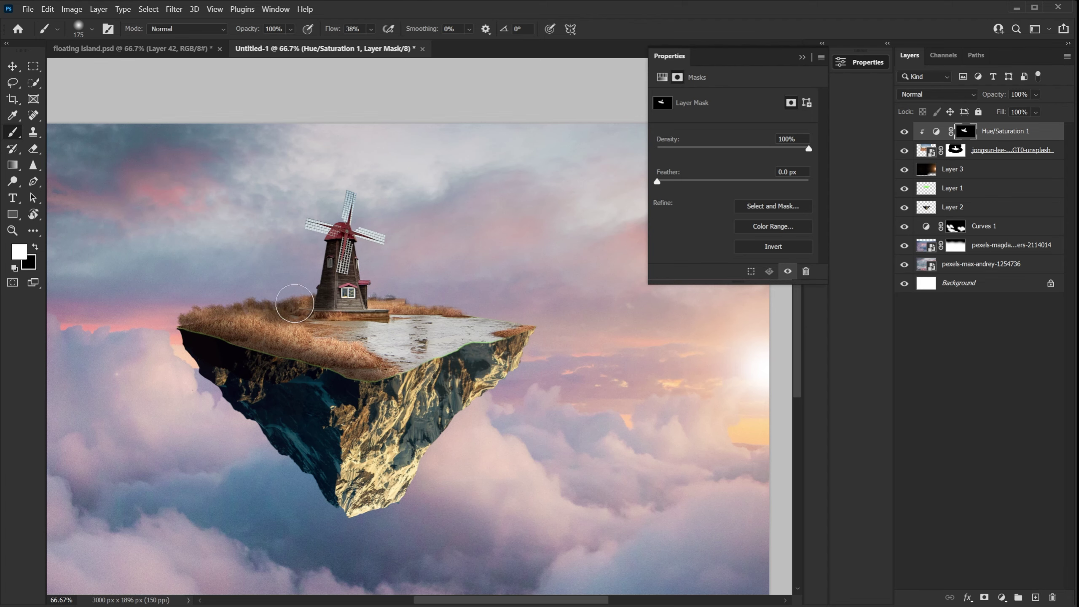
key(ctrl+z)
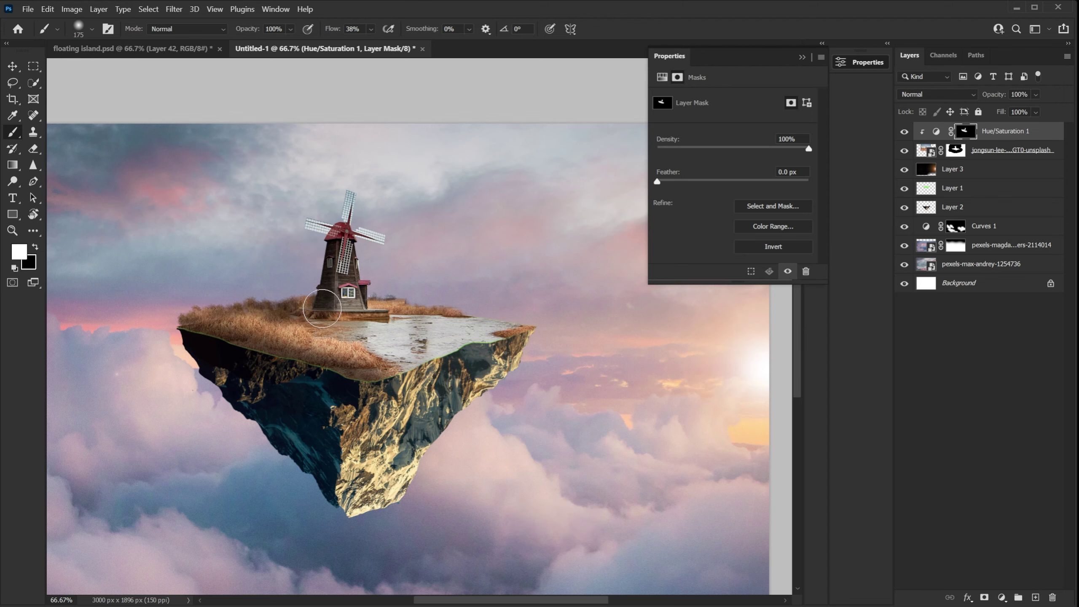
Switch to a smaller 100 px black brush for the darkening mask and toggle the adjustment's visibility to compare the shading
key(ctrl+plus)
key(ctrl+plus)
key(bracketleft)
key(bracketleft)
key(x)
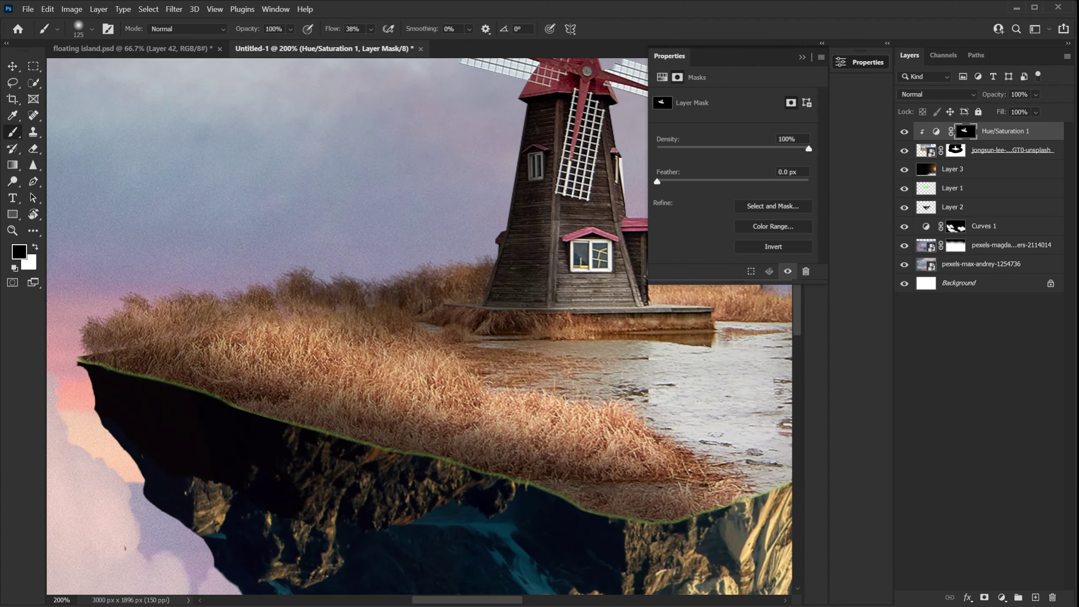
key(bracketleft)
key(ctrl+minus)
key(ctrl+minus)
key(ctrl+minus)
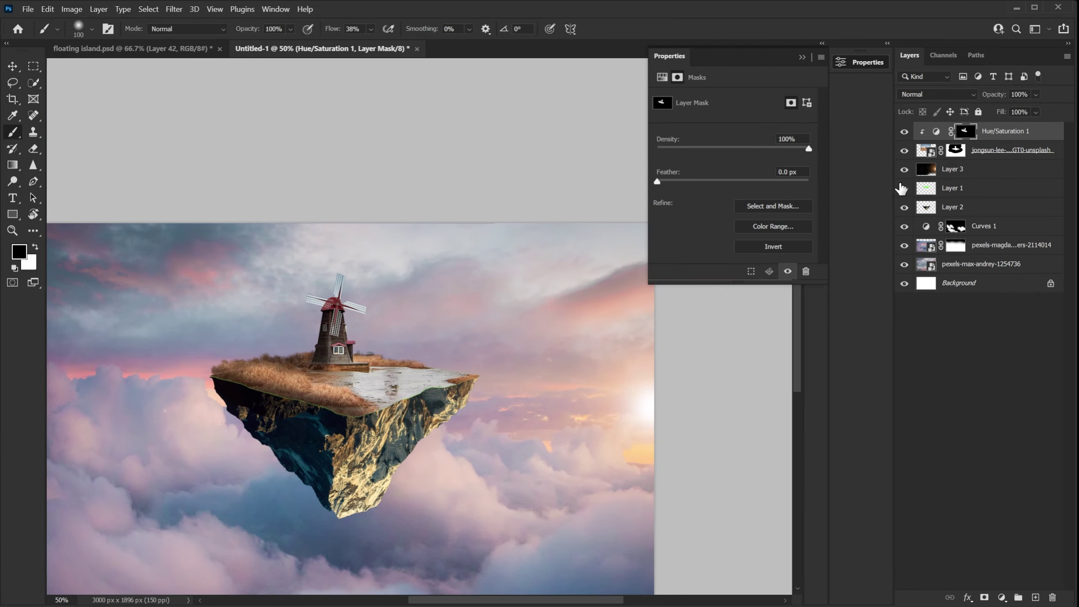
click(905, 132)
click(904, 132)
click(904, 132)
click(904, 132)
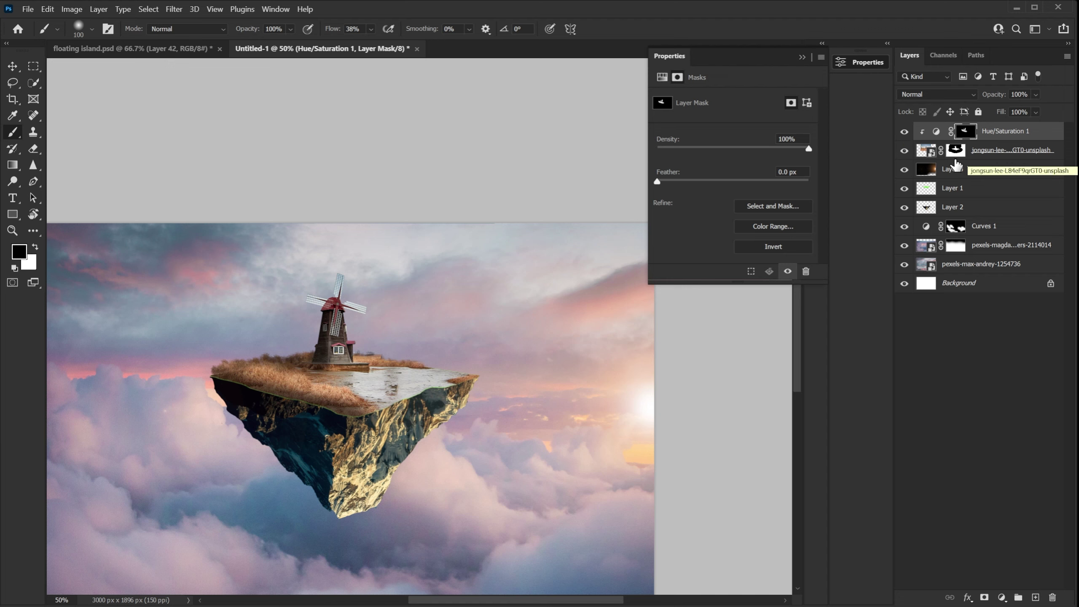
Add a second Hue/Saturation adjustment with Colorize on, Hue 36 and Saturation about 50 for a warm golden tint
click(1003, 599)
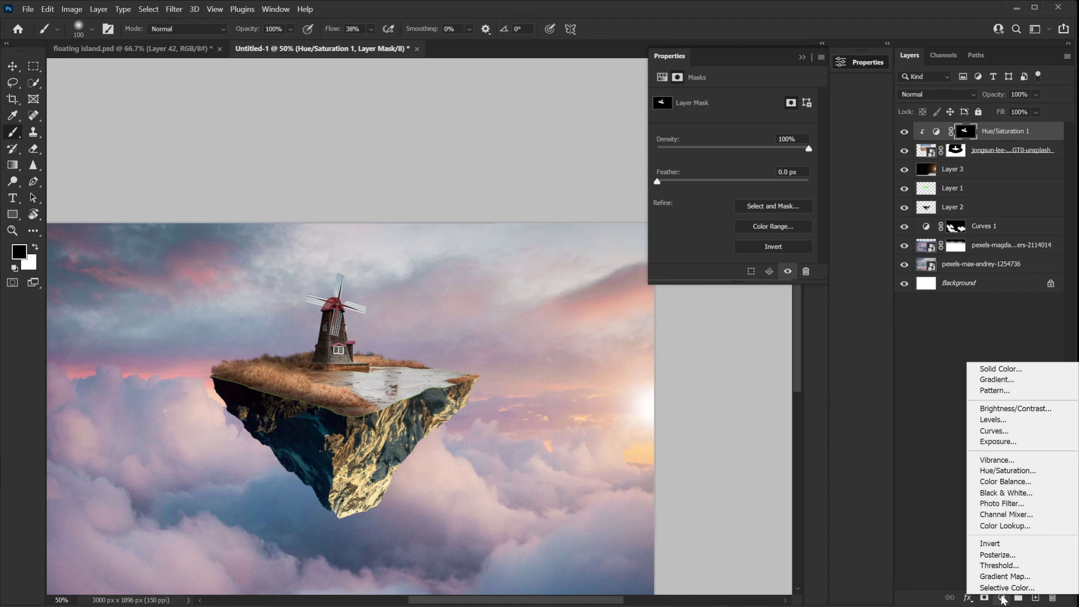
click(1003, 471)
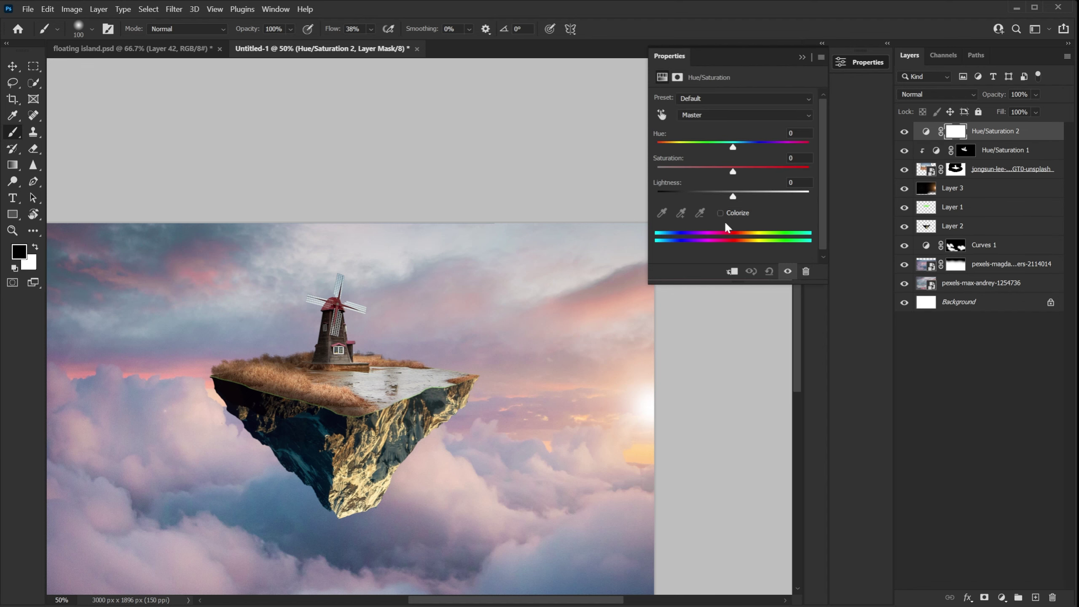
click(721, 212)
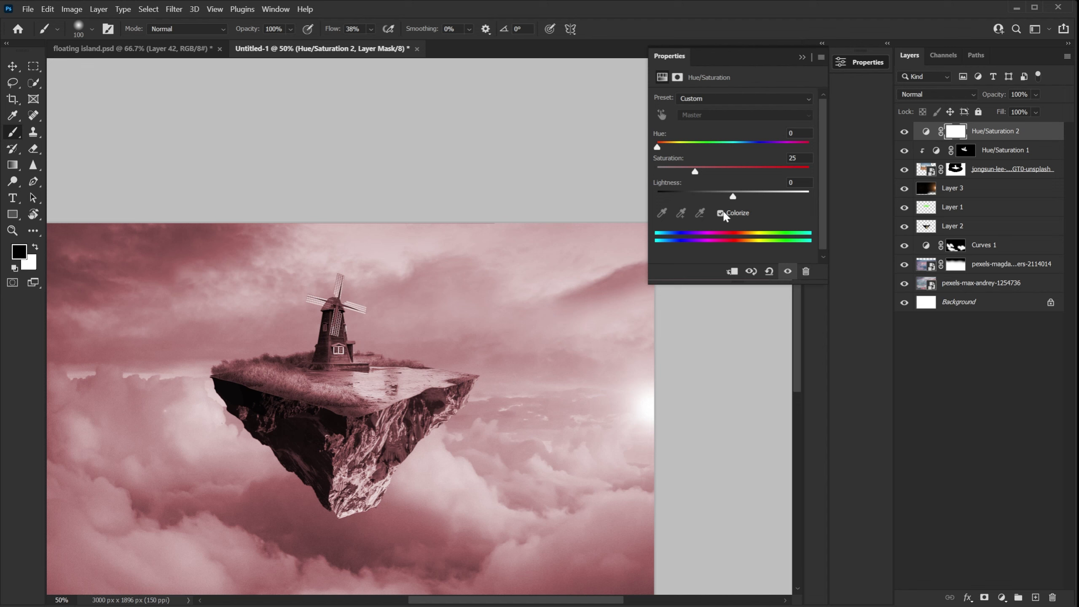
click(742, 170)
drag(658, 147, 673, 150)
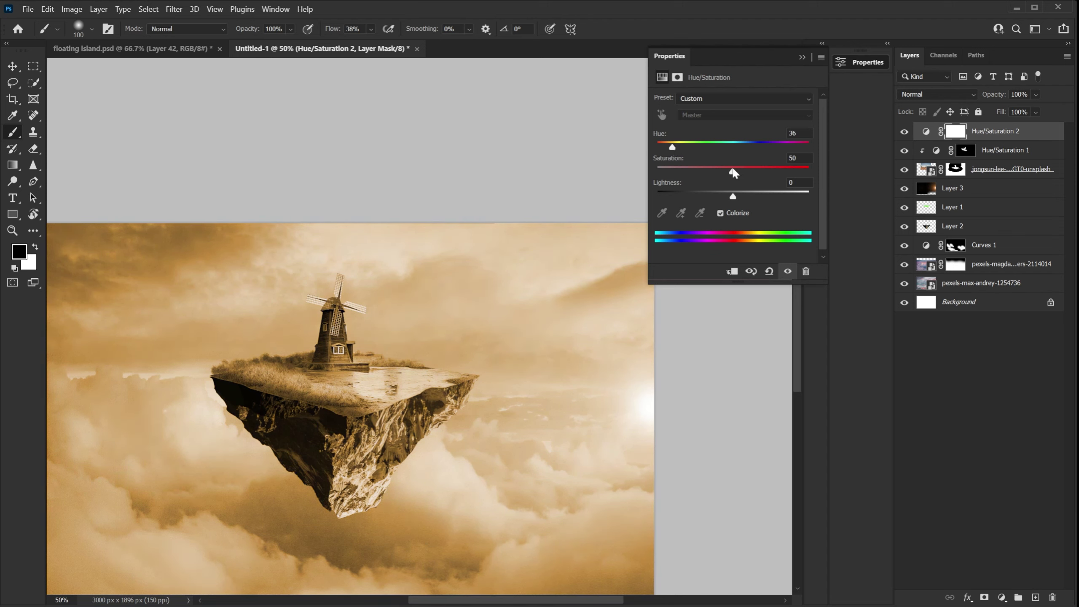
drag(734, 170, 736, 171)
Clip the golden Hue/Saturation adjustment to the windmill landscape and invert its mask to black
click(803, 57)
right_click(1044, 137)
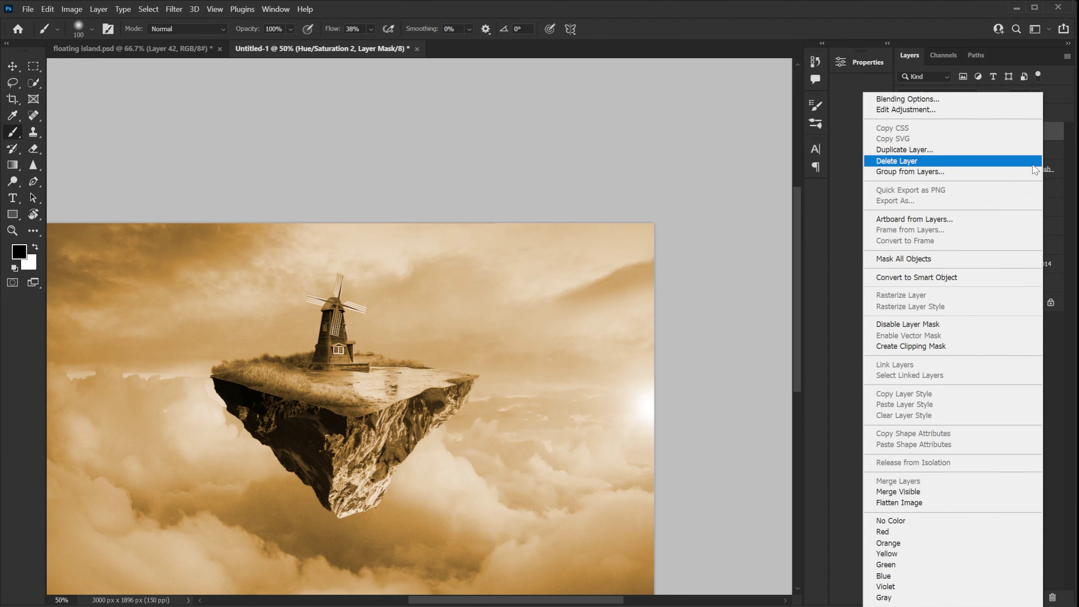
click(946, 346)
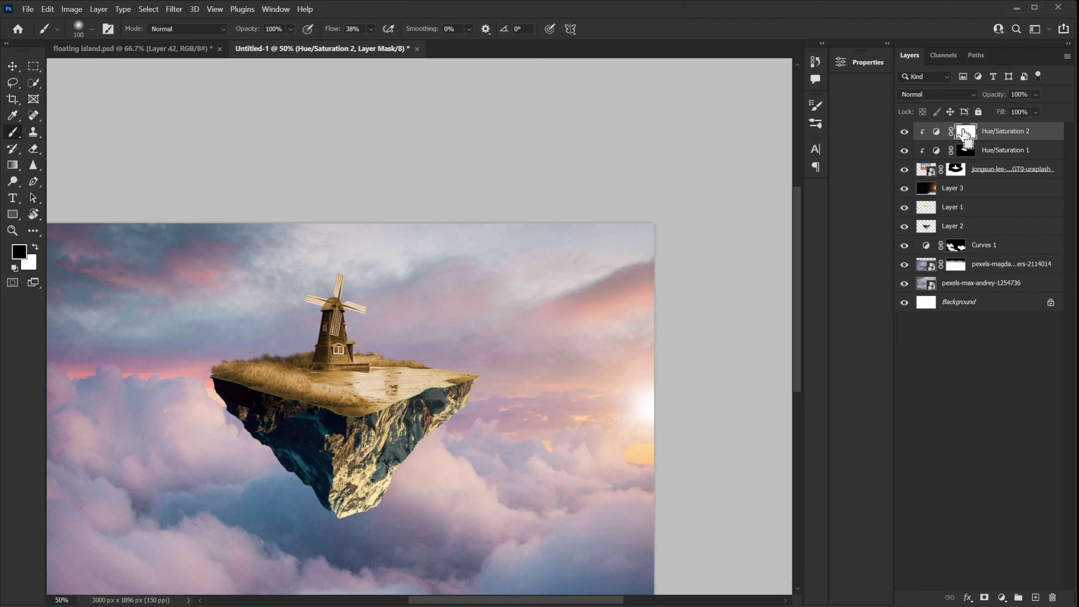
key(ctrl+i)
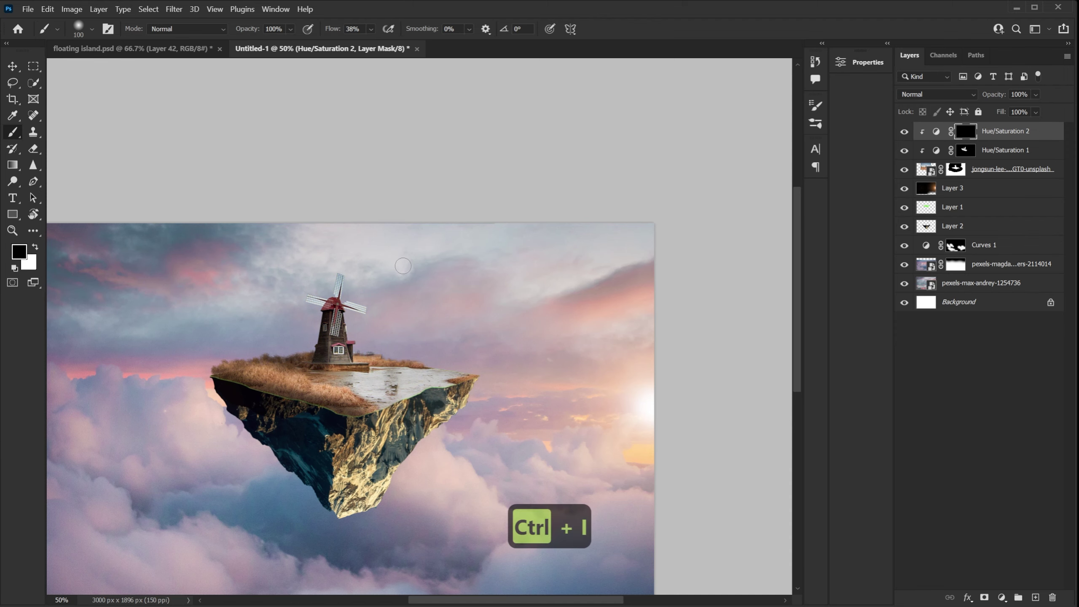
Paint white on the golden tint's mask over the windmill's sunlit side and sails and the pond, enlarging the soft brush to 200 px
key(ctrl+equal)
key(ctrl+equal)
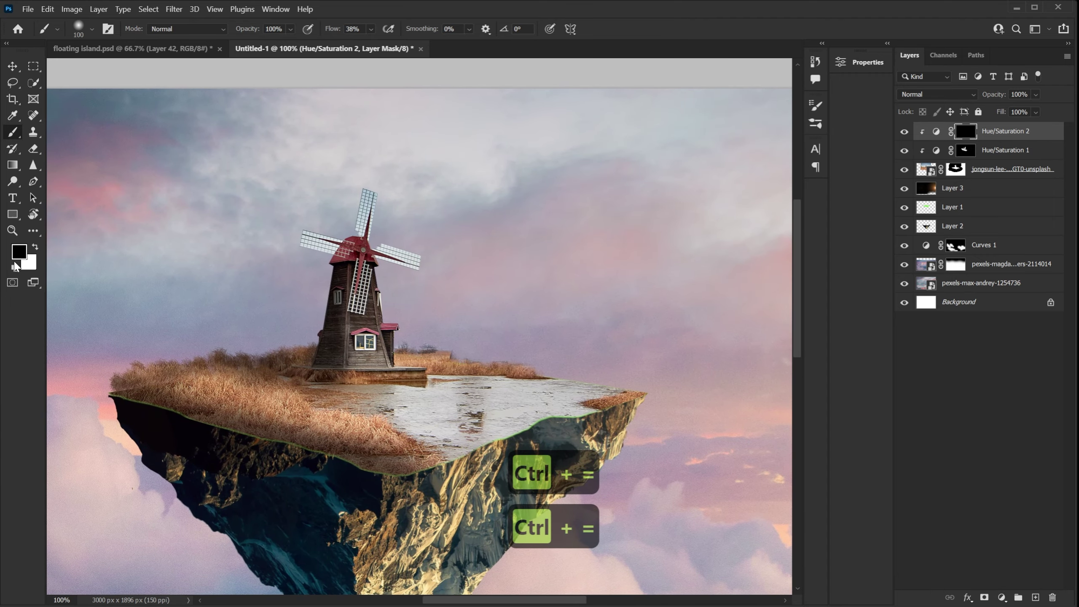
click(35, 248)
drag(347, 281, 364, 276)
key(bracketright)
key(bracketright)
key(bracketright)
key(bracketright)
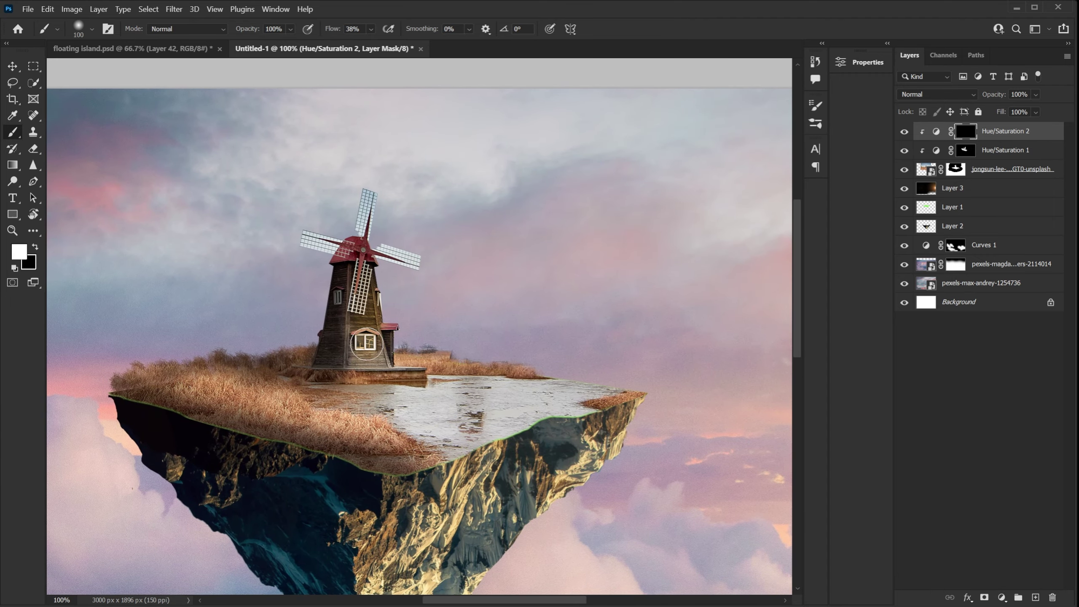
mouse_move(382, 354)
mouse_down()
mouse_move(470, 407)
mouse_move(547, 413)
mouse_move(497, 401)
mouse_move(395, 265)
mouse_up()
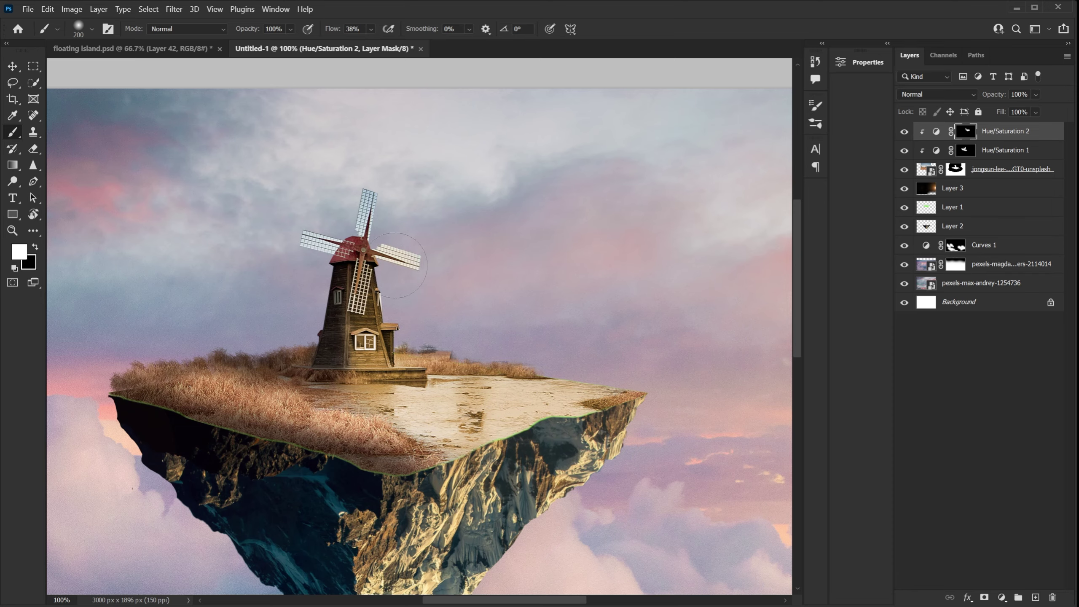
Switch to a 50 px black brush to touch up the golden tint's mask around the windmill's front window
key(ctrl+equal)
key(ctrl+equal)
key(ctrl+equal)
key(bracketleft)
key(bracketleft)
key(bracketleft)
key(bracketleft)
key(bracketleft)
key(bracketleft)
key(bracketleft)
key(bracketleft)
key(bracketleft)
key(x)
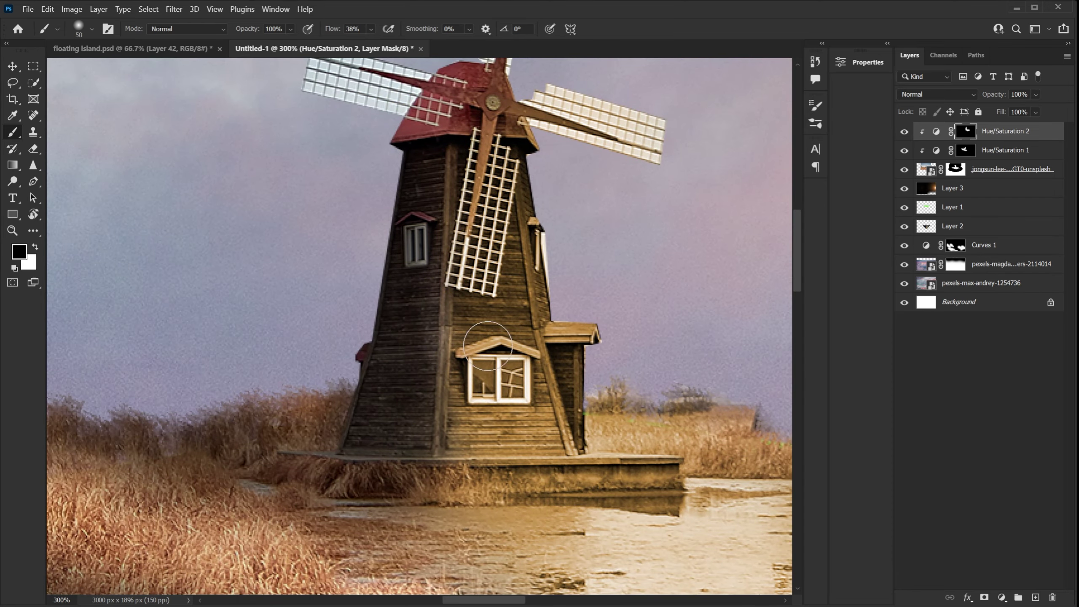
Return to a 100 px white brush on the golden tint's mask and undo the last stroke
key(ctrl+minus)
key(ctrl+minus)
key(ctrl+minus)
key(x)
key(bracketright)
key(bracketright)
key(bracketright)
key(bracketright)
key(bracketright)
key(ctrl+z)
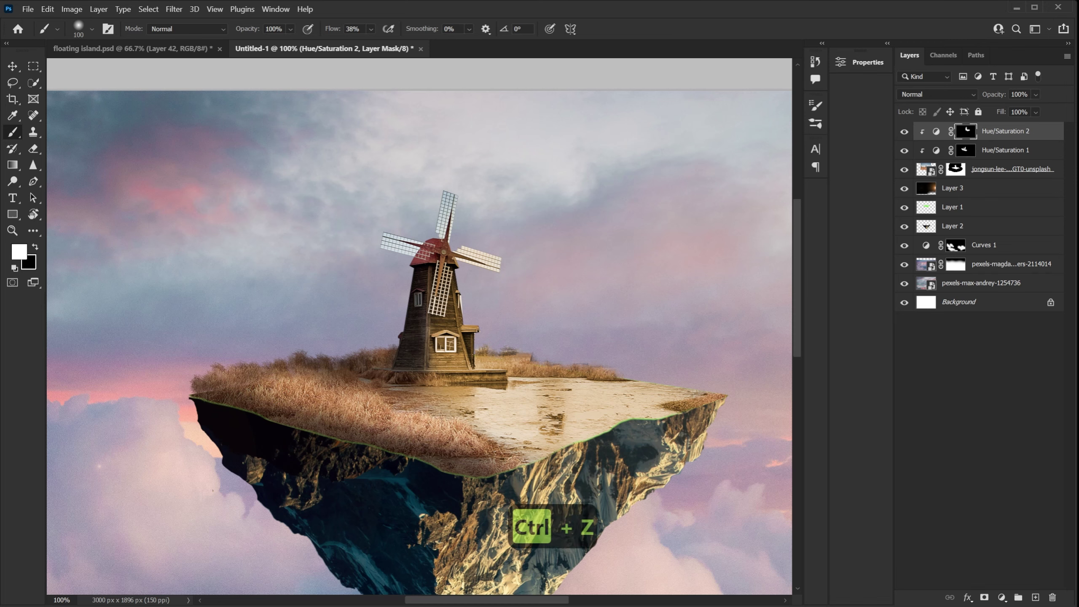
key(ctrl+minus)
key(ctrl+minus)
drag(576, 361, 557, 369)
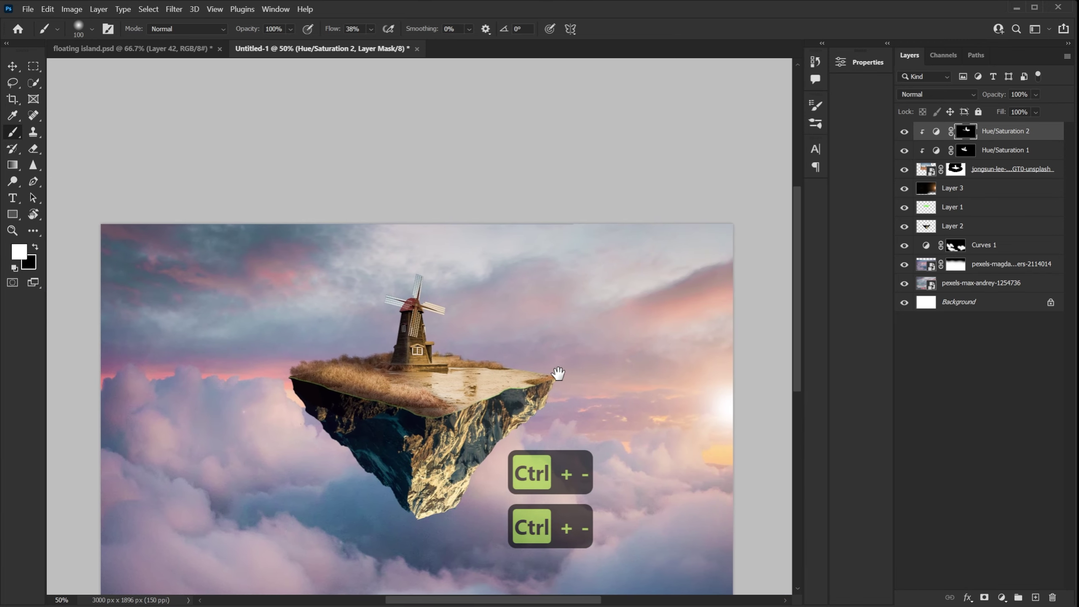
Set the golden Hue/Saturation adjustment to Overlay blending at 58% opacity and compare the windmill landscape with and without it
click(935, 94)
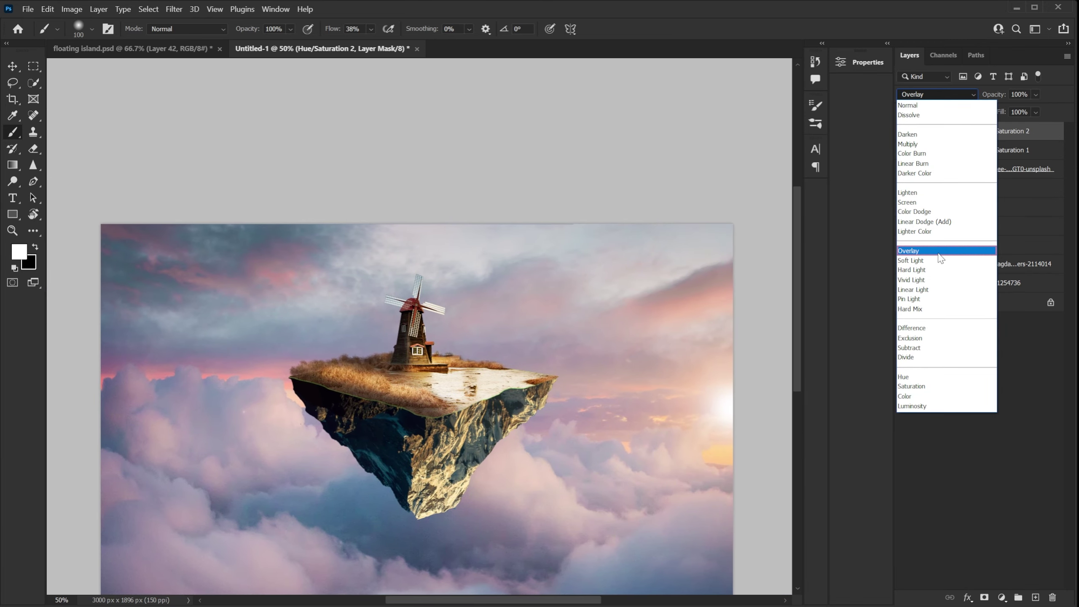
click(940, 253)
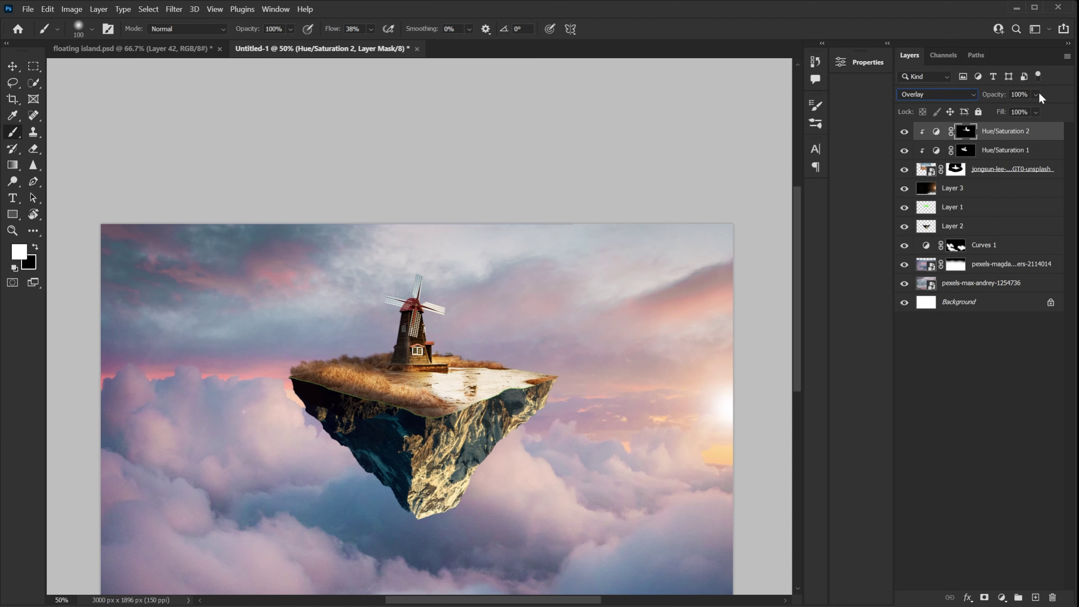
drag(1035, 110, 1034, 109)
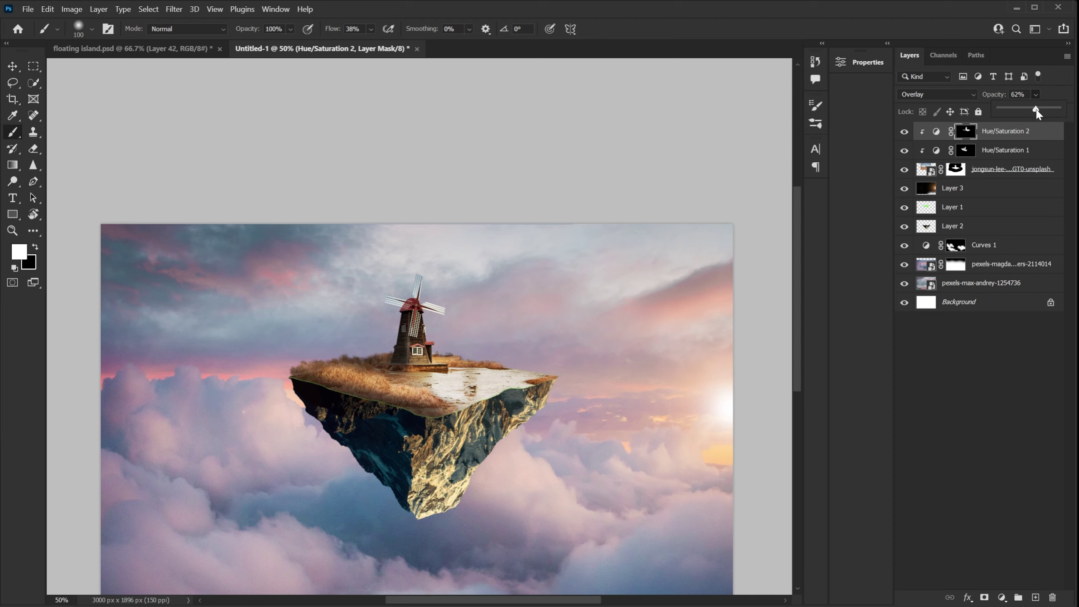
click(903, 133)
click(903, 133)
click(904, 134)
click(903, 133)
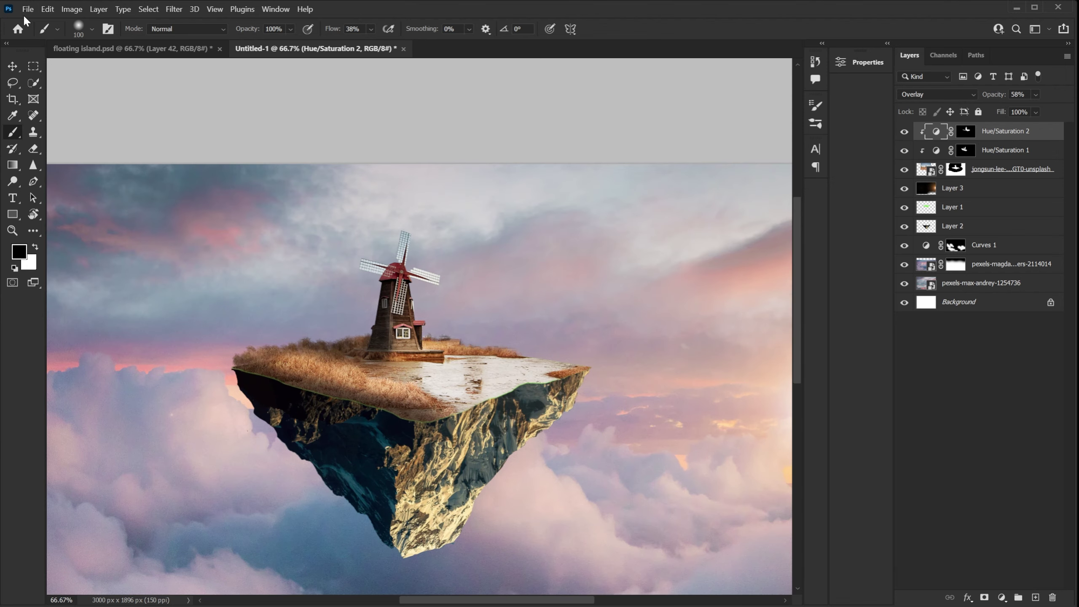
Place the embedded photo jeju-2835859_1920 over the front of the island and rotate it 2.38°
click(28, 9)
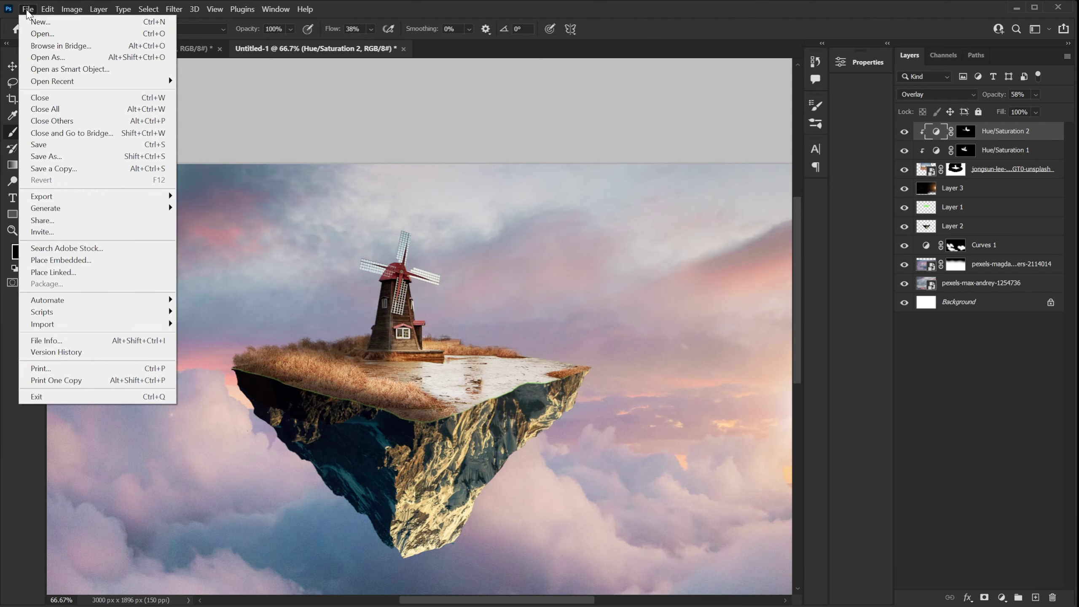
click(94, 260)
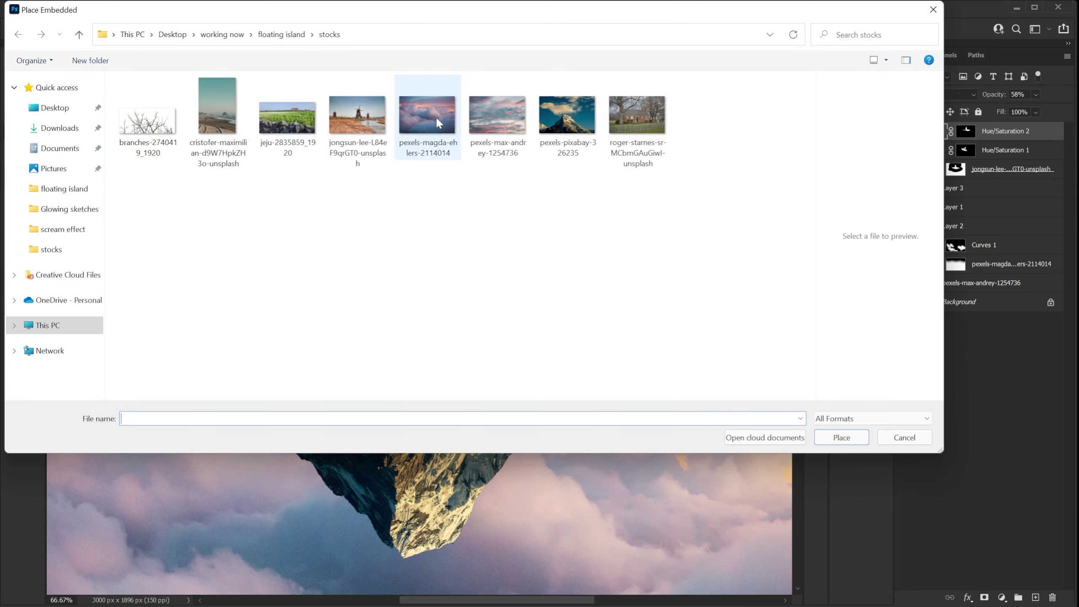
click(283, 127)
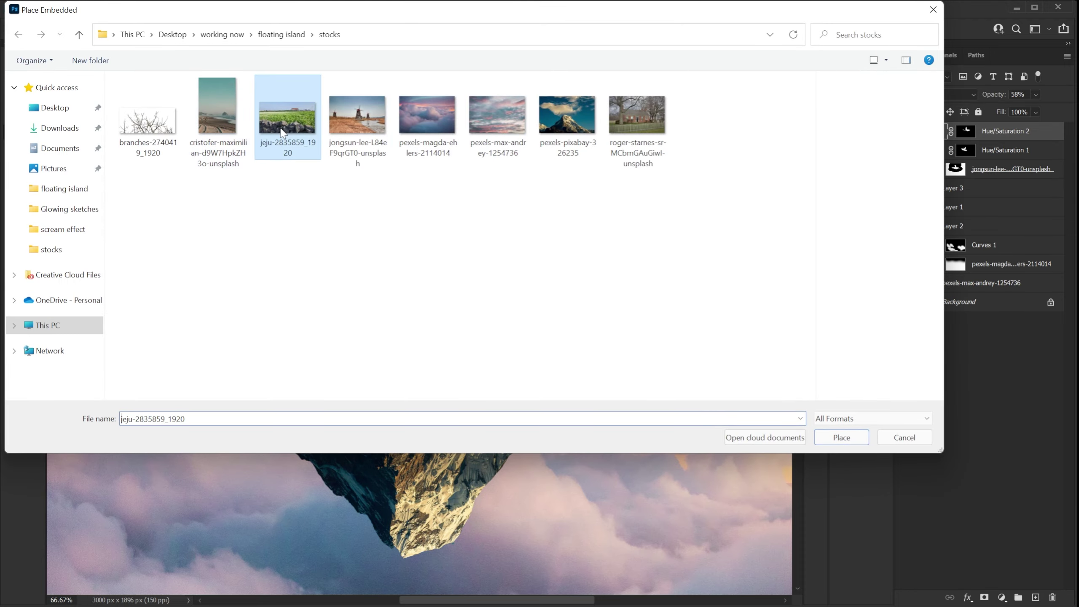
click(846, 438)
drag(471, 406, 465, 360)
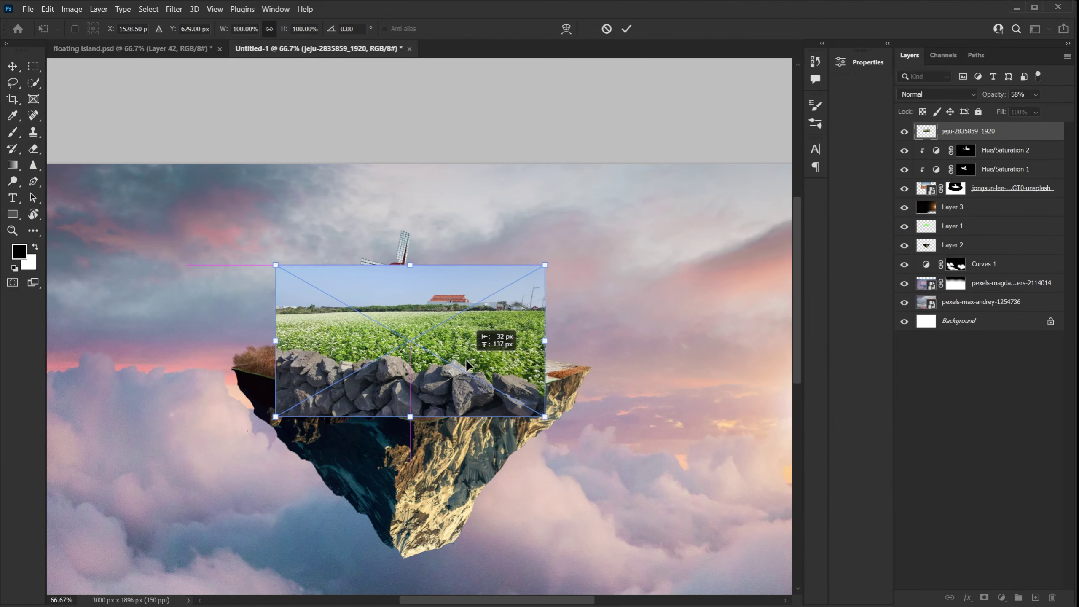
drag(565, 254, 570, 261)
key(ctrl+=)
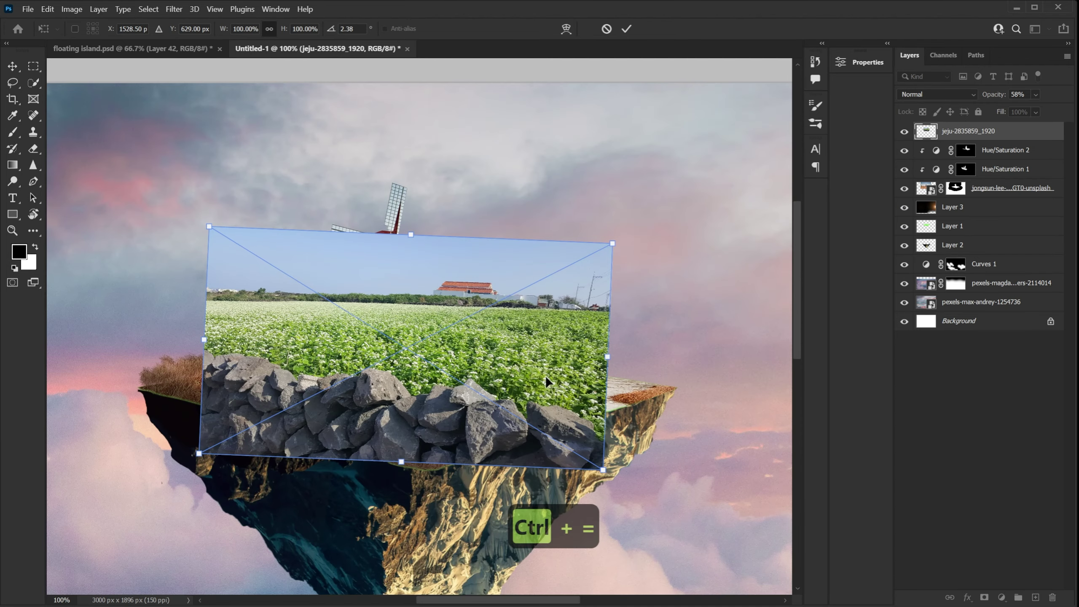
key(Return)
Quick-select the stone wall in the placed photo, copy it to its own layer and delete the photo layer
click(32, 83)
drag(221, 383, 541, 430)
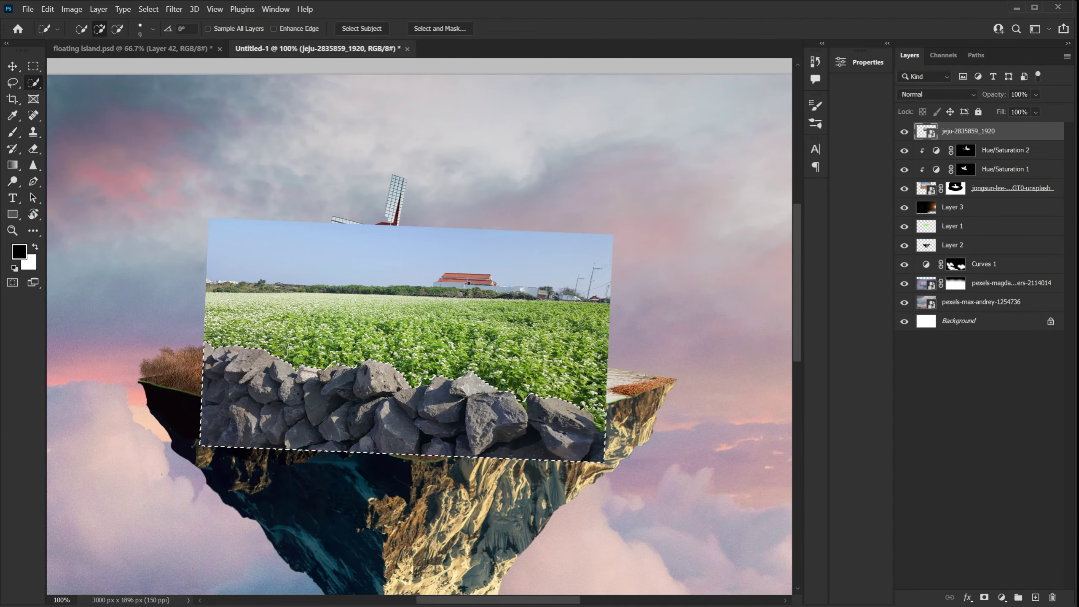
key(ctrl+j)
click(969, 152)
key(Delete)
key(v)
key(ctrl+z)
click(952, 131)
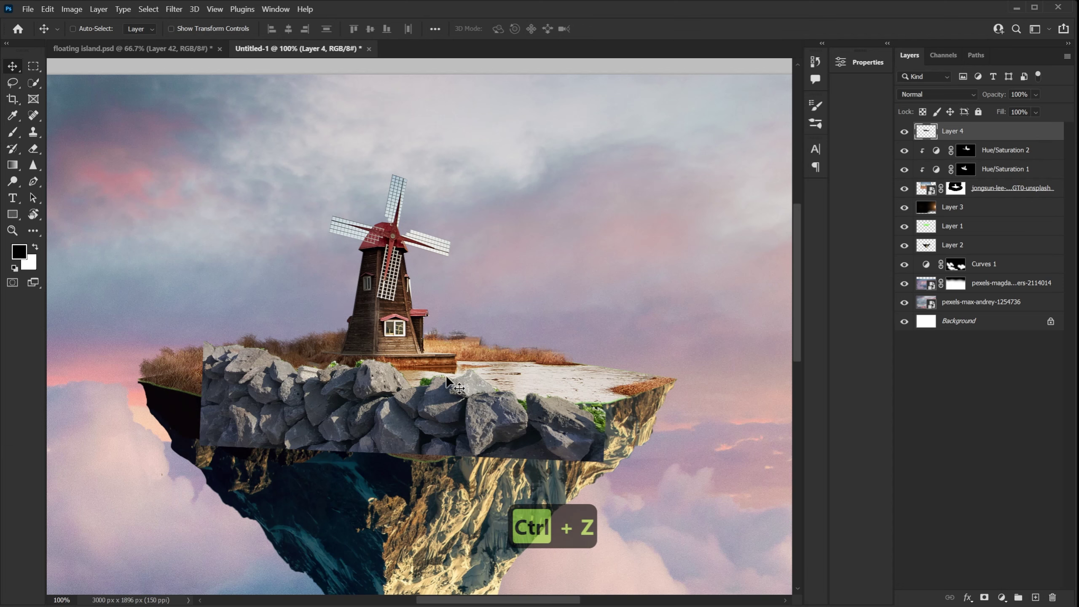
Scale down and rotate the stone wall so it follows the slope of the island's grassy front edge
drag(403, 400, 322, 362)
key(ctrl+t)
drag(544, 323, 548, 374)
drag(505, 467, 442, 442)
drag(489, 391, 451, 393)
drag(393, 414, 418, 425)
drag(489, 397, 416, 405)
drag(391, 425, 476, 358)
key(Return)
Lasso the straight-cut left end and bottom of the stone wall along the rock outlines and delete them
key(ctrl+equal)
key(ctrl+equal)
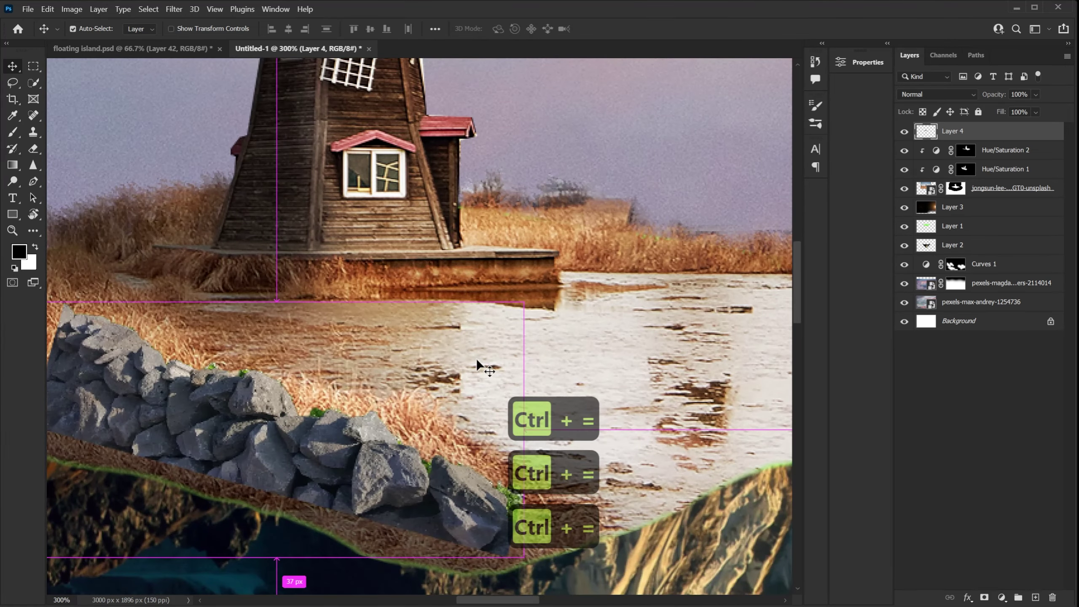
drag(426, 502, 531, 383)
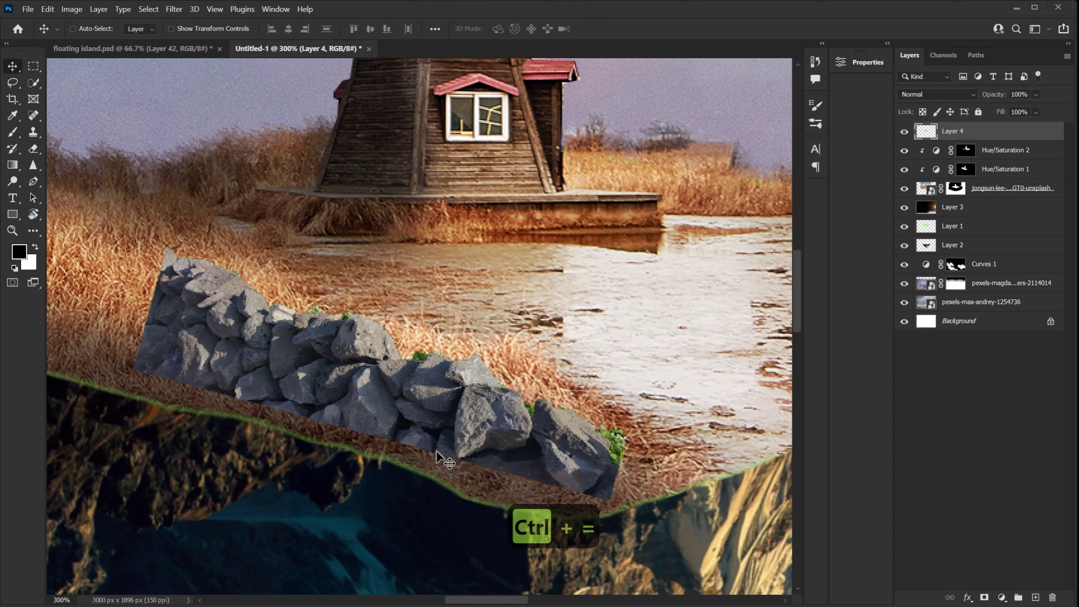
click(14, 84)
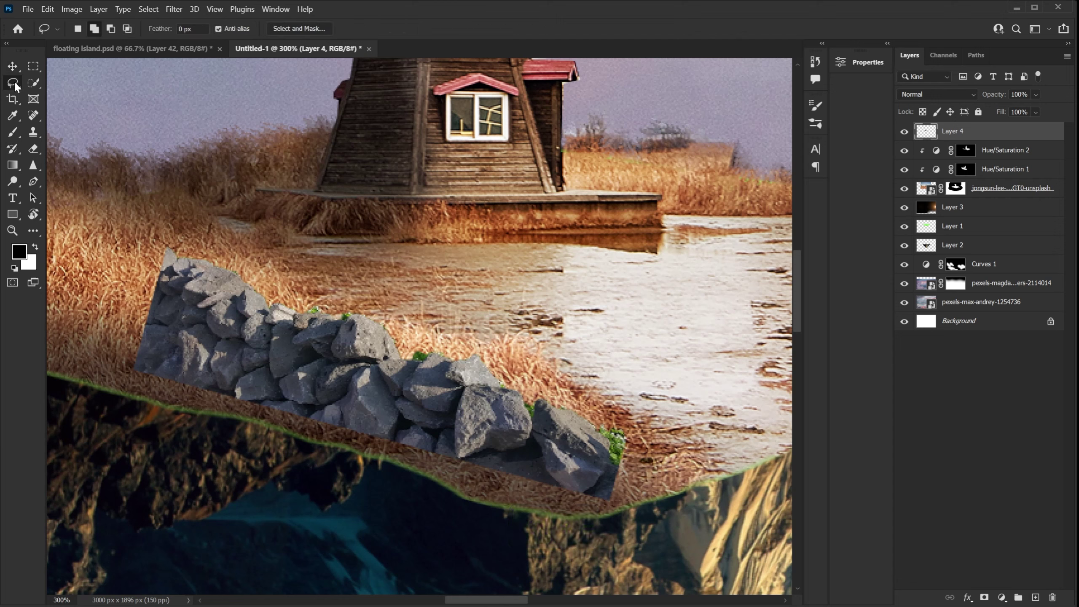
mouse_move(618, 479)
mouse_down()
mouse_move(561, 493)
mouse_move(547, 488)
mouse_move(534, 454)
mouse_move(458, 458)
mouse_move(444, 430)
mouse_move(435, 454)
mouse_move(418, 429)
mouse_move(379, 432)
mouse_move(326, 402)
mouse_move(241, 398)
mouse_move(150, 366)
mouse_move(206, 278)
mouse_move(125, 369)
mouse_move(625, 483)
mouse_up()
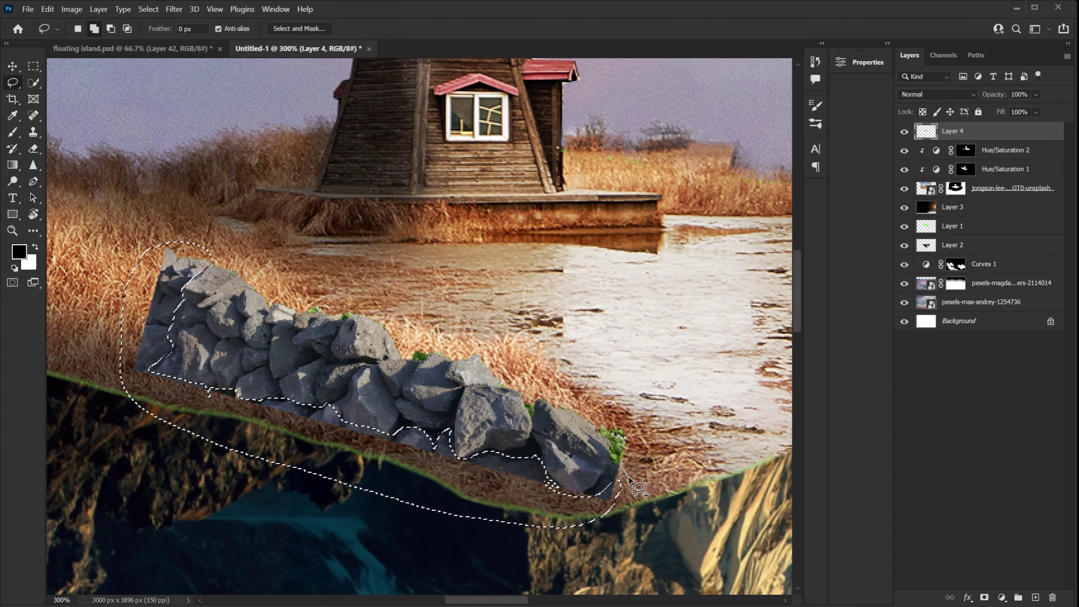
key(Delete)
key(ctrl+d)
key(e)
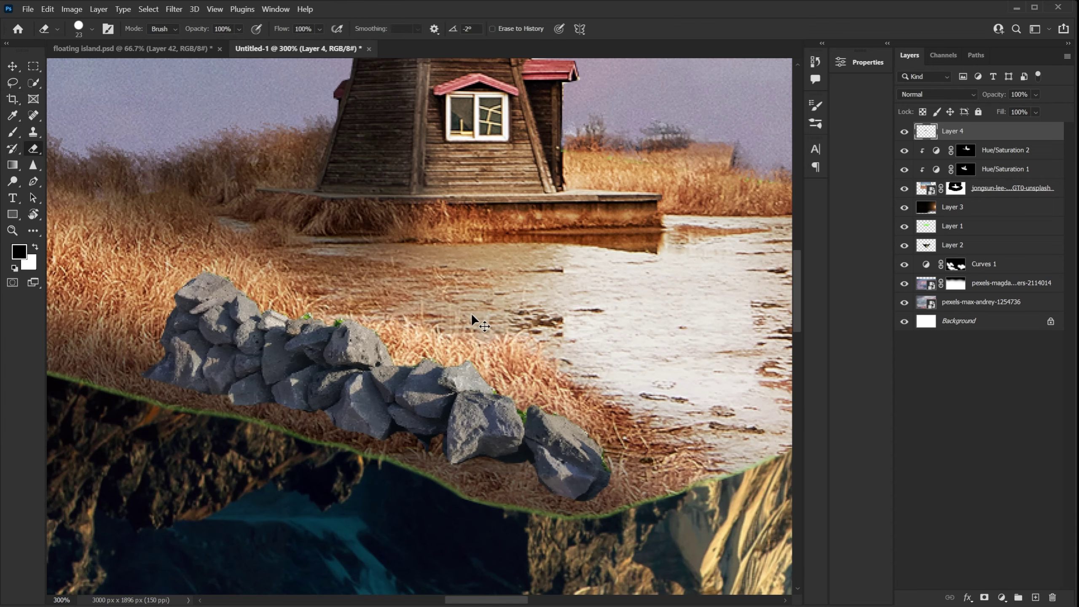
Duplicate the stone wall, extend it leftward along the front edge with the copy and stack the copy below the original layer
key(ctrl+minus)
key(ctrl+minus)
key(ctrl+minus)
key(ctrl+equal)
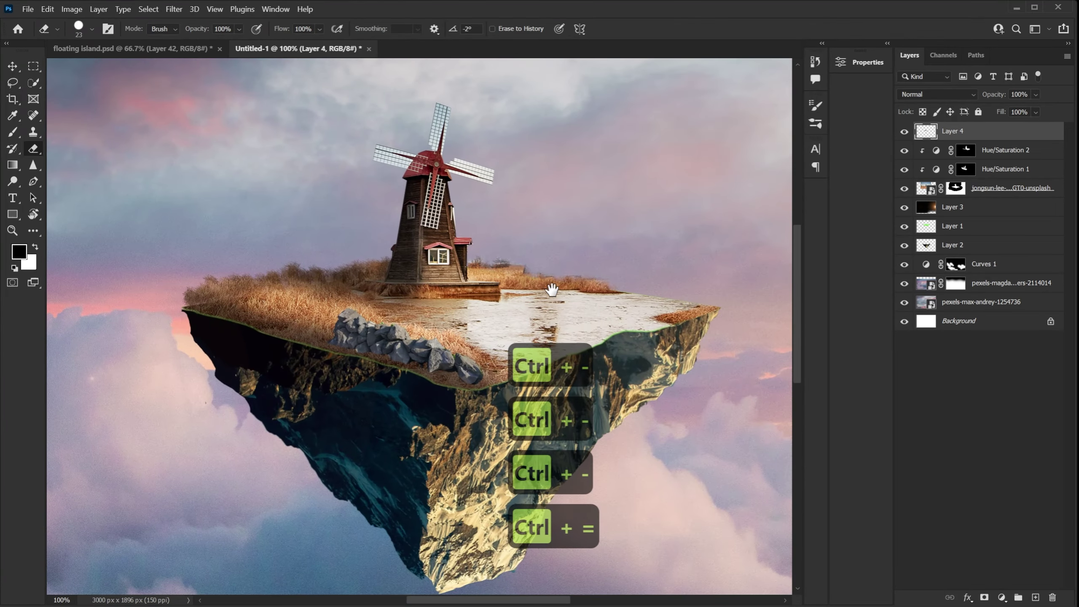
drag(506, 276, 527, 326)
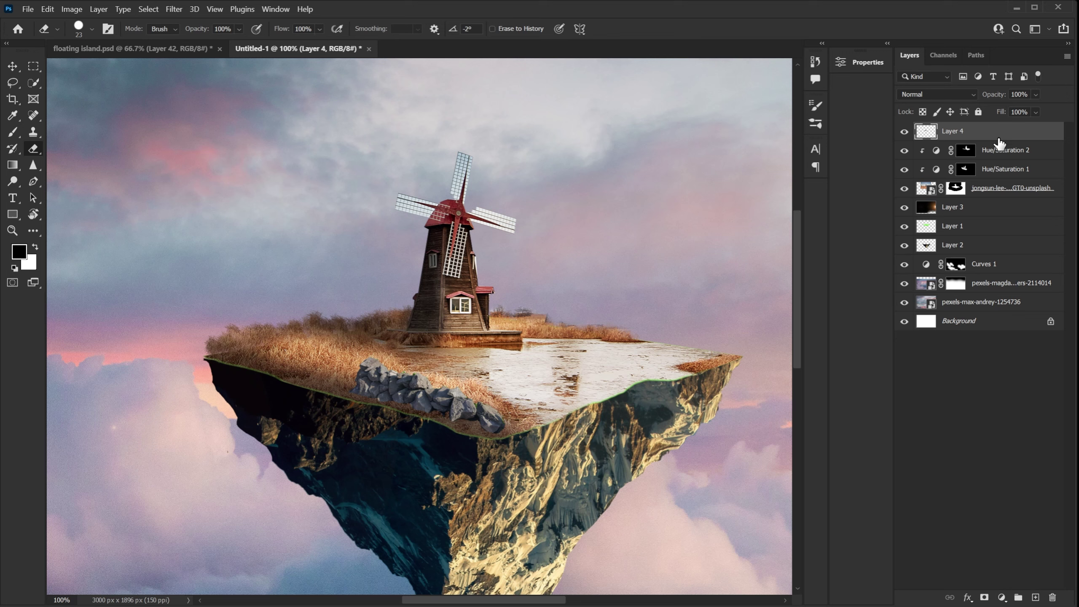
key(ctrl+j)
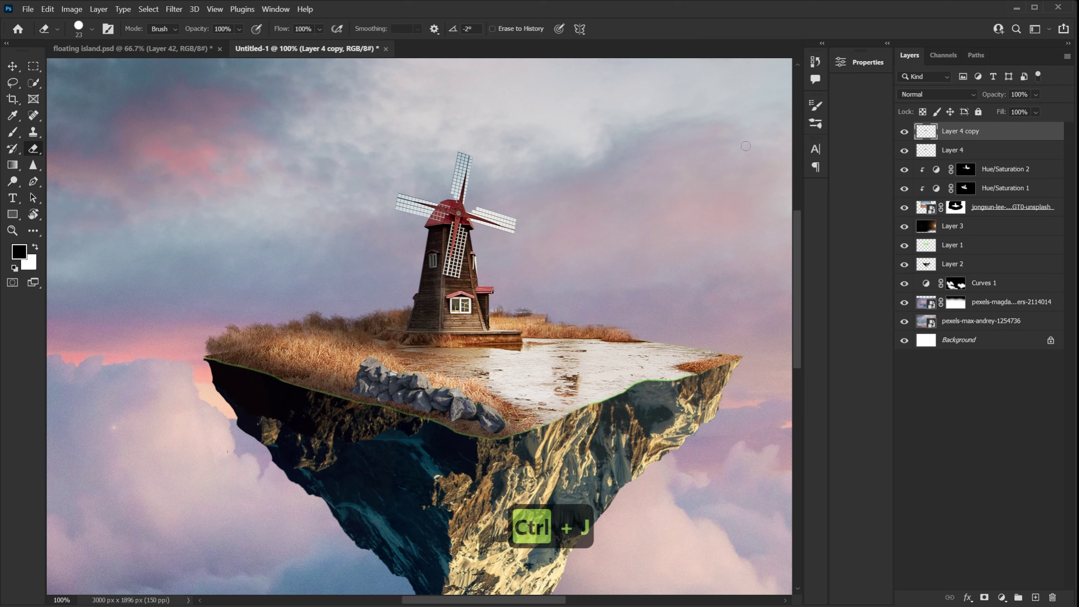
click(12, 67)
drag(429, 395, 354, 368)
drag(1052, 127, 997, 156)
drag(364, 368, 373, 365)
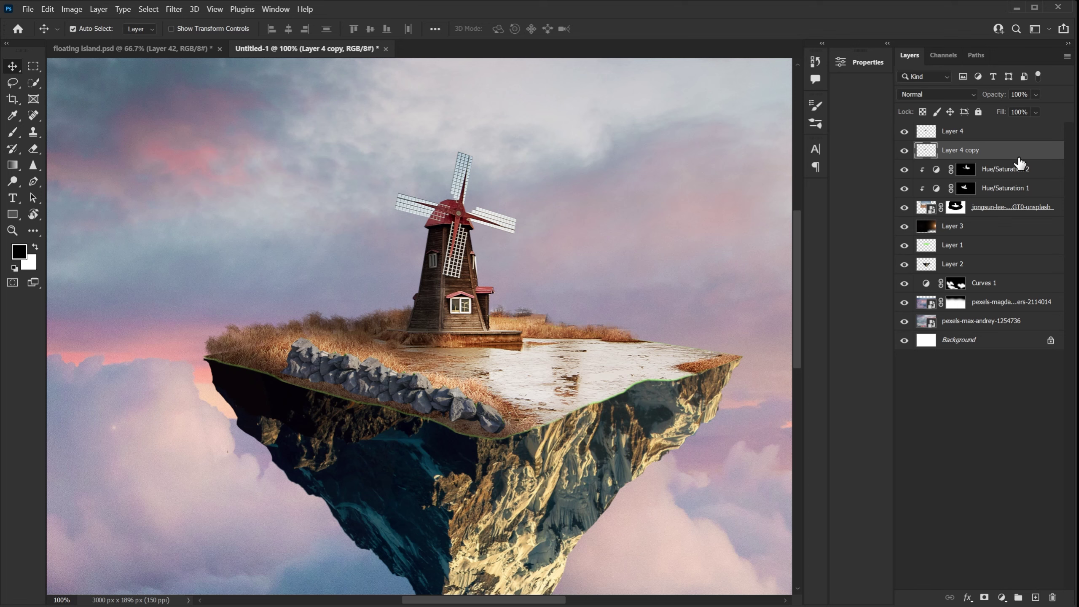
Duplicate the wall copy and position it at the island's far left end, checking the join by toggling its visibility
key(ctrl+j)
mouse_move(299, 352)
mouse_down()
mouse_move(323, 314)
mouse_move(286, 364)
mouse_move(267, 357)
mouse_move(296, 364)
mouse_up()
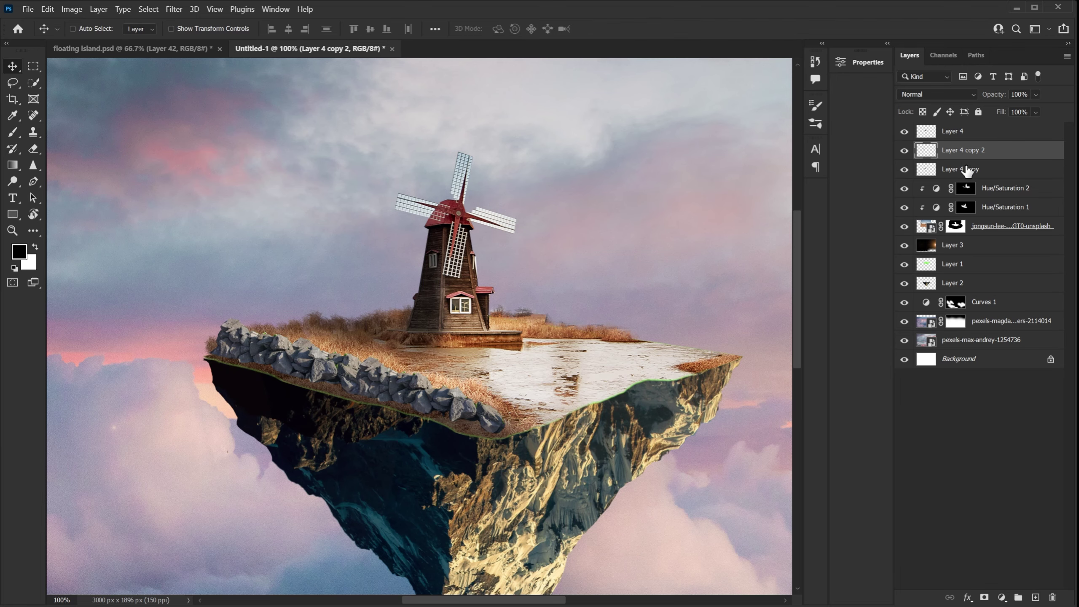
click(904, 151)
click(904, 153)
Erase the overlapping rocks at the right end of the leftmost wall section with a 23 px eraser
key(ctrl+equal)
key(ctrl+equal)
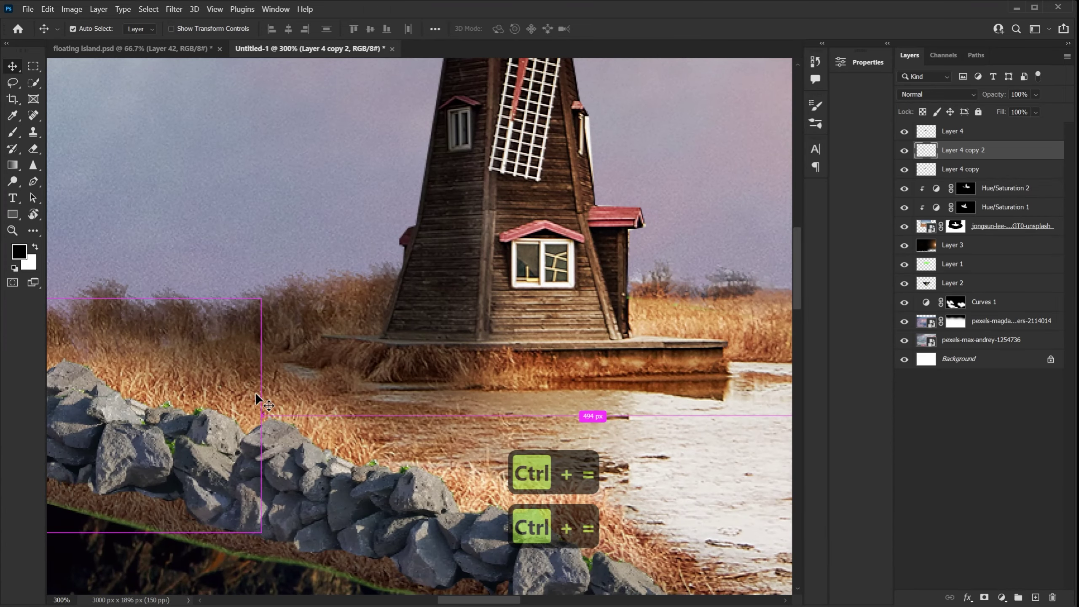
drag(263, 402, 458, 361)
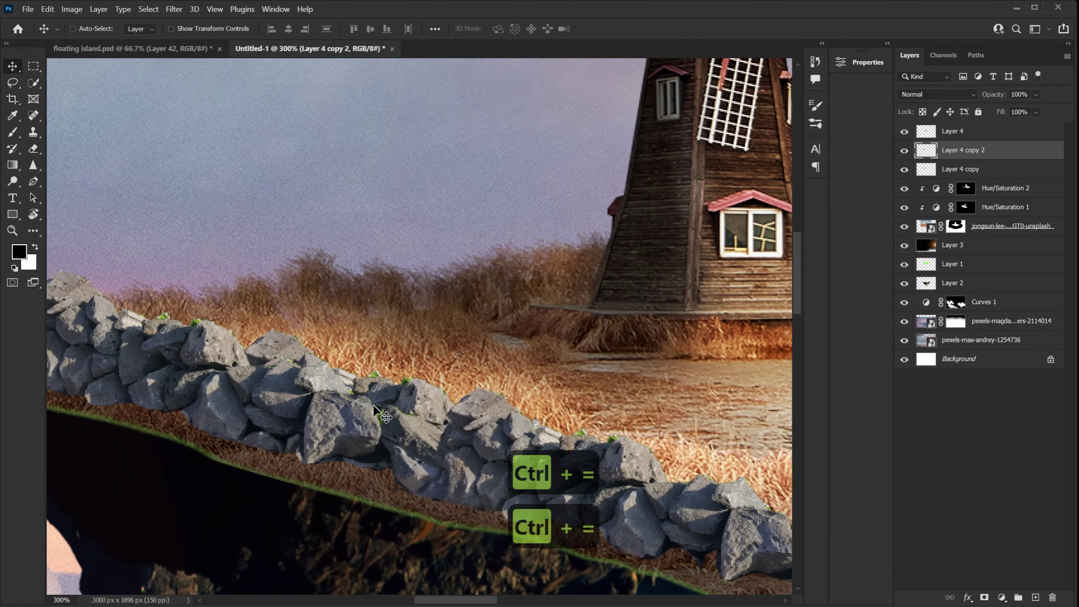
key(e)
mouse_move(394, 440)
mouse_down()
mouse_move(388, 477)
mouse_move(414, 476)
mouse_move(382, 479)
mouse_move(429, 469)
mouse_move(410, 444)
mouse_move(391, 452)
mouse_move(430, 451)
mouse_move(426, 435)
mouse_move(404, 427)
mouse_move(448, 431)
mouse_move(390, 435)
mouse_move(368, 400)
mouse_move(385, 473)
mouse_up()
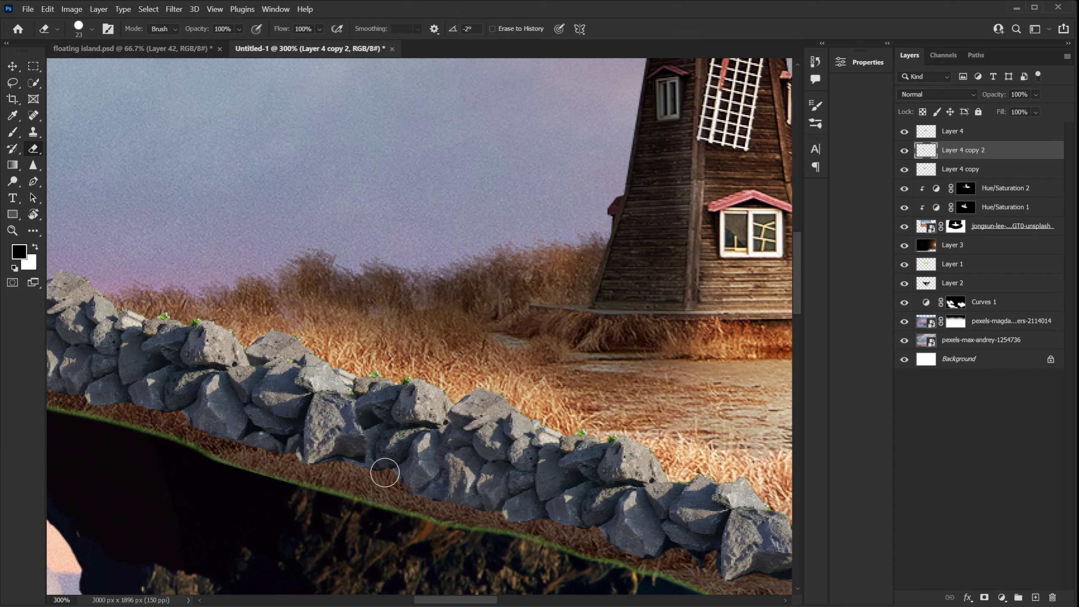
Erase the rock tops of the middle wall section showing above the left join, undoing and redoing the stroke
click(962, 174)
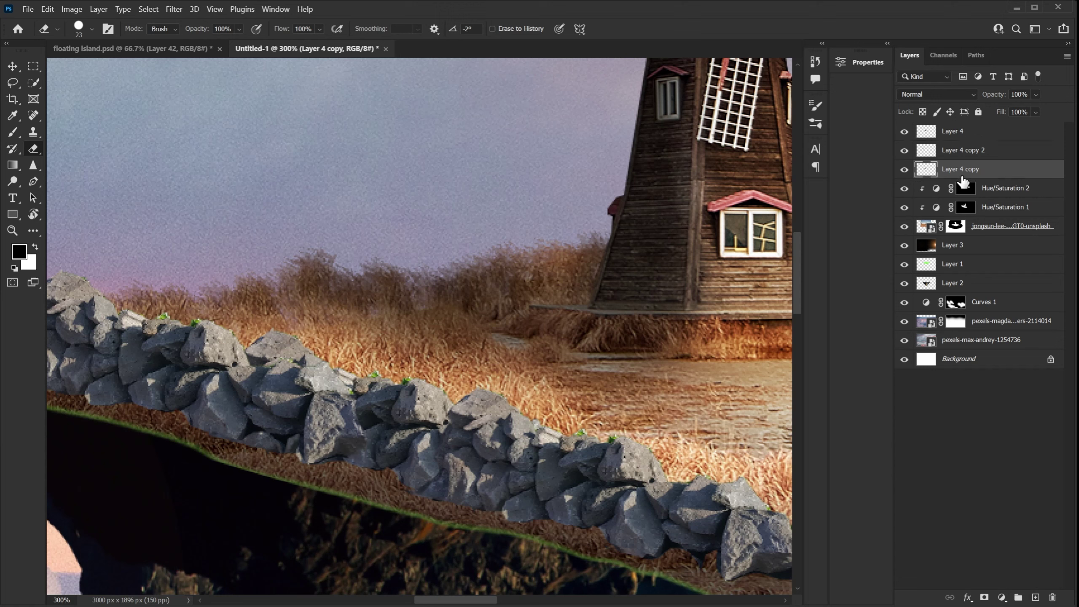
click(905, 169)
click(904, 169)
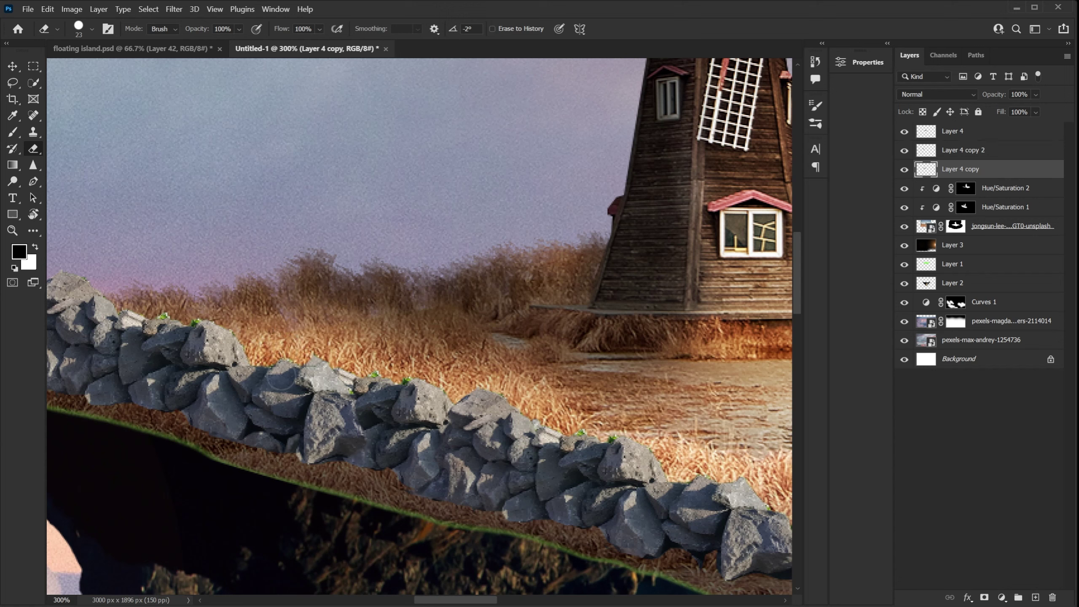
key(ctrl+z)
mouse_move(255, 345)
mouse_down()
mouse_move(292, 344)
mouse_move(313, 361)
mouse_up()
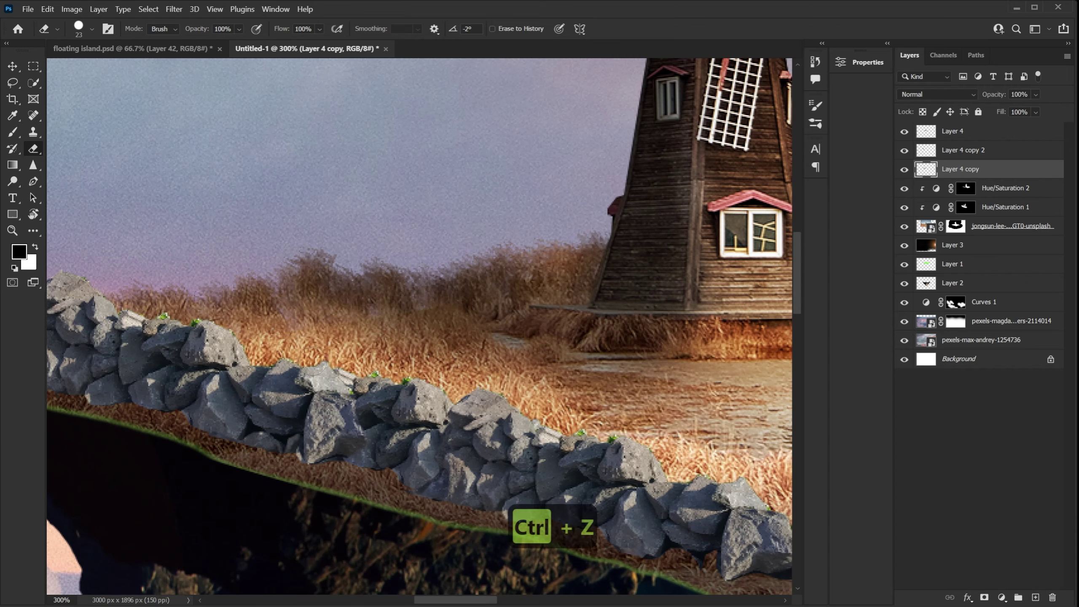
Soften the eraser, enlarge it to 30 px and fade the base of the middle wall section into the grass
scroll(452, 383, down, 2)
key(ctrl+minus)
key(ctrl+minus)
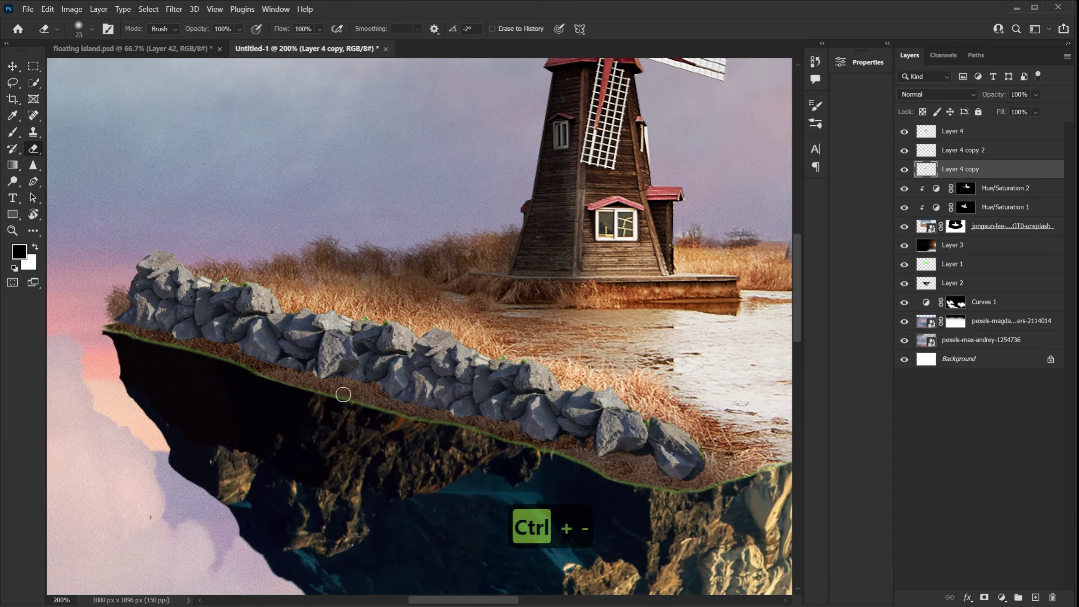
key(ctrl+equal)
key(ctrl+equal)
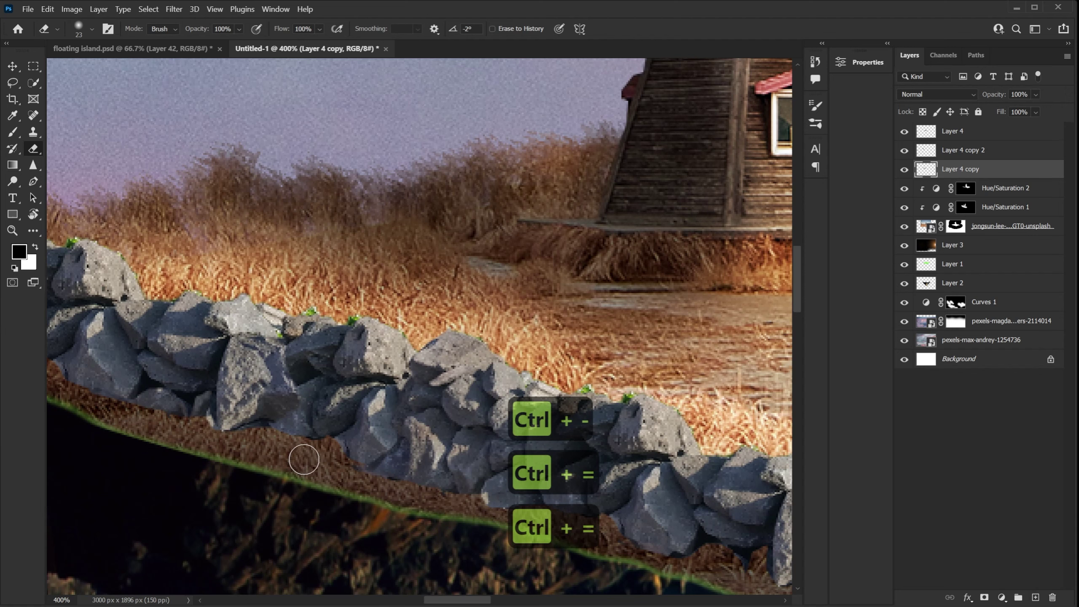
key(bracketright)
key(bracketright)
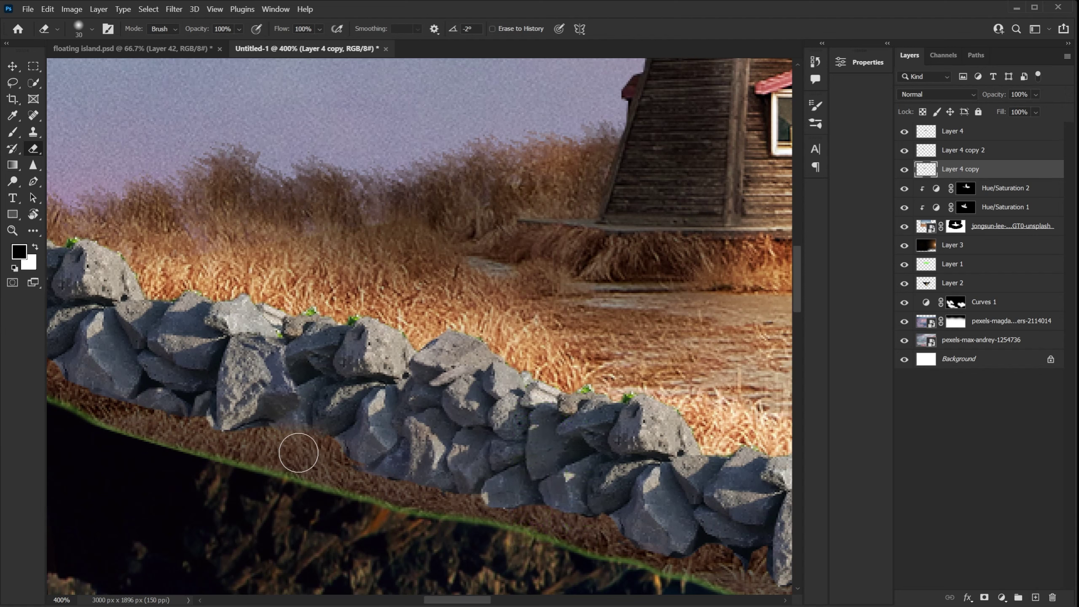
Fade the bases of the left, right and middle wall sections into the grass with the 30 px eraser, working on each section's layer
click(939, 150)
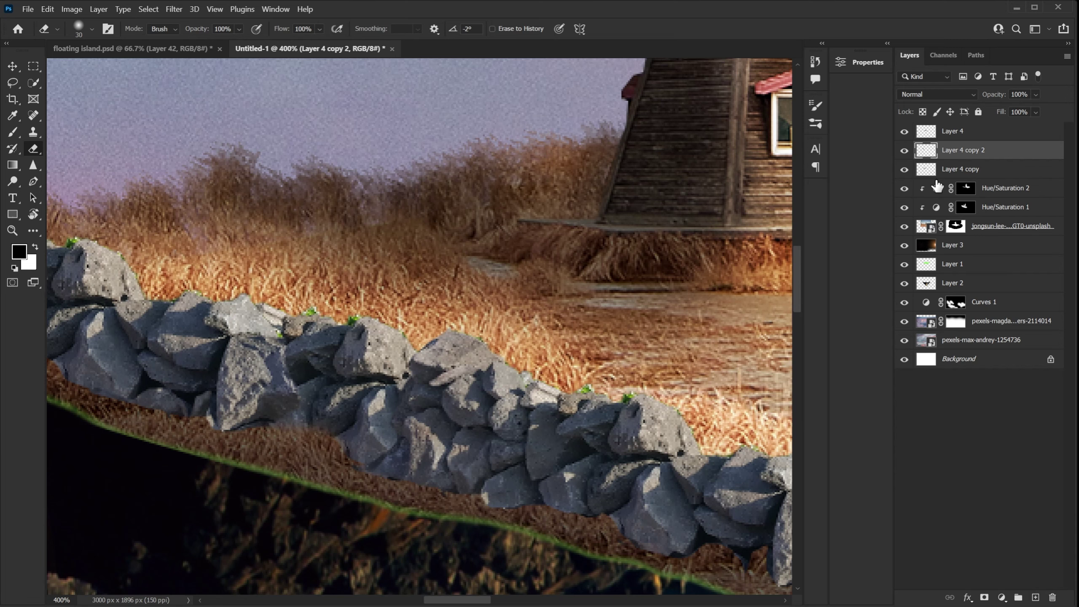
click(905, 150)
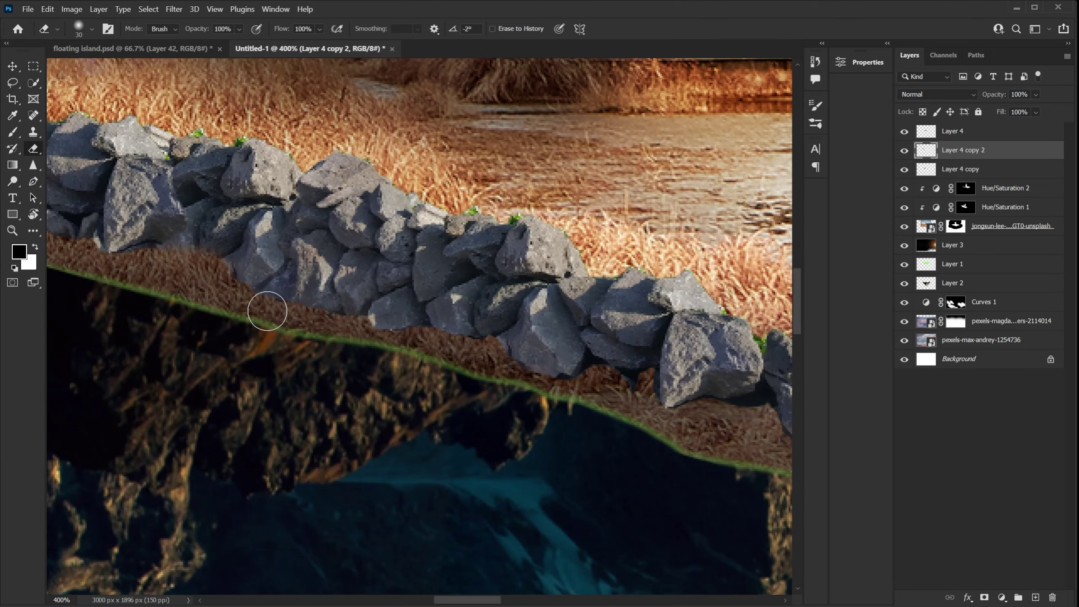
key(alt+])
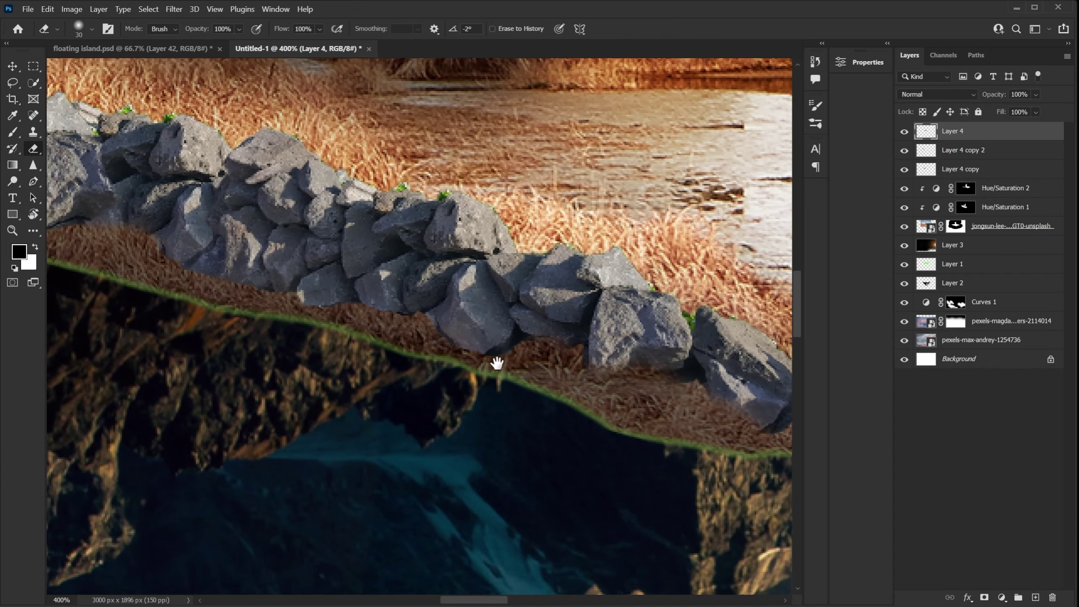
key(alt+[)
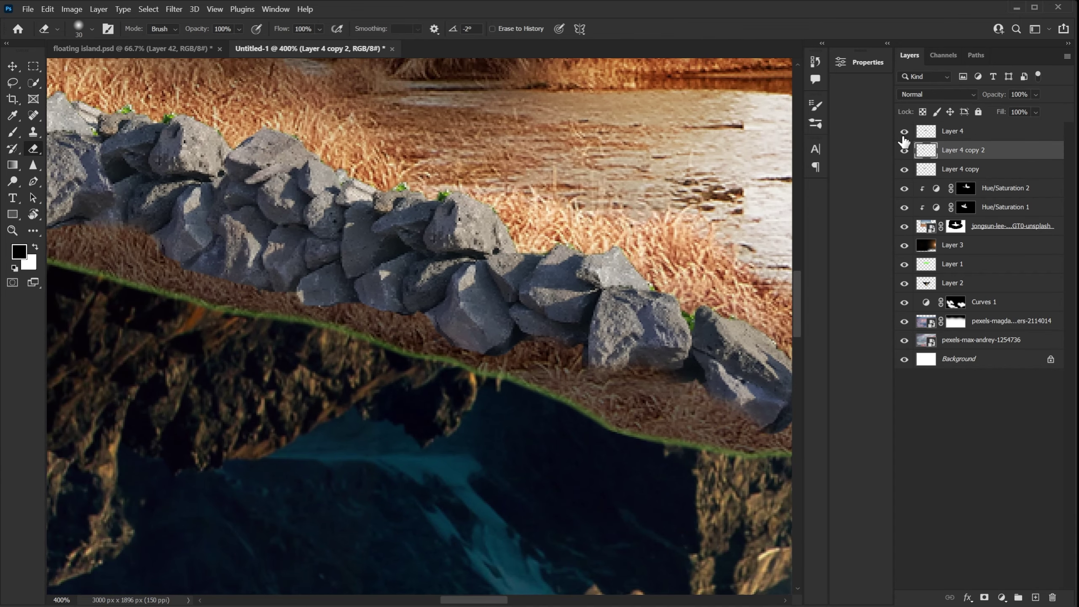
click(904, 132)
click(904, 133)
click(924, 175)
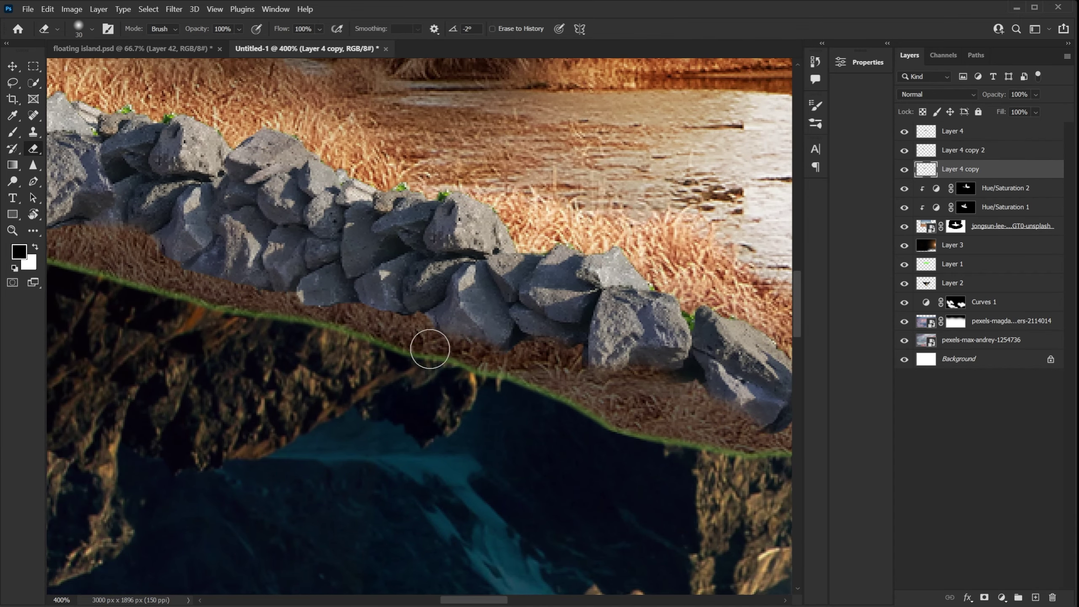
Group the three stone wall layers
key(ctrl+minus)
key(ctrl+minus)
key(ctrl+minus)
key(ctrl+minus)
key(ctrl+equal)
drag(574, 291, 549, 323)
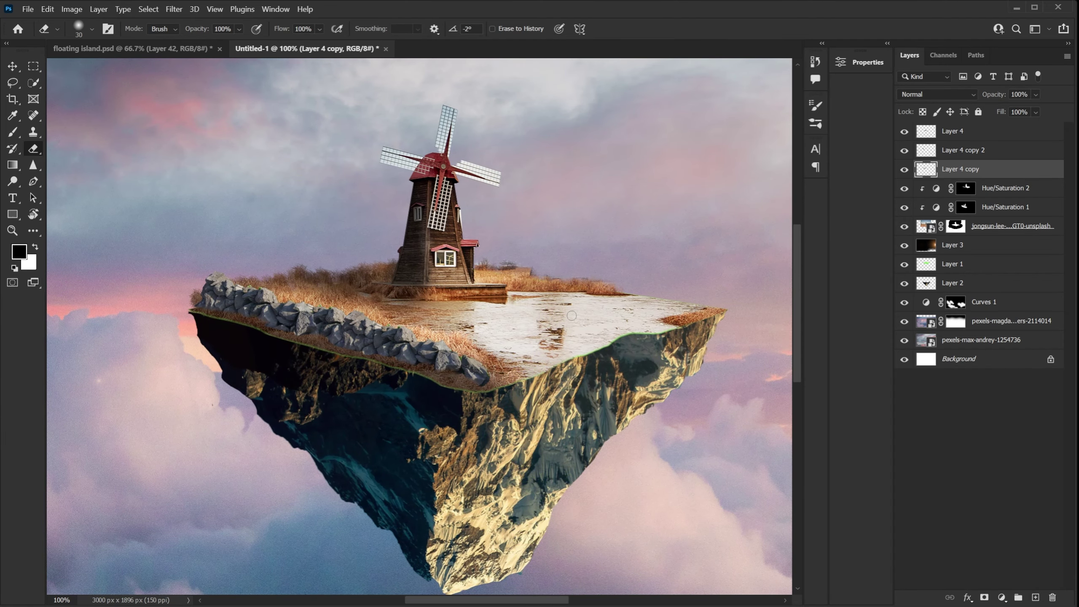
shift+click(982, 134)
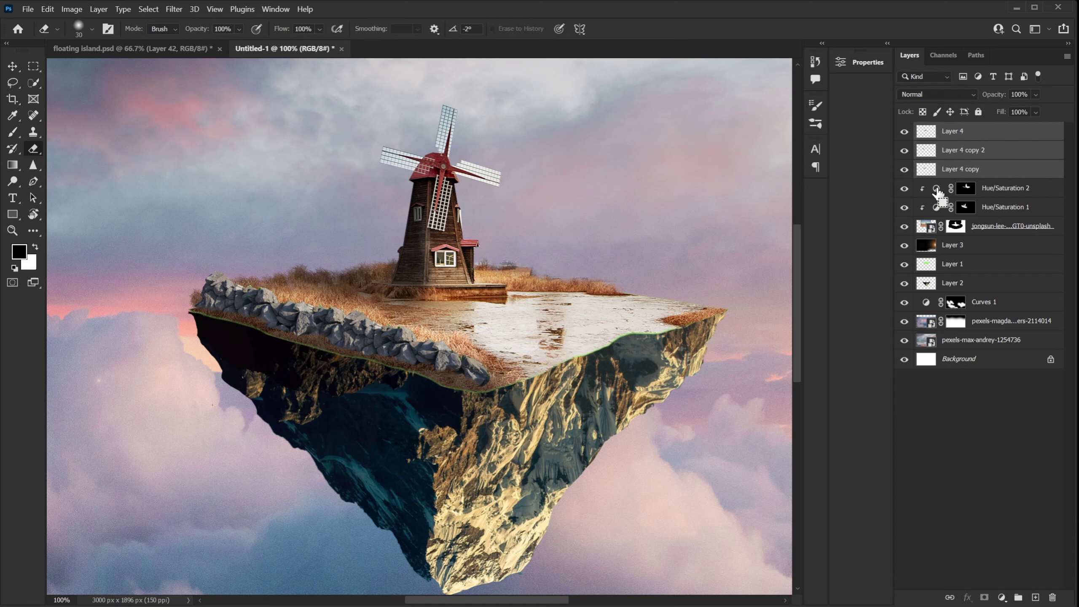
key(ctrl+g)
Add a Hue/Saturation adjustment clipped to the wall group and darken the rocks with Lightness at -41
click(1002, 597)
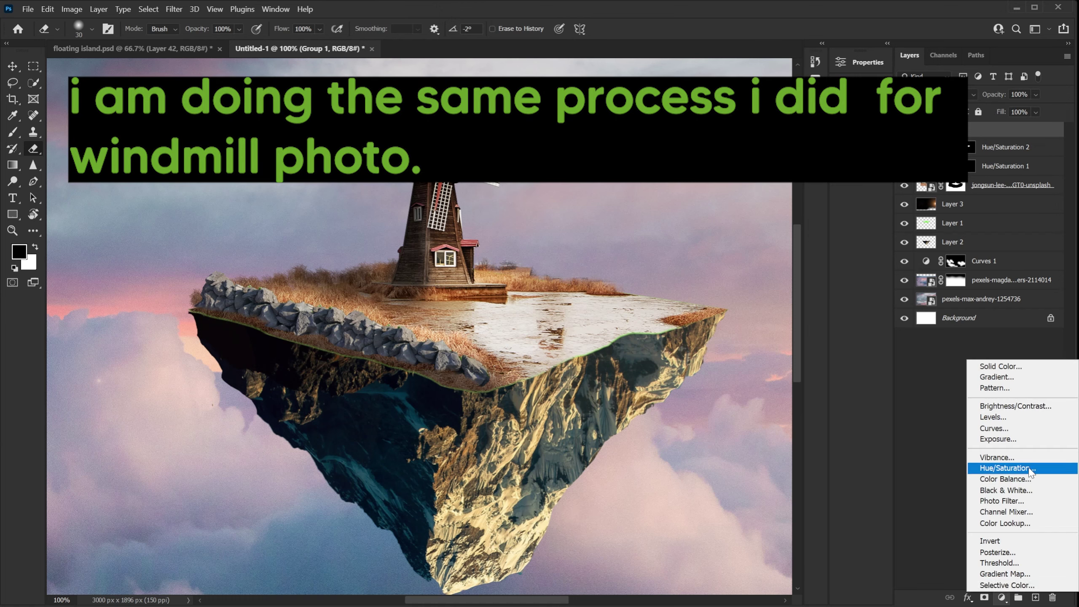
click(1029, 468)
click(729, 270)
drag(732, 195, 703, 196)
click(970, 132)
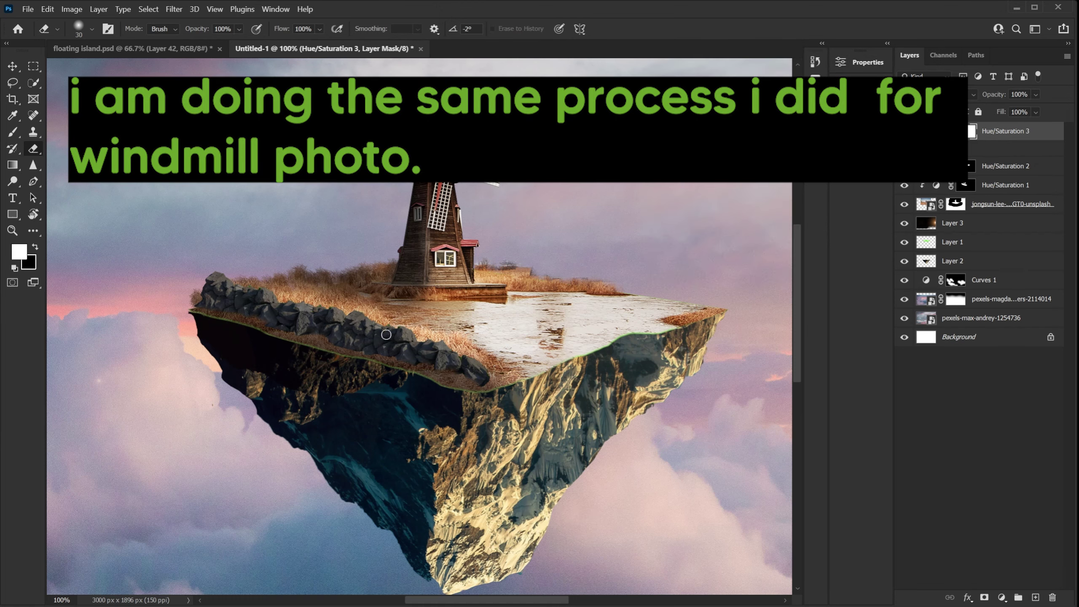
Erase the darkening from the lit rock faces along the wall on the adjustment's mask, using a 40 px soft eraser
key(ctrl+=)
key(ctrl+=)
key(])
drag(595, 447, 321, 323)
key(x)
drag(446, 365, 323, 341)
key(ctrl+z)
key(x)
mouse_move(249, 300)
mouse_down()
mouse_move(382, 355)
mouse_move(602, 366)
mouse_up()
drag(409, 392, 100, 298)
drag(595, 383, 293, 353)
click(668, 493)
click(423, 414)
click(368, 414)
mouse_move(119, 440)
mouse_down()
mouse_move(379, 475)
mouse_move(566, 530)
mouse_up()
mouse_move(457, 409)
mouse_down()
mouse_move(347, 414)
mouse_move(306, 387)
mouse_up()
drag(722, 565, 267, 340)
key(ctrl+minus)
key(ctrl+minus)
key(ctrl+=)
mouse_move(391, 281)
mouse_down()
mouse_move(537, 386)
mouse_move(451, 331)
mouse_up()
Add a second Hue/Saturation adjustment clipped to the wall group, colorize it yellow and invert its mask
double_click(936, 131)
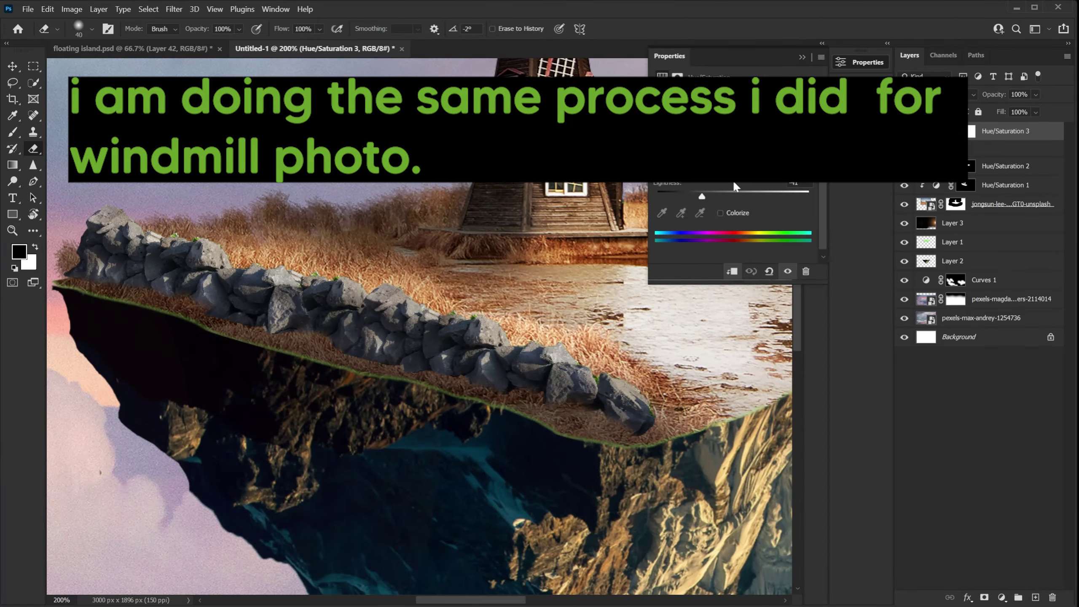
click(1002, 598)
click(994, 473)
click(731, 271)
click(720, 213)
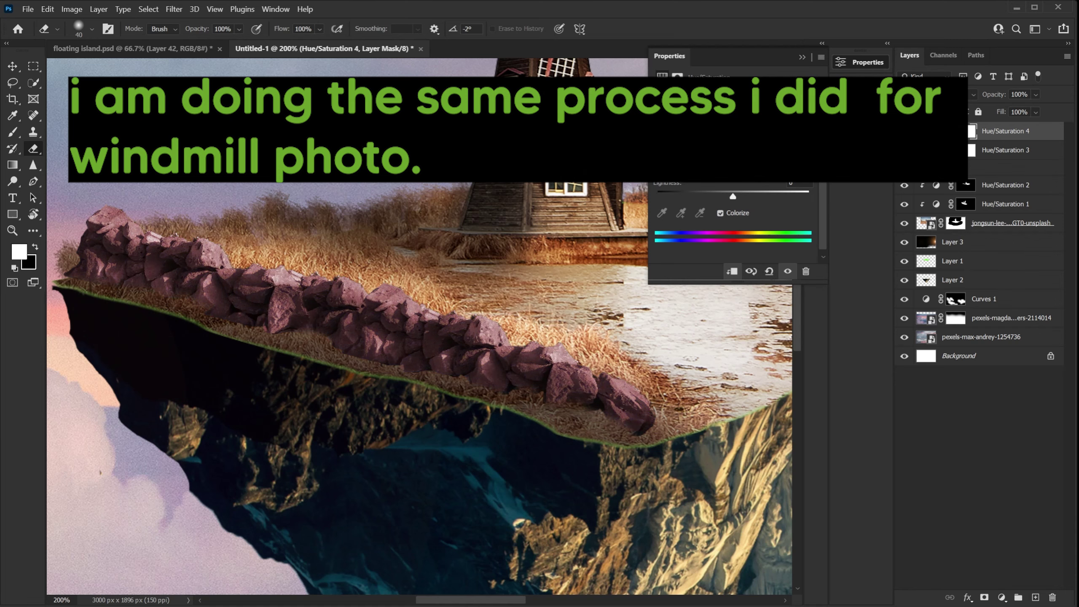
drag(658, 148, 682, 148)
click(802, 56)
key(ctrl+i)
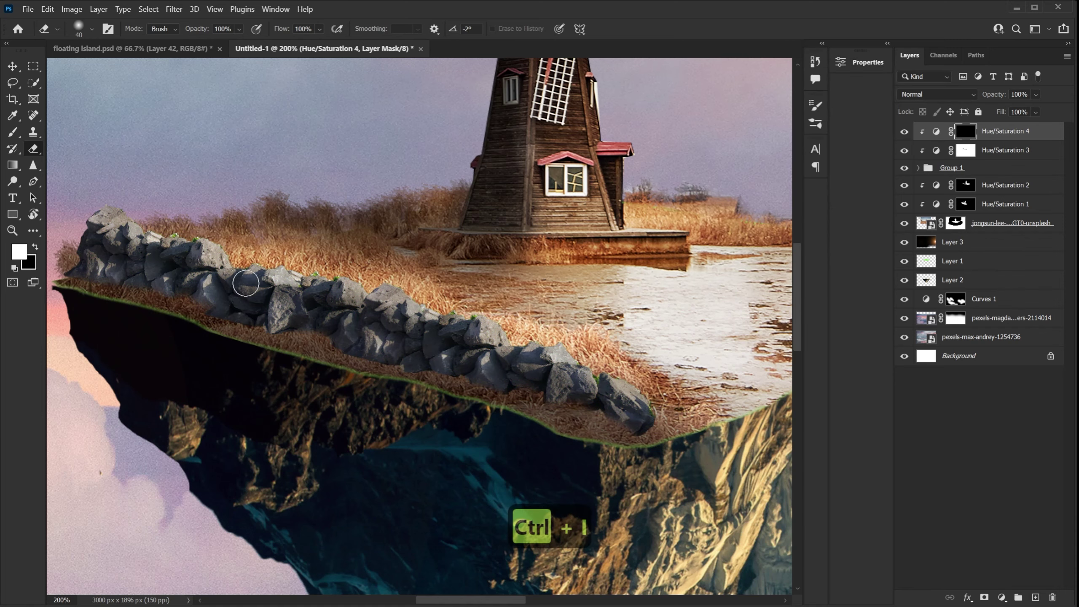
Reveal the yellow tint along the top faces of the rocks on the inverted mask
key(x)
drag(95, 214, 638, 404)
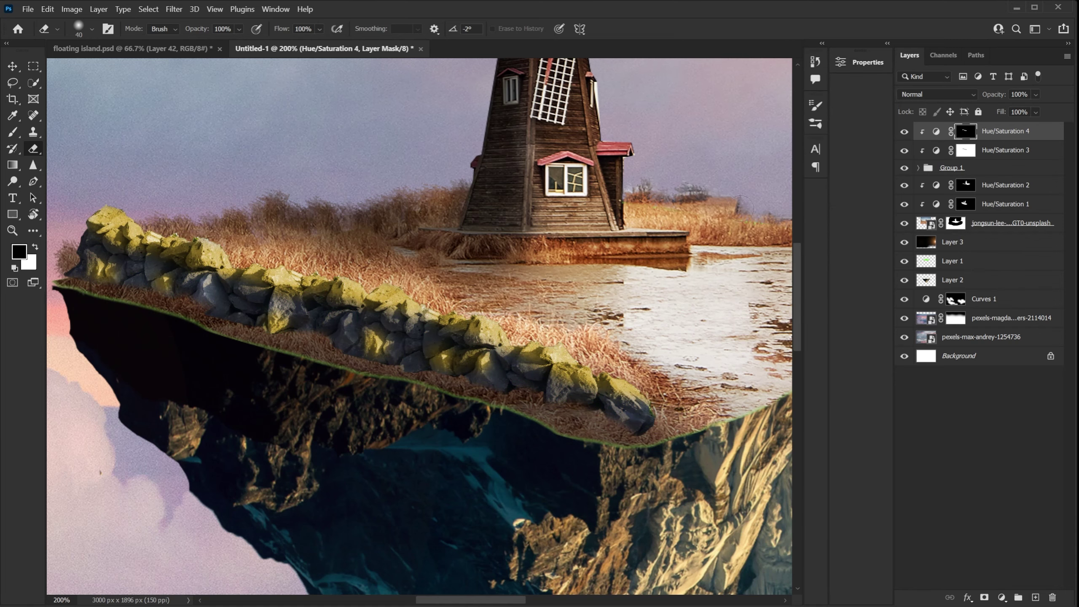
Try the yellow rock tint in Overlay at 40% opacity, and return it to Normal at 71%
click(937, 94)
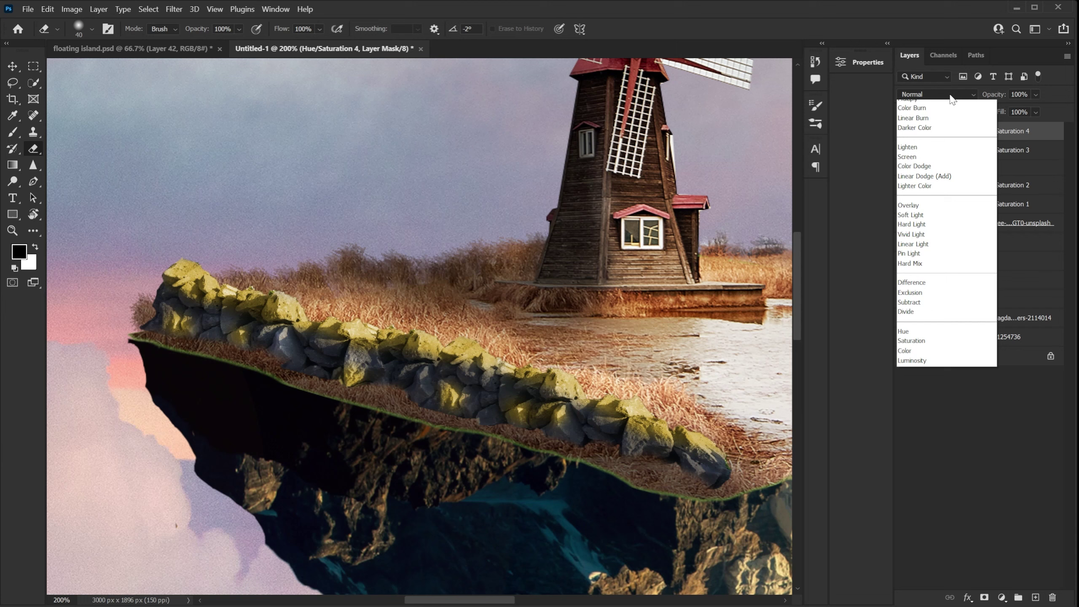
click(926, 224)
click(1036, 94)
drag(1061, 109, 1039, 112)
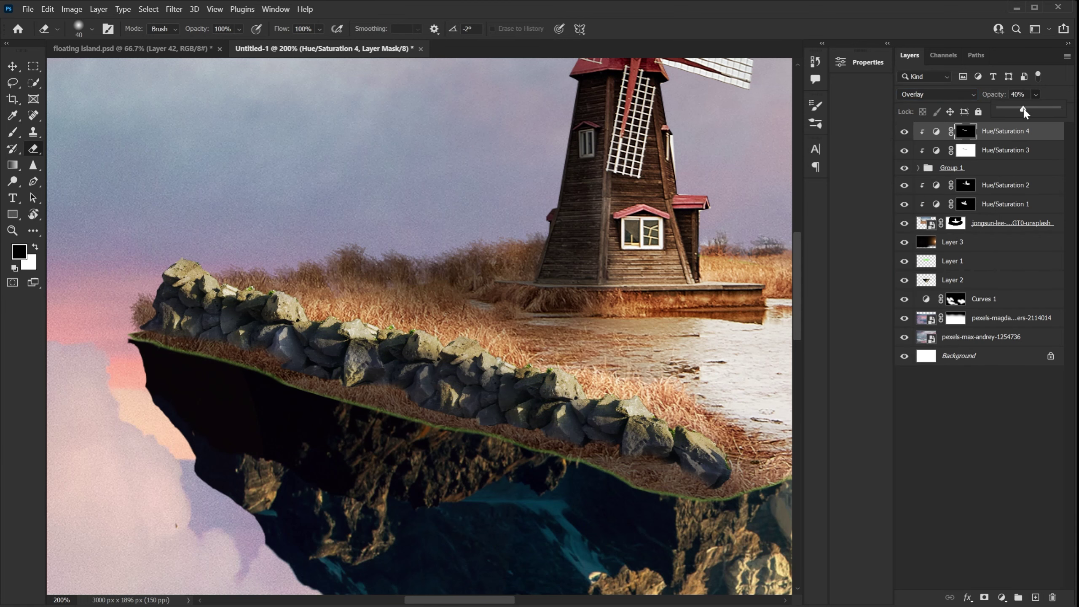
key(ctrl+minus)
click(936, 94)
click(926, 104)
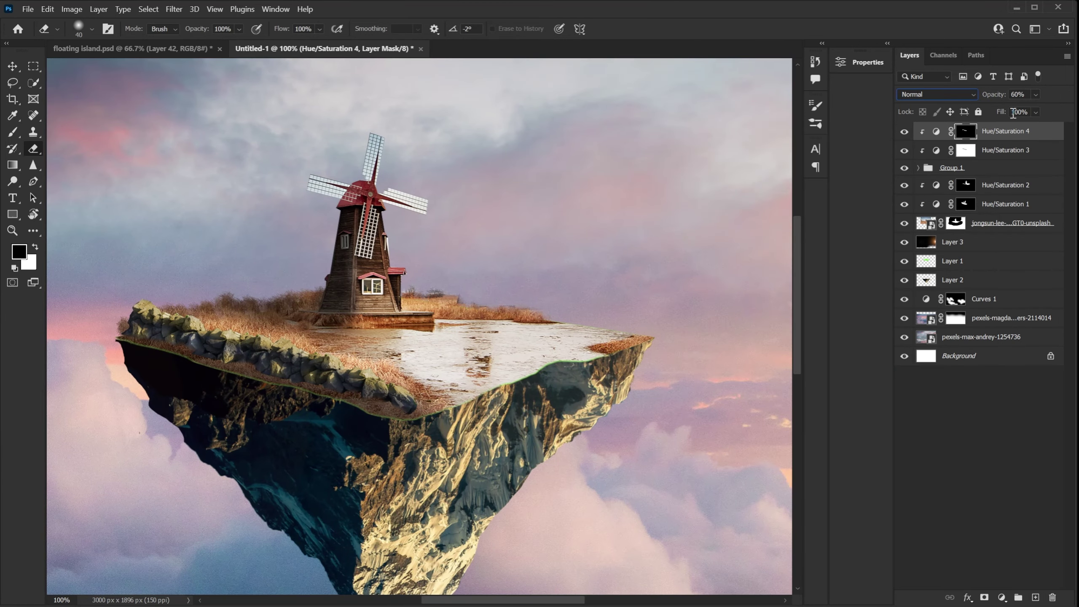
drag(997, 97, 993, 97)
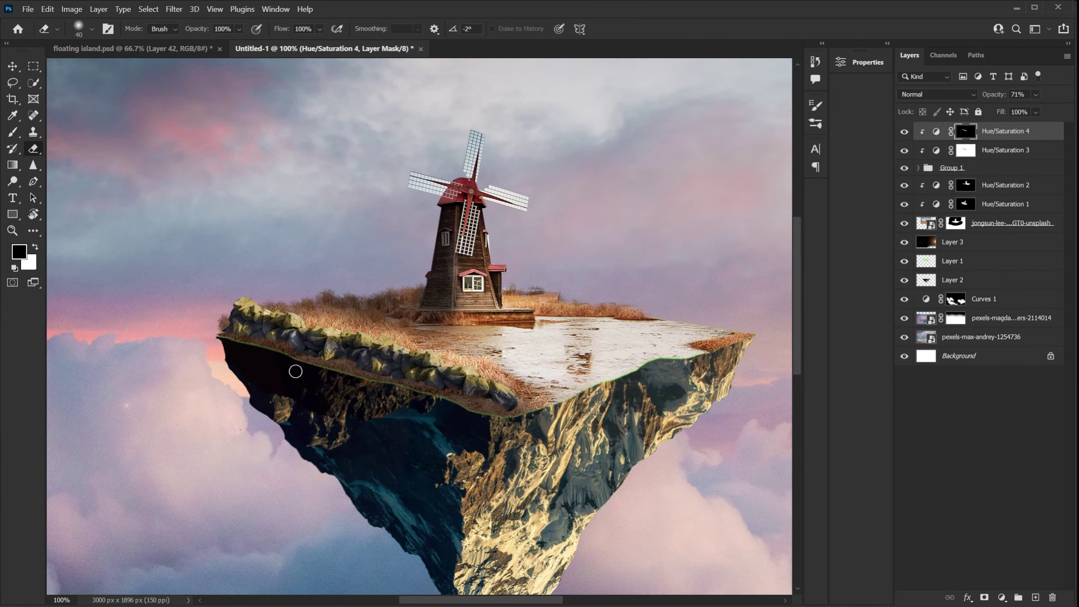
Shift the rock tint's hue toward green and lower its opacity to 61%, checking floating island.psd for reference
double_click(937, 131)
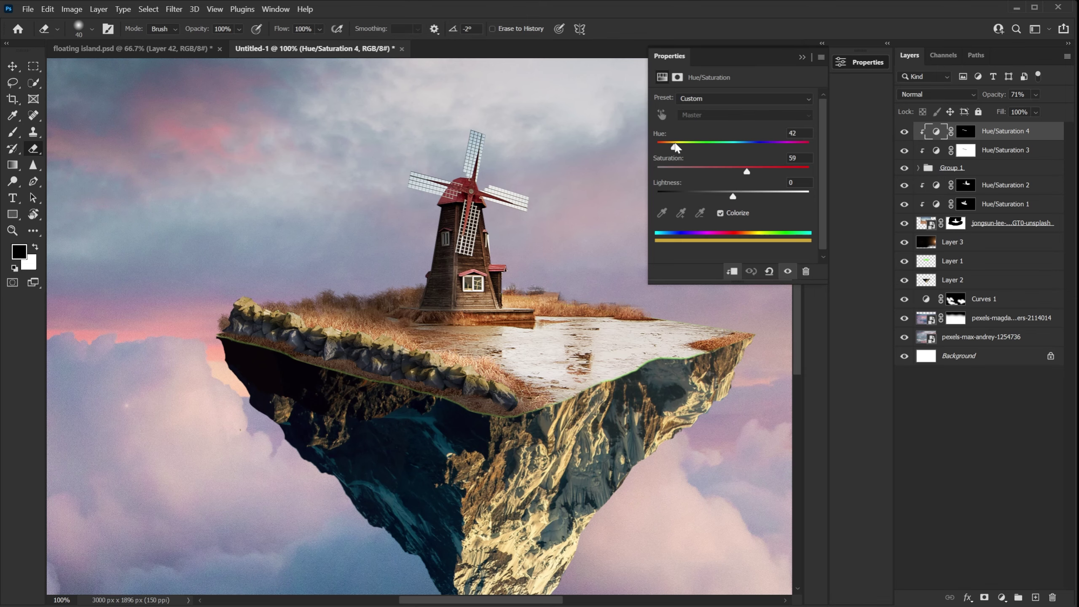
drag(675, 147, 683, 147)
click(802, 57)
click(187, 48)
click(276, 48)
click(966, 131)
drag(995, 98, 991, 98)
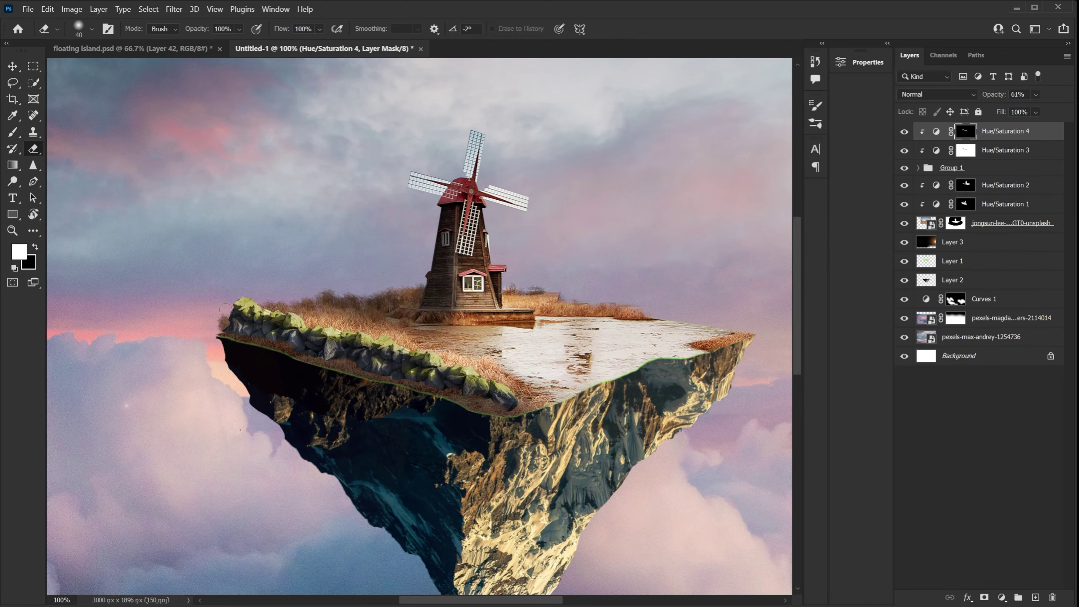
Add a new layer above the wall adjustments and set the Brush tool to 30% opacity
key(ctrl+minus)
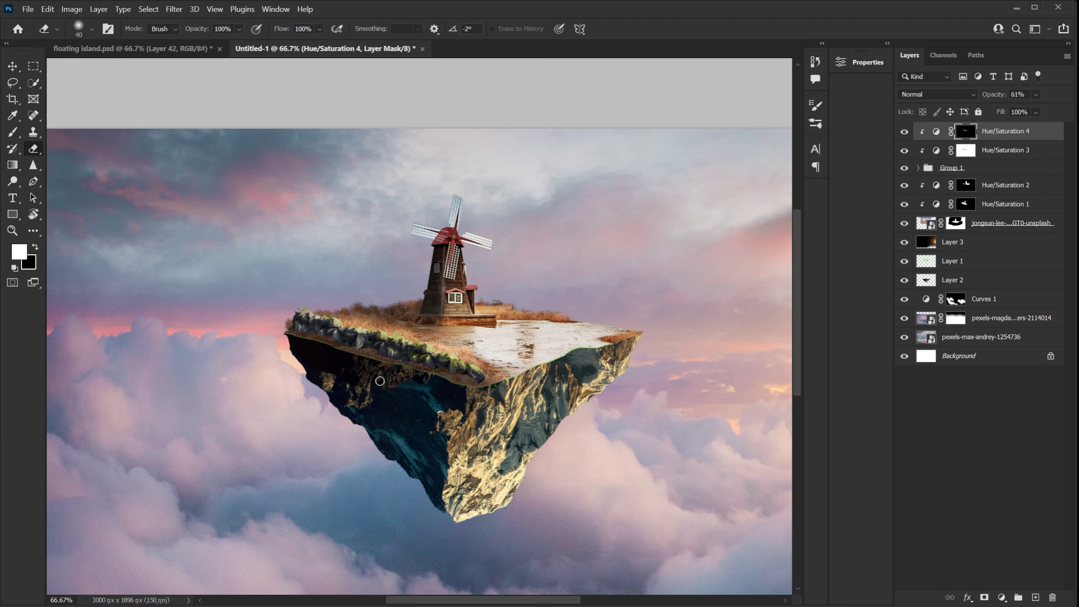
click(1036, 598)
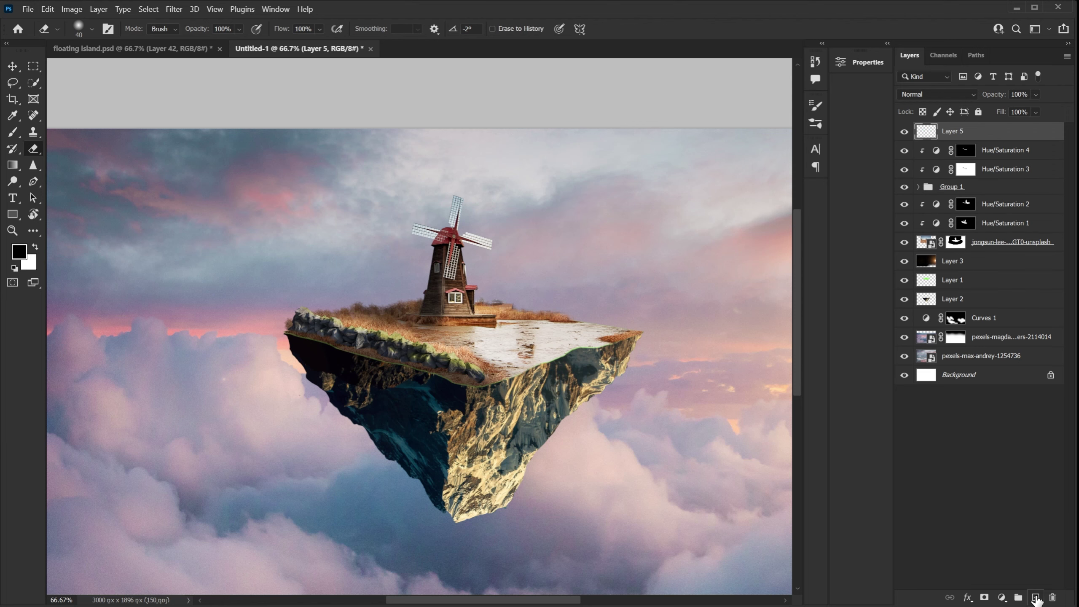
click(13, 134)
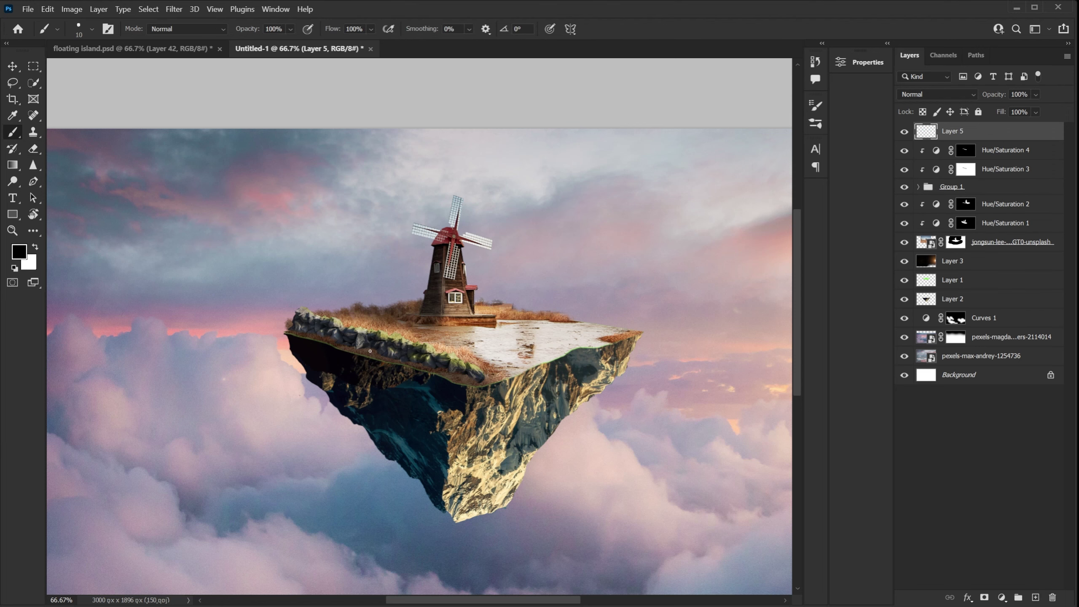
key(ctrl+minus)
key(ctrl+equal)
key(ctrl+equal)
key(ctrl+equal)
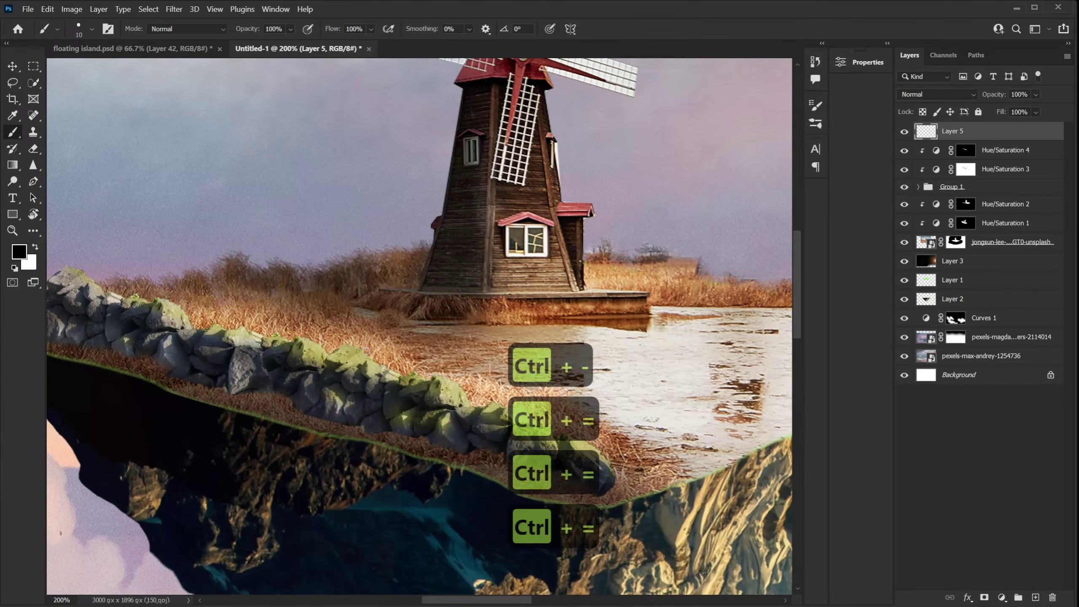
click(290, 29)
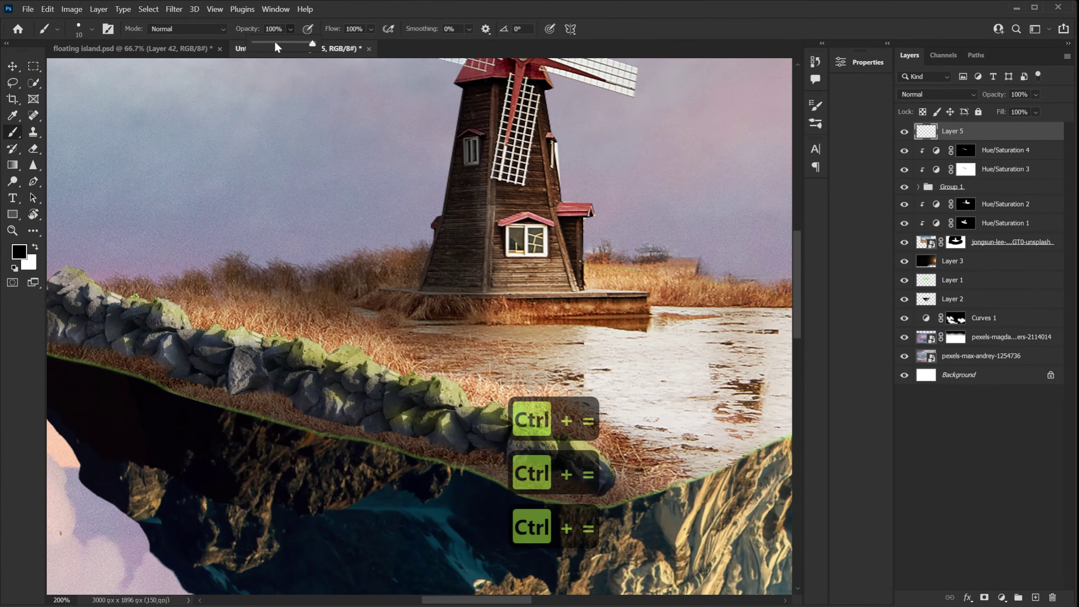
drag(274, 43, 272, 44)
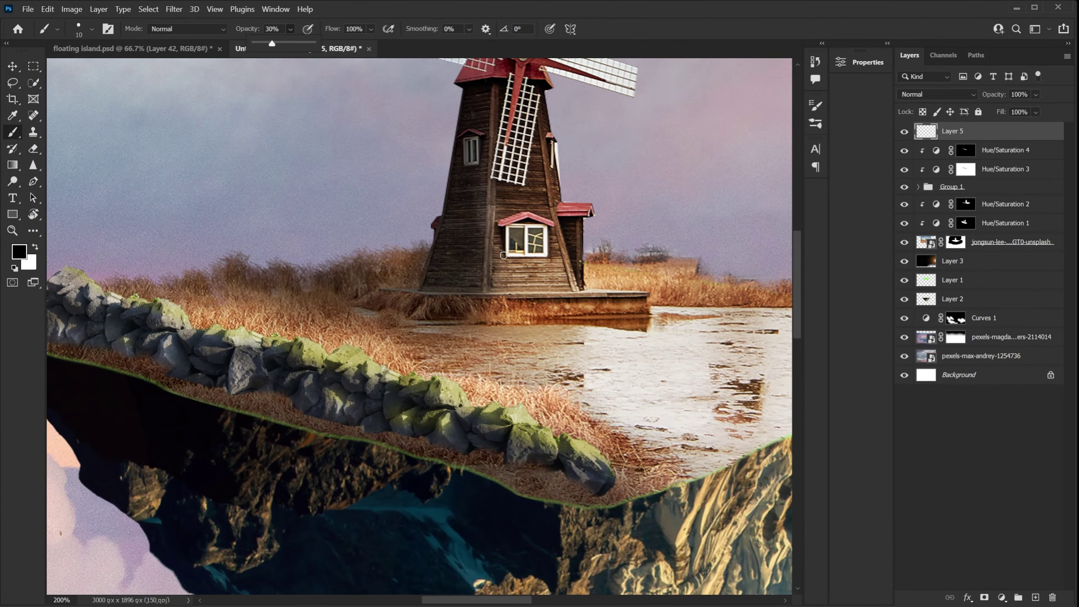
Choose a soft round brush tip and enlarge it to 80 px for shading the wall
click(919, 134)
key(bracketright)
key(bracketright)
key(bracketright)
key(bracketright)
key(bracketright)
key(bracketright)
key(bracketright)
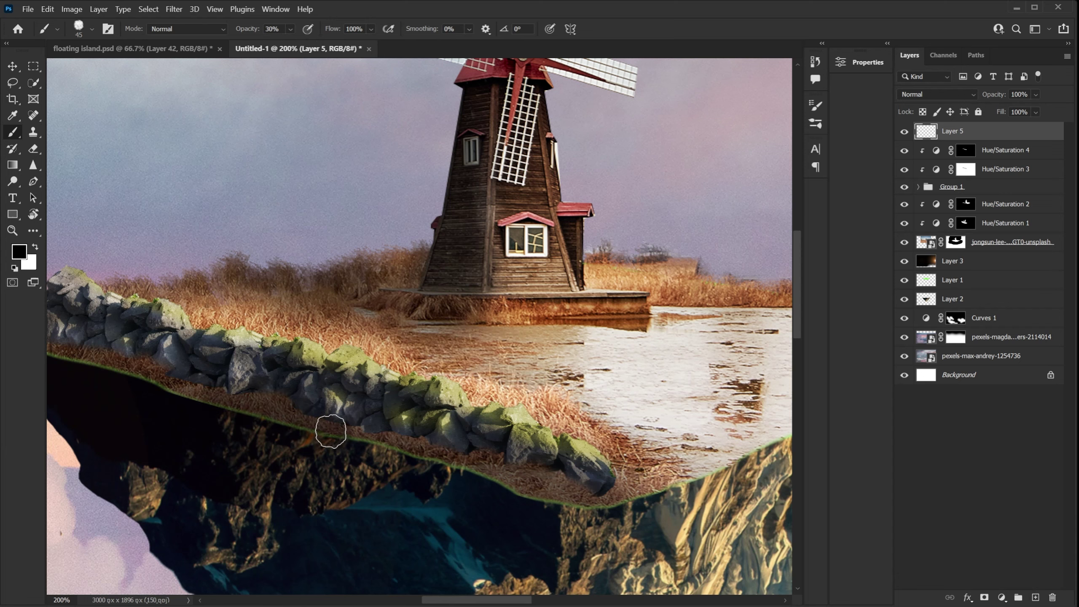
right_click(318, 423)
click(87, 24)
click(92, 29)
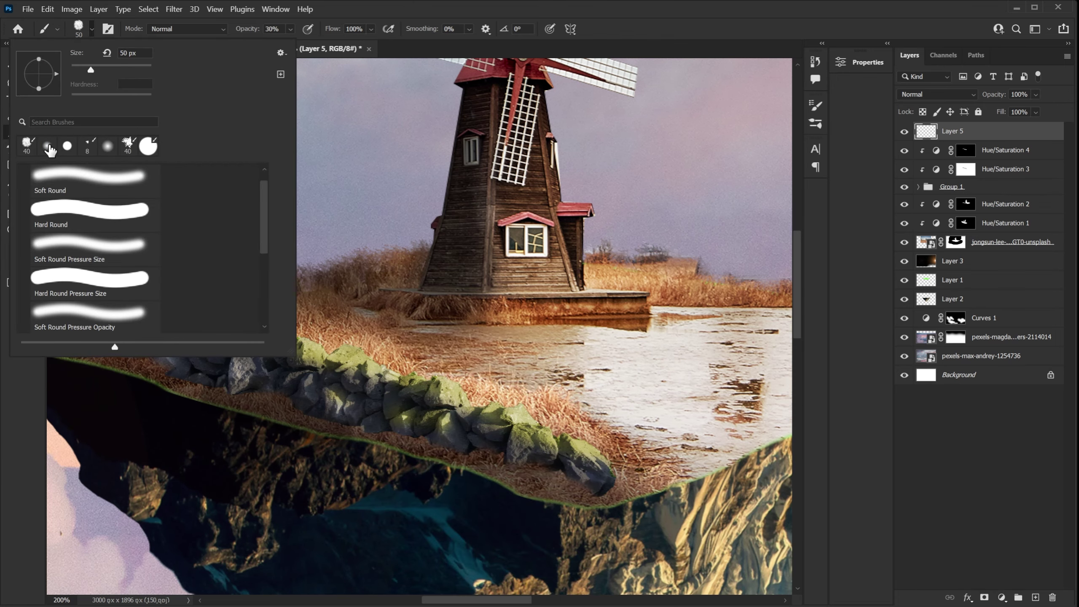
click(47, 144)
click(724, 29)
key(bracketright)
key(bracketright)
Paint black shadow along the wall's base and the island's front edge, and hide the green rim on Layer 1
drag(390, 434, 198, 396)
drag(60, 368, 258, 364)
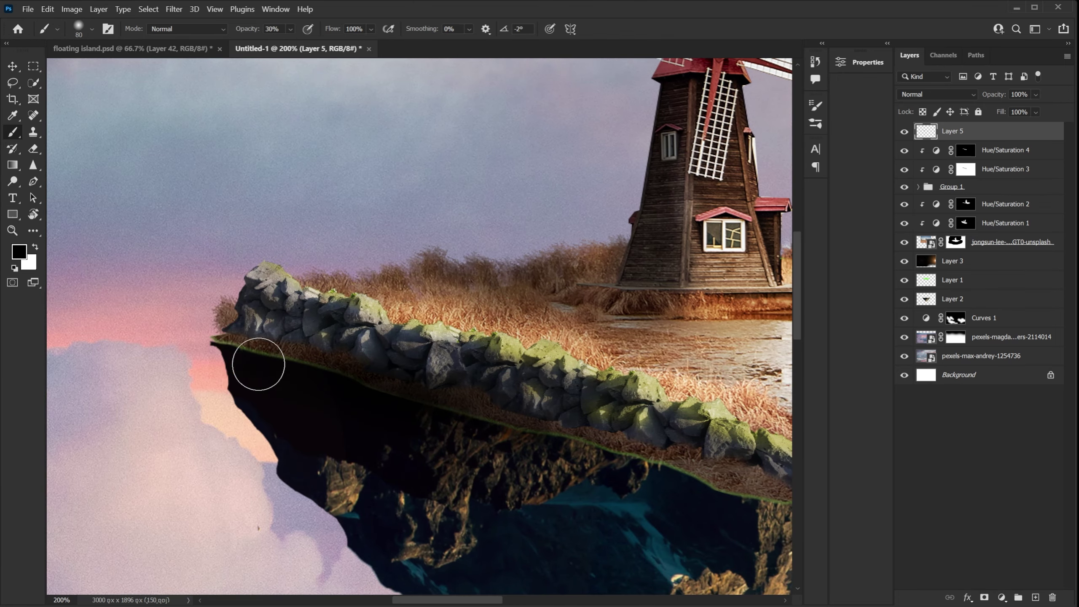
mouse_move(585, 448)
mouse_down()
mouse_move(209, 361)
mouse_move(388, 376)
mouse_up()
mouse_move(468, 390)
mouse_down()
mouse_move(316, 354)
mouse_move(242, 311)
mouse_up()
drag(160, 292, 383, 346)
drag(571, 422, 273, 358)
mouse_move(272, 358)
mouse_down()
mouse_move(494, 415)
mouse_move(666, 408)
mouse_up()
click(904, 280)
drag(666, 409, 691, 431)
drag(233, 295, 276, 292)
Lower the shadow layer's opacity to 33% and toggle its visibility to judge the shading
key(ctrl+minus)
key(ctrl+minus)
key(ctrl+minus)
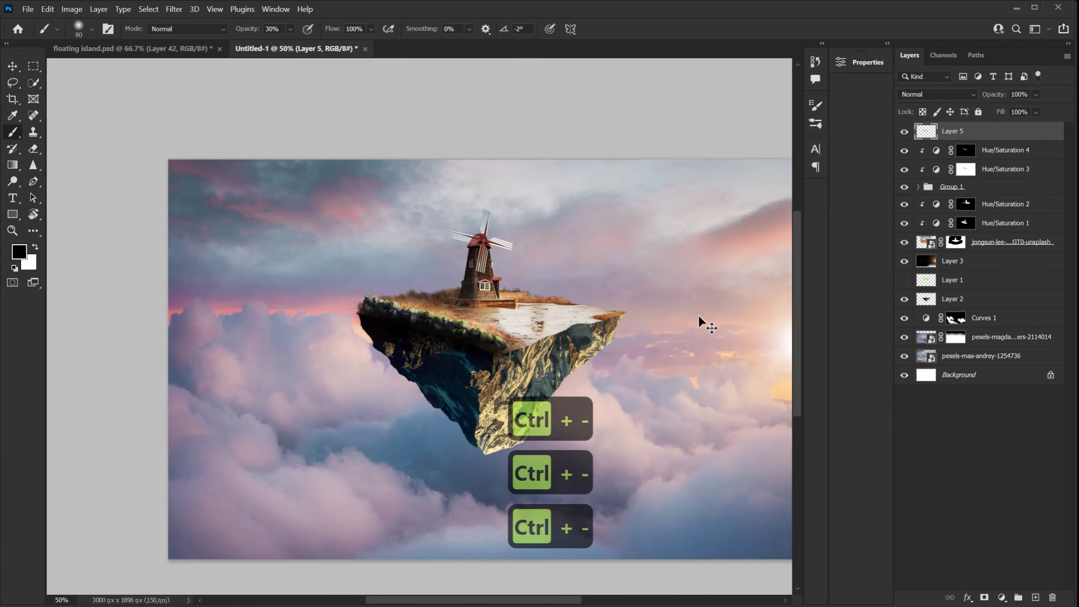
key(ctrl+minus)
key(ctrl+equal)
drag(624, 275, 476, 273)
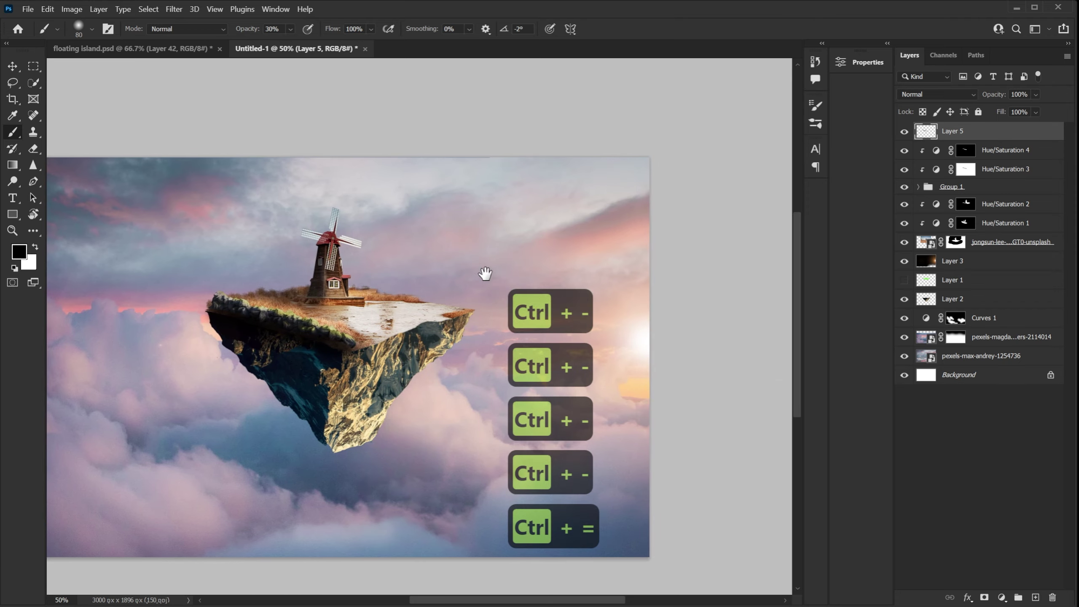
click(1036, 95)
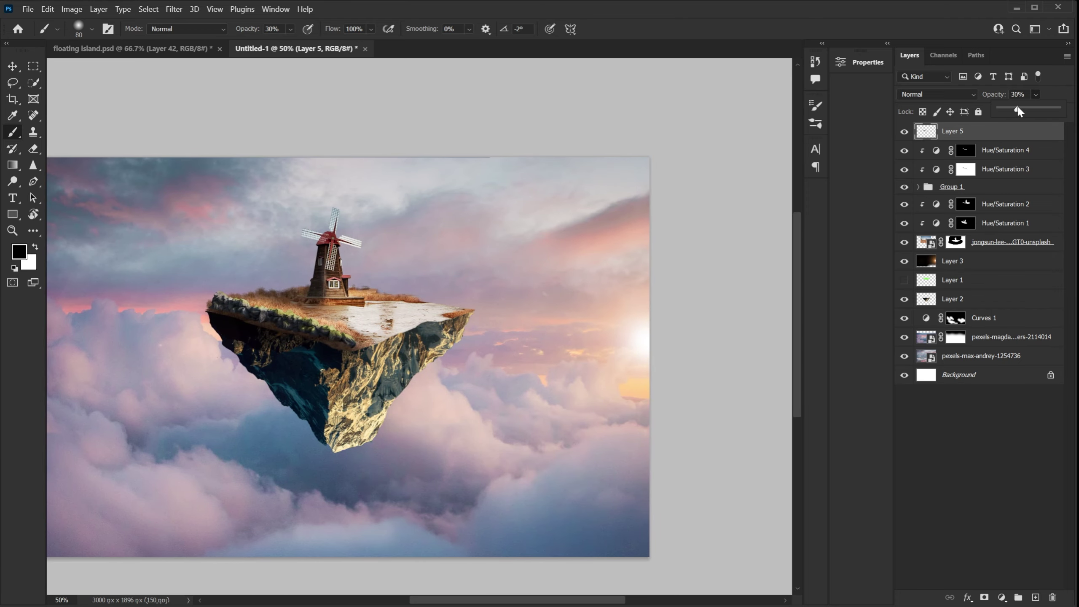
drag(1018, 107, 1016, 109)
click(905, 132)
click(905, 132)
click(904, 132)
click(904, 132)
Reduce the brush to 50 px and readjust the wall shadow layer's opacity to 25%
key(ctrl+equal)
key(ctrl+equal)
key(ctrl+equal)
key(bracketleft)
key(bracketleft)
key(bracketleft)
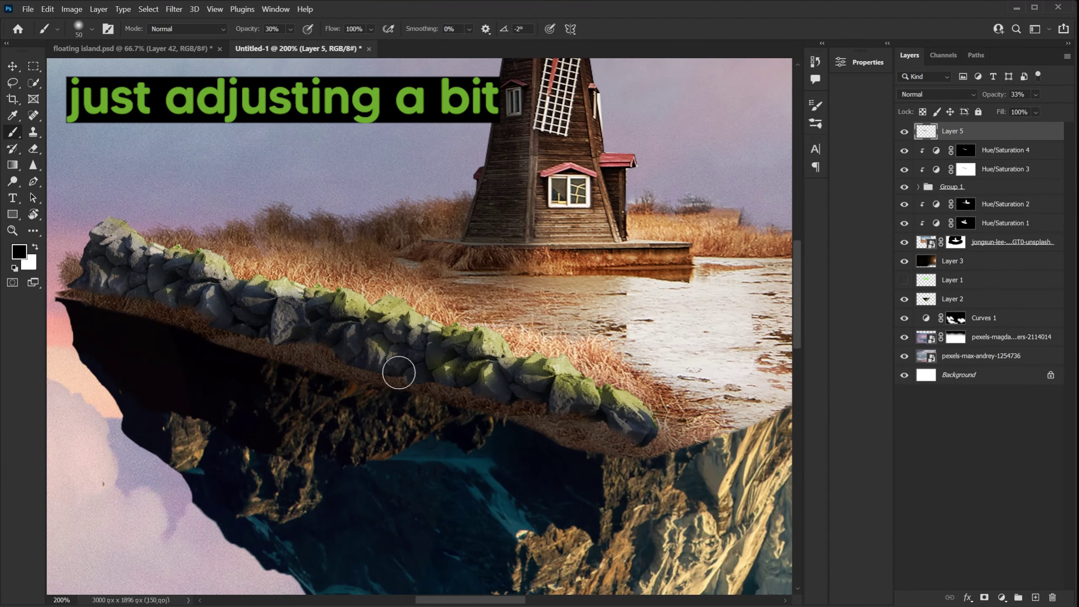
mouse_move(1004, 97)
mouse_down()
mouse_move(1035, 97)
mouse_move(1014, 109)
mouse_up()
click(1036, 94)
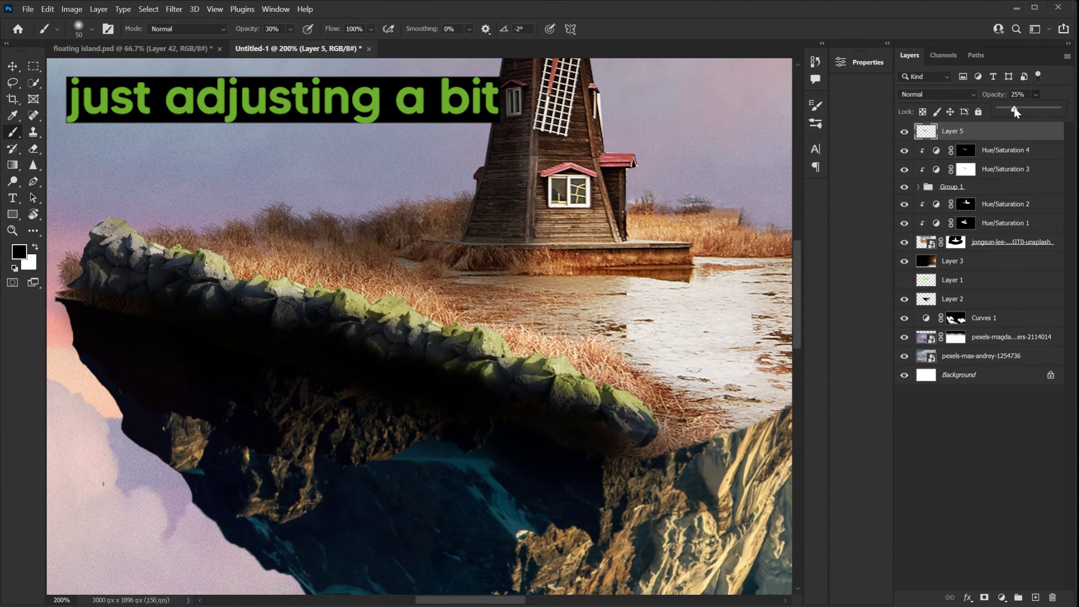
Add a new layer above the wall shadow layer and merge the two
click(1035, 597)
key(ctrl+minus)
key(ctrl+minus)
key(ctrl+minus)
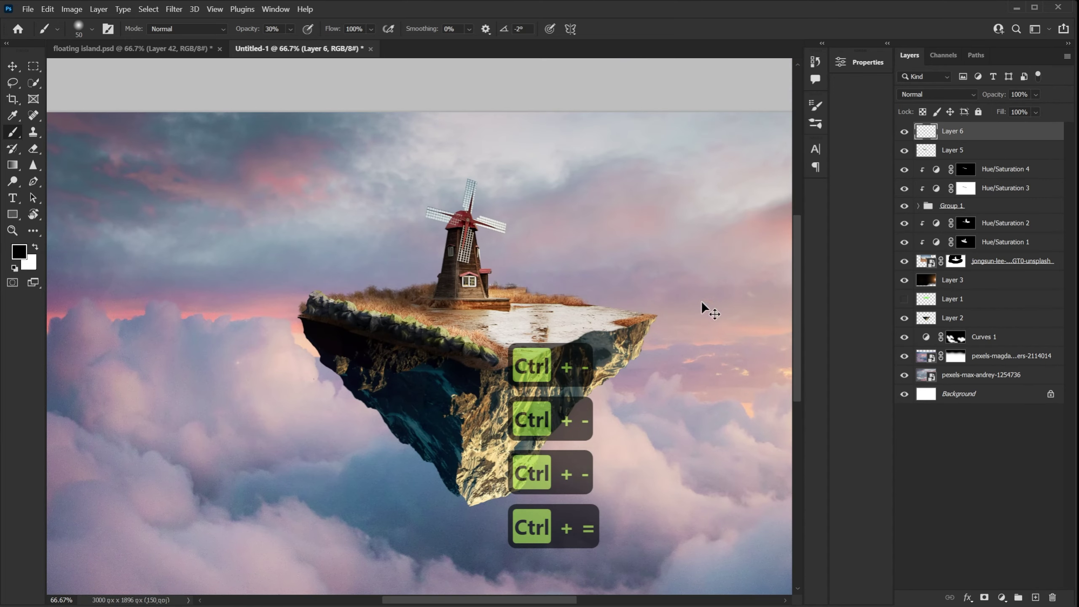
key(ctrl+e)
Compare the image with and without the merged shadow layer and lower its opacity to 78%
click(904, 131)
click(904, 131)
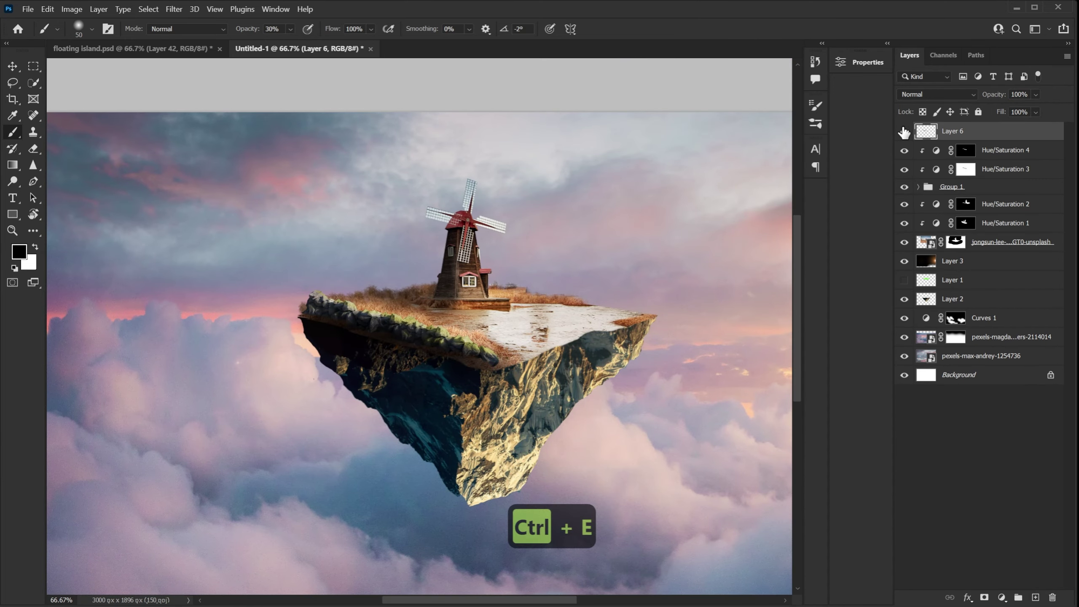
drag(995, 97, 985, 98)
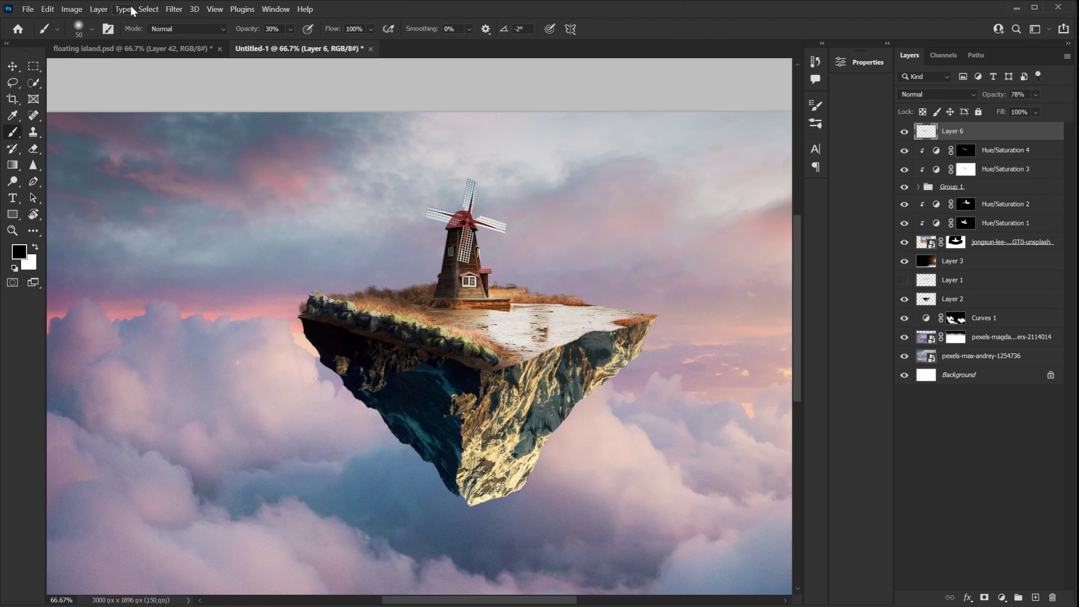
Place the roger-starnes photo of the house and picket fence as an embedded layer, shifted so its fence is in view
click(21, 9)
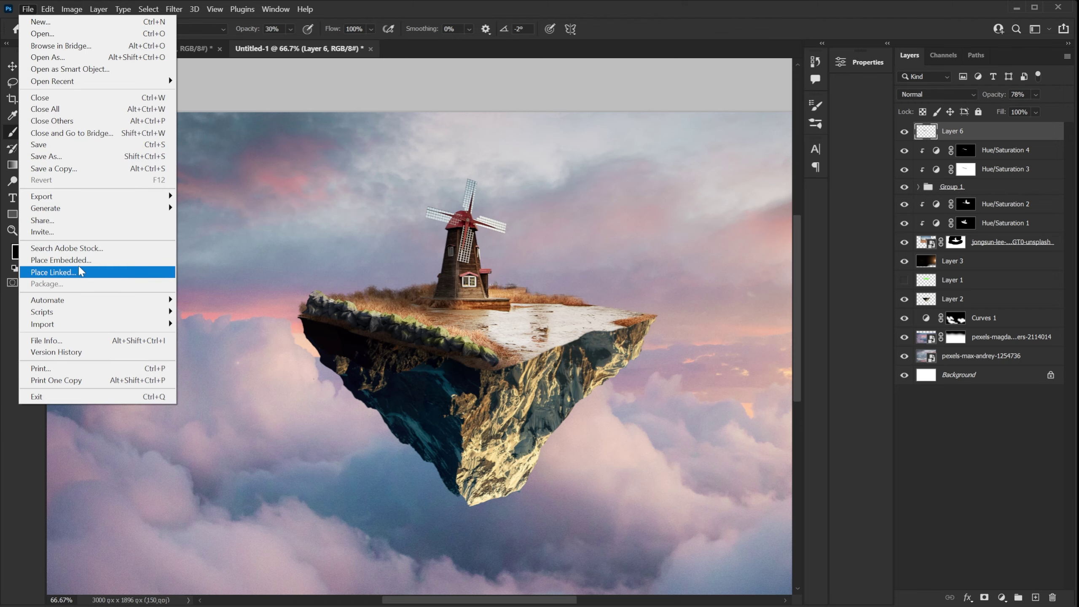
click(140, 258)
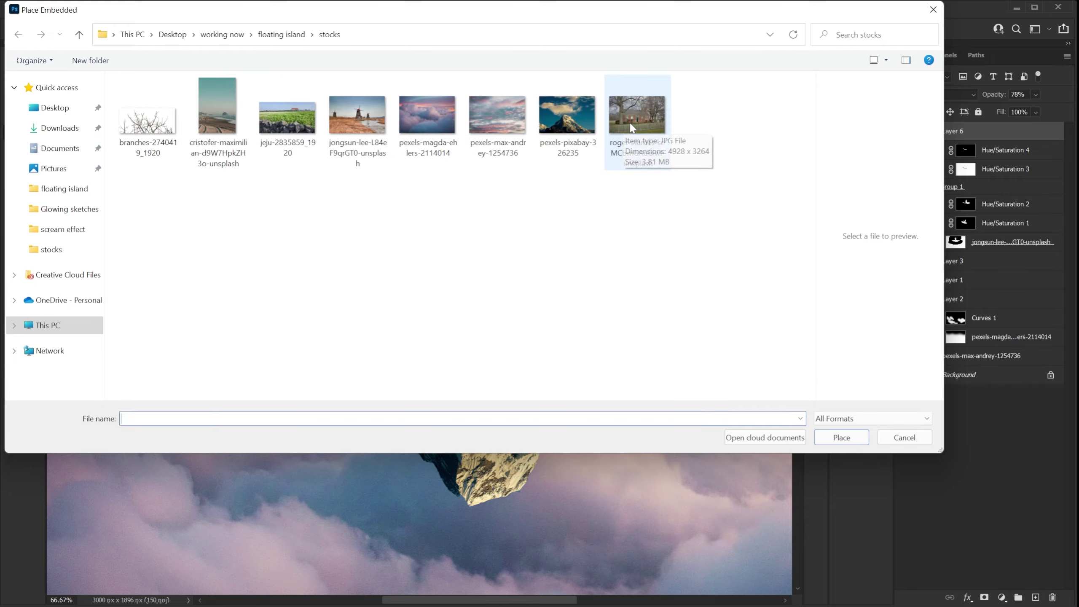
double_click(629, 128)
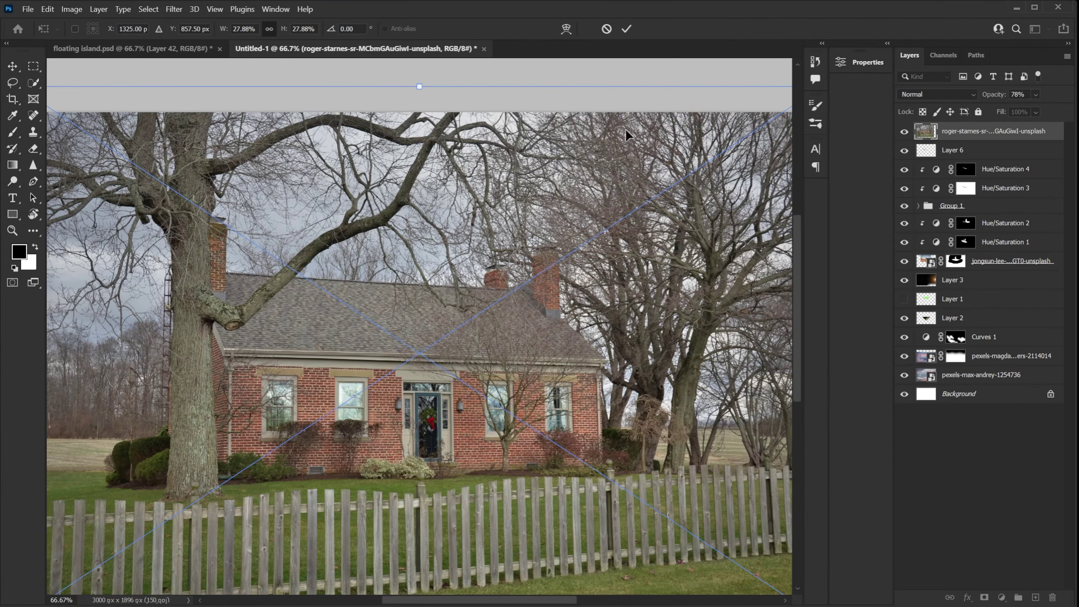
scroll(555, 373, down, 5)
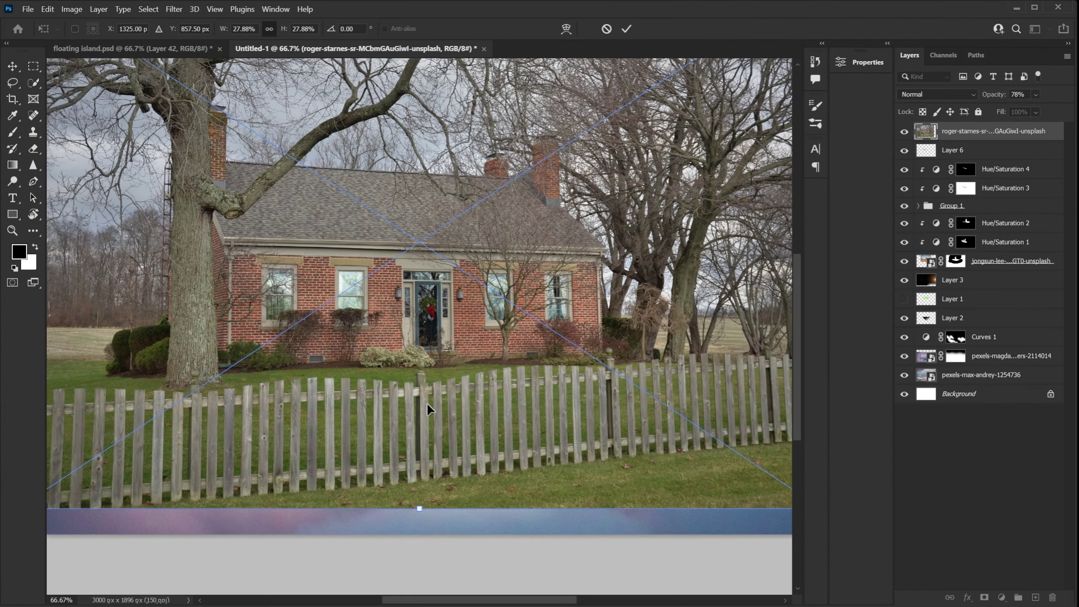
drag(427, 404, 534, 412)
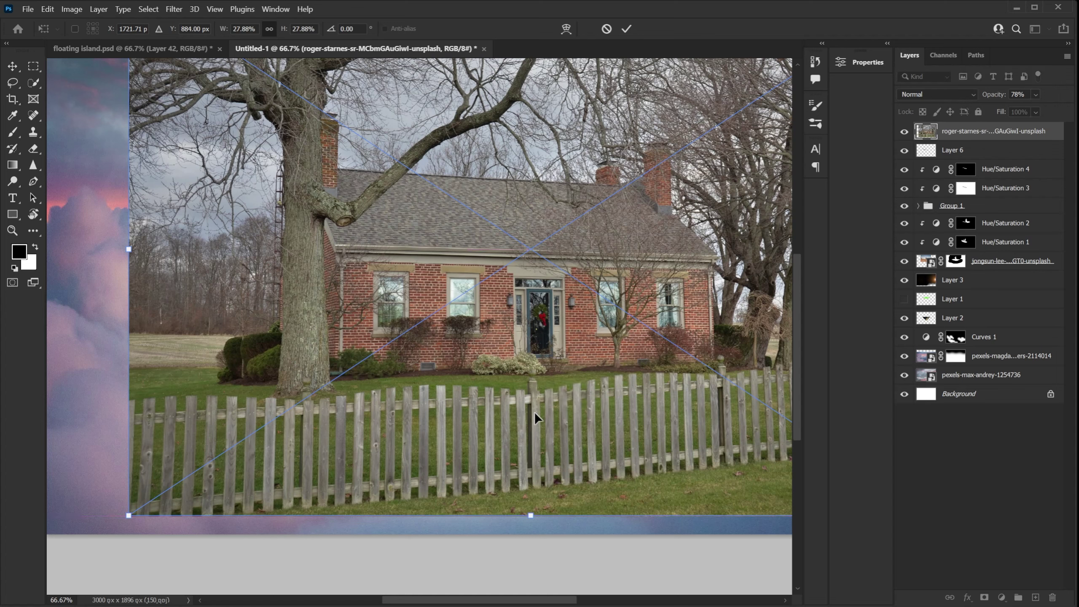
click(627, 29)
key(b)
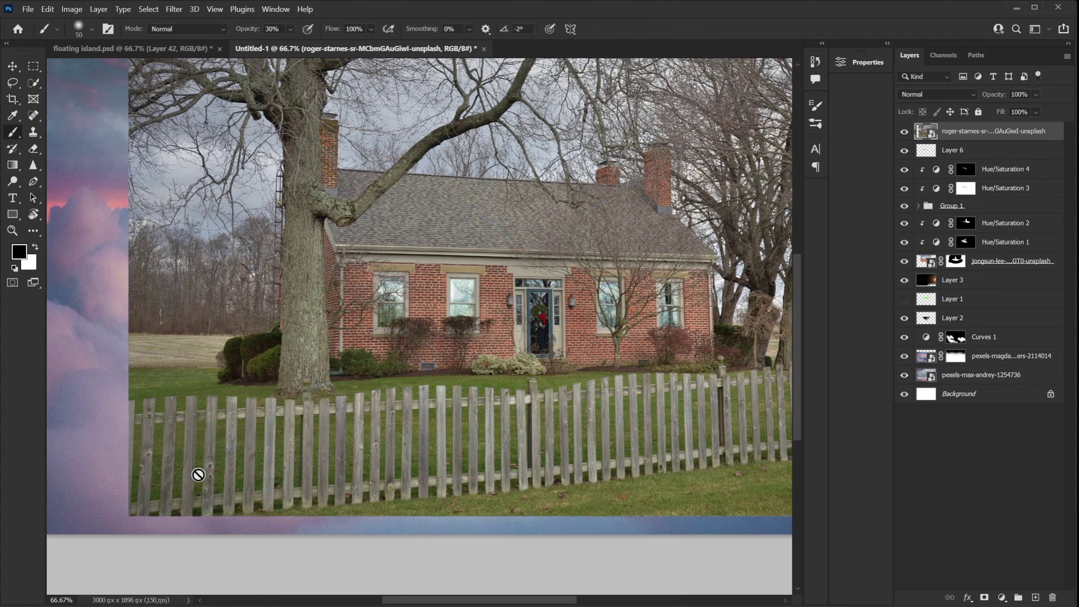
Trace between the fence pickets near the left end of the placed photo with the Polygonal Lasso tool
click(33, 83)
right_click(17, 86)
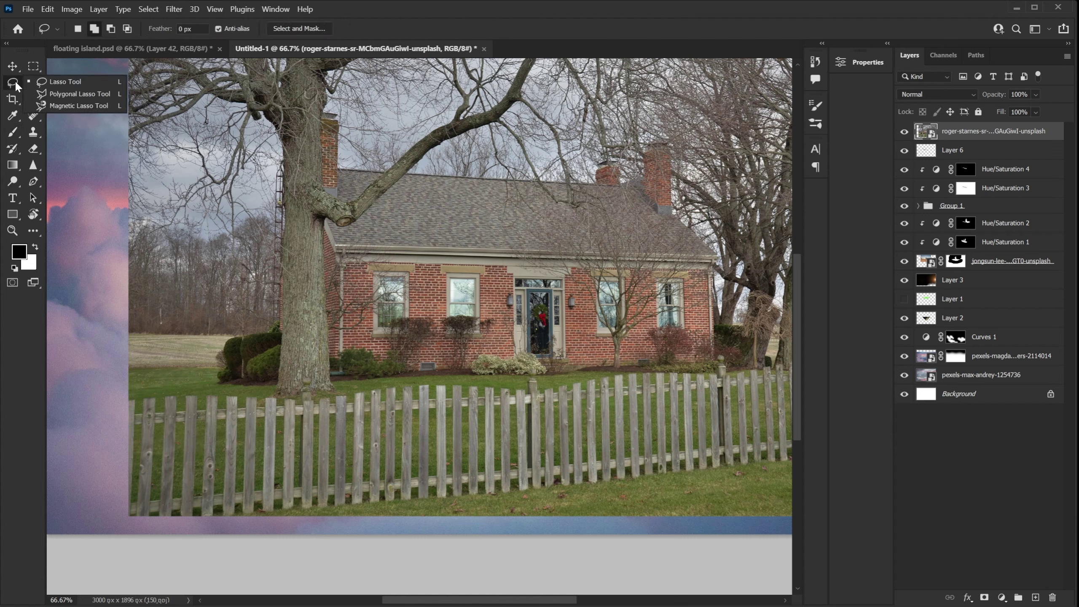
click(60, 92)
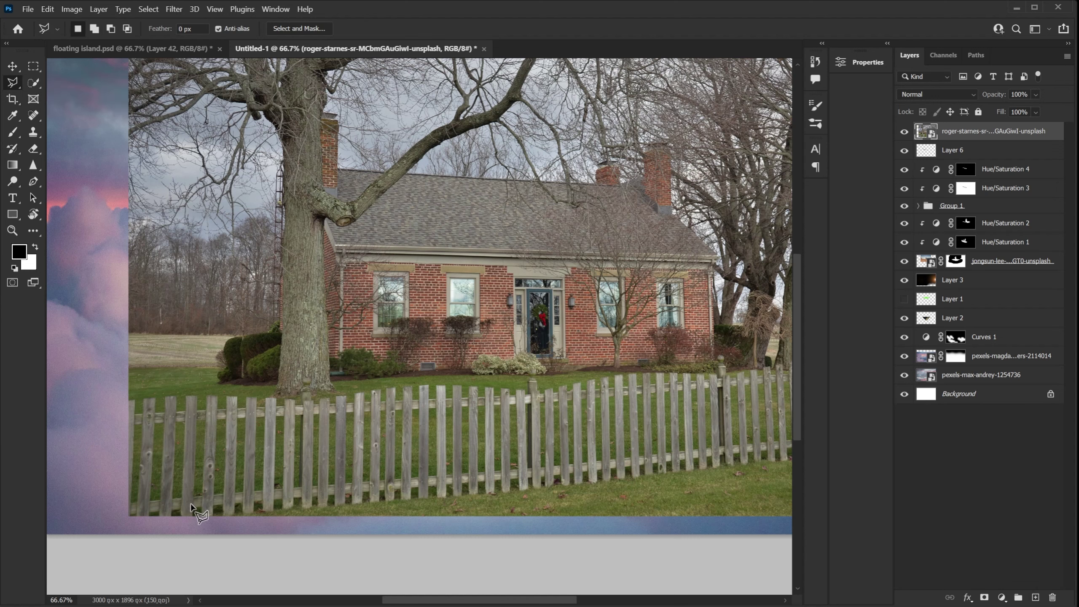
click(193, 495)
click(197, 423)
click(205, 422)
click(201, 494)
click(192, 493)
click(192, 494)
click(203, 496)
click(208, 420)
click(199, 419)
click(193, 494)
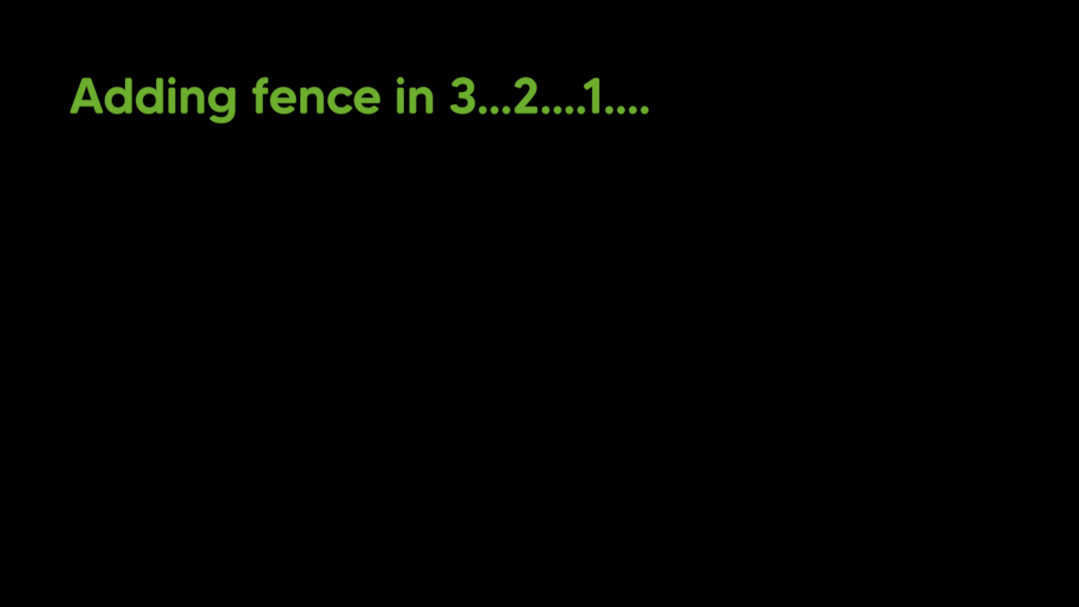
Try to skew and stretch the fence on the island with Free Transform
key(ctrl+equal)
key(ctrl+equal)
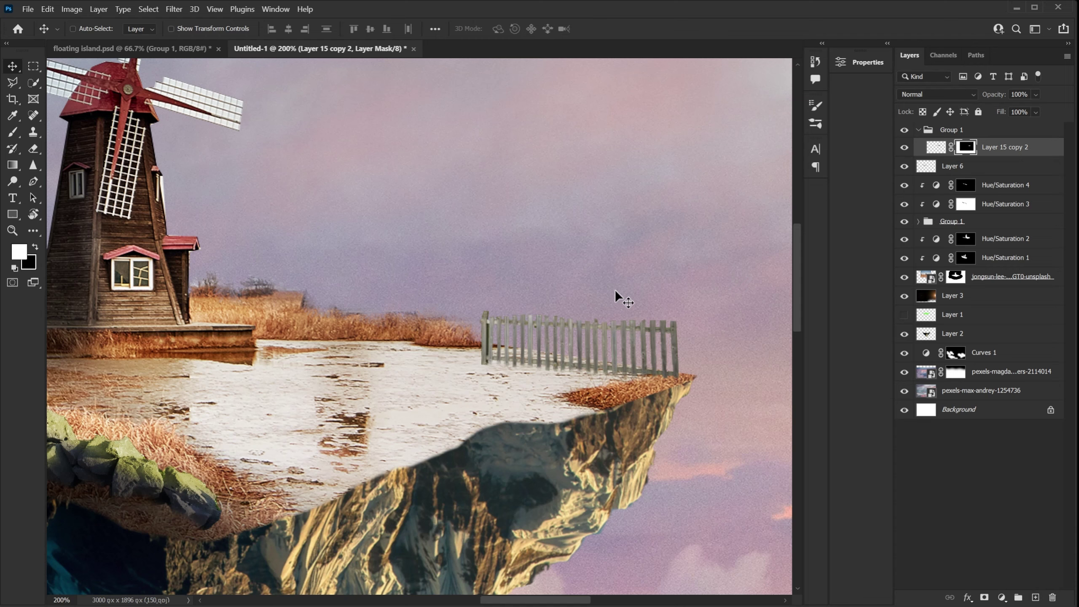
key(ctrl+t)
drag(284, 309, 271, 288)
drag(290, 377, 299, 374)
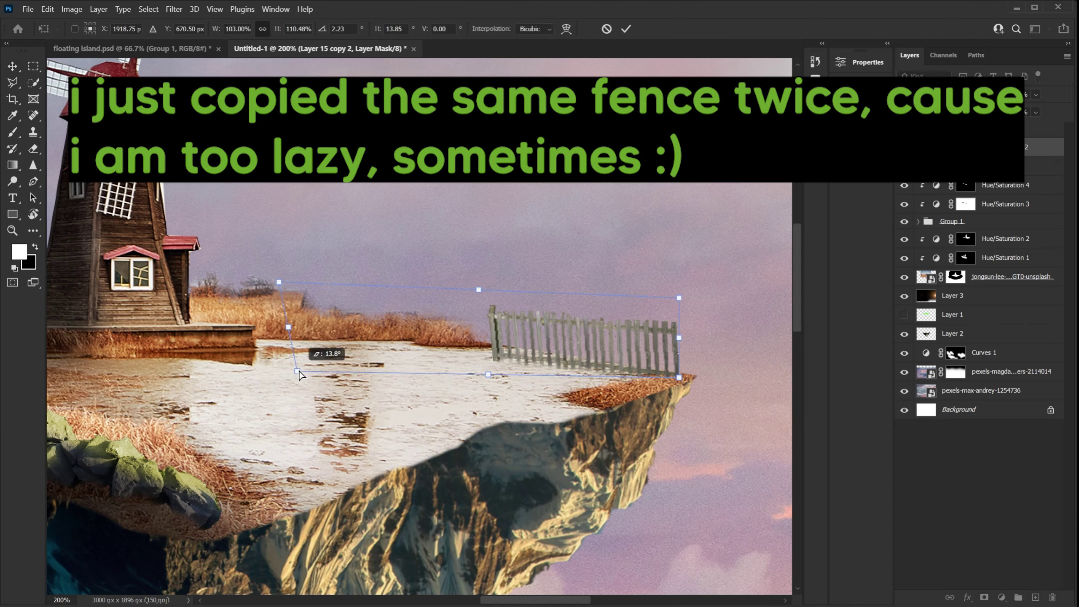
key(Return)
key(ctrl+z)
Apply the fence layer's mask, duplicate the layer and move the copy about 224 px left to extend the fence
right_click(956, 146)
click(968, 178)
key(ctrl+j)
drag(575, 354, 386, 343)
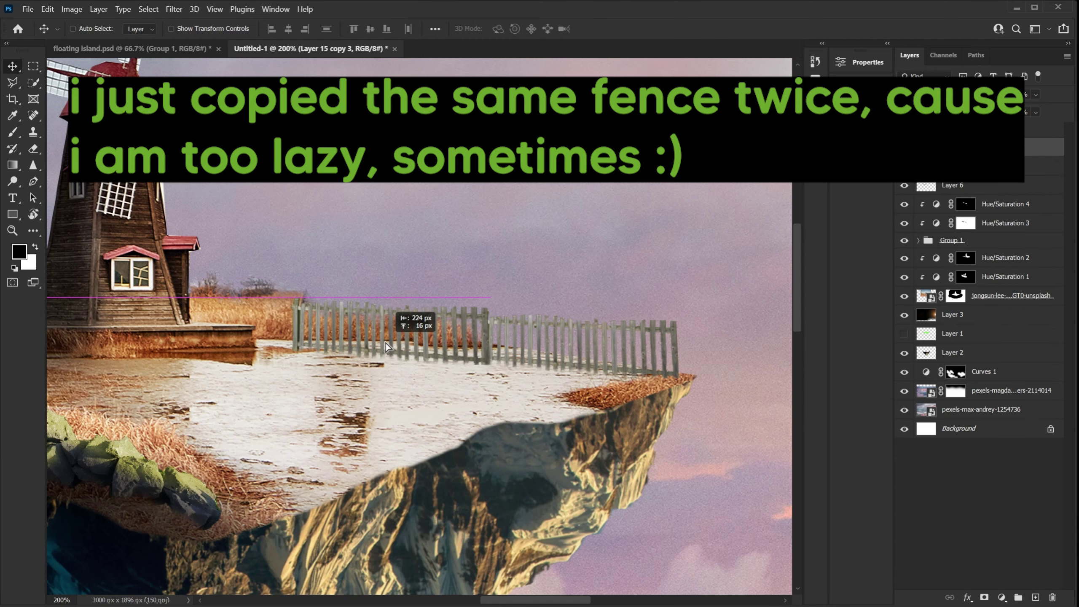
Erase the overlap at the join between the two fence sections and reposition the copied section
key(e)
drag(487, 325, 487, 362)
key(v)
mouse_move(422, 333)
mouse_down()
mouse_move(432, 325)
mouse_move(414, 349)
mouse_up()
key(ctrl+t)
key(Return)
key(ctrl+z)
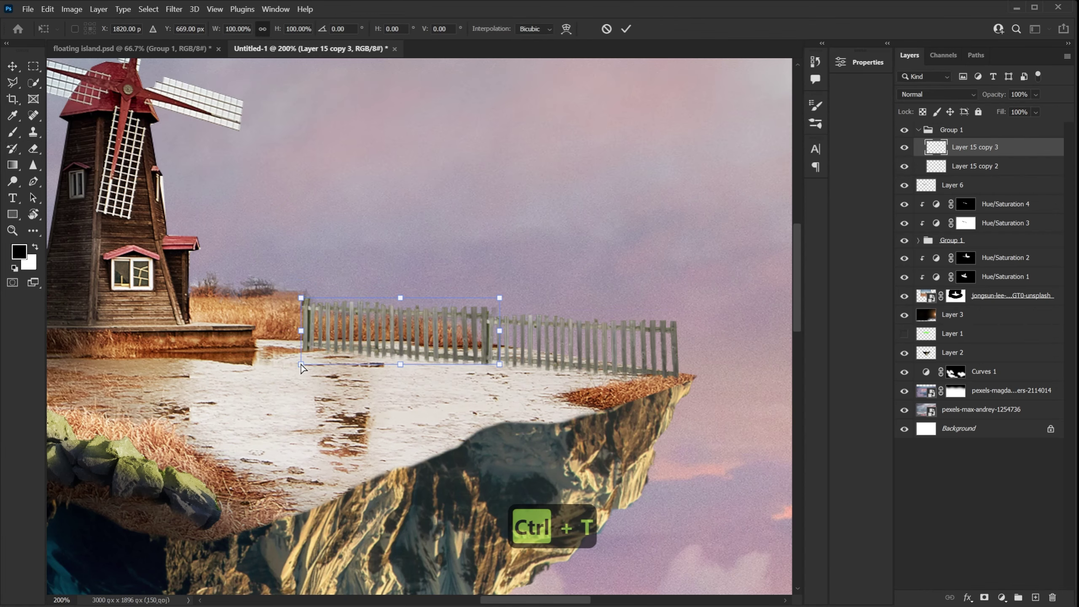
Compare the image with and without the fence group, and collapse the group
key(ctrl+minus)
key(ctrl+minus)
click(904, 130)
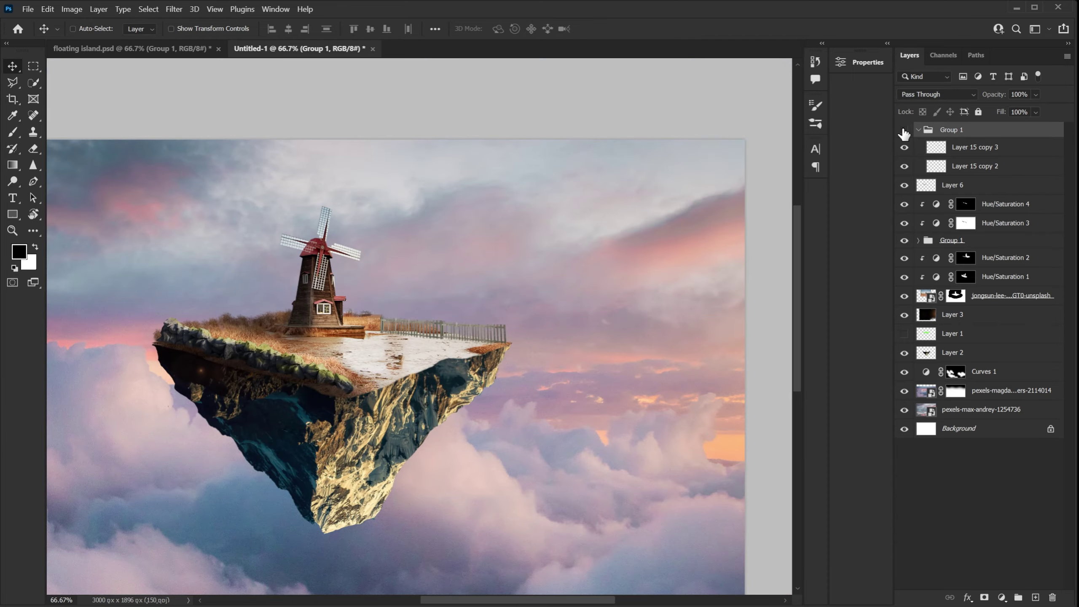
click(904, 130)
click(920, 131)
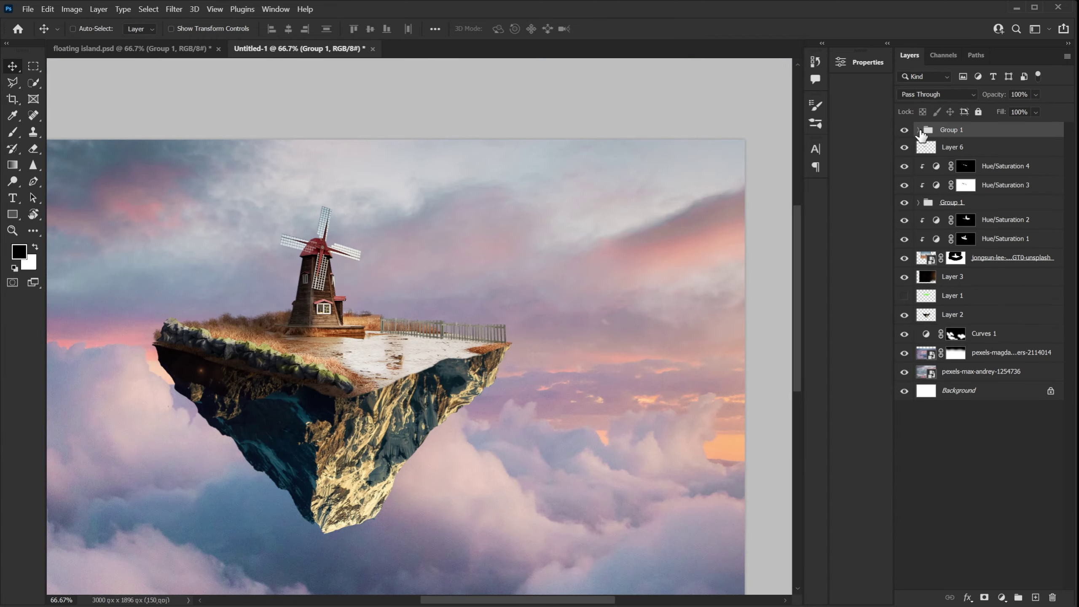
Add a Hue/Saturation adjustment clipped to the fence group and set its lightness to -30
click(1002, 598)
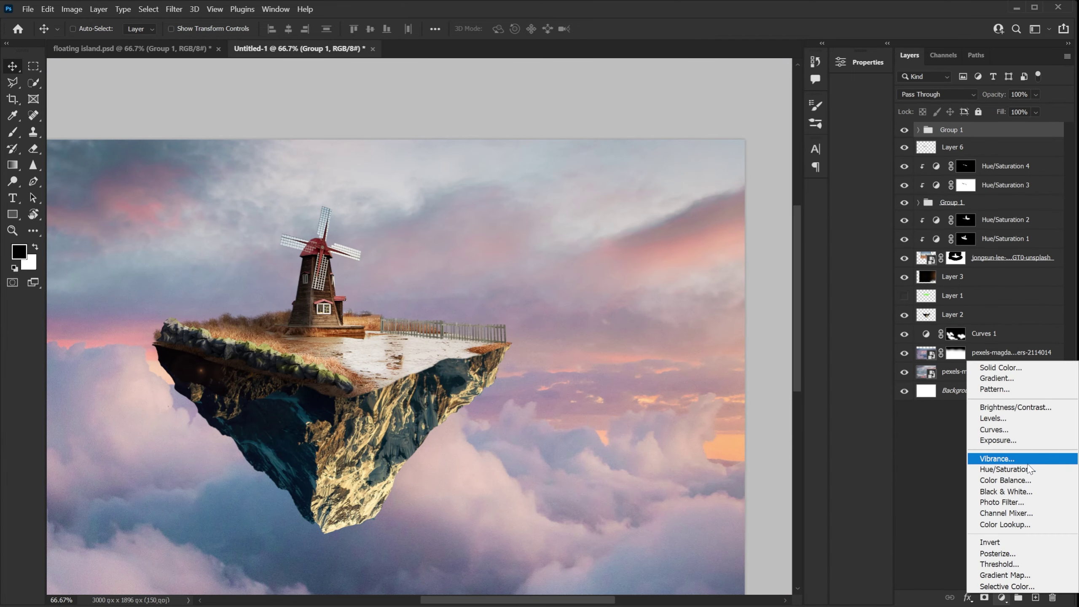
click(1007, 468)
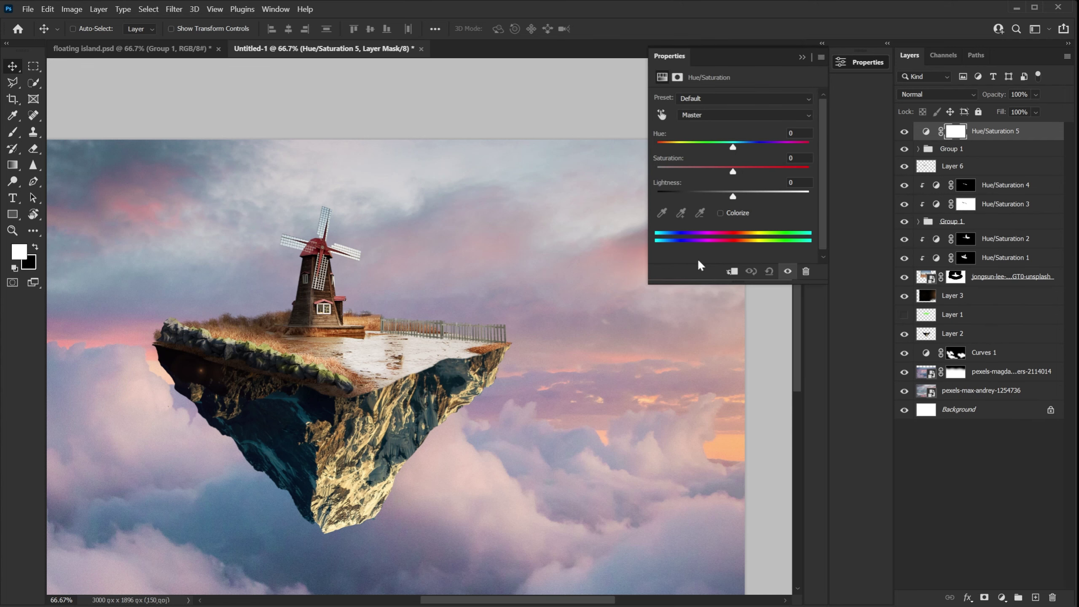
click(732, 271)
drag(733, 197, 712, 198)
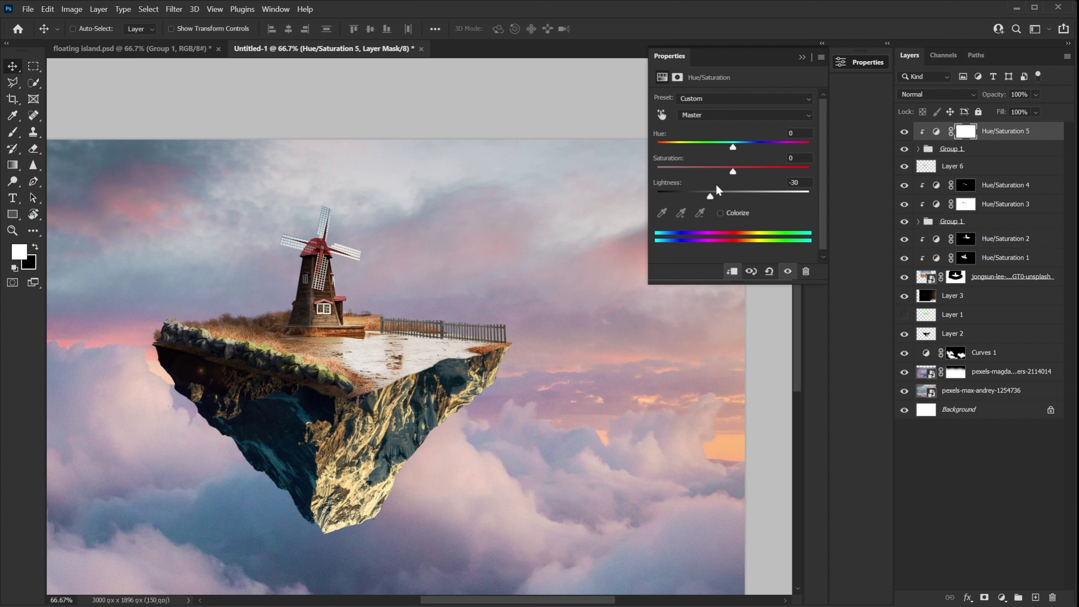
click(805, 54)
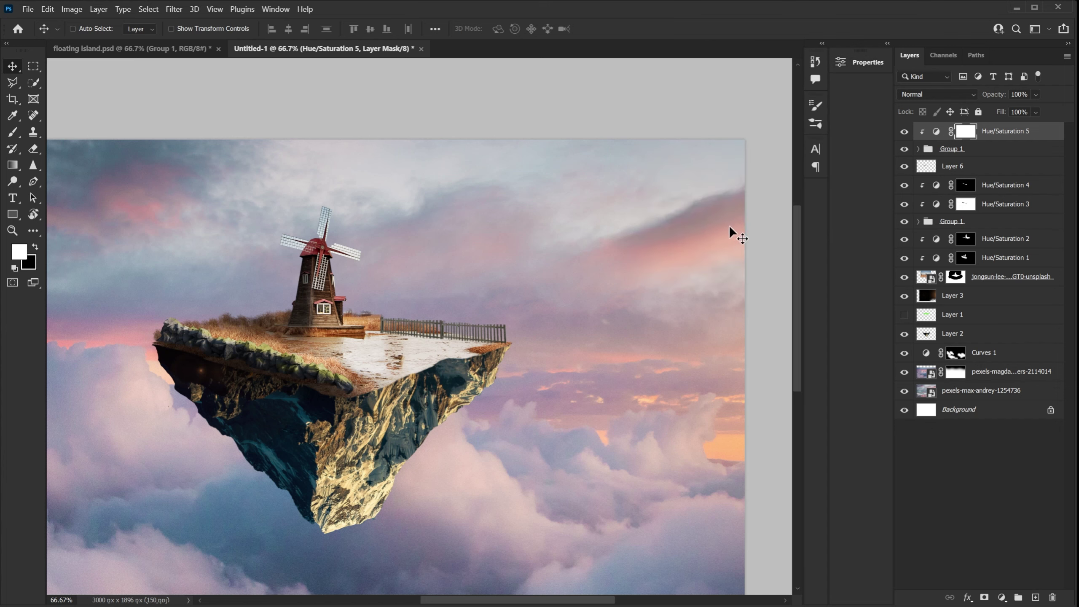
Load a combined selection of both fence layers, Layer 15 copy 2 and Layer 15 copy 3
click(918, 149)
click(993, 194)
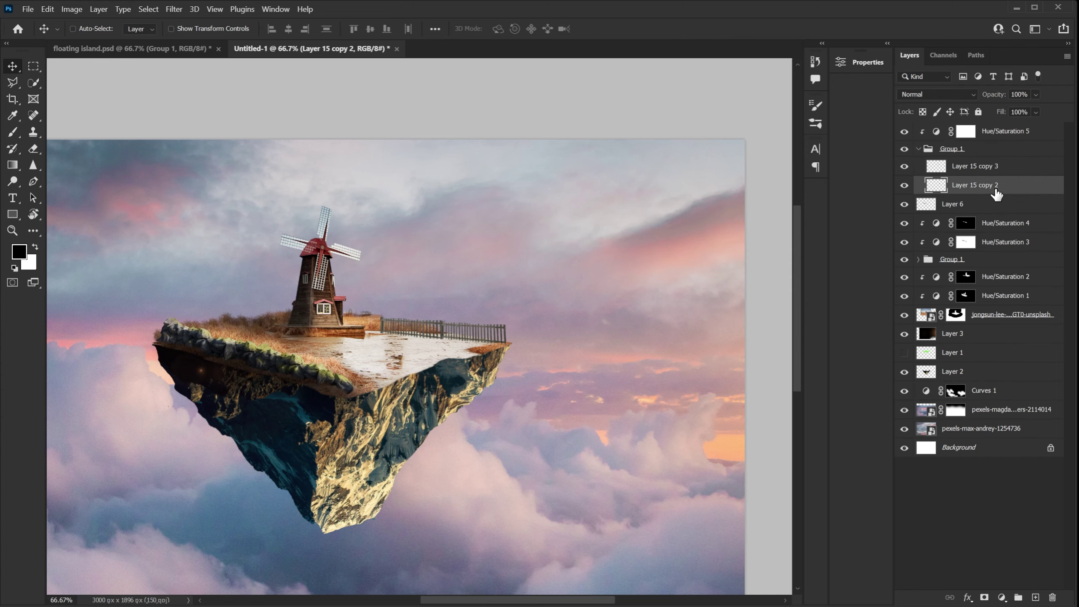
key(ctrl+equal)
key(ctrl+equal)
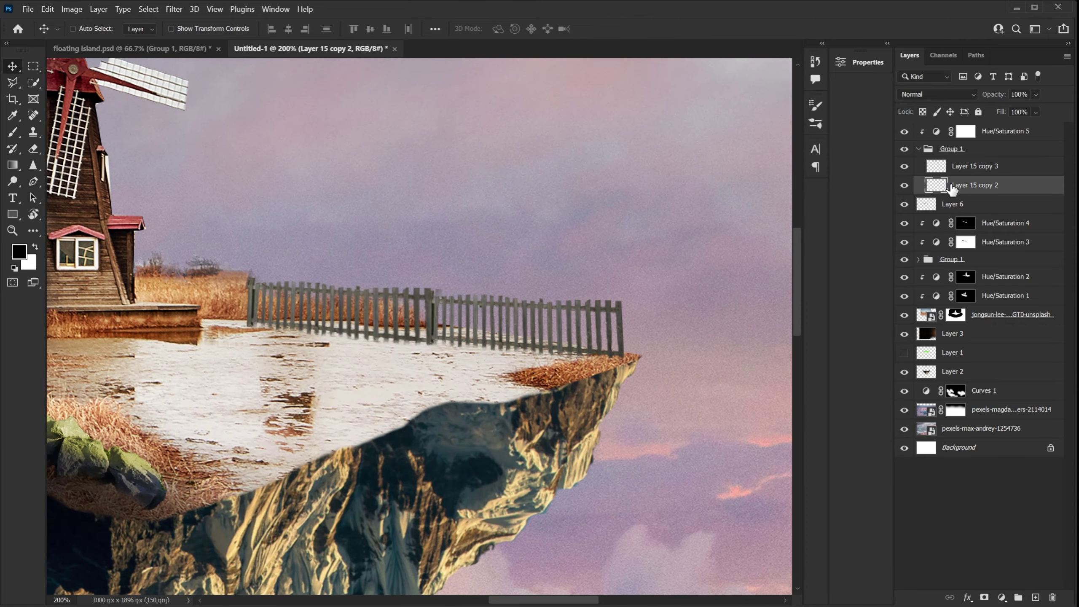
ctrl+click(936, 188)
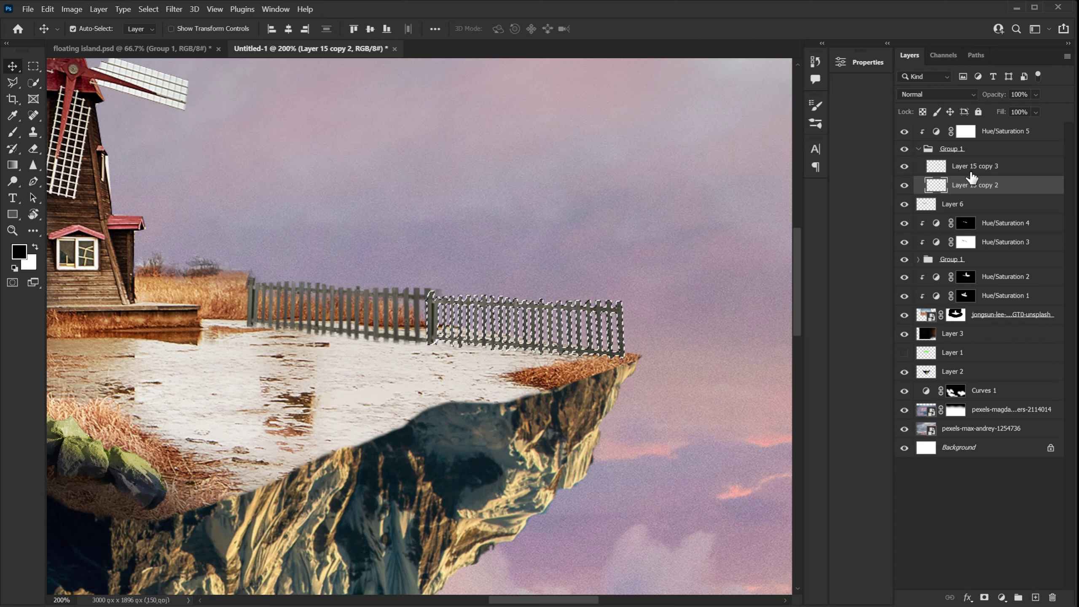
ctrl+shift+click(939, 169)
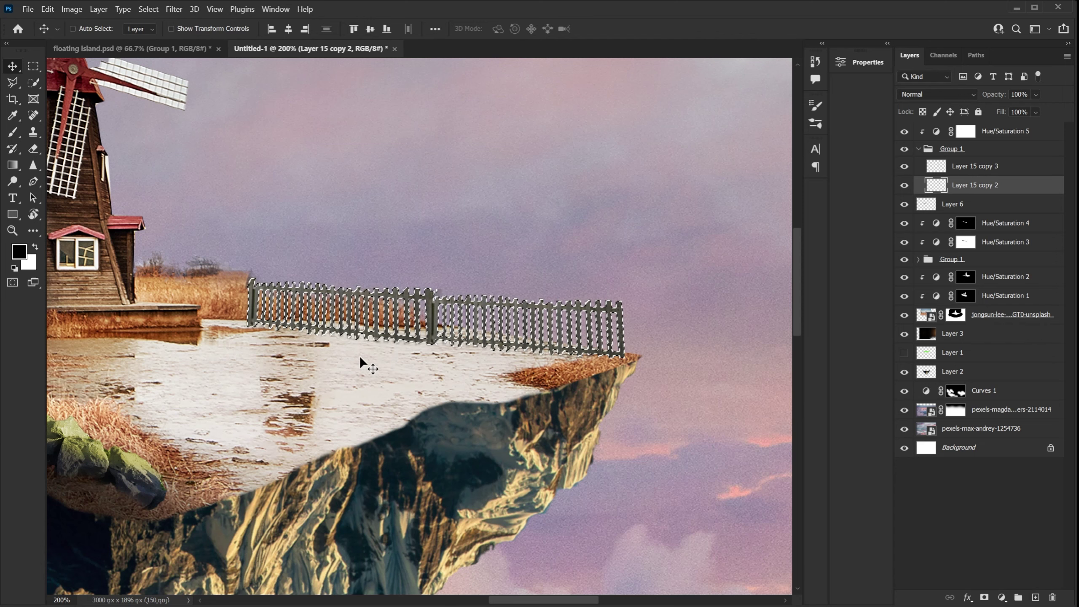
Add a new layer beneath the two fence layers and name it "fence light"
click(1035, 597)
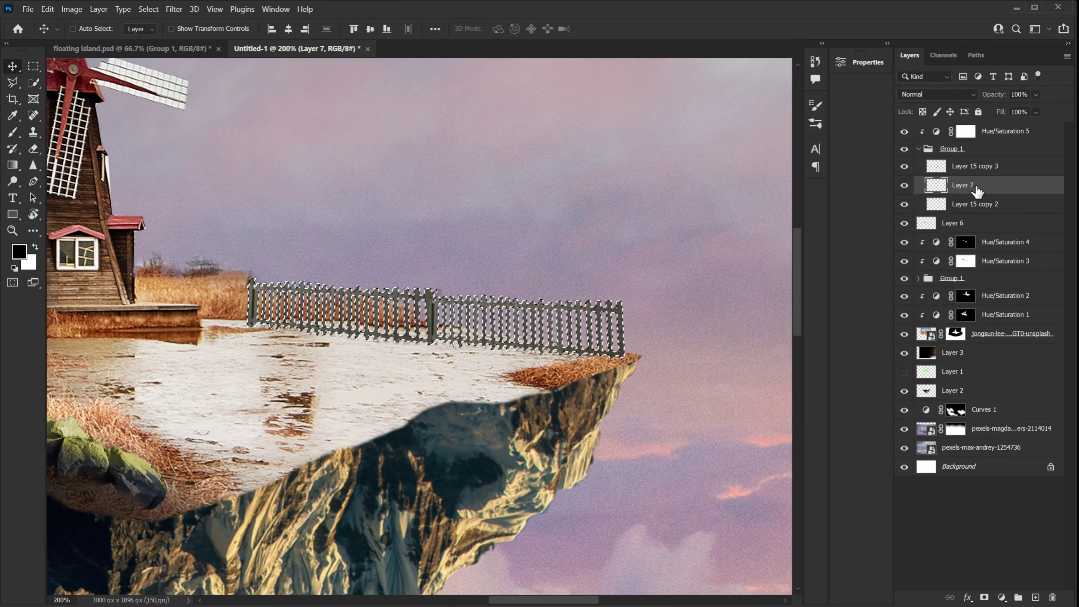
drag(969, 185, 973, 216)
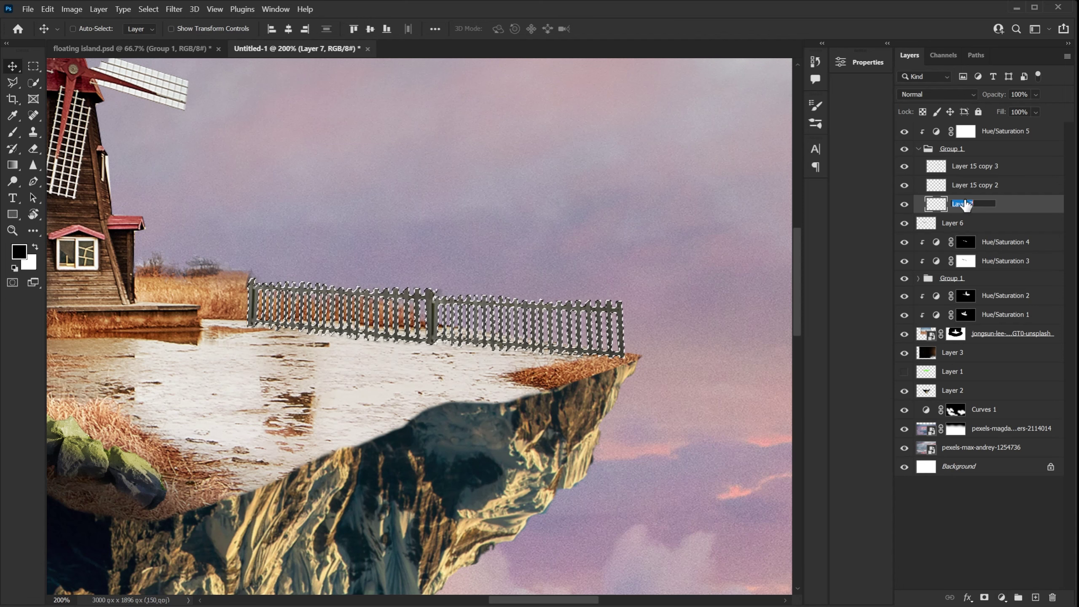
text(fence light)
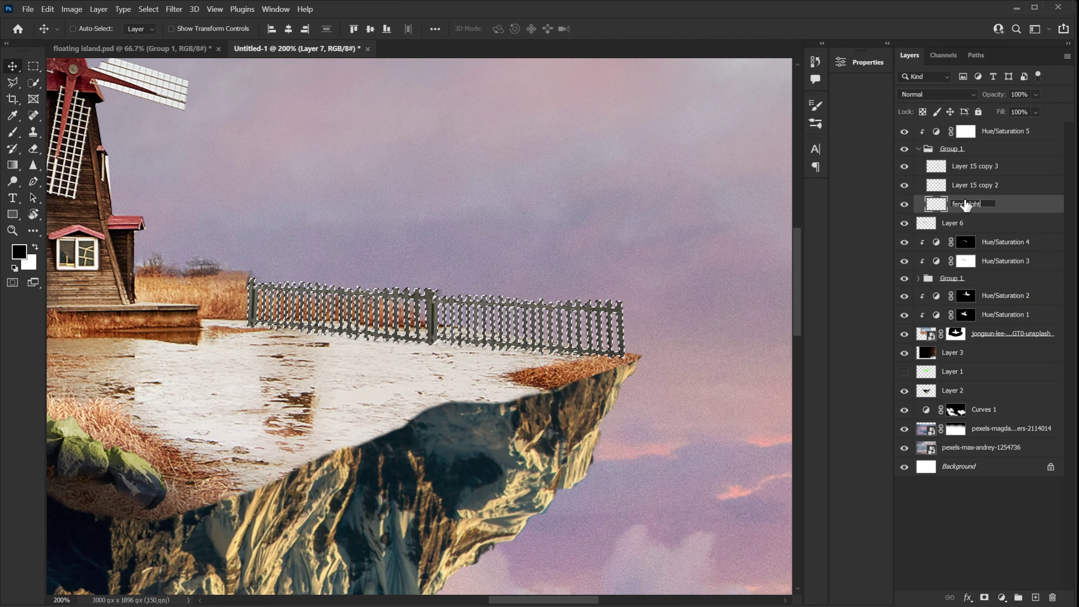
key(Return)
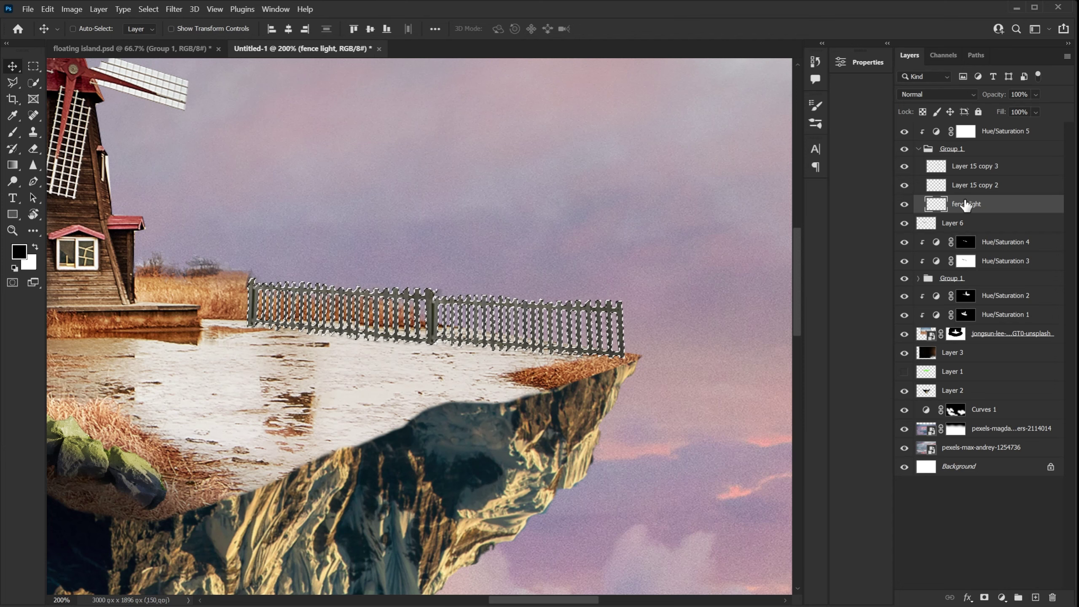
Set the foreground color to golden yellow dbb54d and fill the fence-shaped selection with it on the fence light layer
click(12, 115)
click(19, 251)
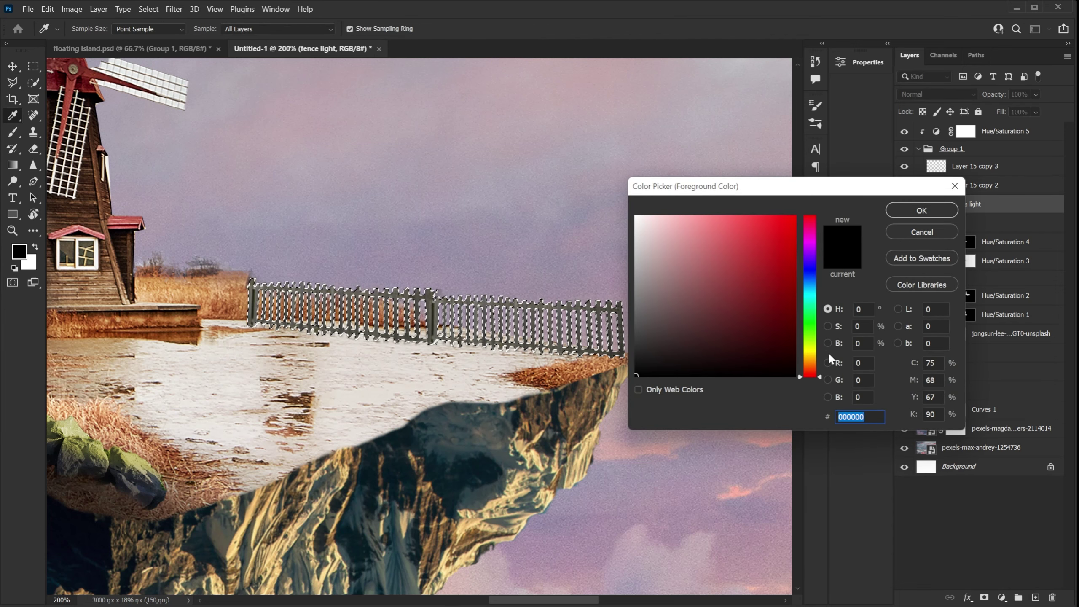
click(812, 357)
click(704, 236)
drag(704, 236, 739, 238)
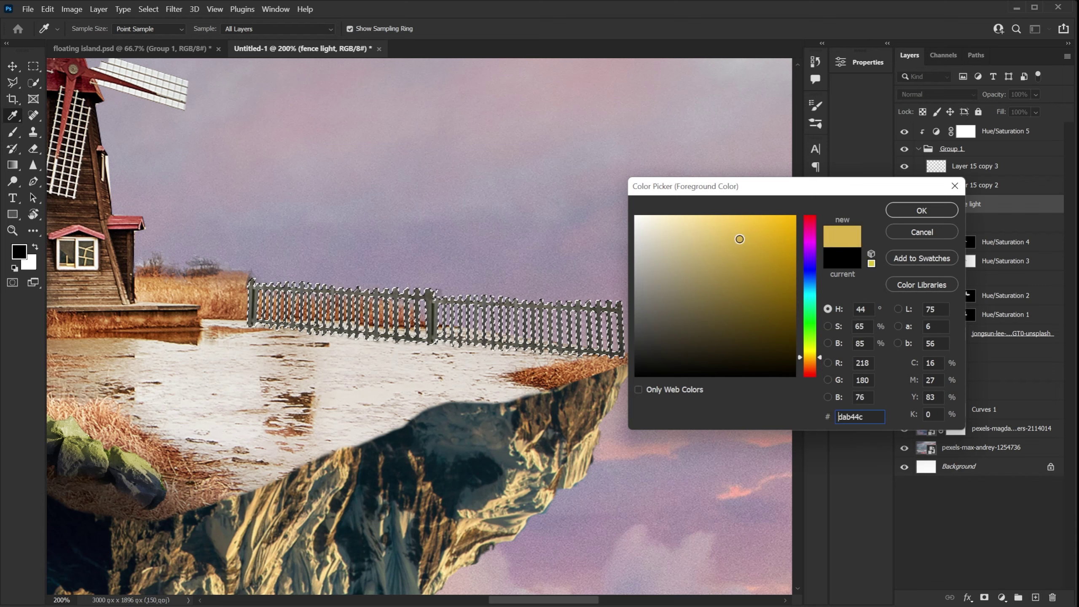
click(922, 210)
key(v)
key(alt+BackSpace)
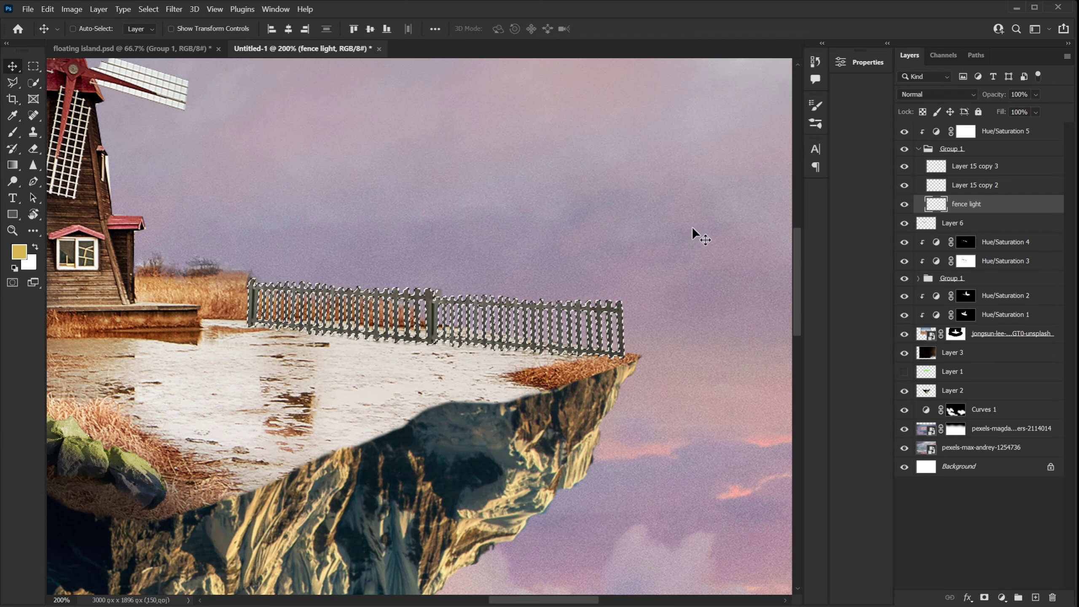
Check the yellow fill with both fence layers briefly hidden, show them again and clear the selection
drag(905, 189, 904, 167)
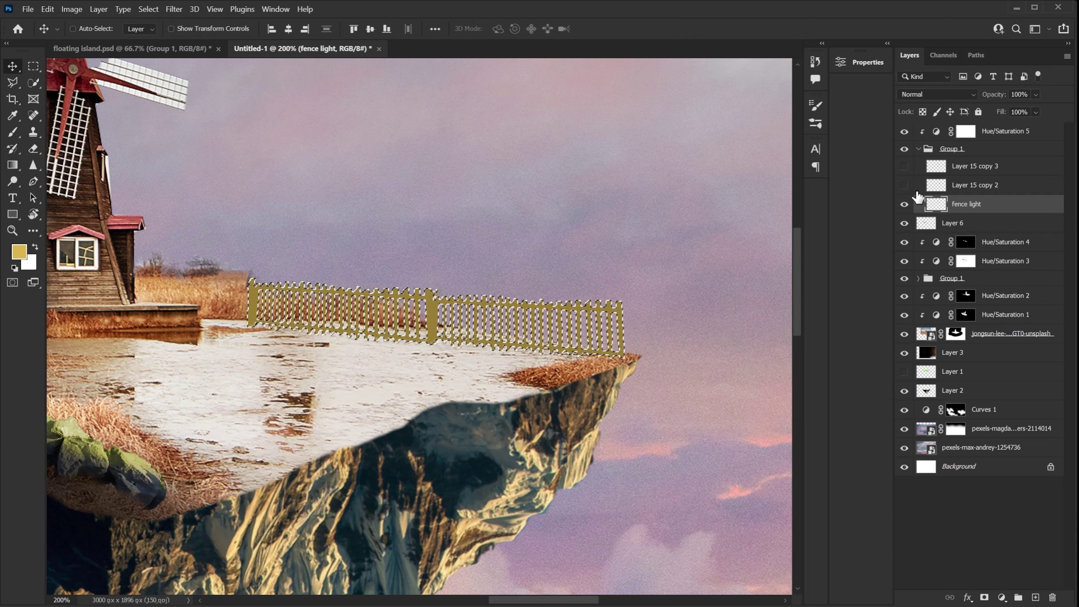
drag(905, 166, 904, 178)
key(ctrl+d)
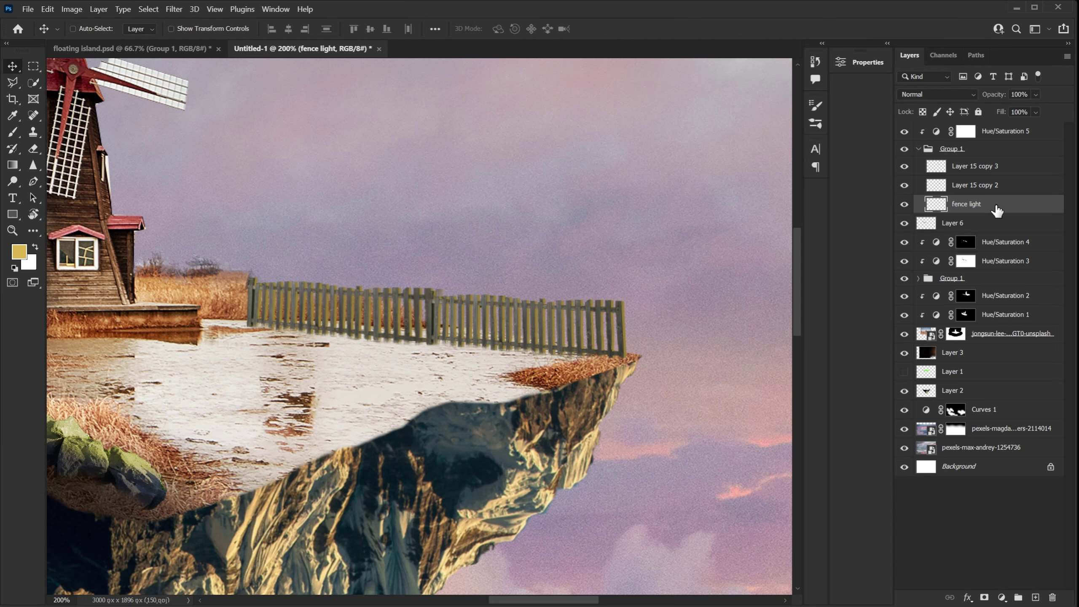
Set the fence light layer's saturation to +49 and lightness to +20, and nudge the layer slightly left
key(ctrl+u)
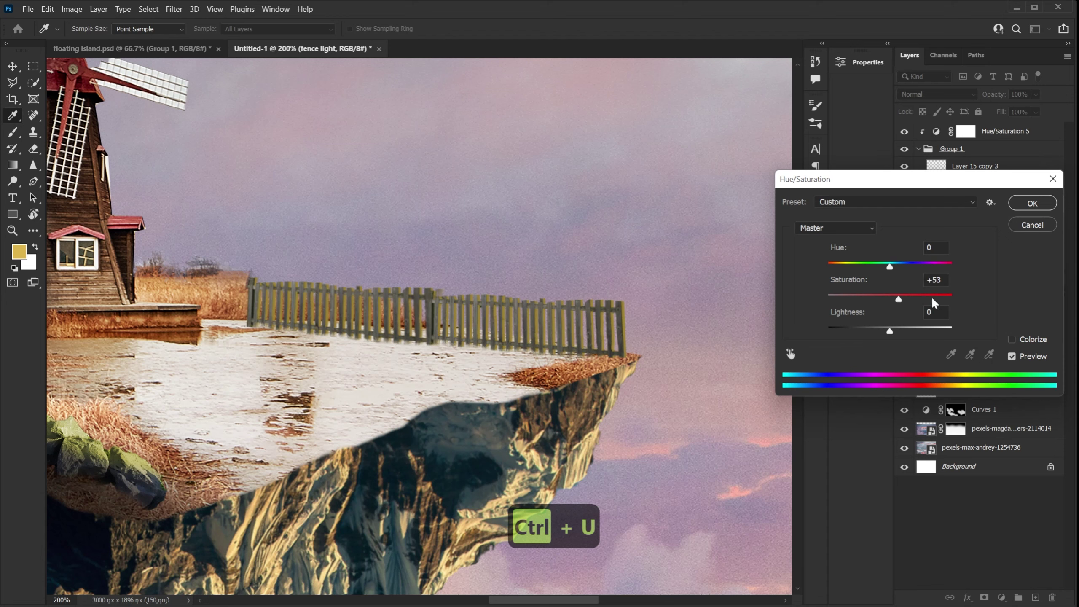
drag(926, 300, 902, 333)
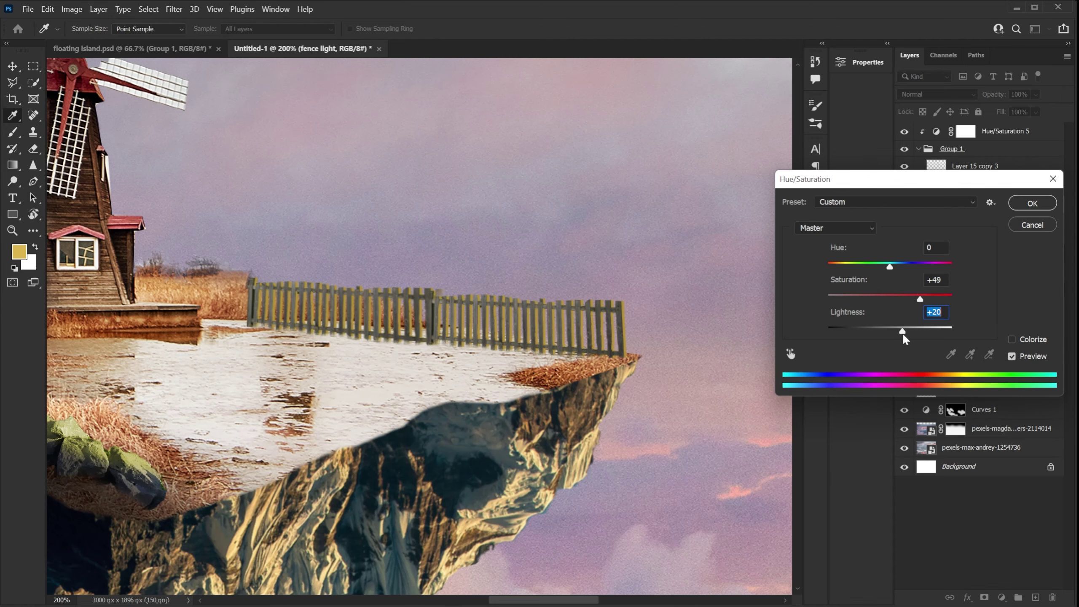
click(1031, 207)
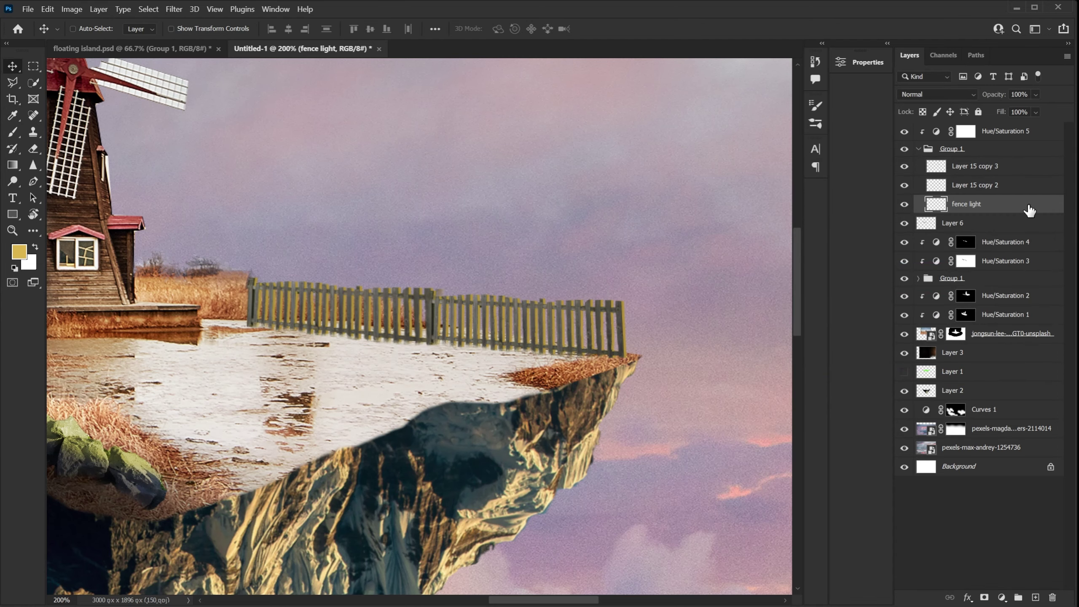
key(Left)
key(ctrl+minus)
key(ctrl+minus)
key(ctrl+minus)
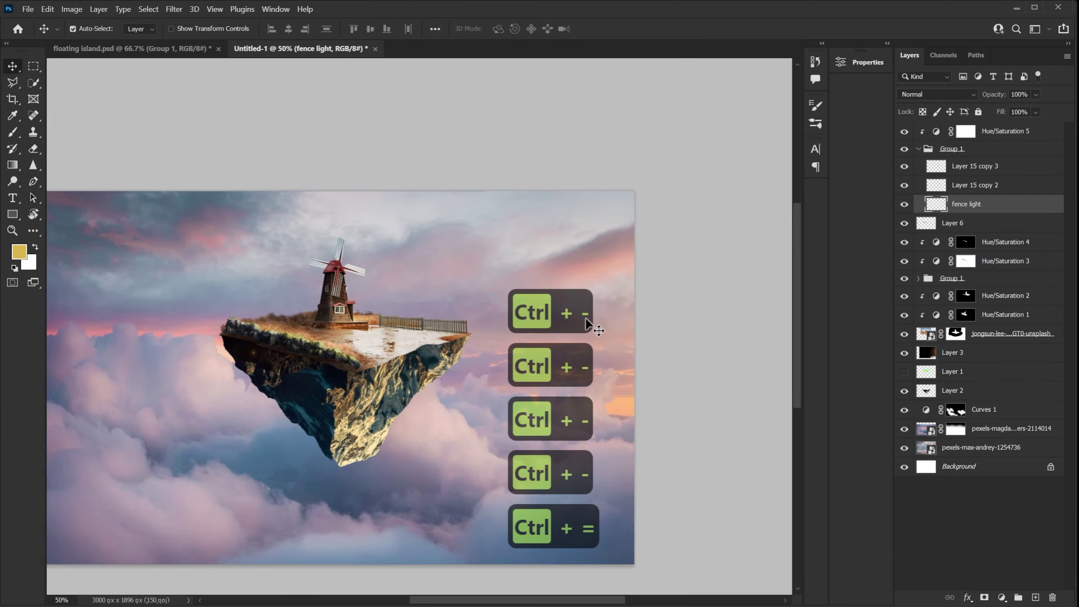
Compare the fence edge highlights with the fence light layer hidden and shown
click(585, 317)
key(ctrl+equal)
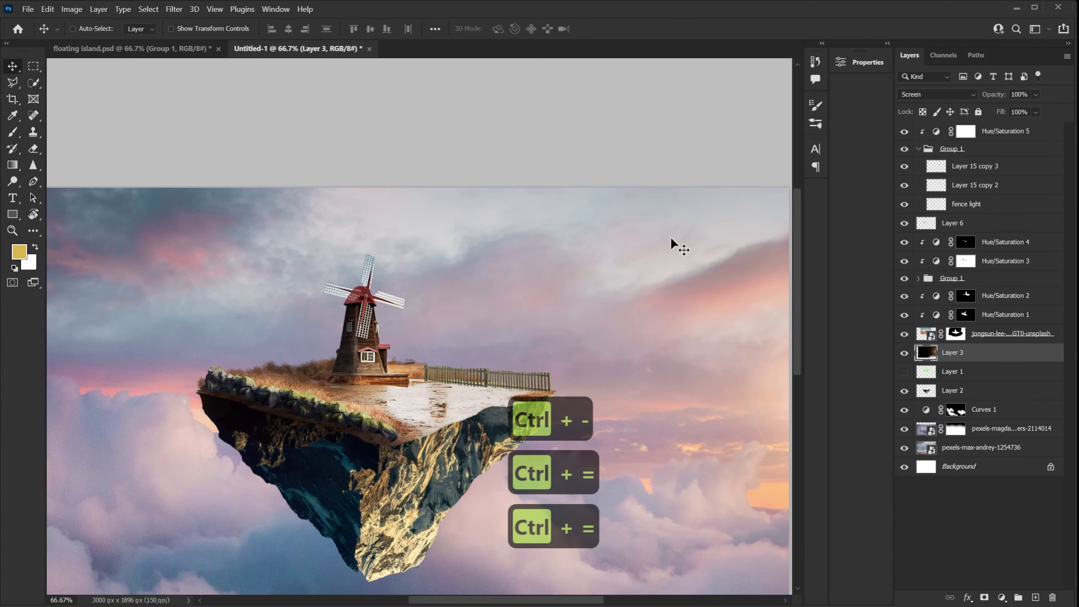
key(ctrl+equal)
drag(662, 313, 623, 301)
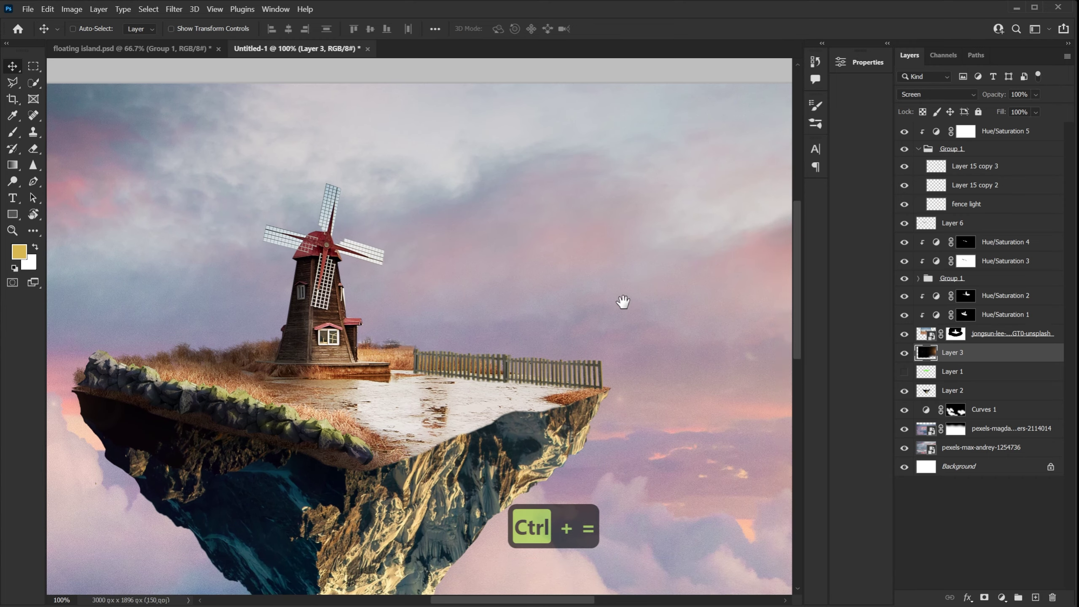
click(965, 204)
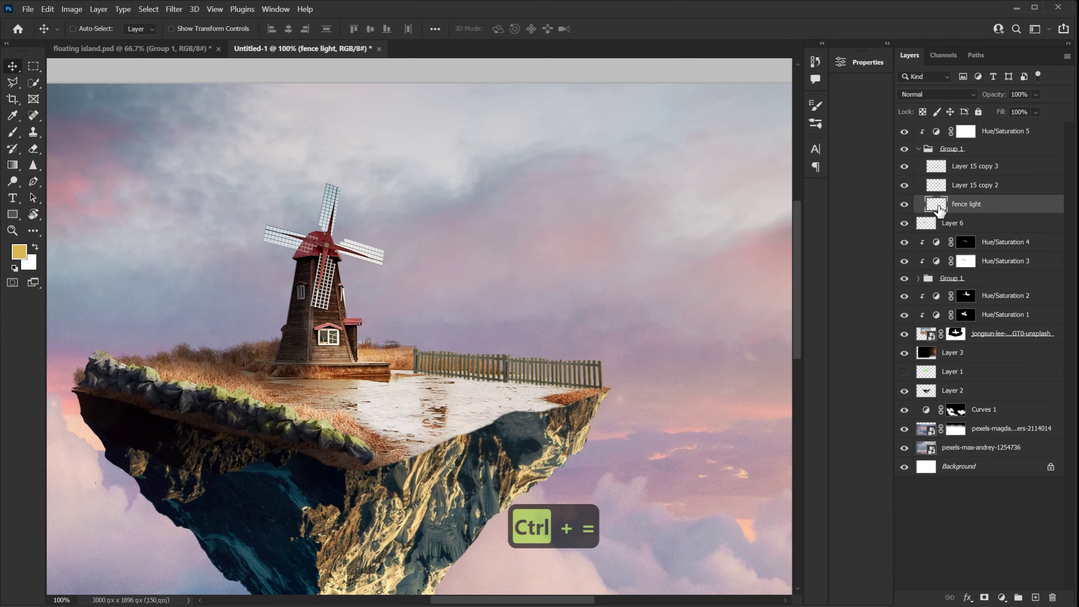
click(905, 204)
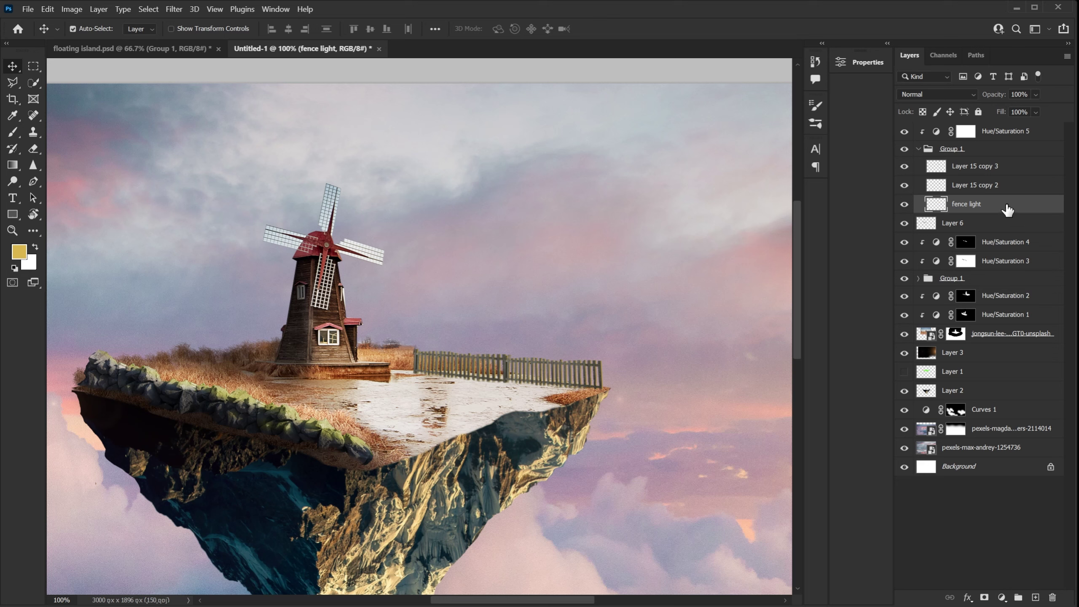
Duplicate the fence light layer, place the copy beneath it and name the copy "fence shadow"
key(ctrl+j)
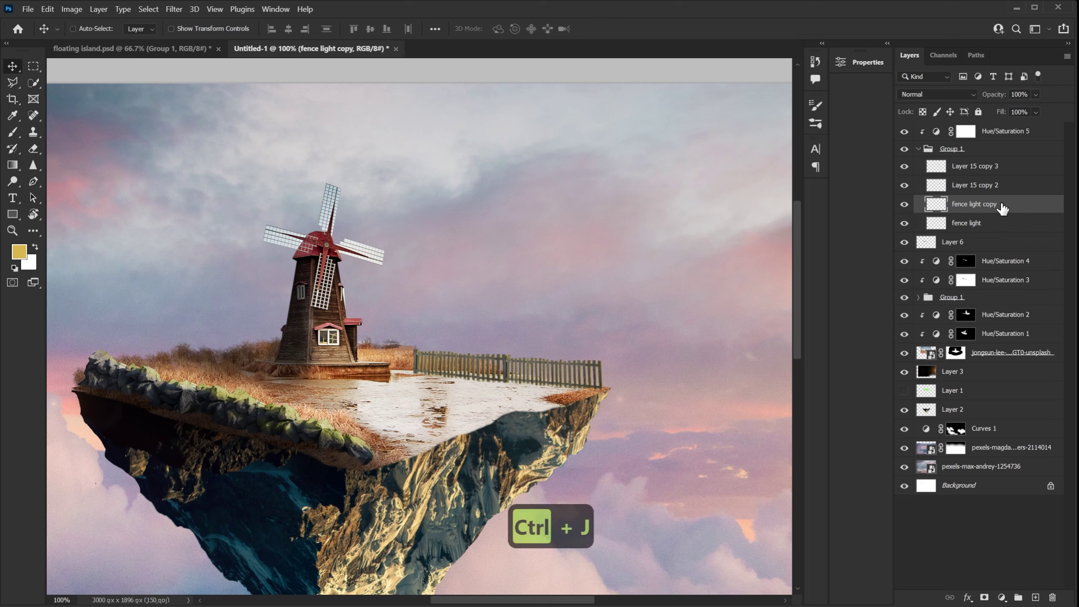
drag(1005, 210, 986, 224)
double_click(983, 223)
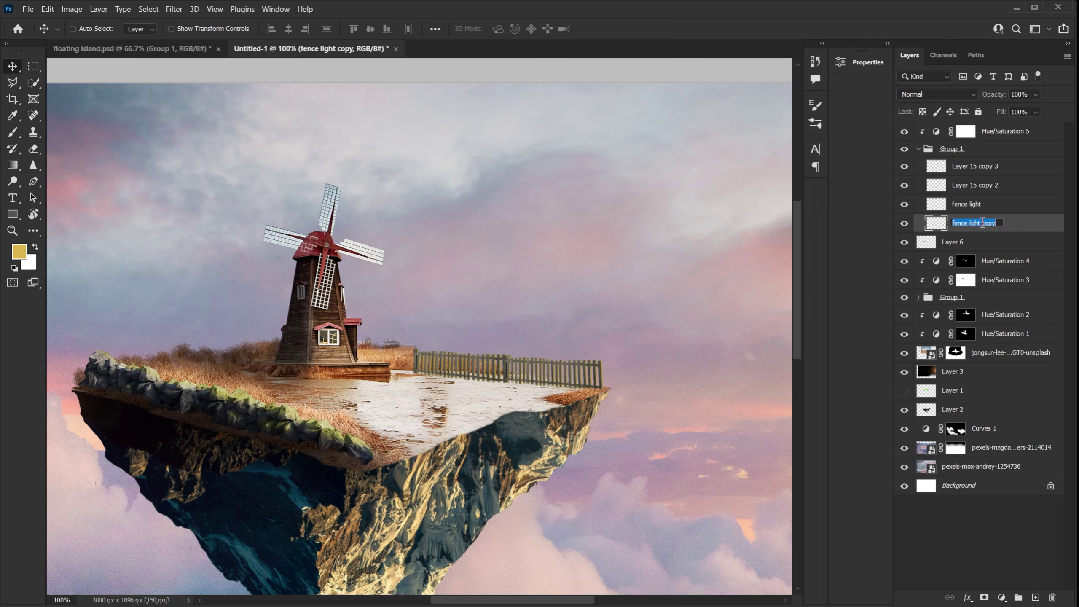
text(f)
key(Return)
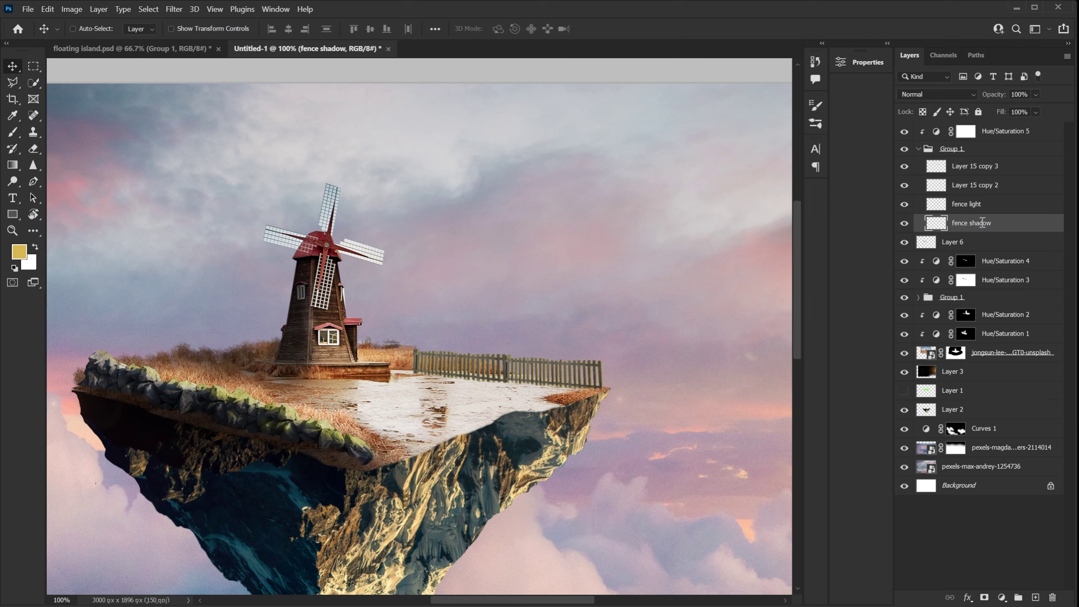
Flip the fence shadow layer vertically and move it onto the ground in front of the fence
key(ctrl+t)
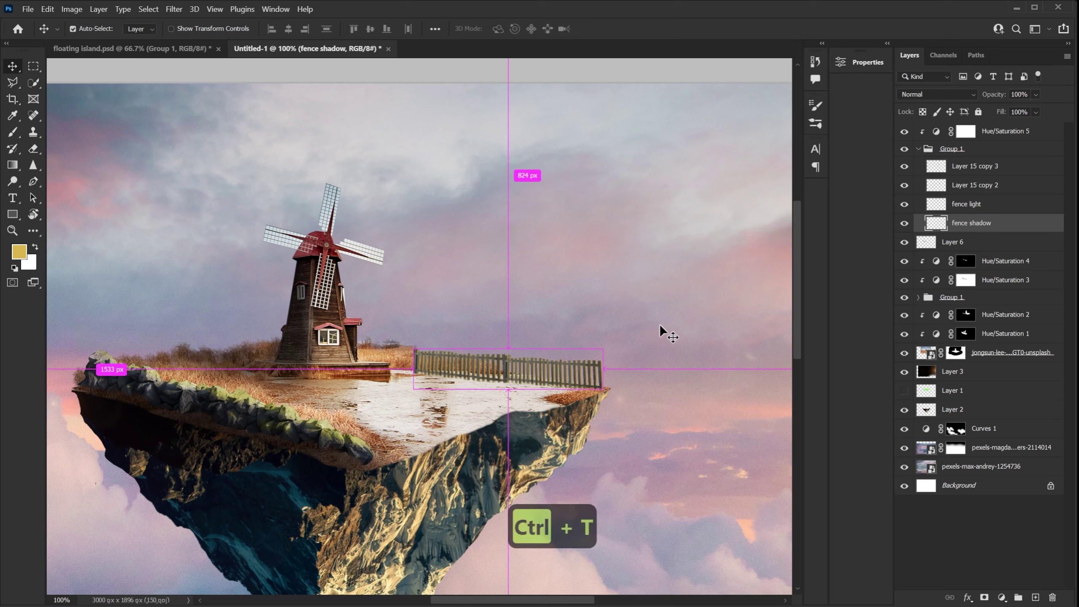
right_click(533, 368)
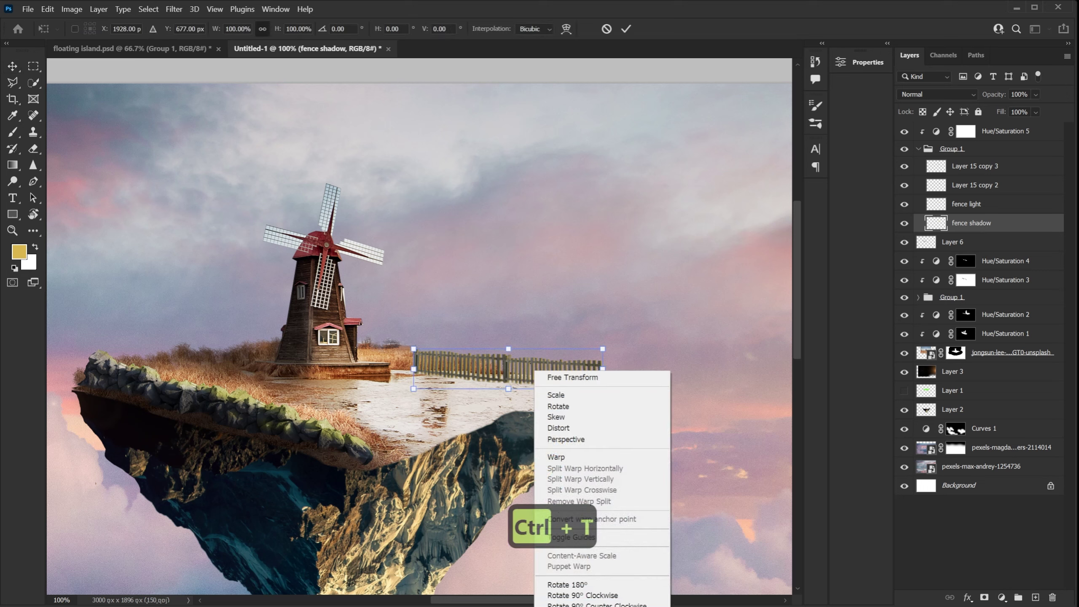
click(569, 606)
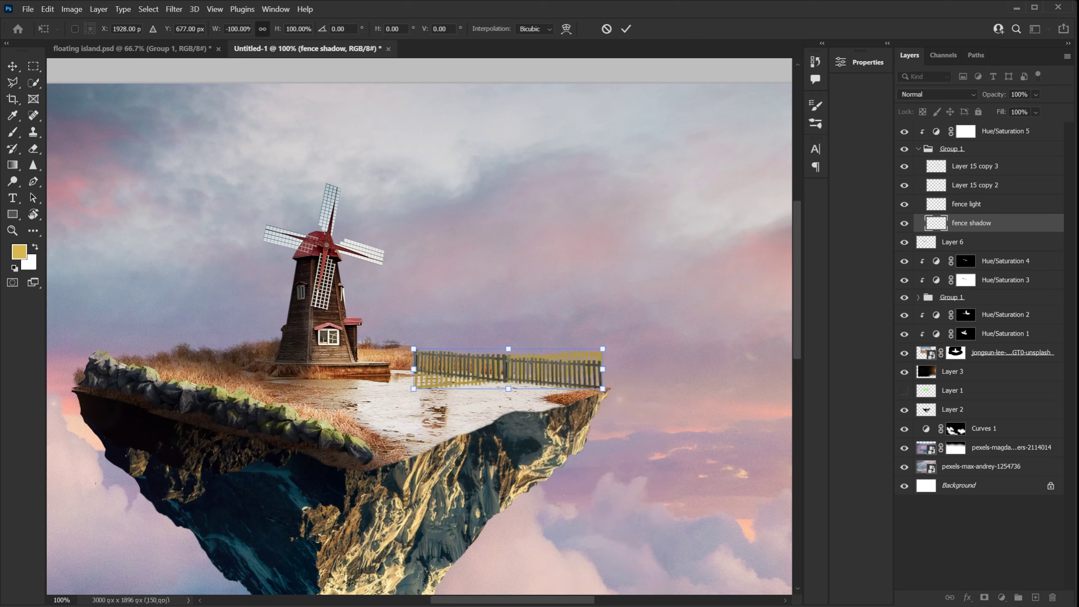
key(ctrl+z)
right_click(549, 370)
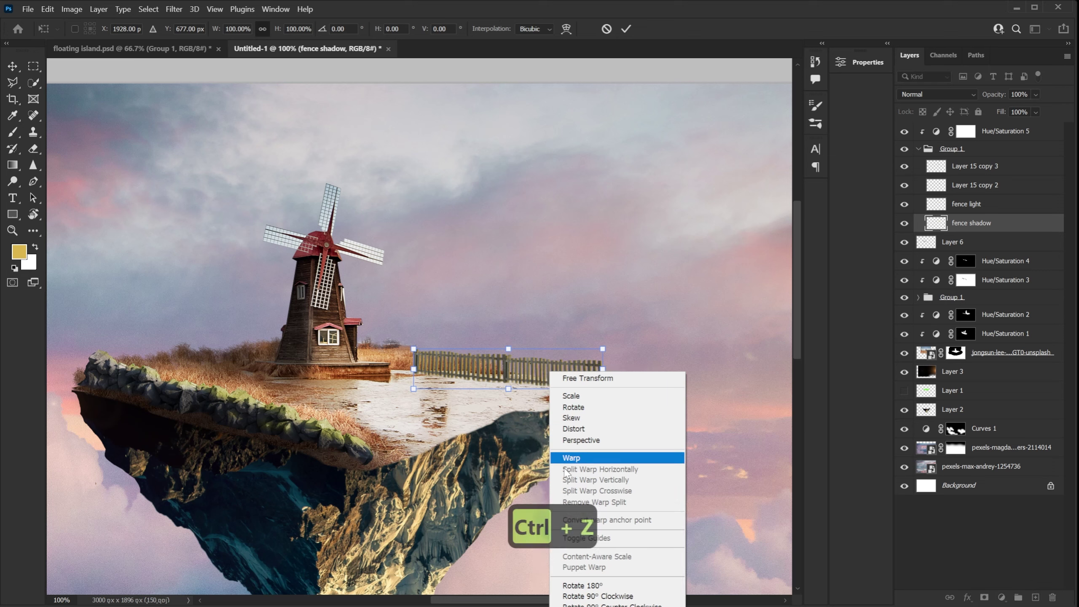
click(568, 606)
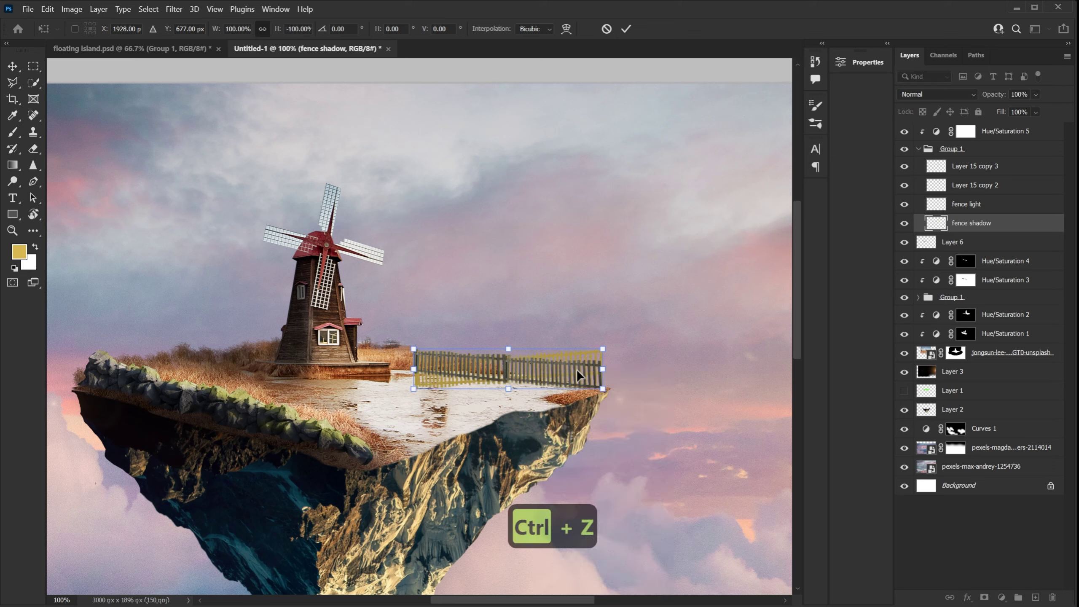
drag(576, 369, 570, 410)
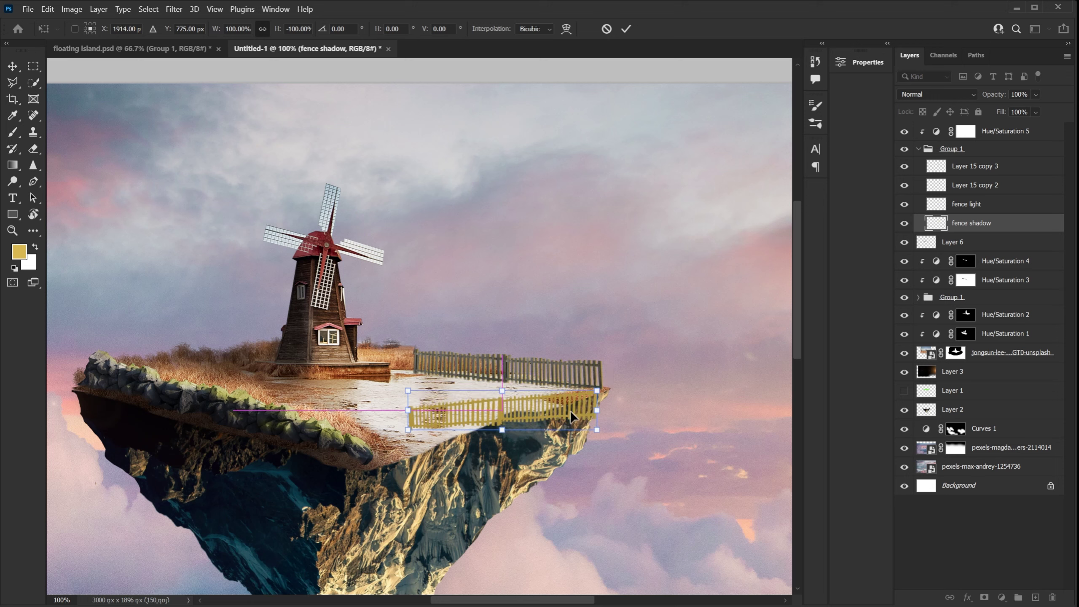
Rotate the flipped shadow about 6° and skew it about -63° so it lies flat along the ground from the fence base
drag(408, 390, 401, 378)
drag(412, 436, 367, 386)
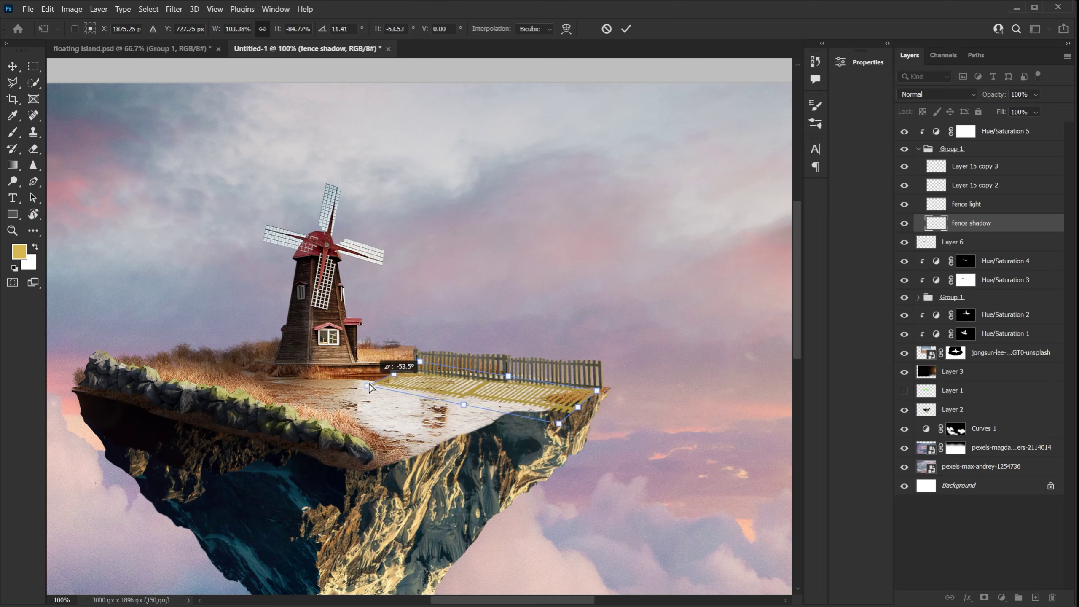
drag(597, 429, 529, 416)
drag(508, 377, 532, 378)
drag(615, 393, 595, 388)
drag(367, 386, 359, 384)
drag(444, 364, 417, 373)
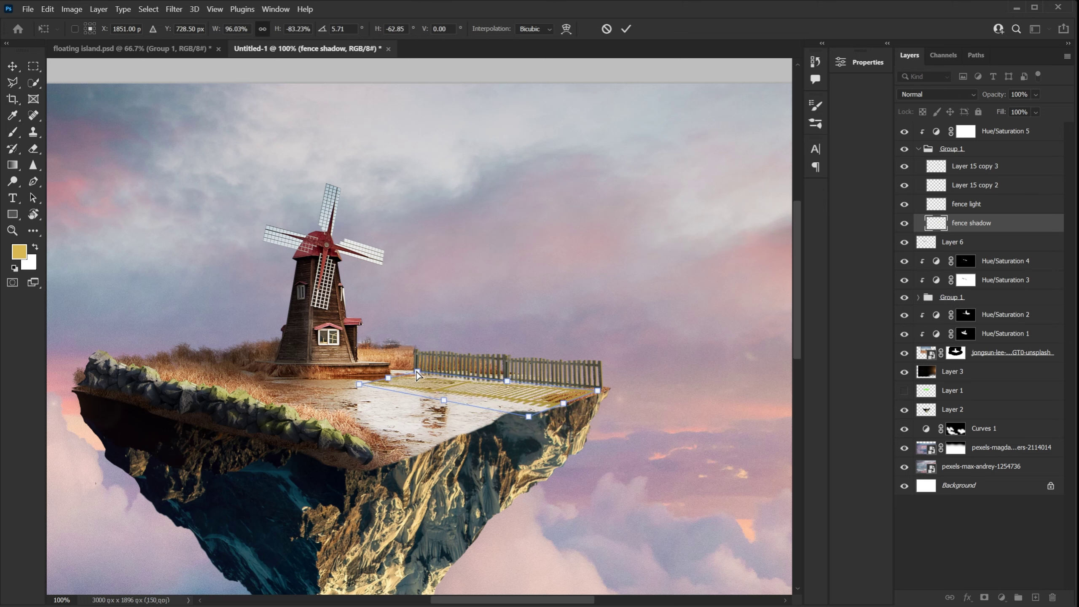
Fine-tune the shadow's width and skew to line up with the fence posts and apply the transformation
drag(508, 380, 541, 384)
drag(451, 372, 410, 372)
drag(630, 391, 601, 392)
drag(457, 377, 463, 377)
drag(511, 379, 513, 378)
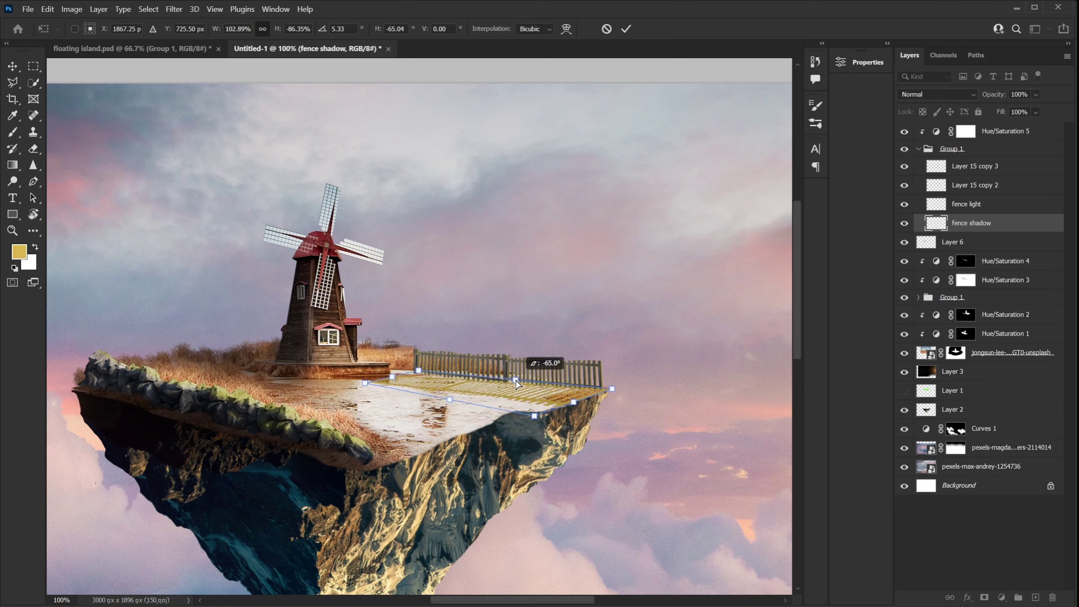
drag(611, 390, 599, 387)
drag(507, 379, 508, 378)
key(Return)
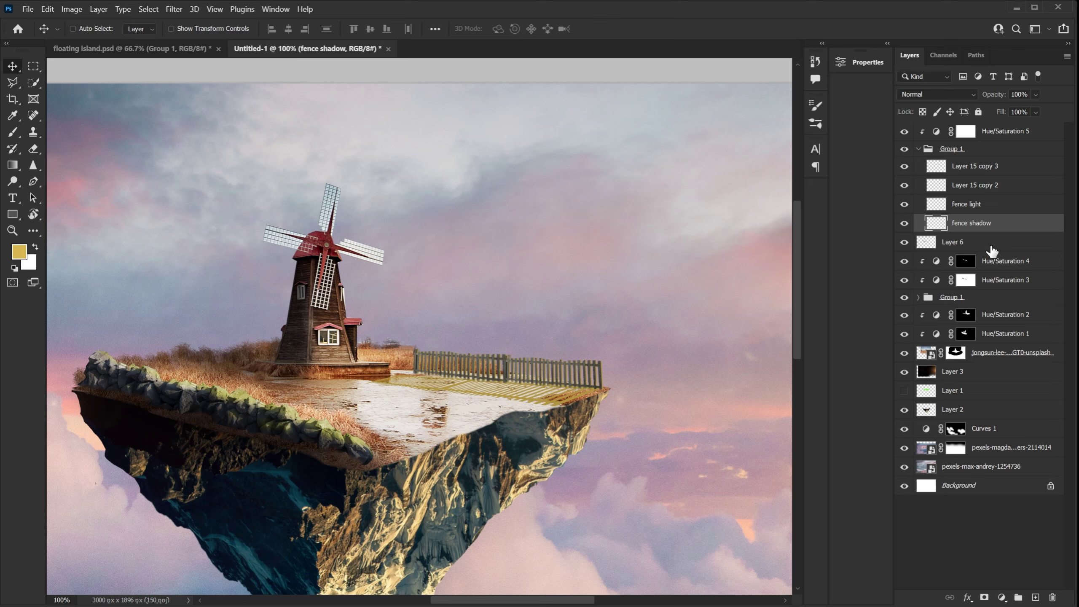
Turn the fence shadow black with lightness -100 and lower the layer's opacity to 61%
key(ctrl+u)
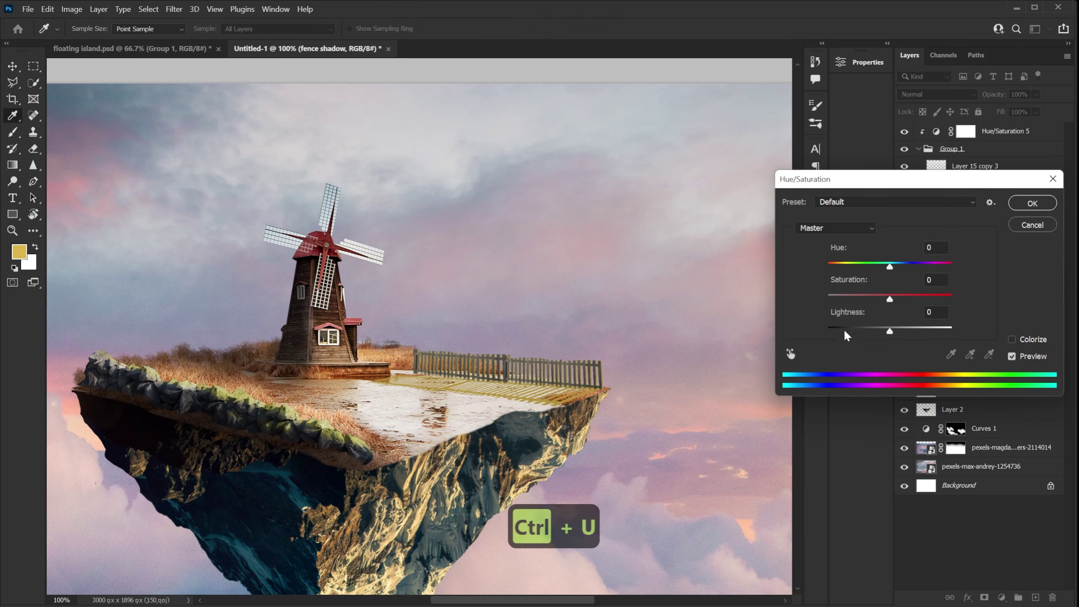
drag(881, 332, 762, 318)
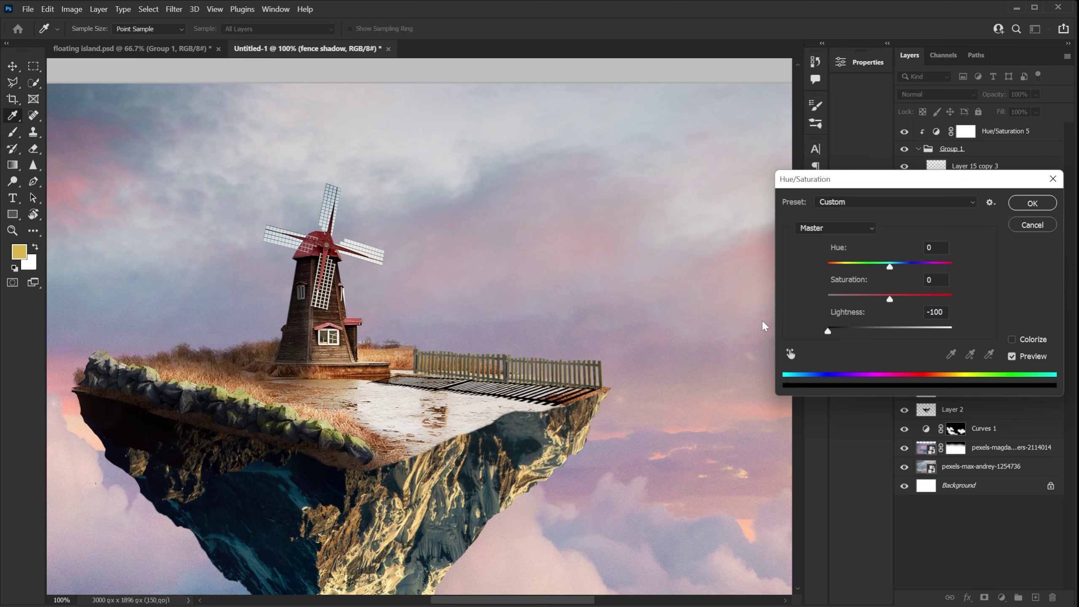
click(1035, 205)
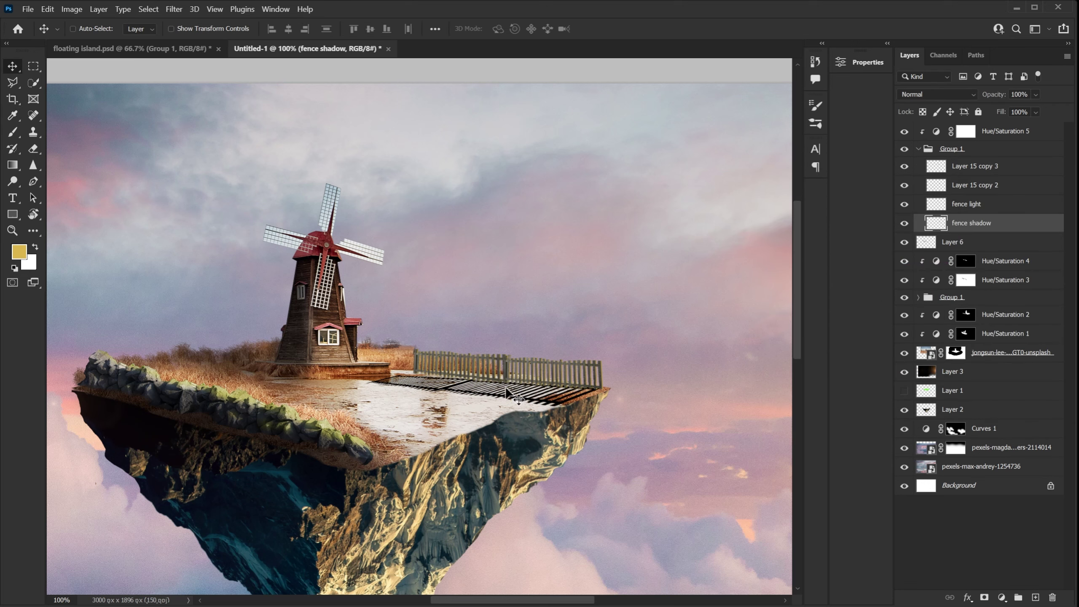
drag(506, 388, 512, 390)
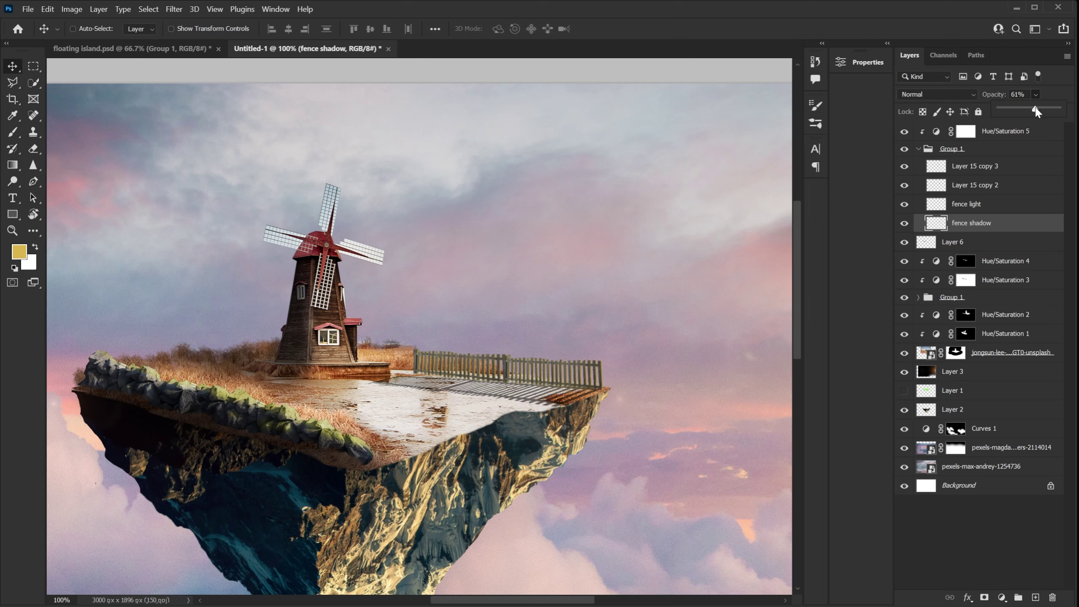
drag(1032, 108, 1035, 109)
click(972, 226)
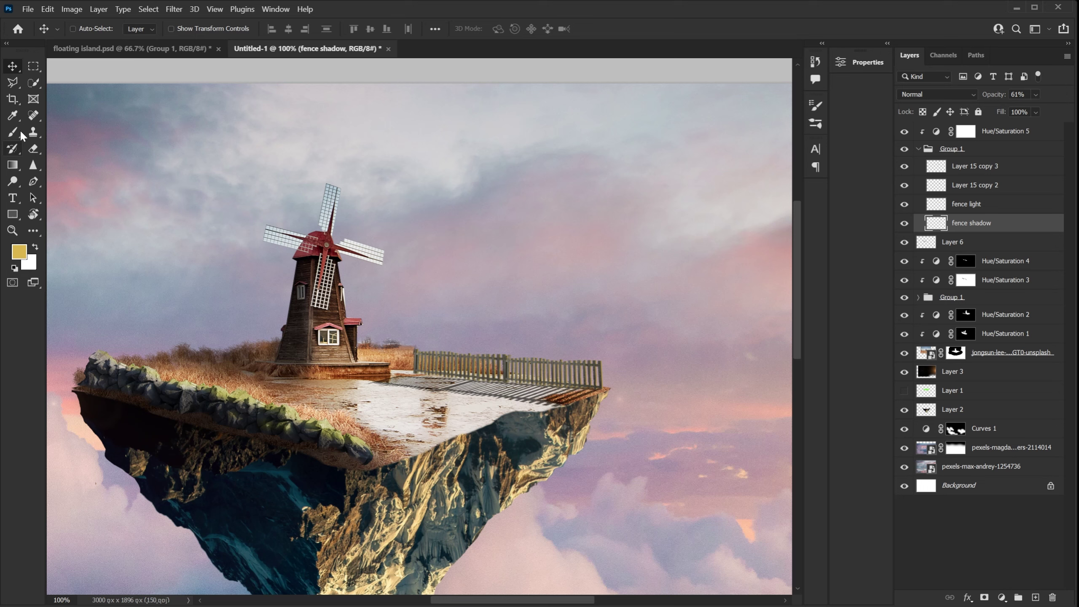
Fade the outer edge of the fence shadow using the Eraser with a soft 190 px brush
click(35, 149)
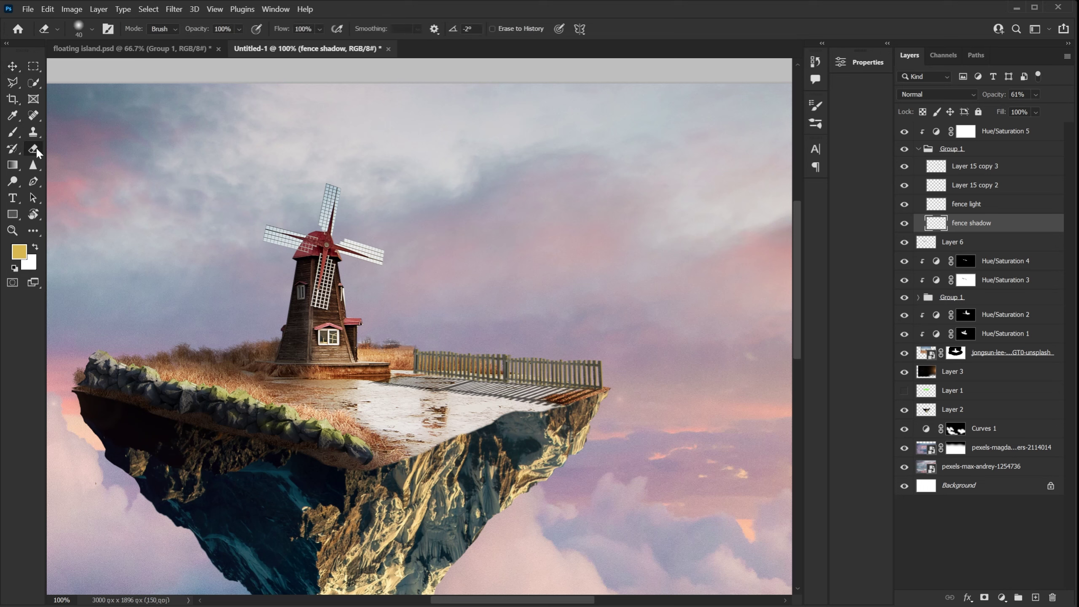
right_click(403, 307)
drag(509, 340, 526, 343)
click(326, 398)
mouse_move(527, 442)
mouse_down()
mouse_move(498, 435)
mouse_move(557, 442)
mouse_move(482, 432)
mouse_move(557, 444)
mouse_up()
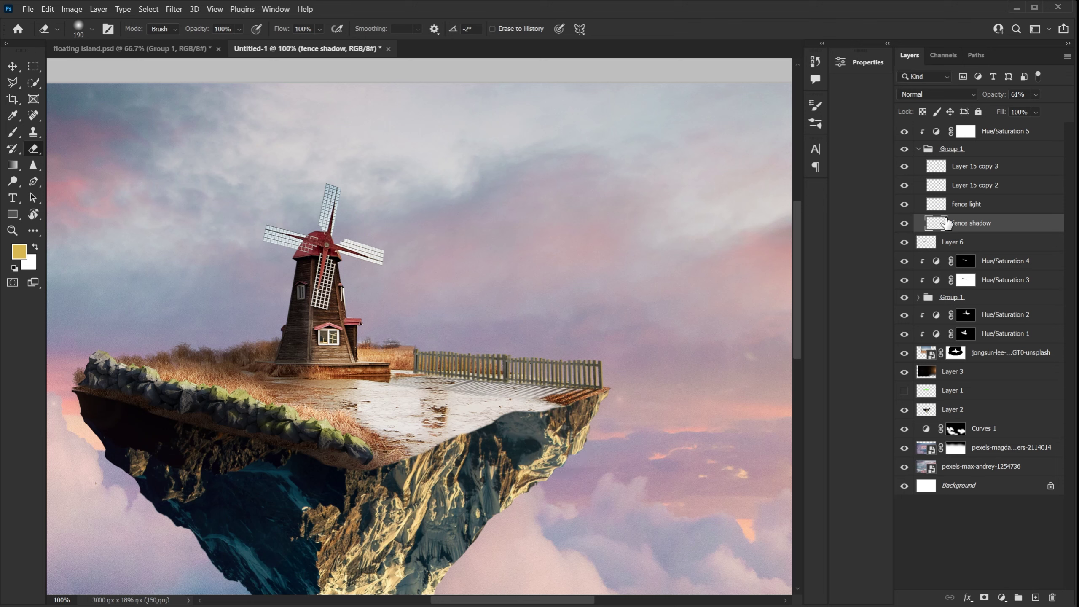
Check the faded fence shadow by hiding and showing its layer and viewing the whole composition
click(905, 223)
click(905, 224)
key(ctrl+minus)
key(ctrl+minus)
key(ctrl+equal)
key(ctrl+equal)
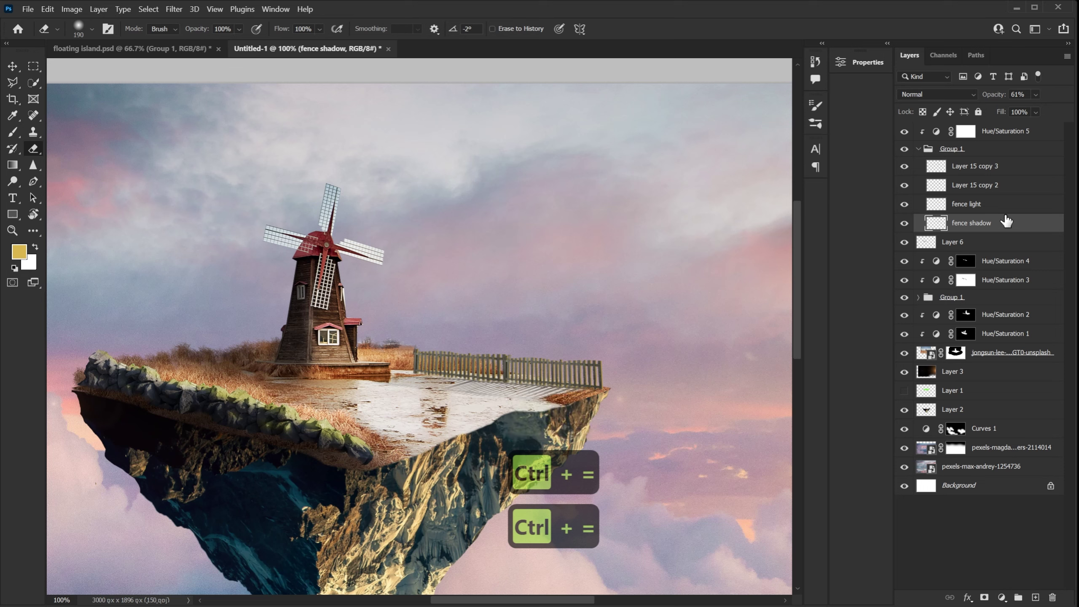
Collapse the fence group, then add a new layer above Hue/Saturation 5 and ready the Brush with default black
click(1002, 172)
click(1019, 132)
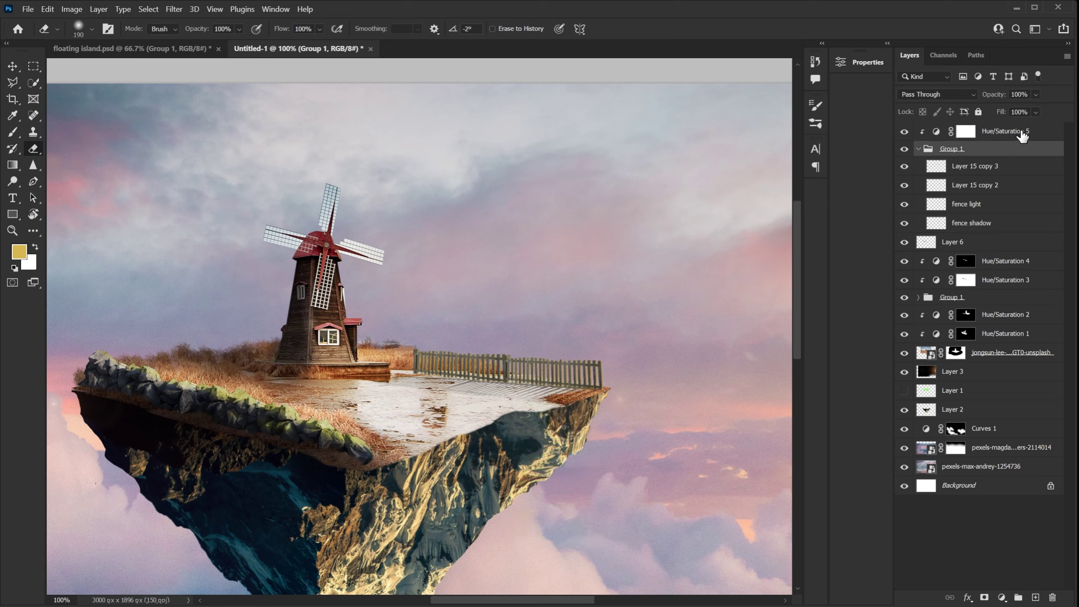
click(919, 149)
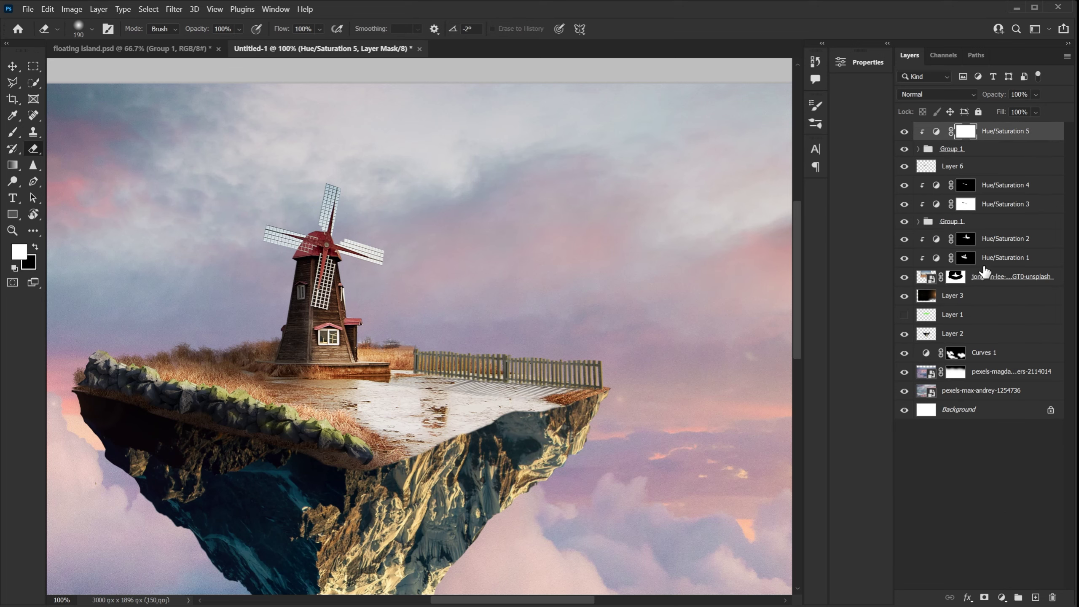
click(1035, 598)
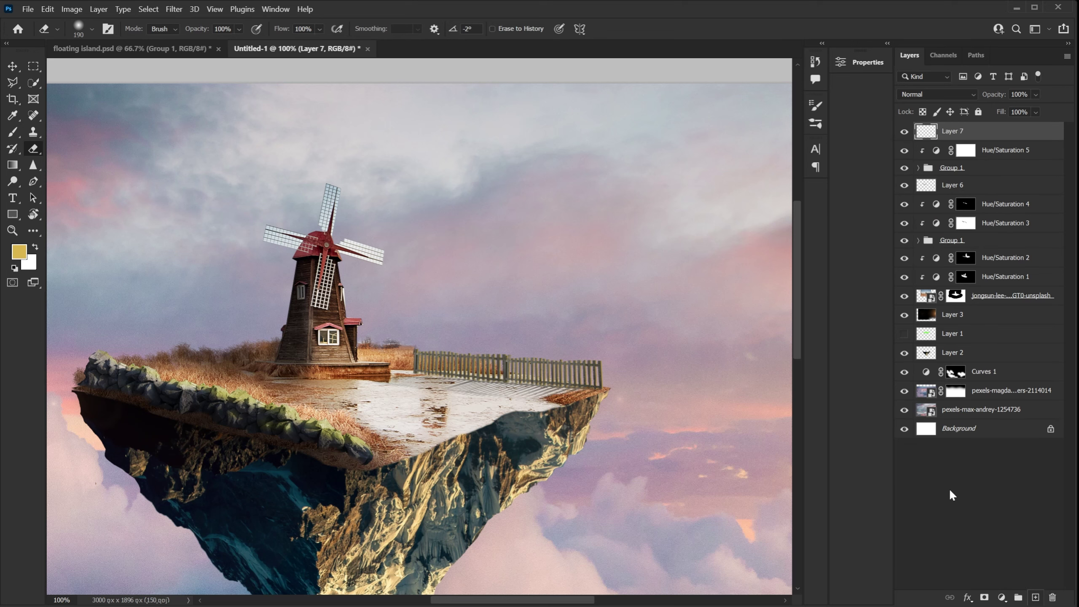
click(17, 136)
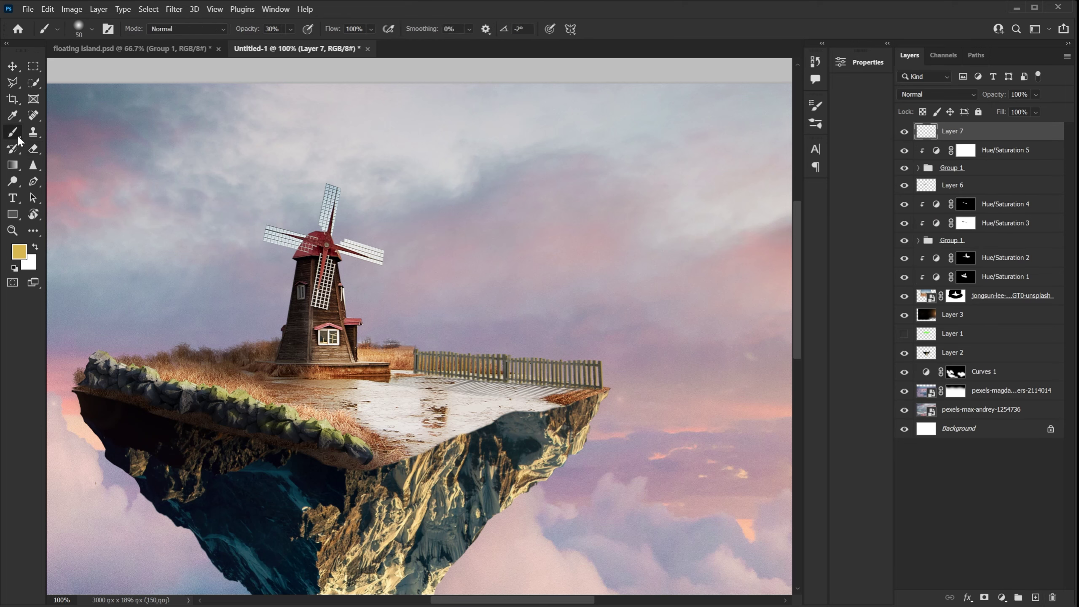
click(13, 268)
Try painting black shading along the ground by the fence at 30% brush opacity, and undo the strokes
drag(413, 368, 585, 398)
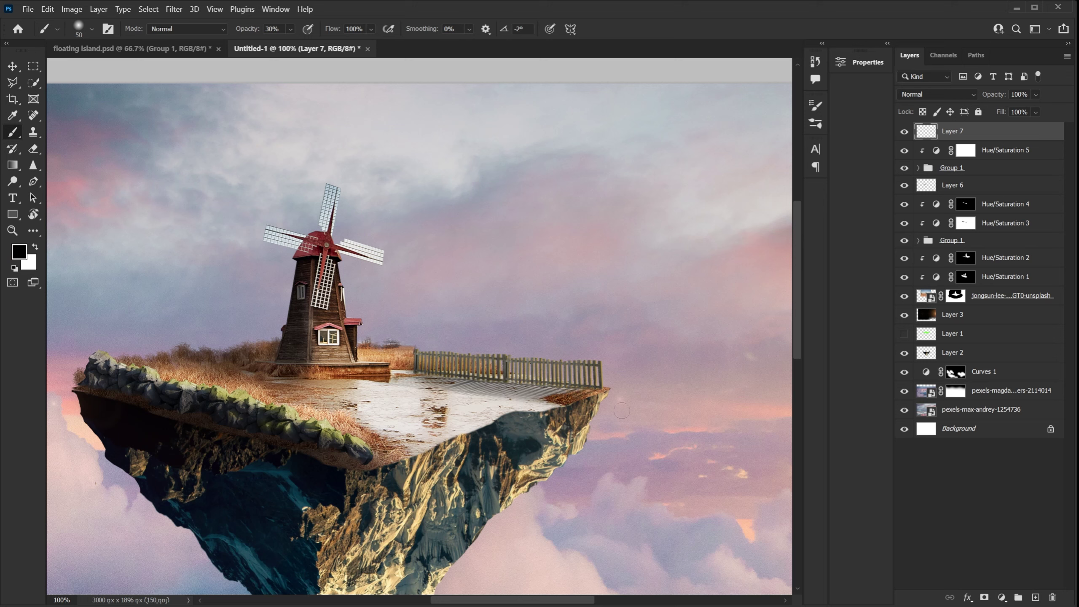
drag(515, 397, 617, 399)
key(ctrl+z)
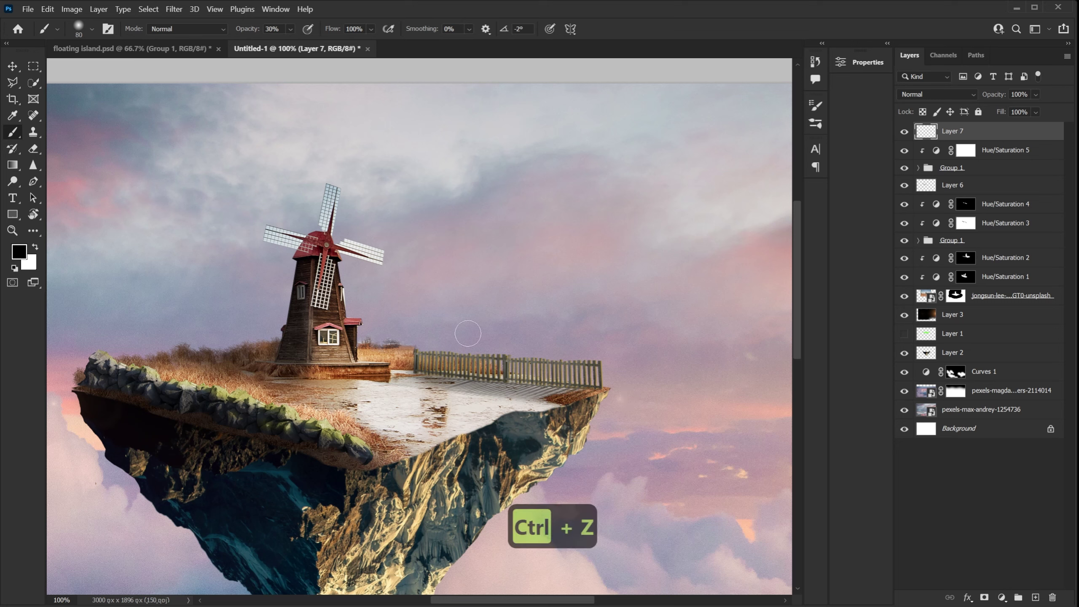
key(ctrl+z)
Paint faint black shading along the ground below the fence with an 80 px brush at 18% opacity
drag(252, 36, 247, 38)
drag(420, 383, 603, 398)
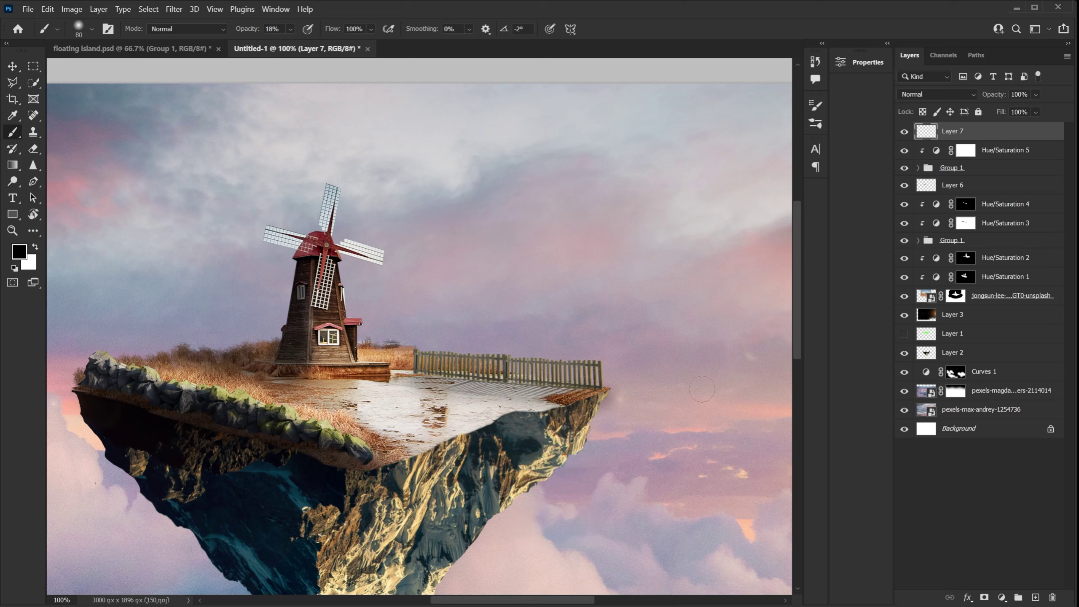
key(ctrl+minus)
key(ctrl+equal)
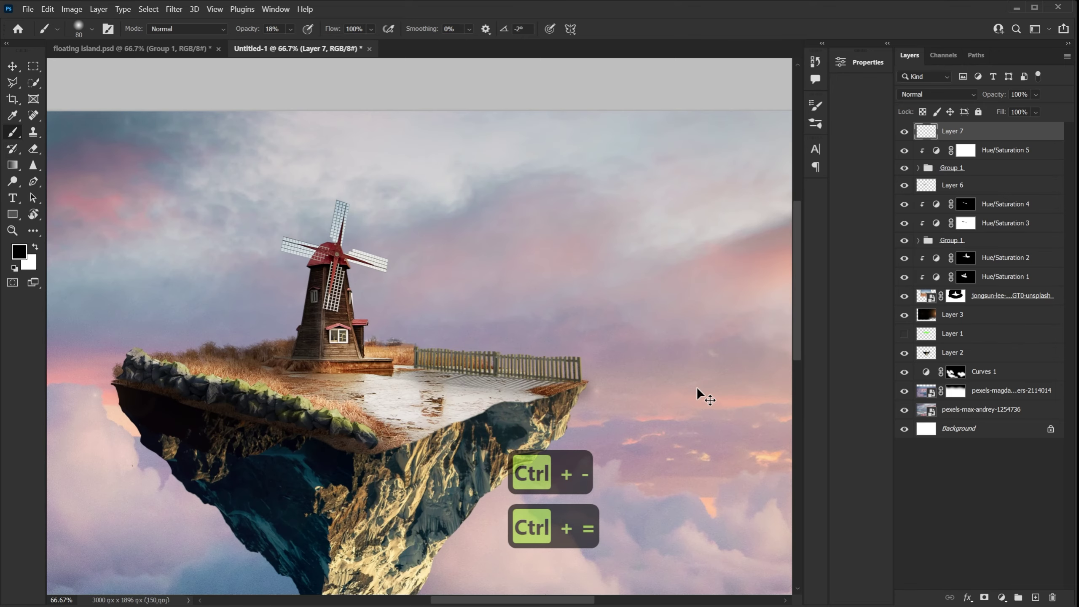
Place a copy of the fence section above Layer 7 and fit it on the grass between the stone wall and the windmill
drag(533, 359, 584, 342)
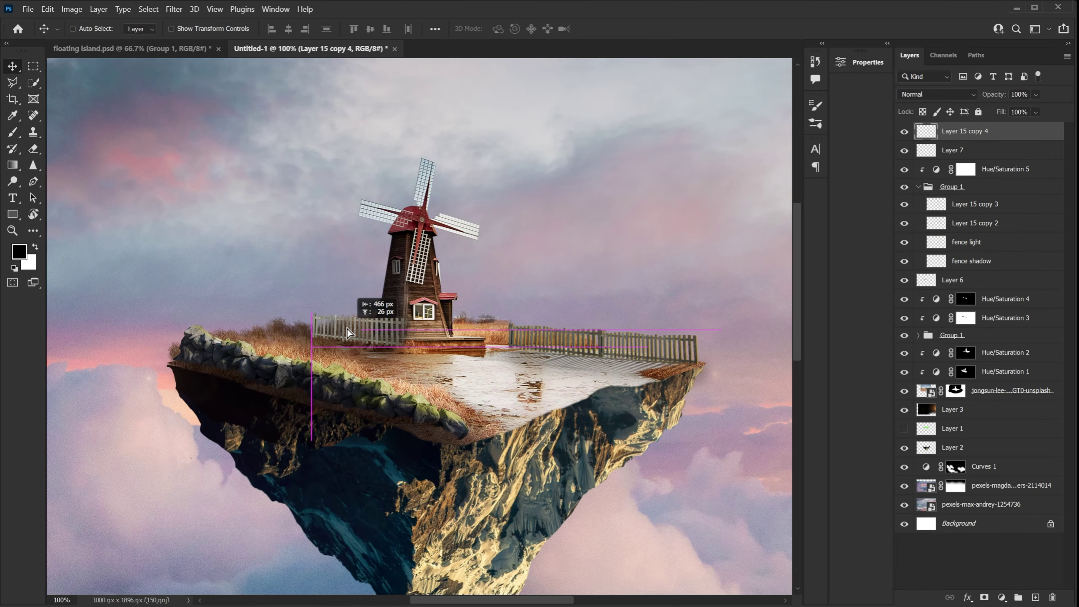
key(ctrl+t)
drag(336, 336, 318, 332)
click(625, 29)
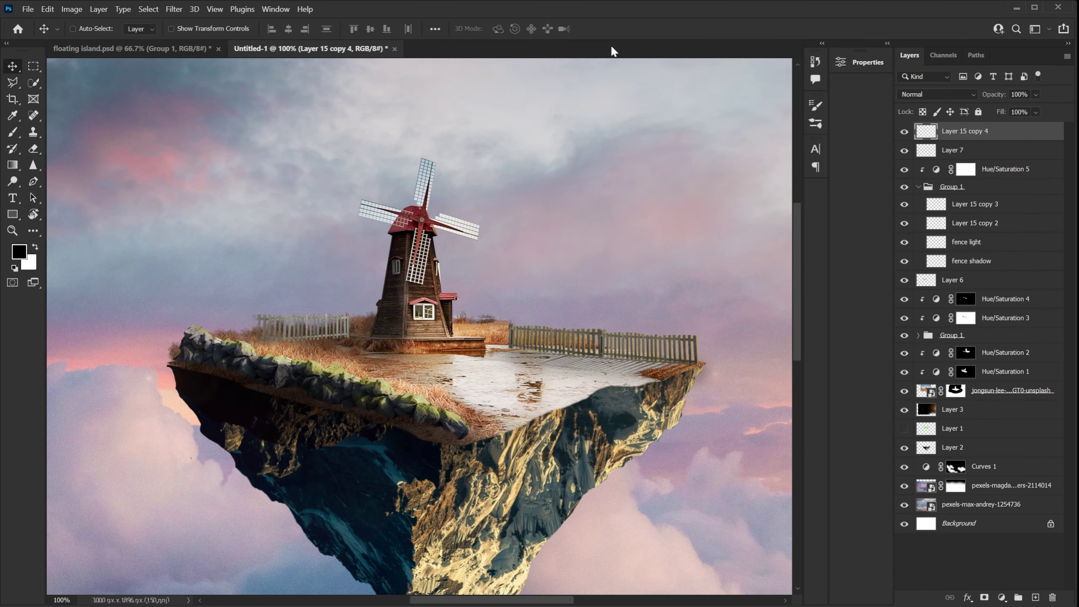
Undo the last moves of the fence copy, flip it horizontally and place it on the grass between the stone wall and windmill
key(ctrl+z)
key(ctrl+z)
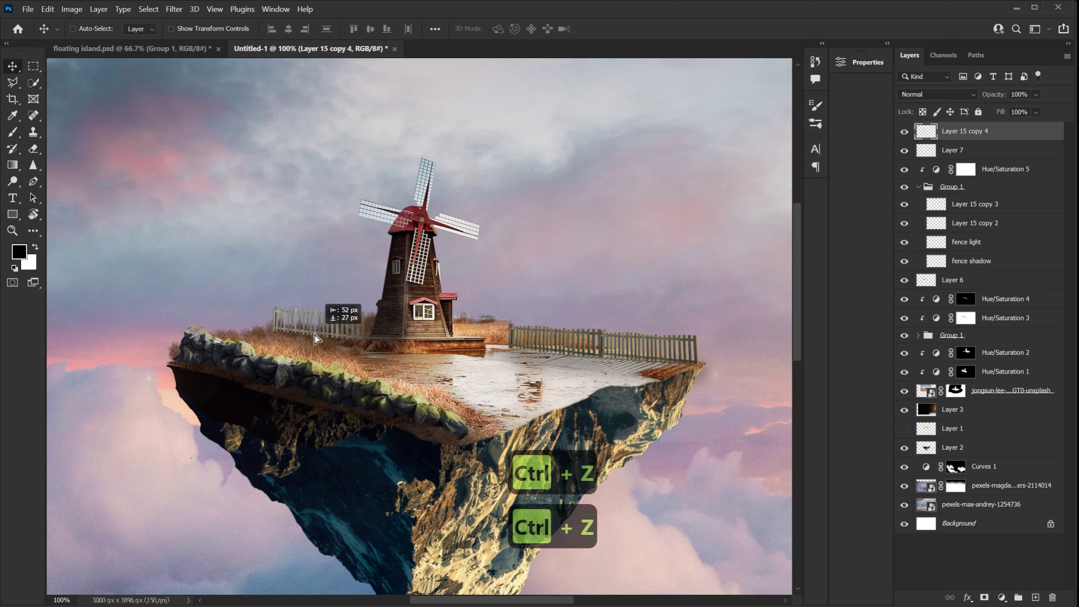
key(ctrl+t)
right_click(329, 310)
click(361, 578)
drag(363, 297, 360, 303)
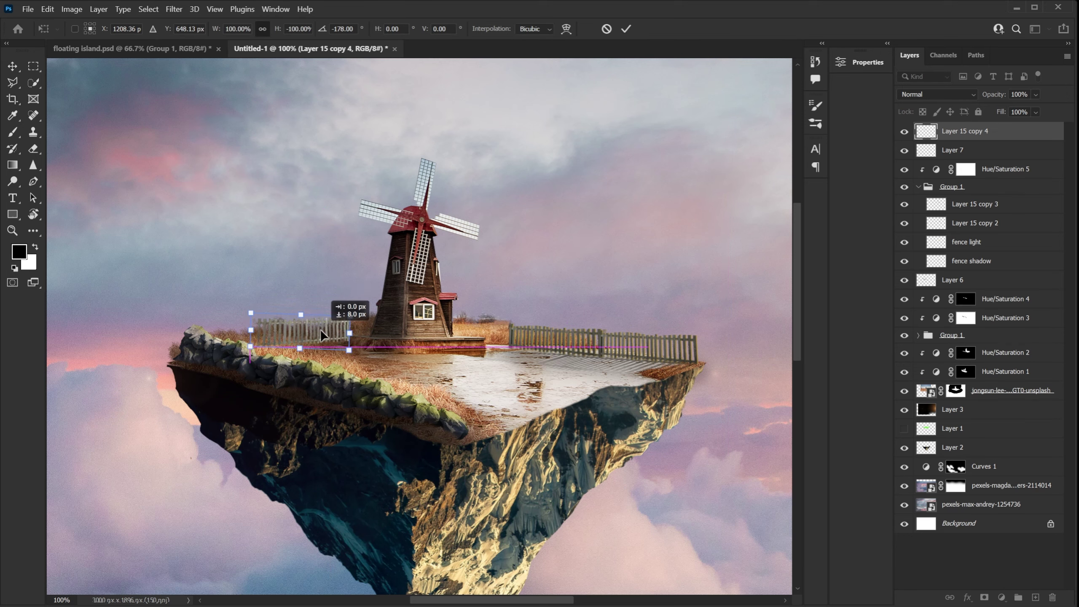
click(626, 29)
Darken the fence copy with Hue/Saturation at Lightness -18, and compare the scene with and without that layer
click(33, 148)
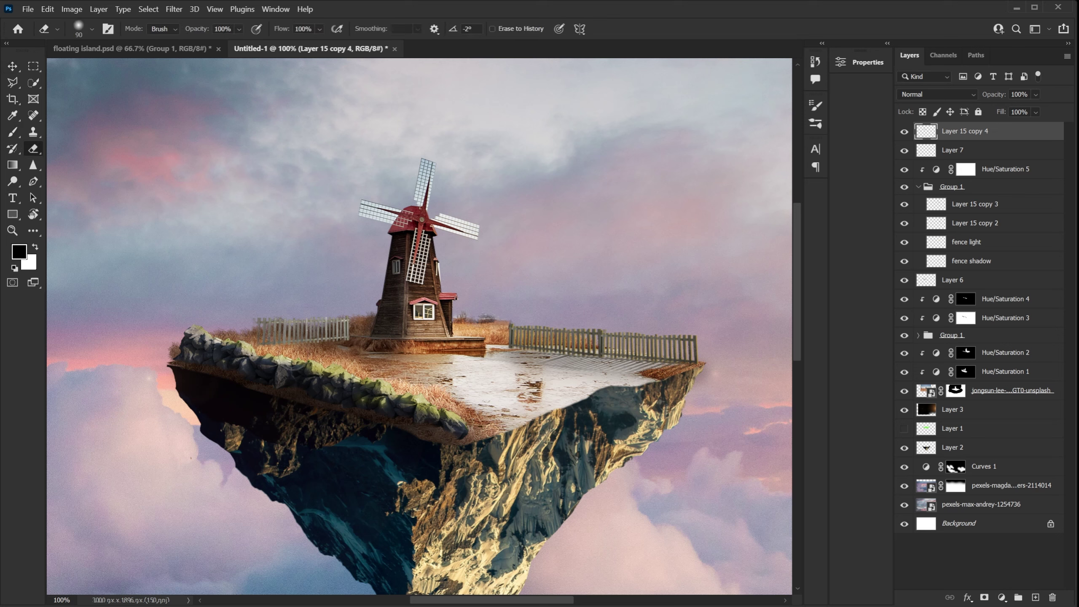
key(ctrl+u)
drag(890, 328, 878, 331)
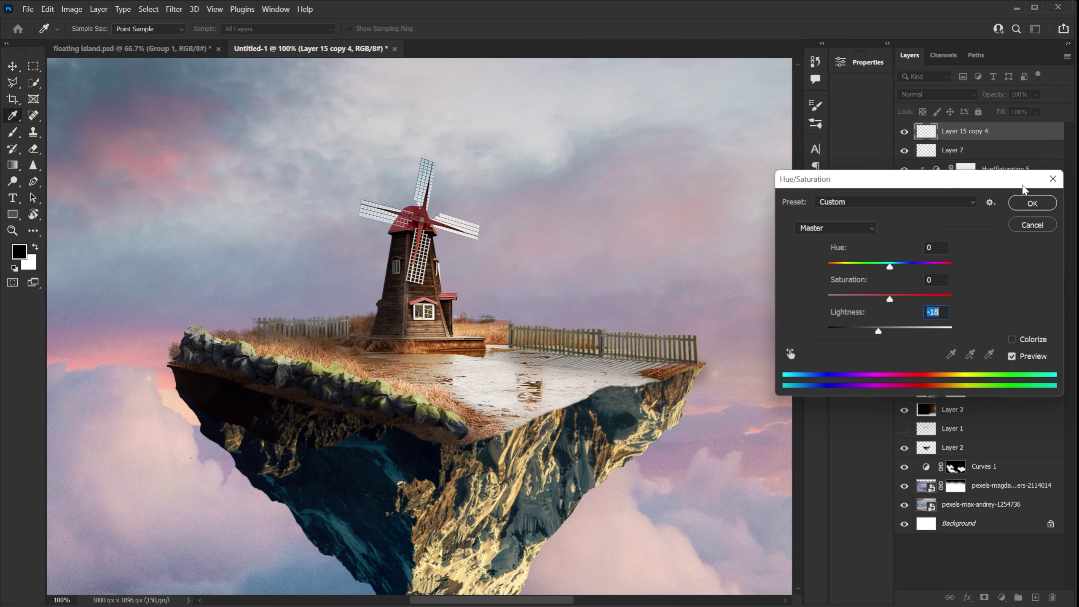
click(1032, 202)
key(e)
click(904, 132)
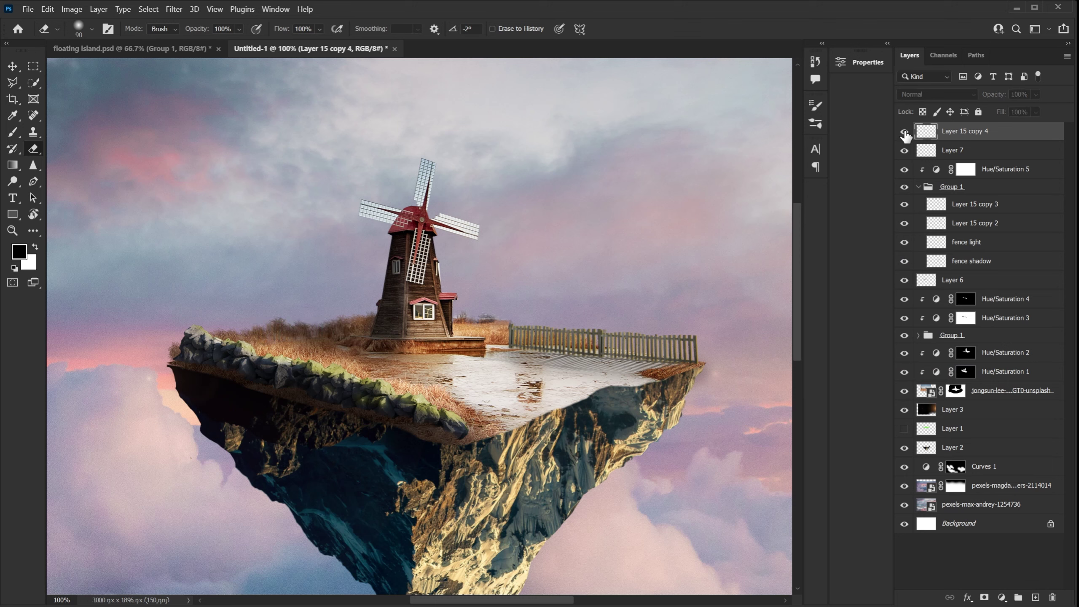
click(904, 132)
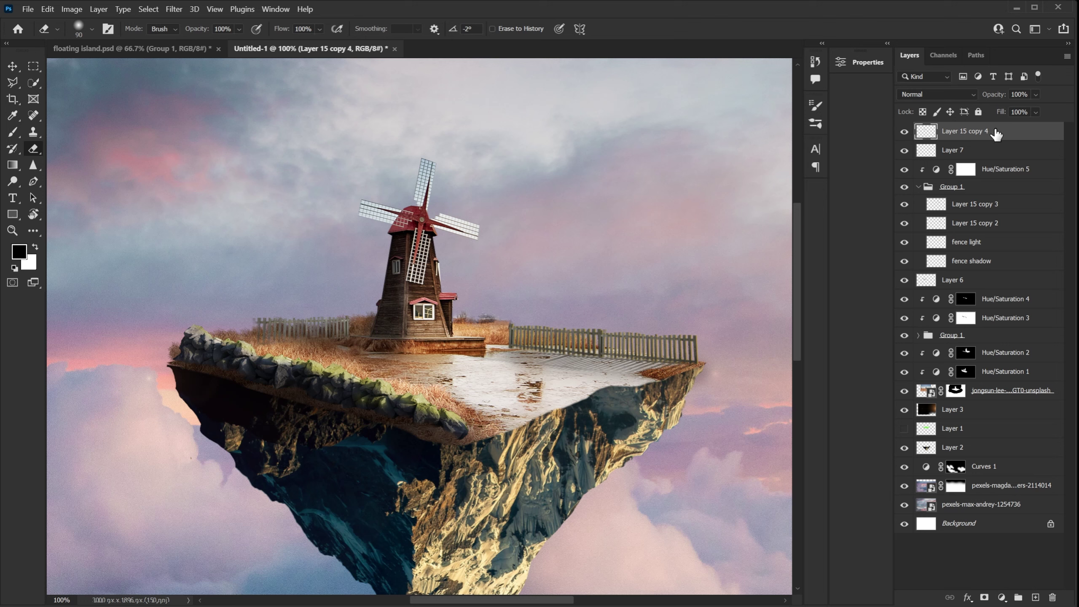
Place the embedded image branches-2740419_1920 above the fence copy and scale it down to about 24%
click(26, 9)
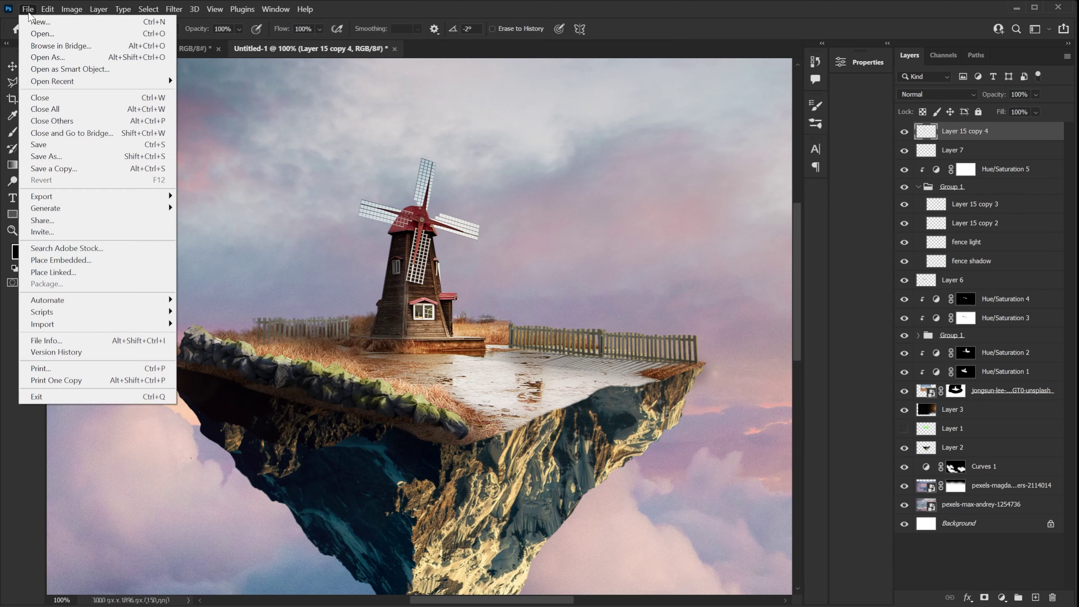
click(63, 260)
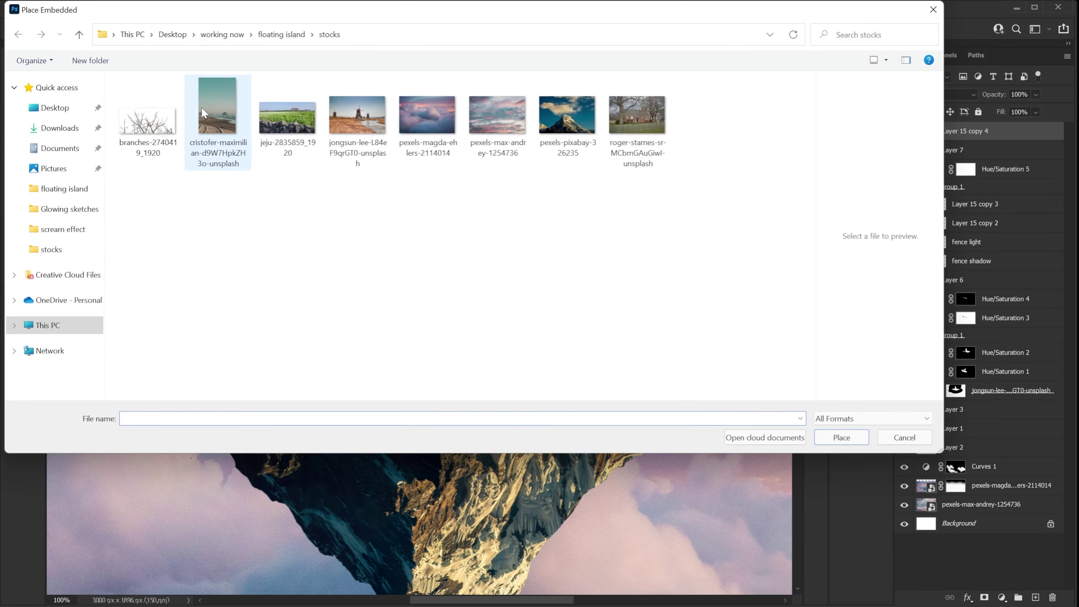
double_click(148, 121)
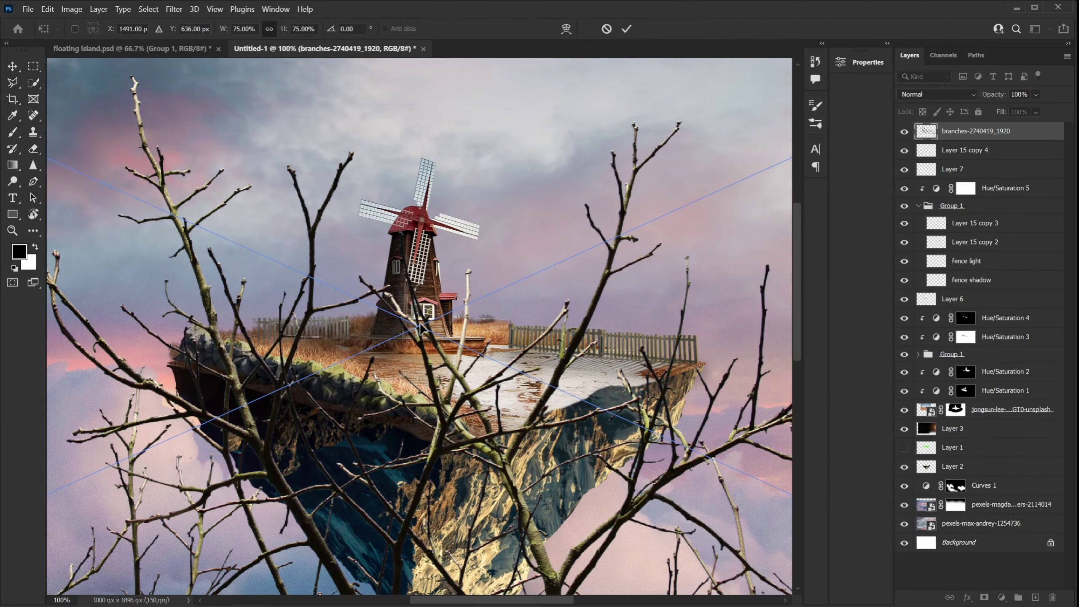
key(ctrl+minus)
key(ctrl+minus)
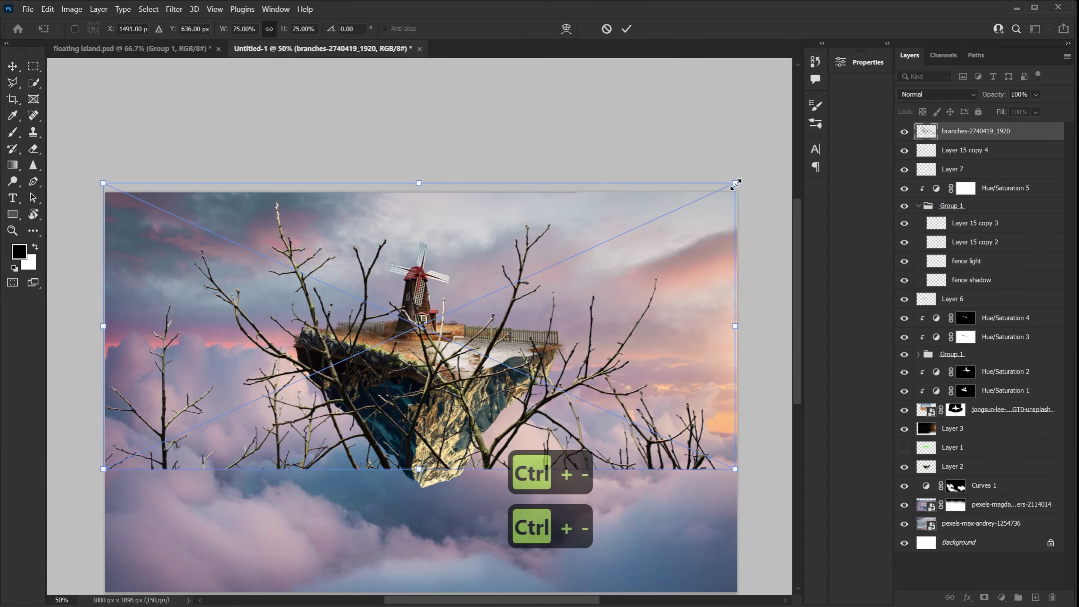
drag(736, 184, 304, 378)
drag(465, 300, 465, 300)
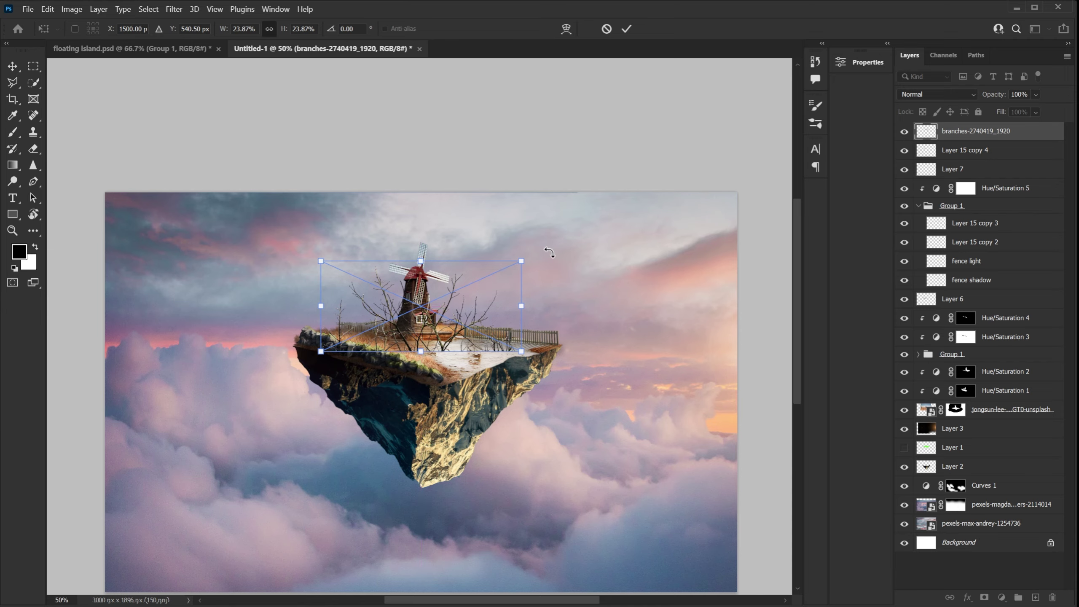
Shrink the branches further, fit them at the fence between the stone wall and the windmill, and rasterize the layer
drag(521, 261, 370, 317)
key(ctrl+equal)
key(ctrl+equal)
key(ctrl+equal)
drag(519, 346, 412, 297)
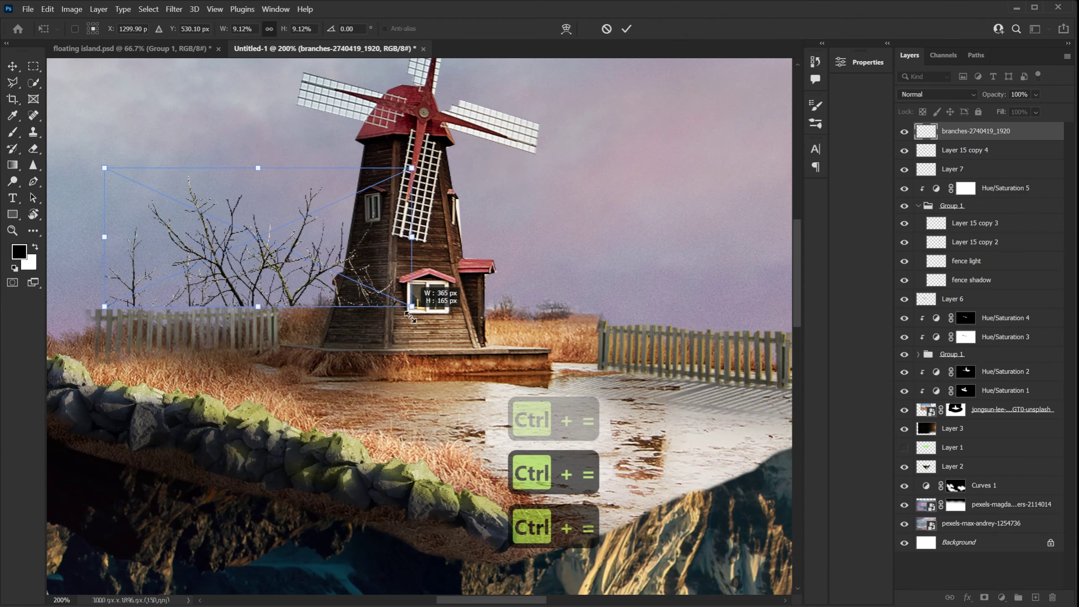
drag(346, 283, 367, 327)
drag(433, 347, 393, 328)
mouse_move(330, 286)
mouse_down()
mouse_move(333, 319)
mouse_move(324, 315)
mouse_move(306, 391)
mouse_move(186, 378)
mouse_up()
key(Return)
right_click(970, 132)
click(859, 300)
Try circling the pond and the island's right cliff edge in bright green on a new layer, and undo it
key(ctrl+minus)
key(ctrl+minus)
key(ctrl+equal)
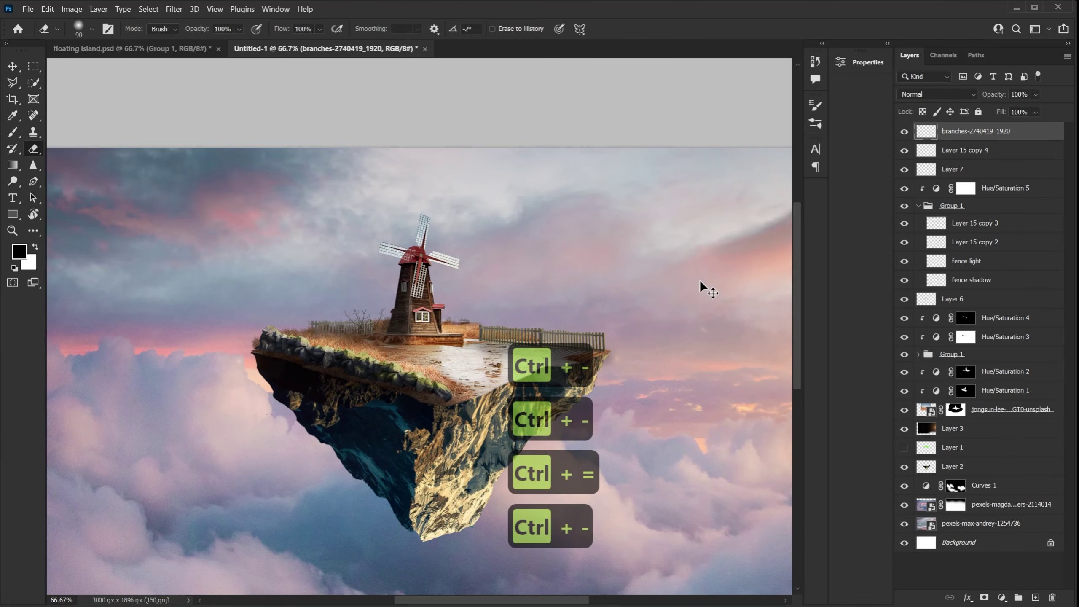
key(ctrl+minus)
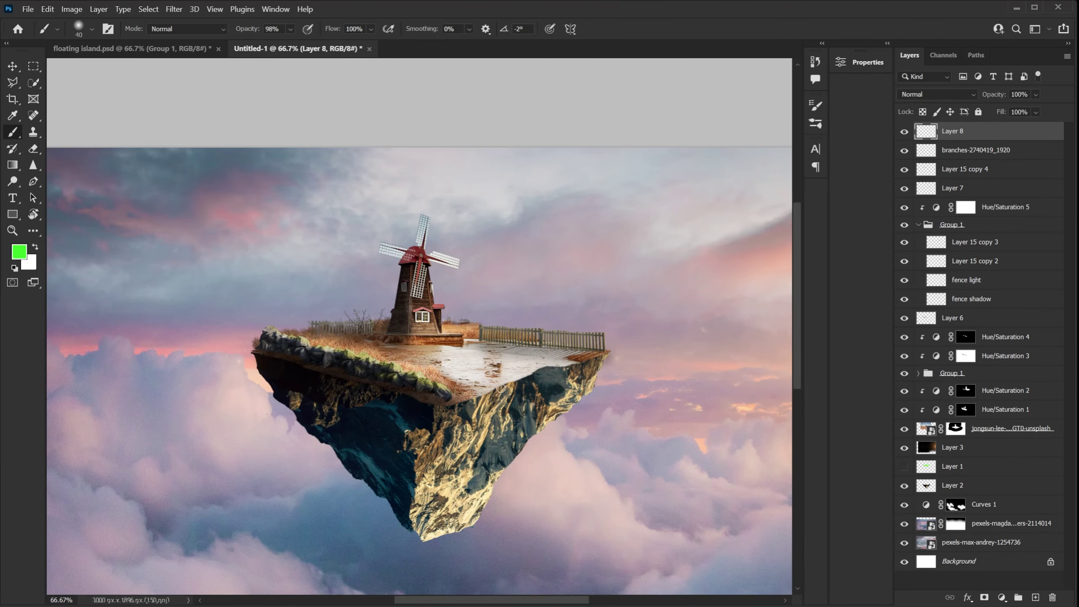
mouse_move(518, 417)
mouse_down()
mouse_move(442, 416)
mouse_move(431, 386)
mouse_move(518, 335)
mouse_move(584, 343)
mouse_move(606, 373)
mouse_move(490, 422)
mouse_move(465, 419)
mouse_up()
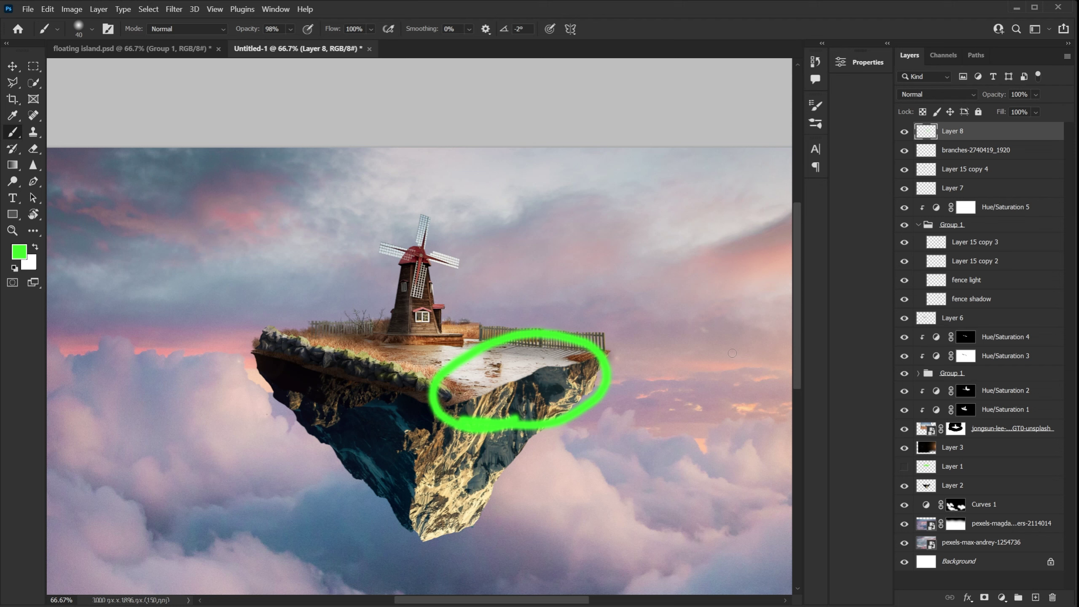
key(ctrl+d)
key(ctrl+d)
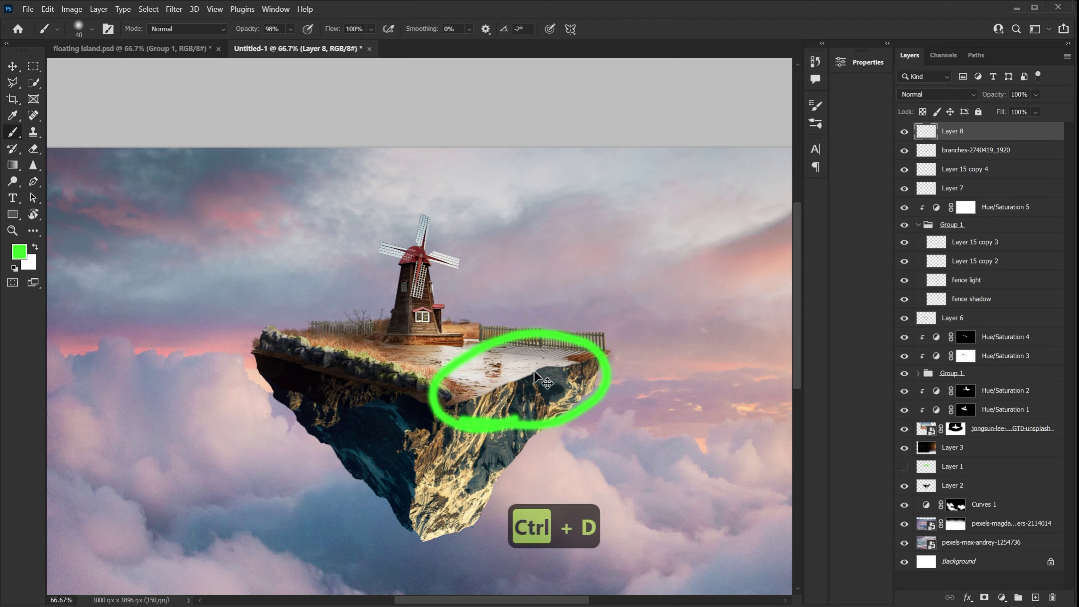
key(ctrl+z)
key(ctrl+z)
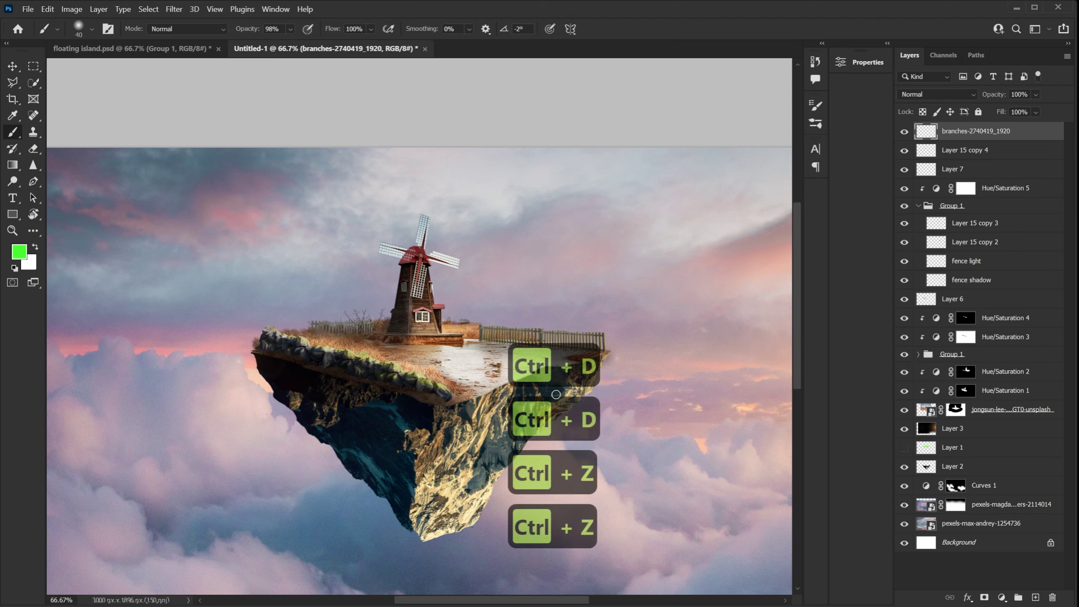
Paint green guide strokes from the pond's edge down over the right cliff, and delete the branches layer they are on
mouse_move(498, 376)
mouse_down()
mouse_move(559, 455)
mouse_move(558, 473)
mouse_move(520, 367)
mouse_move(579, 371)
mouse_move(603, 463)
mouse_move(546, 487)
mouse_up()
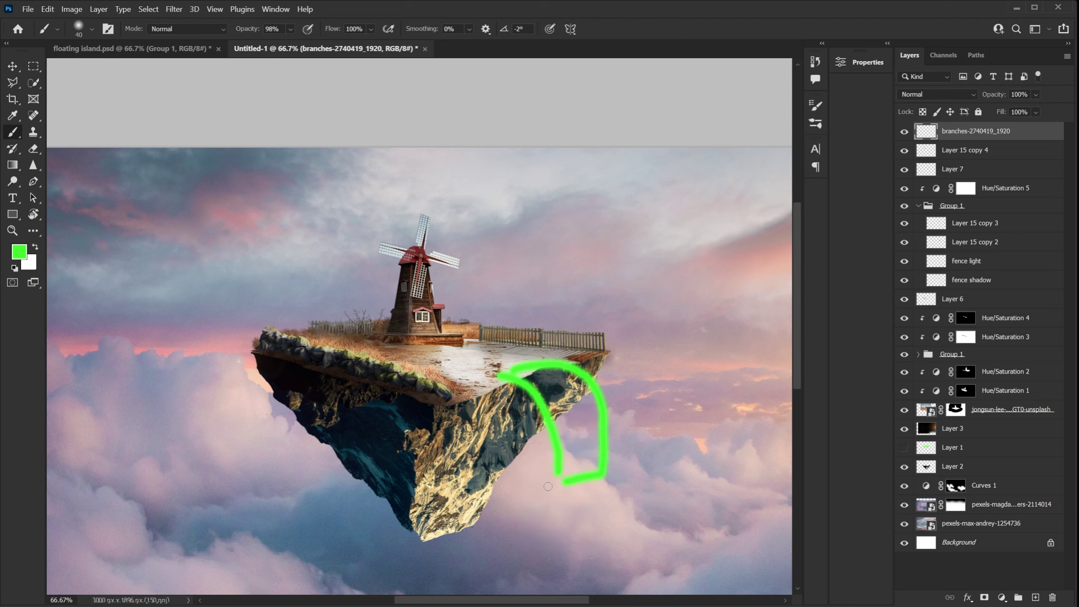
mouse_move(543, 360)
mouse_down()
mouse_move(571, 368)
mouse_move(609, 477)
mouse_move(582, 498)
mouse_up()
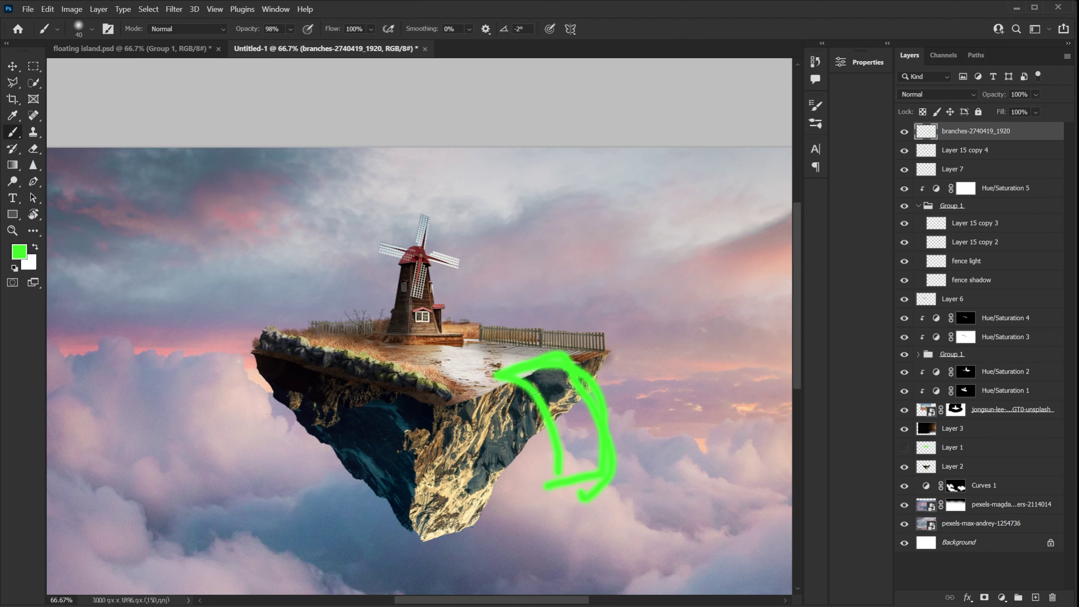
mouse_move(553, 383)
mouse_down()
mouse_move(539, 445)
mouse_move(592, 508)
mouse_up()
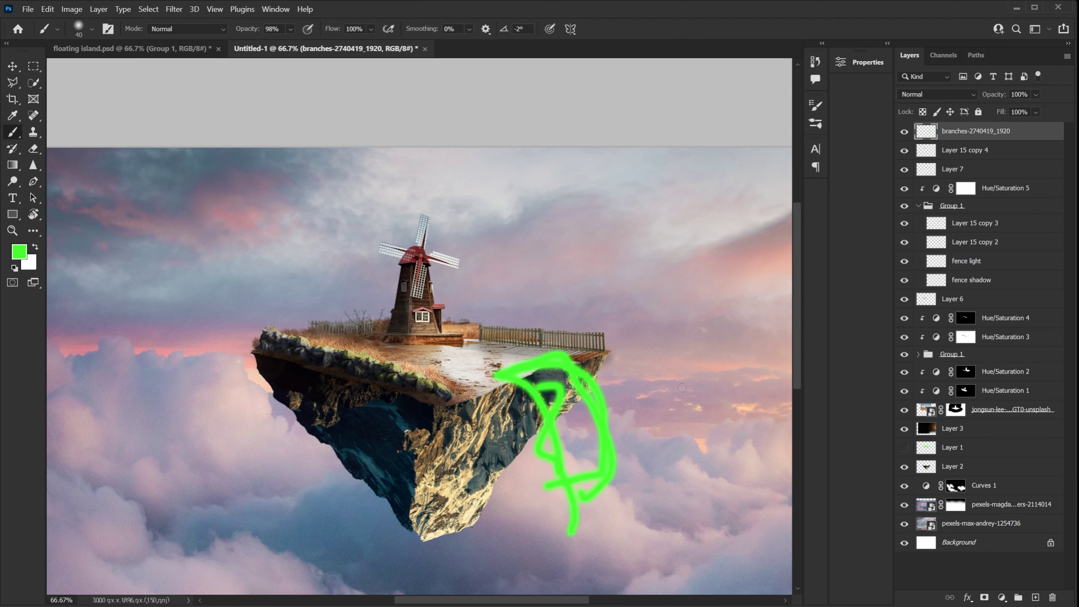
key(Delete)
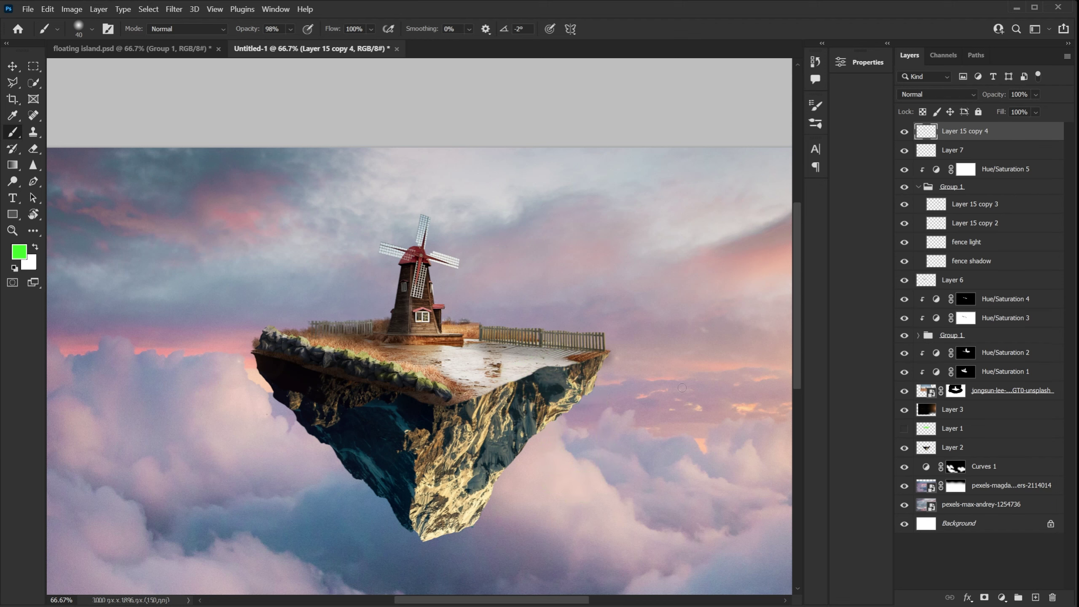
Place the portrait beach photo from the stocks folder as an embedded image, move it up and flip it horizontally
click(26, 8)
click(93, 272)
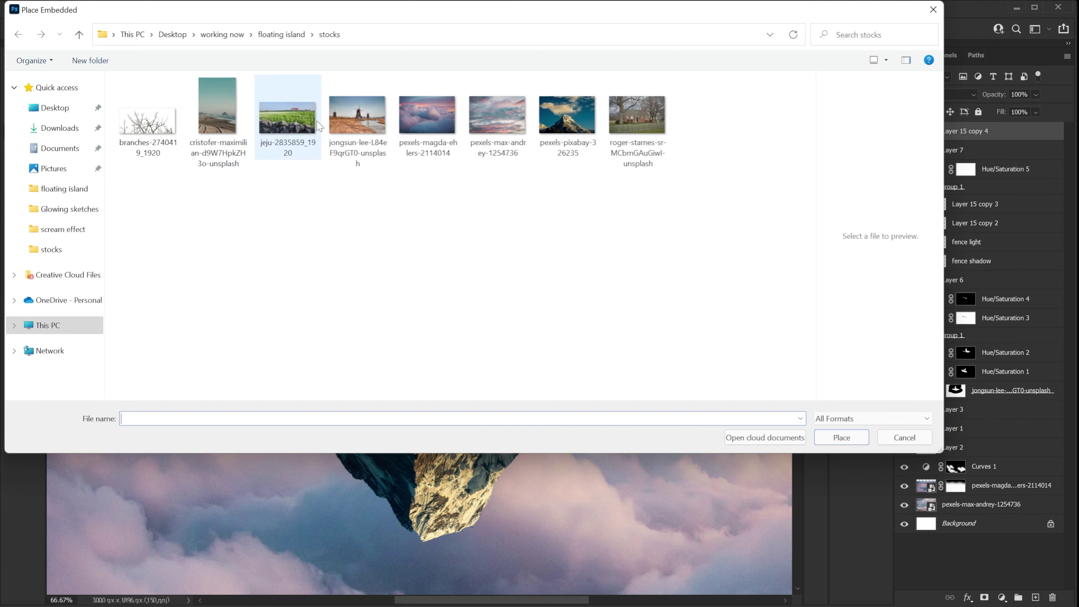
double_click(216, 114)
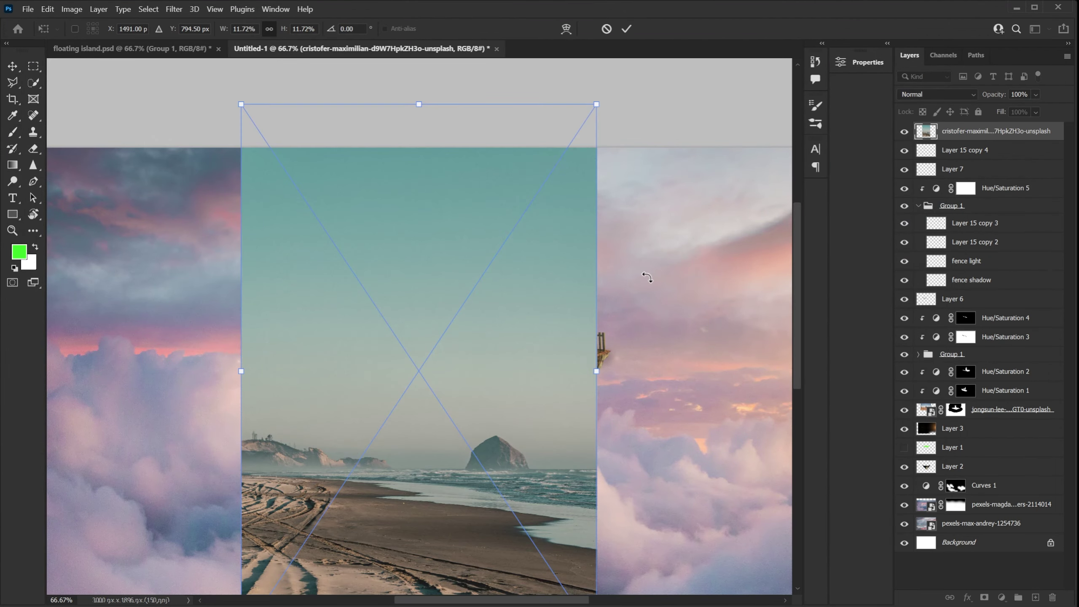
drag(524, 410, 529, 307)
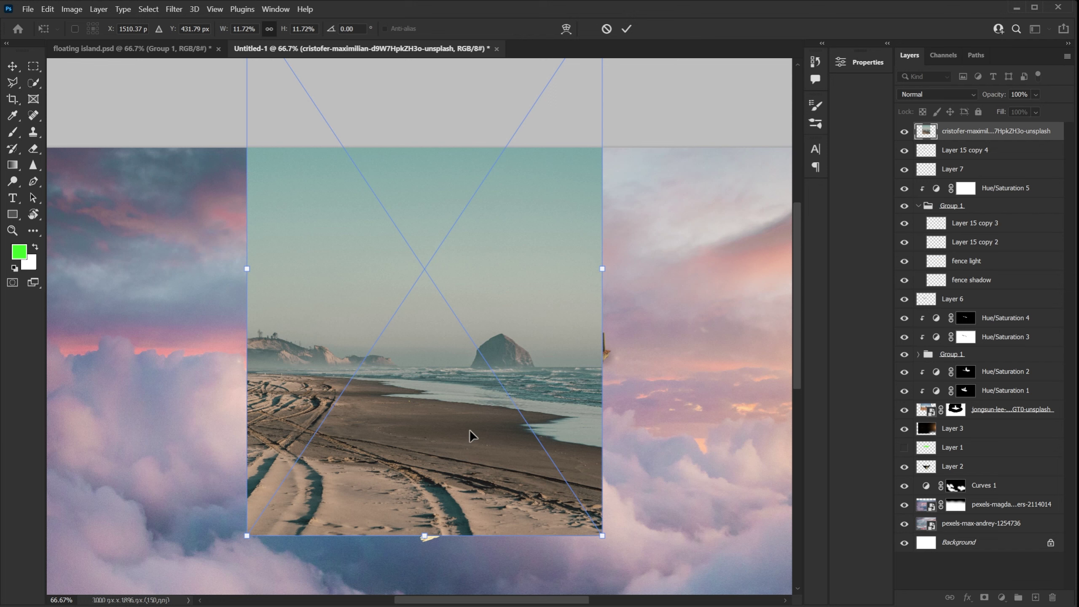
right_click(449, 403)
click(495, 384)
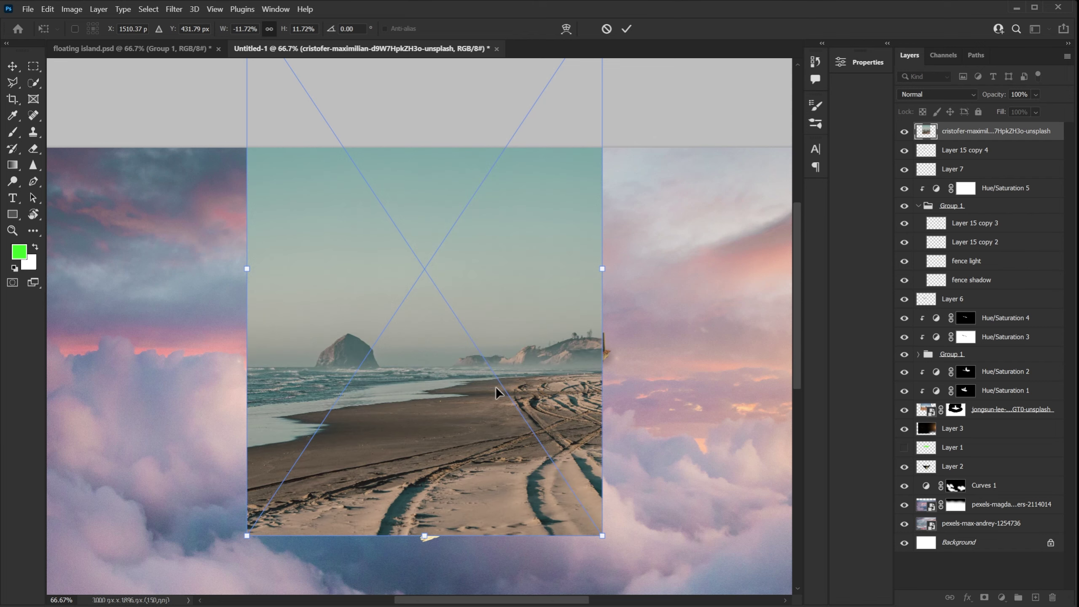
Scale the beach photo to about 6% over the pond and right cliff, using 53% opacity for alignment, and restore 100% opacity
drag(457, 423, 591, 360)
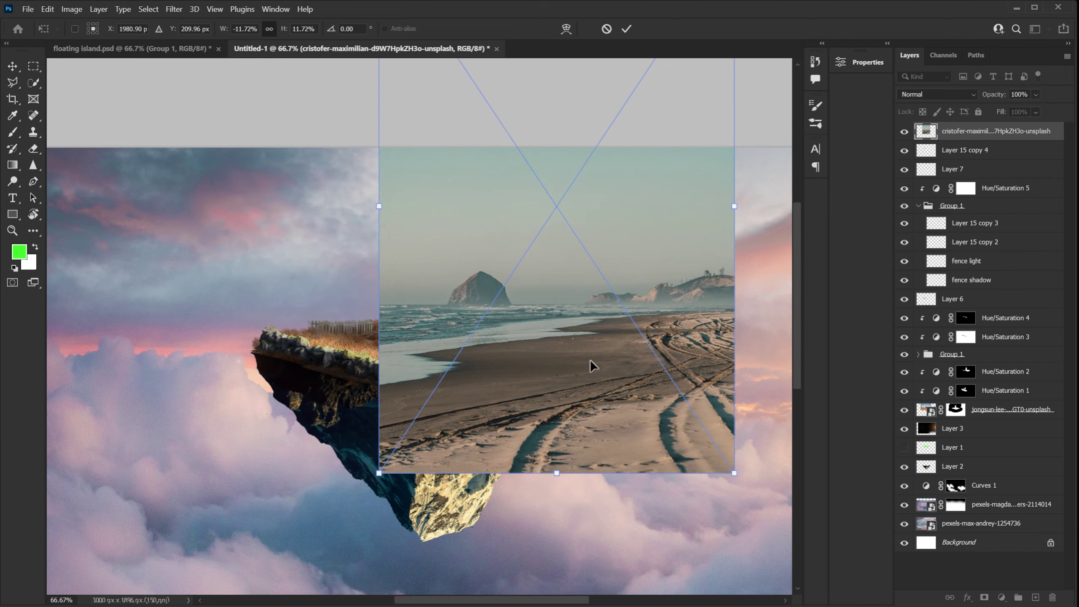
drag(731, 472, 556, 429)
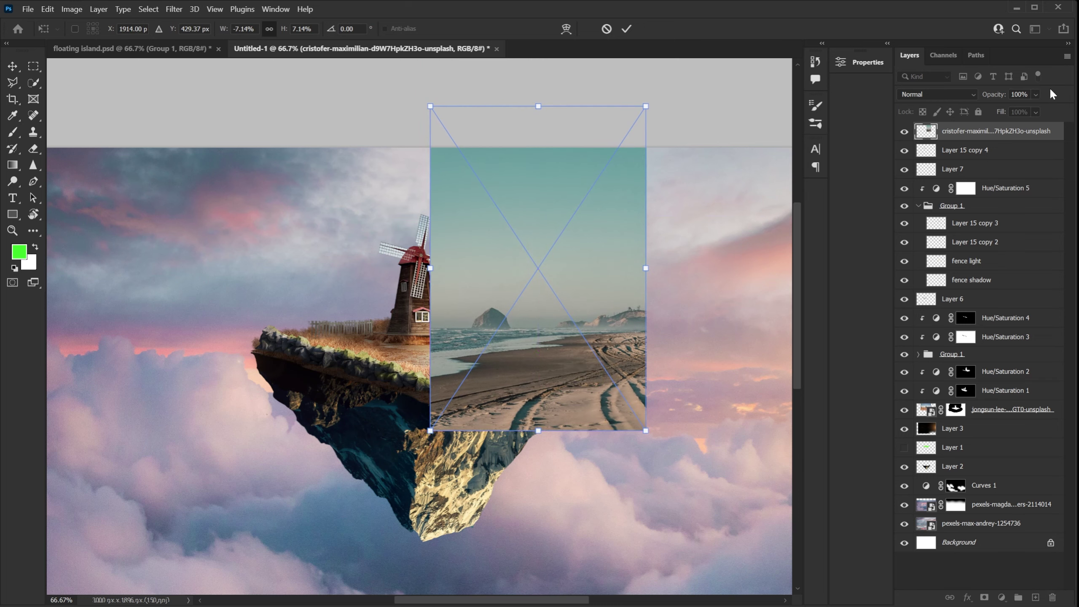
drag(992, 98, 968, 99)
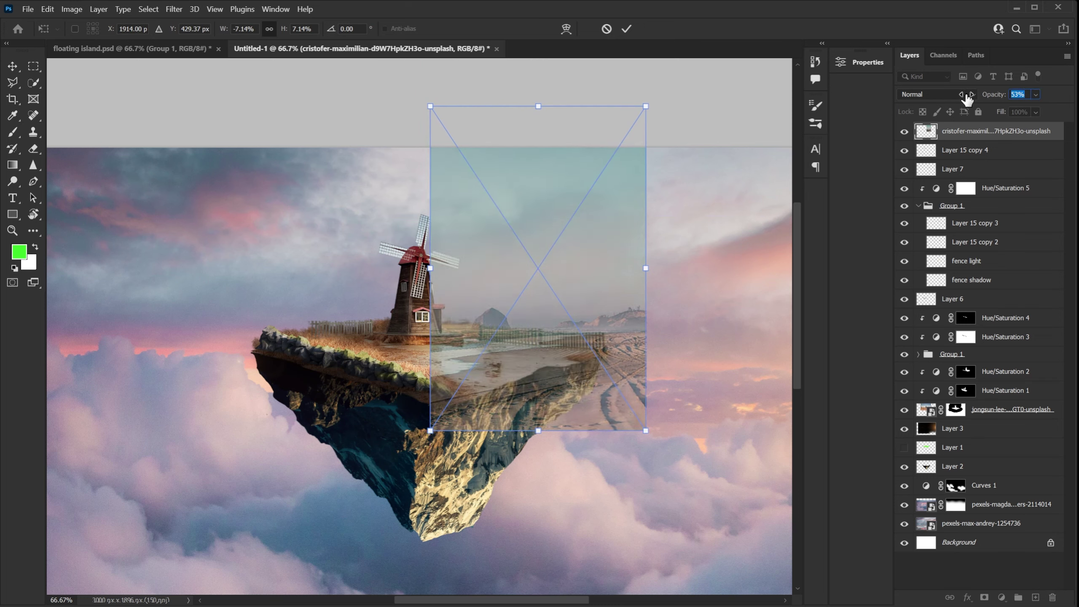
drag(507, 374, 500, 380)
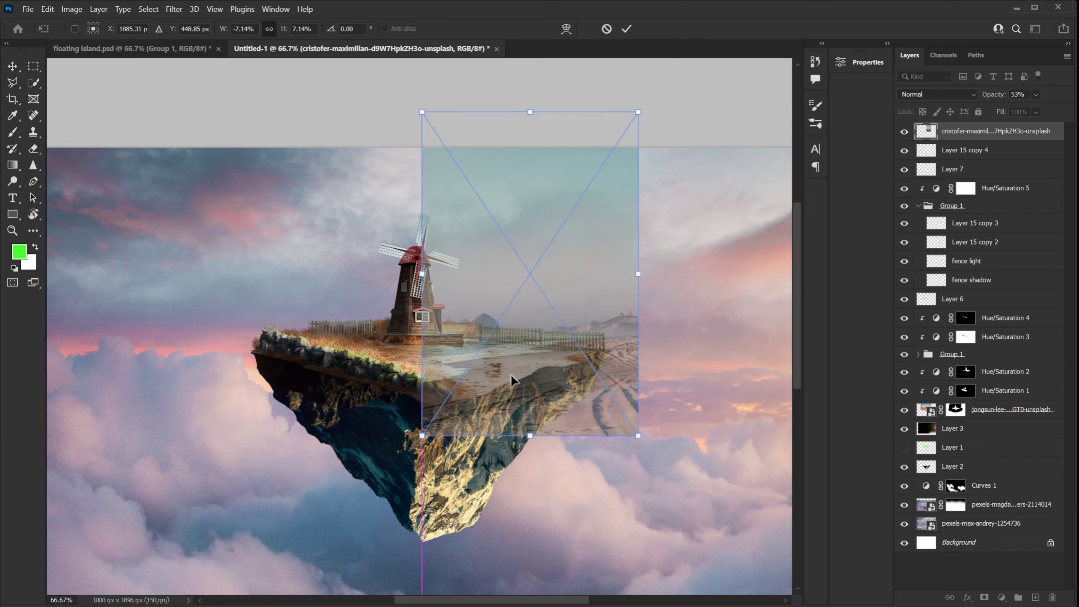
drag(640, 444, 606, 385)
mouse_move(532, 308)
mouse_down()
mouse_move(536, 358)
mouse_move(511, 377)
mouse_up()
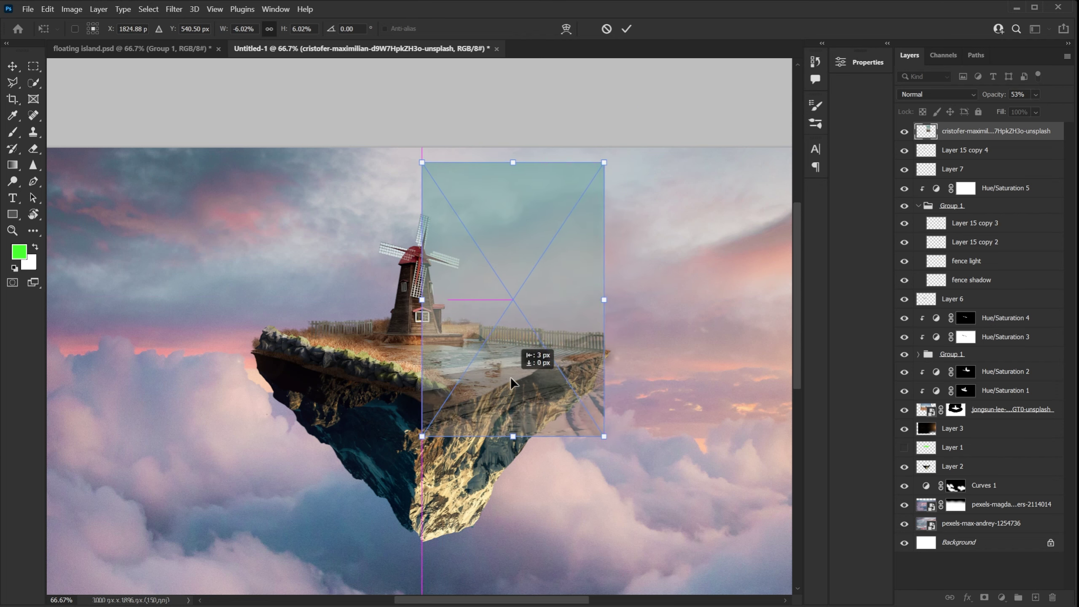
key(Return)
drag(994, 94, 1075, 85)
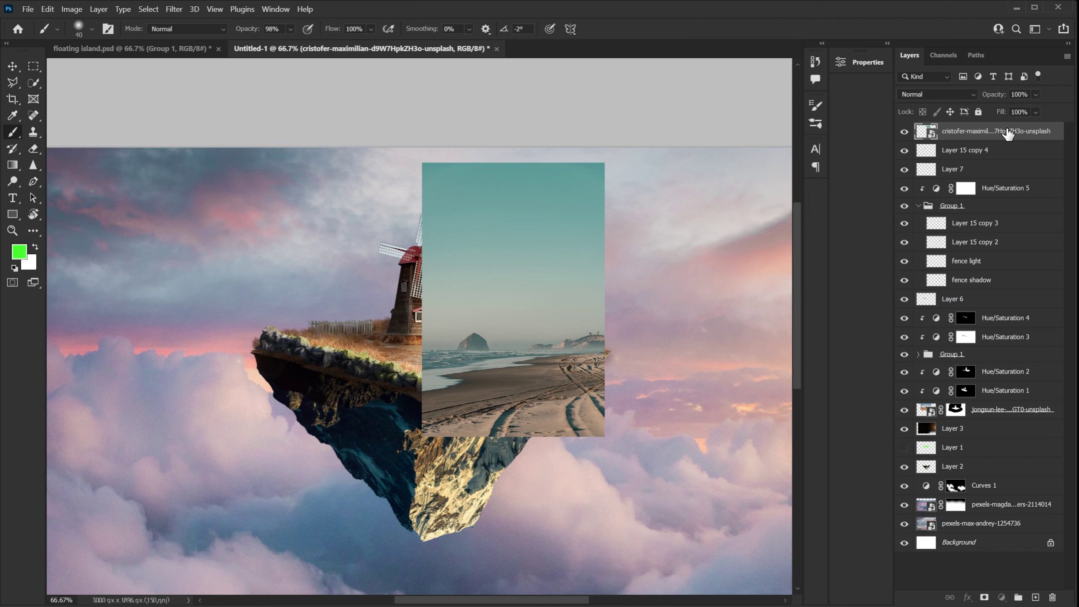
Clip the beach photo layer directly above the landscape photo it should sit on, and rename that landscape layer windmill
drag(1009, 134, 1017, 412)
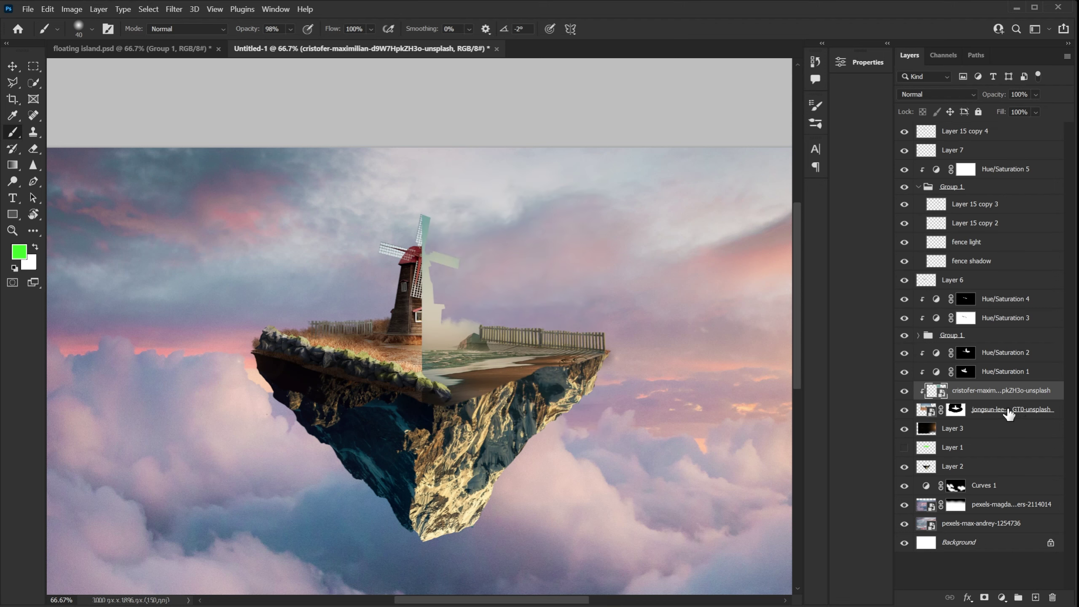
click(1009, 411)
double_click(1013, 411)
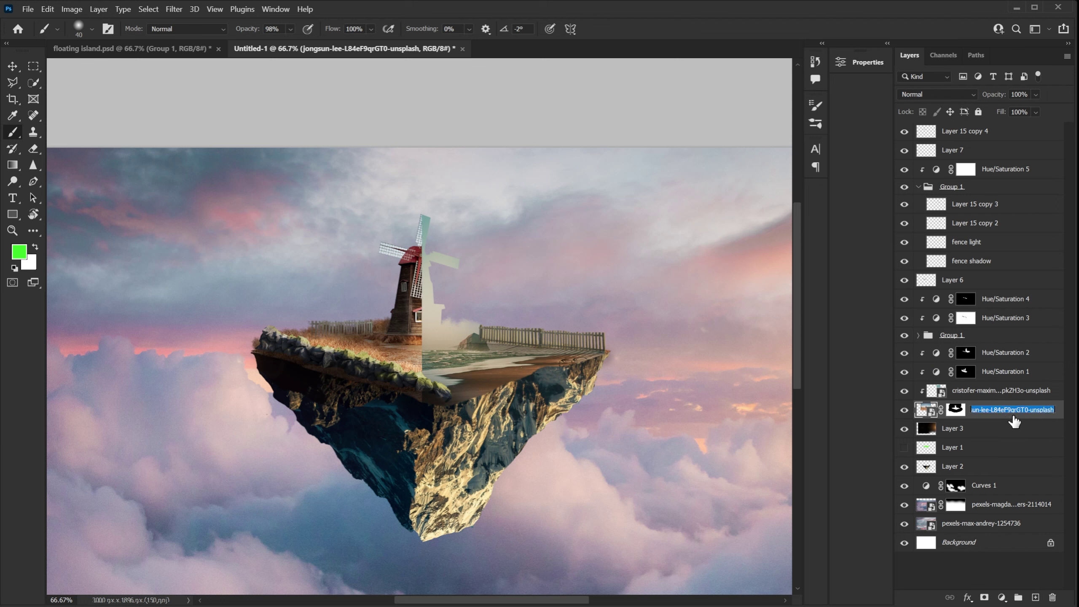
text(windmill)
key(Return)
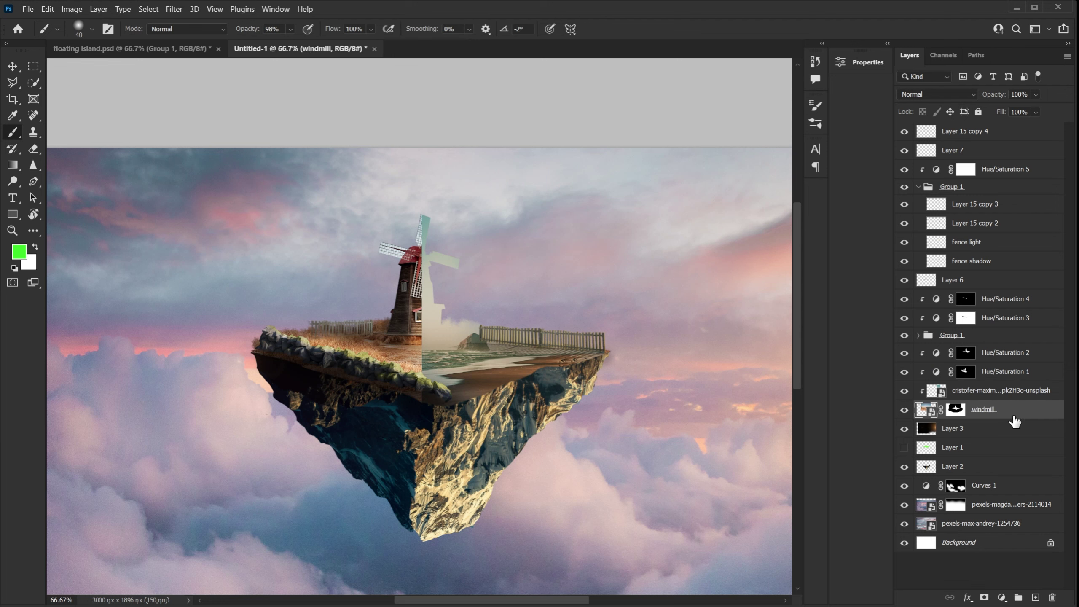
Rename the clipped beach photo layer extra land
click(1003, 380)
click(1004, 391)
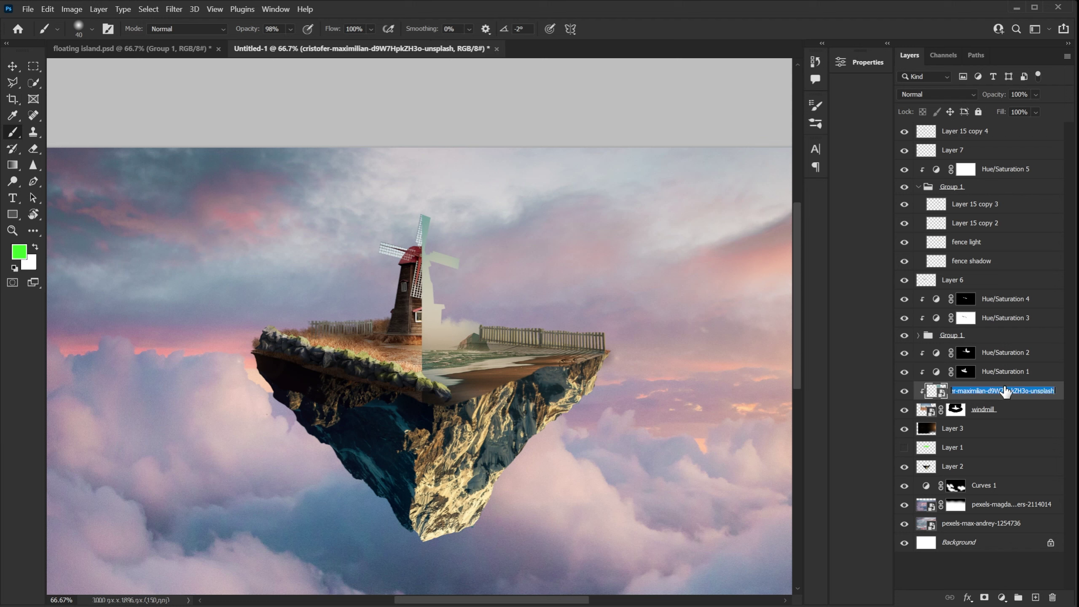
double_click(1004, 391)
text(extra land)
key(Return)
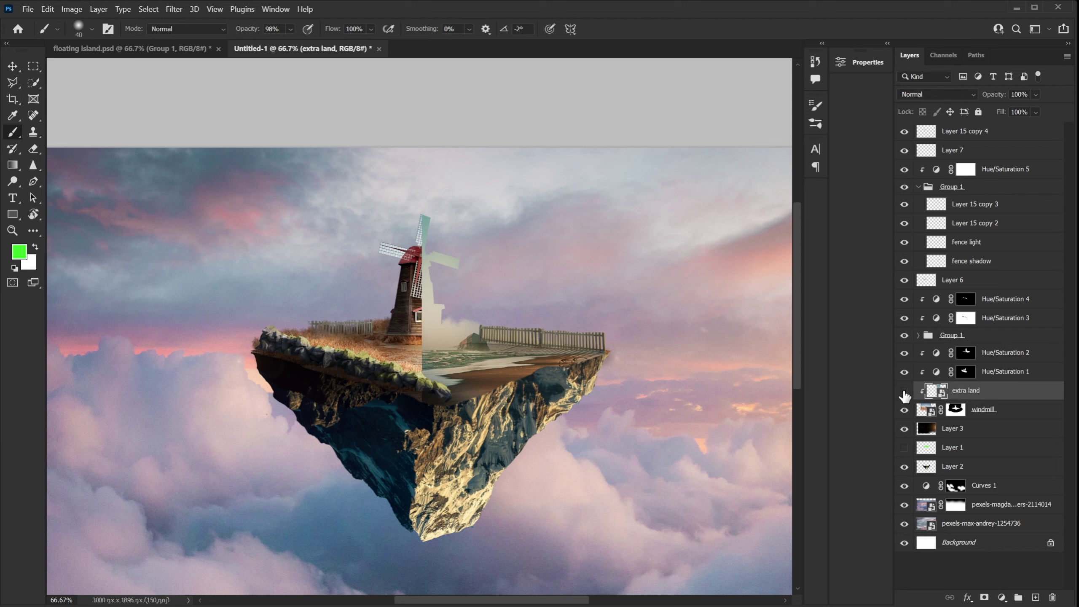
Compare the island with the extra land, Hue/Saturation 1 and Hue/Saturation 2 layers hidden and shown
click(904, 390)
click(905, 391)
right_click(1016, 394)
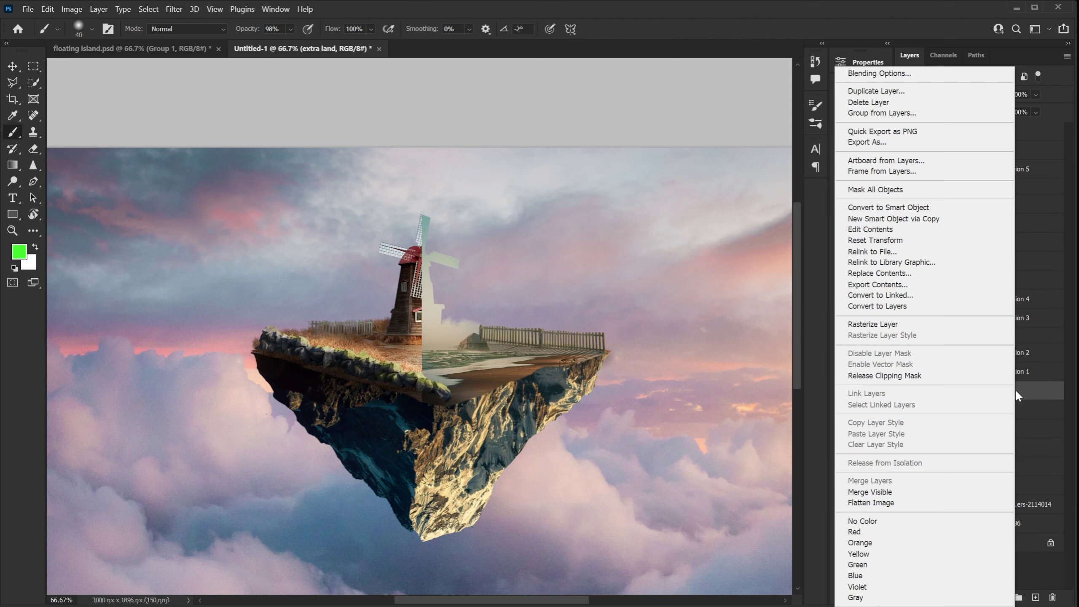
click(1032, 394)
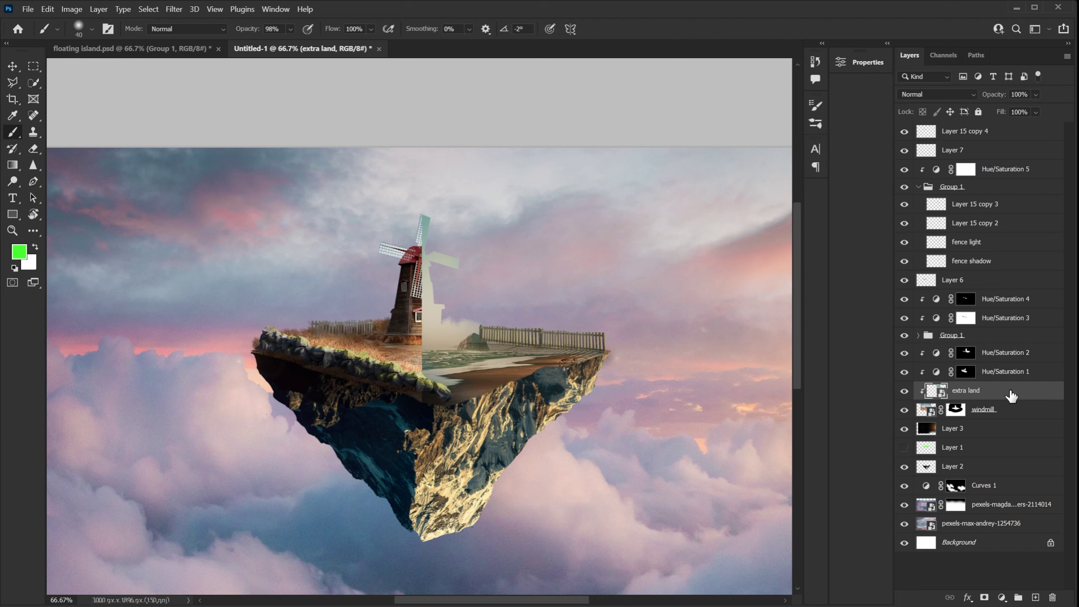
click(1007, 374)
click(907, 373)
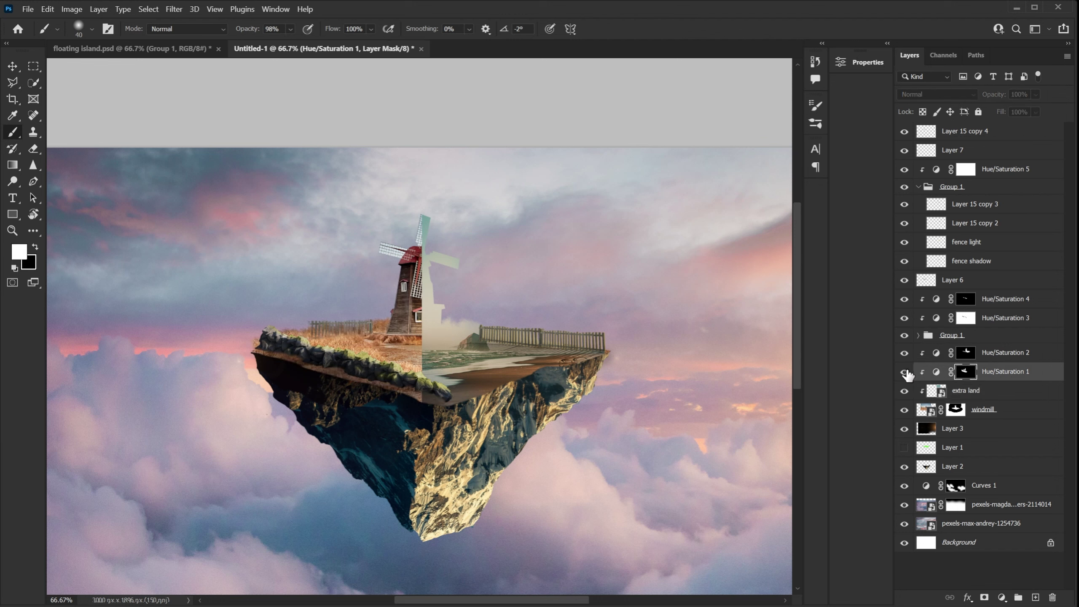
click(906, 373)
click(936, 353)
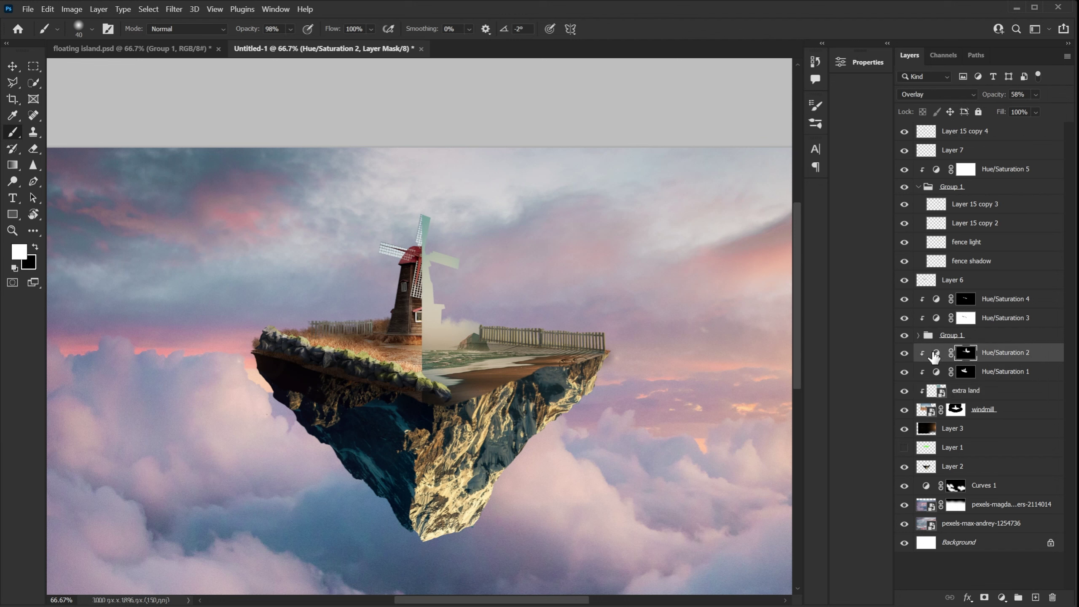
click(906, 352)
click(905, 353)
Add a mask to the extra land layer and paint black at 100% opacity with a 150 px brush over the windmill, fence and pond
click(977, 391)
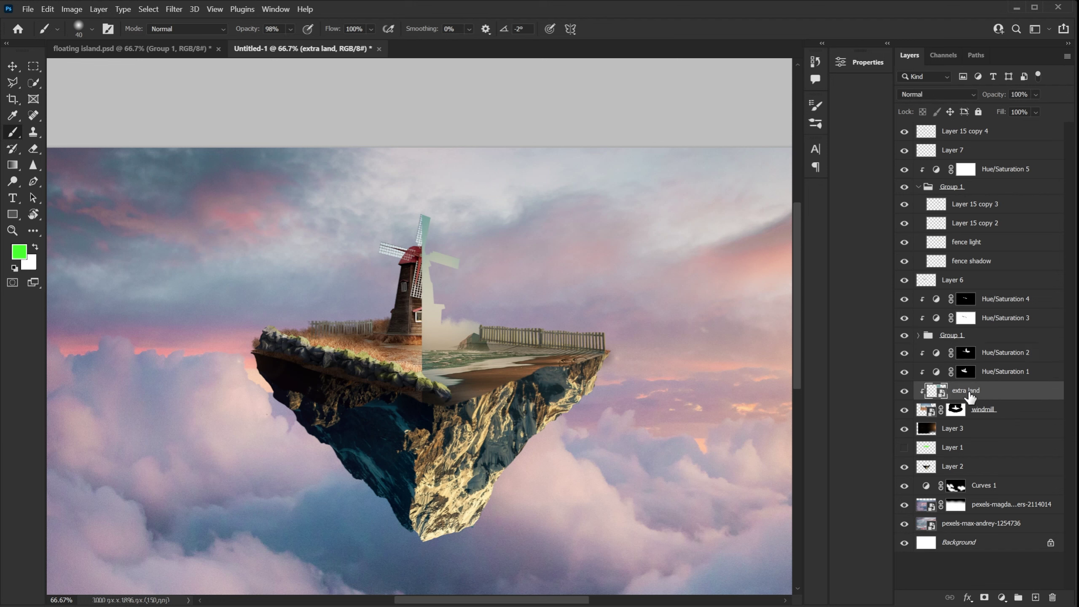
click(904, 391)
click(904, 391)
click(984, 597)
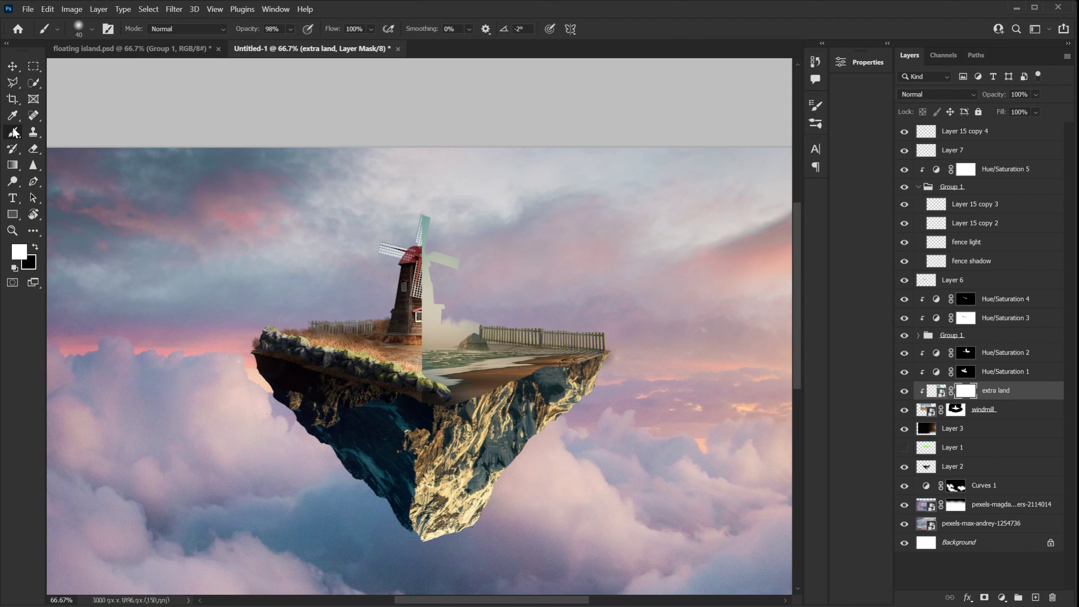
key(0)
key(])
key(])
key(])
key(])
key(])
key(])
key(])
key(])
key(])
key(x)
mouse_move(442, 266)
mouse_down()
mouse_move(437, 257)
mouse_move(455, 342)
mouse_move(552, 345)
mouse_up()
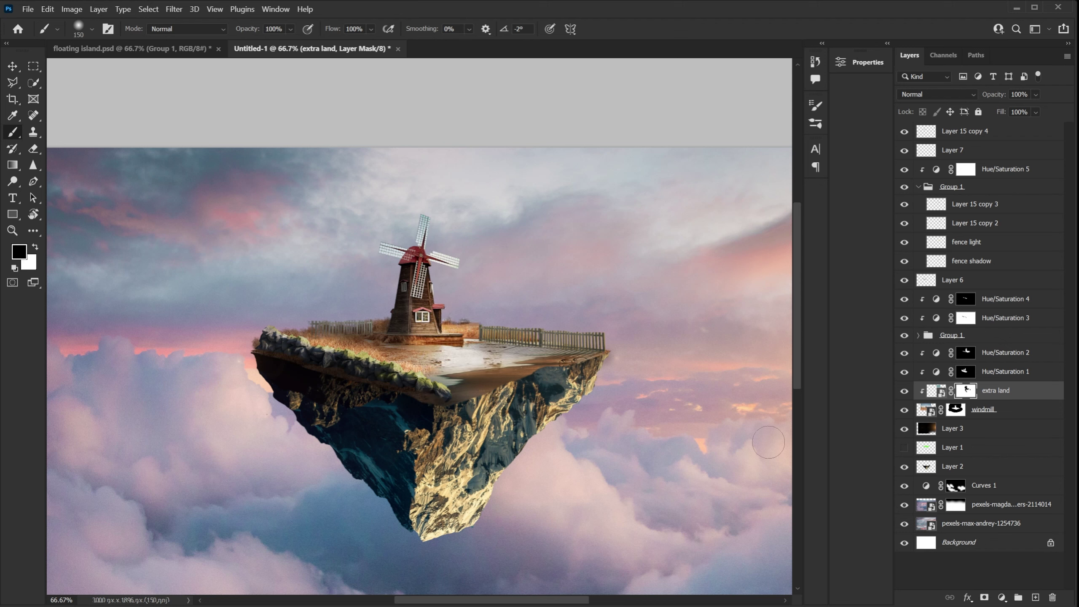
Try to warp the extra land layer, and distort it instead by raising its upper-left corner and shifting it slightly right and up
key(ctrl+t)
right_click(479, 348)
click(500, 434)
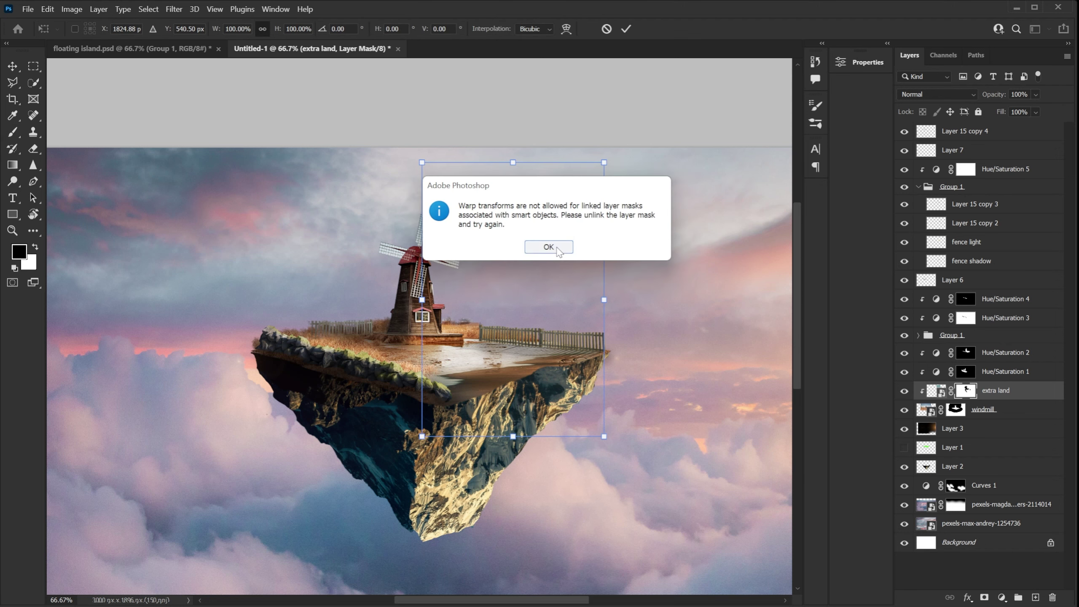
click(551, 247)
right_click(460, 342)
key(Escape)
drag(422, 163, 433, 95)
drag(538, 300, 547, 309)
key(shift+Right)
key(shift+Up)
key(shift+Up)
key(shift+Up)
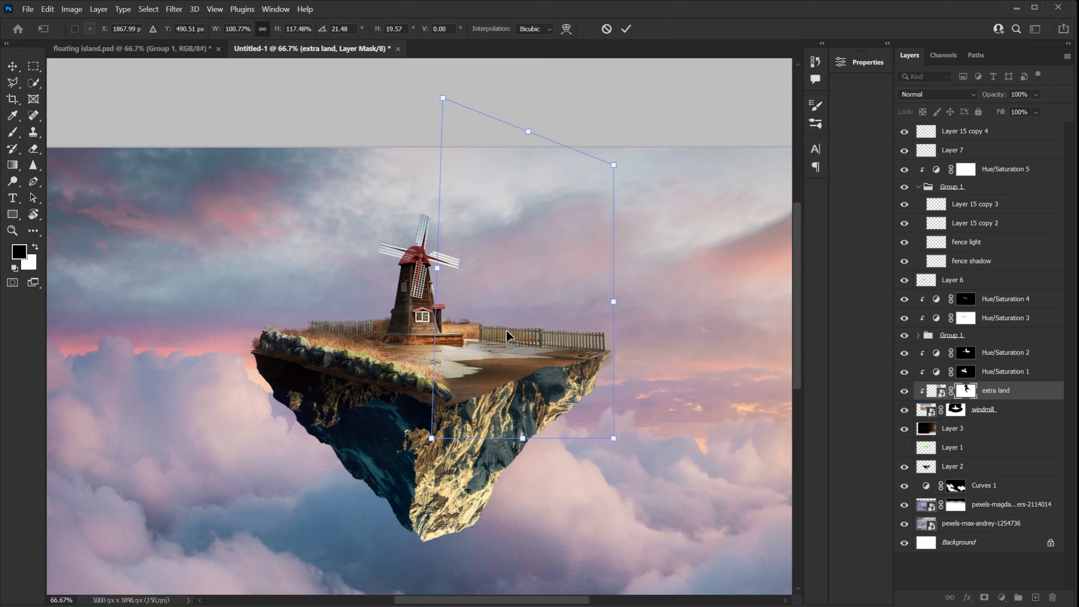
key(Return)
Touch up the extra land mask around the pond with white and black brush strokes, and undo the last stroke
key(x)
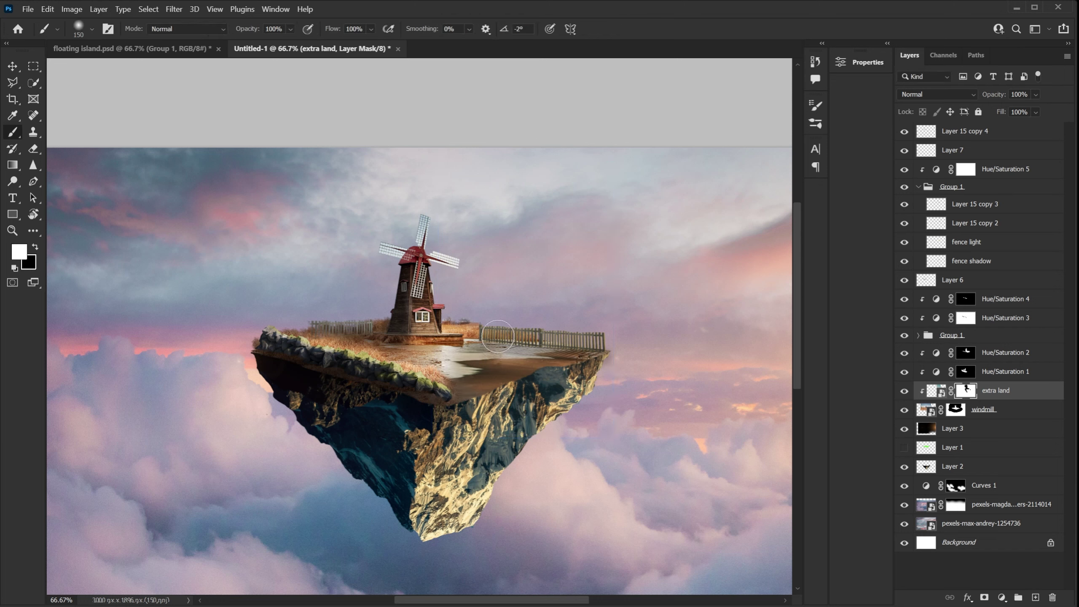
key(x)
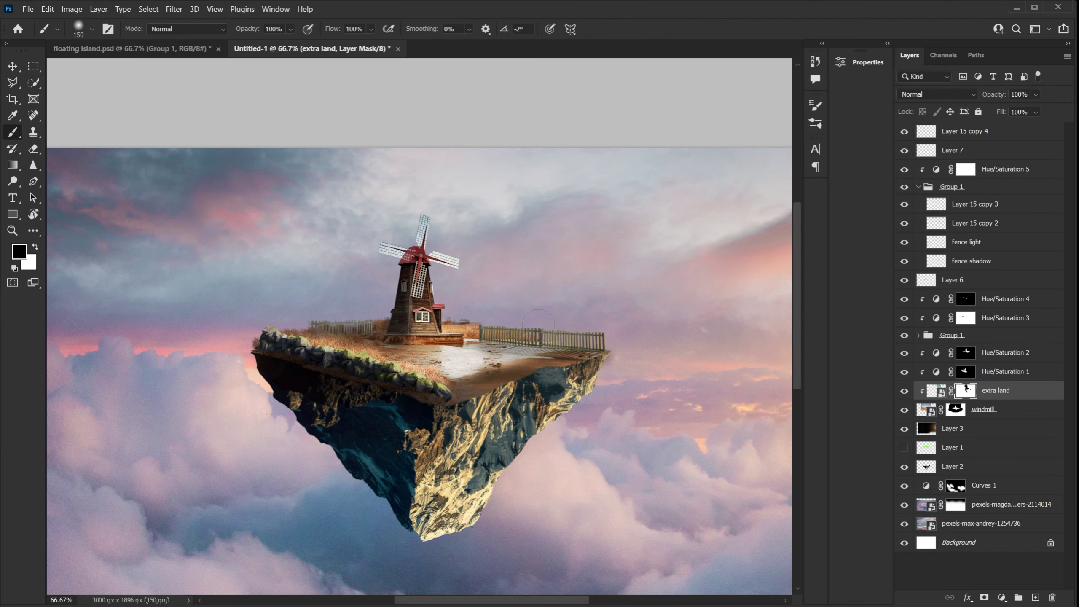
key(ctrl+z)
key(x)
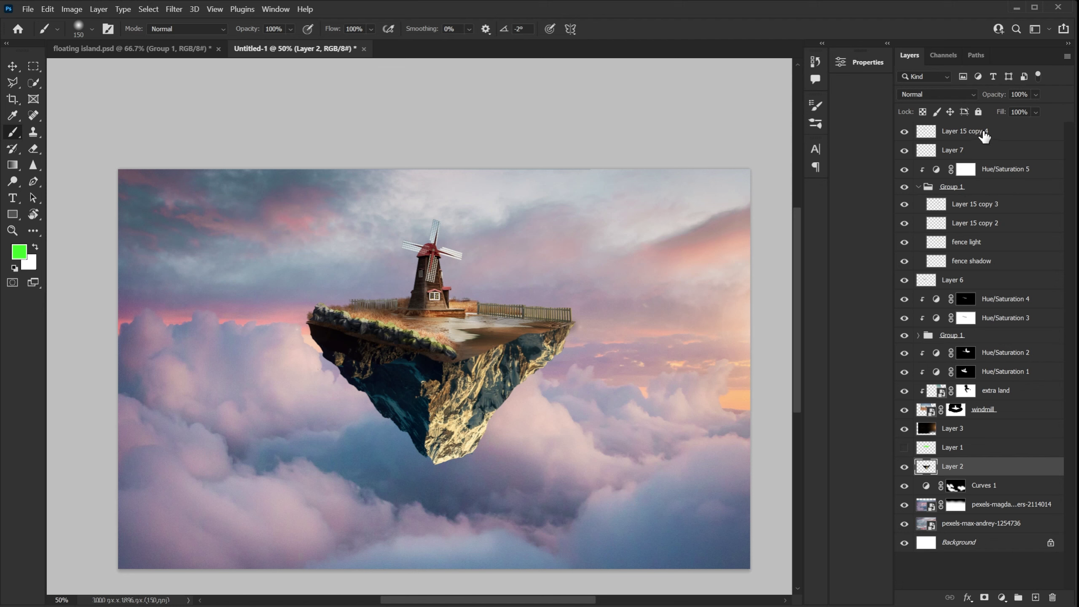
Scale all island layers from Layer 2 up, except Layer 3, to about 90% and move them slightly down and right
click(904, 467)
click(904, 468)
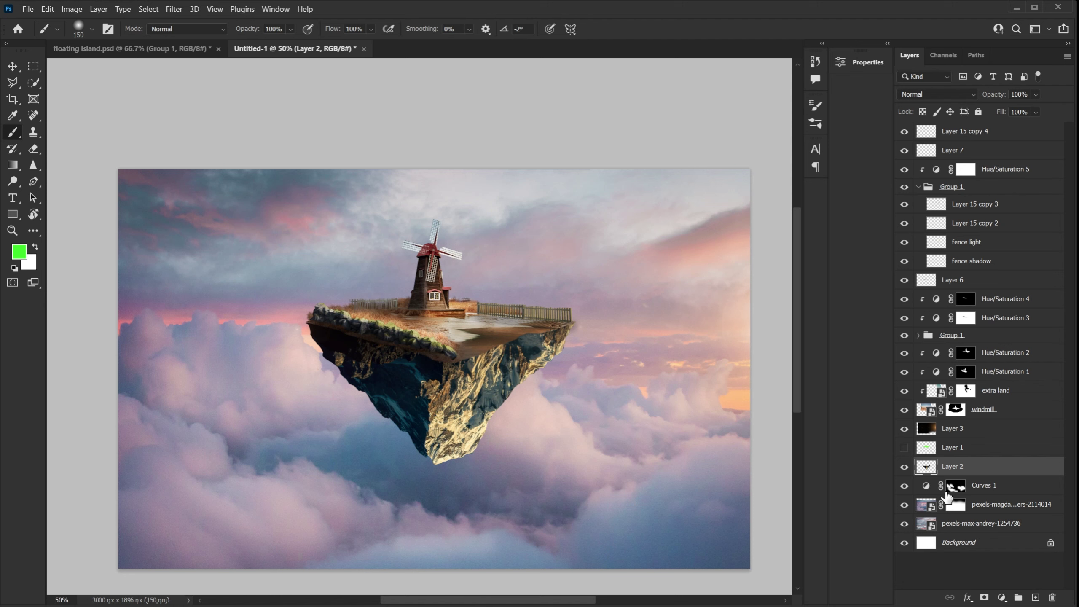
shift+click(979, 135)
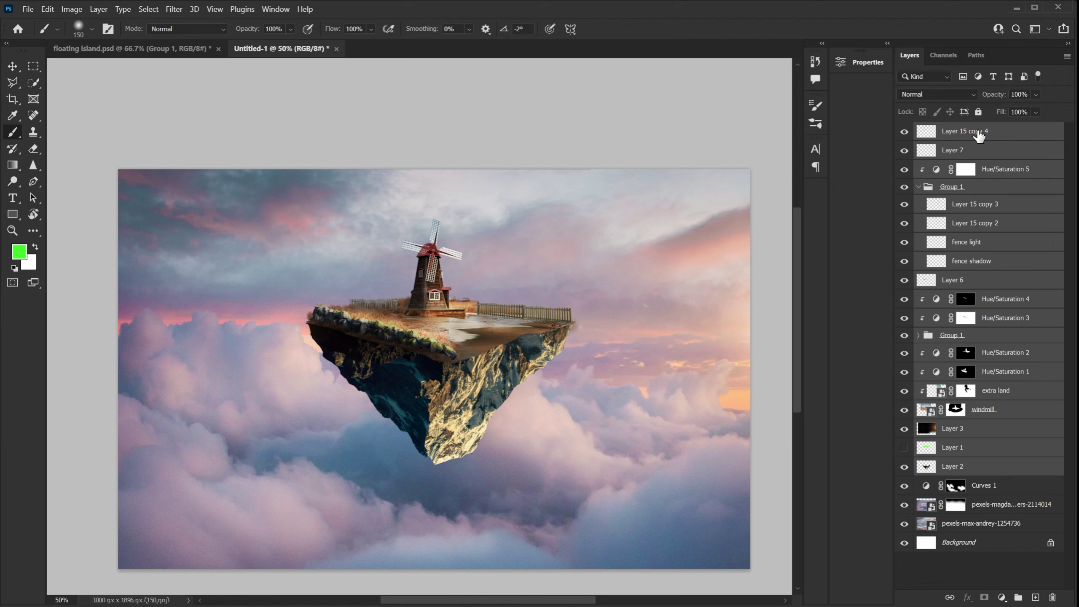
ctrl+click(983, 433)
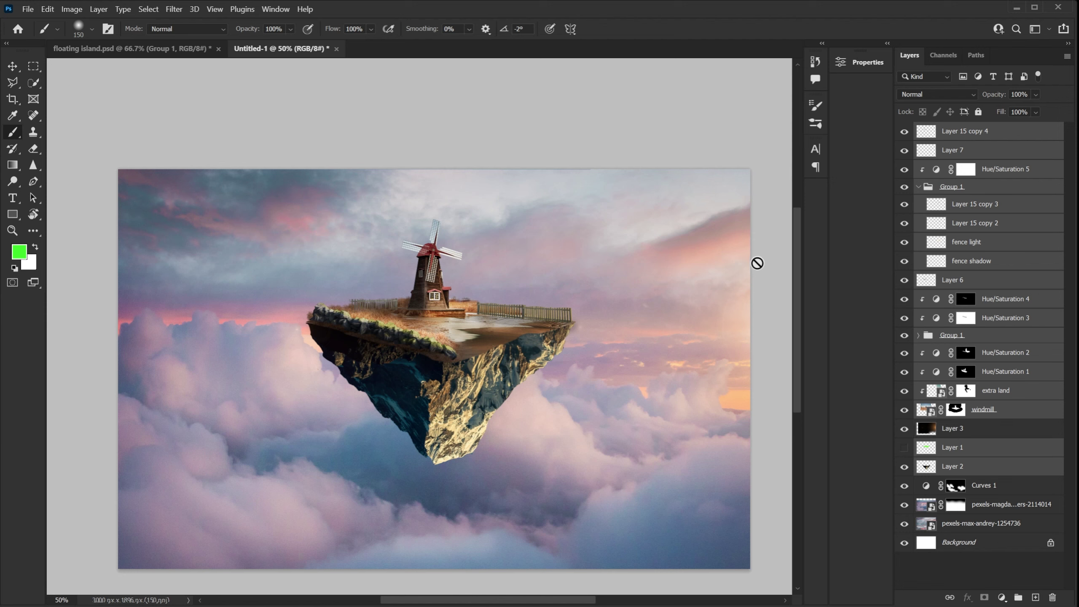
key(ctrl+t)
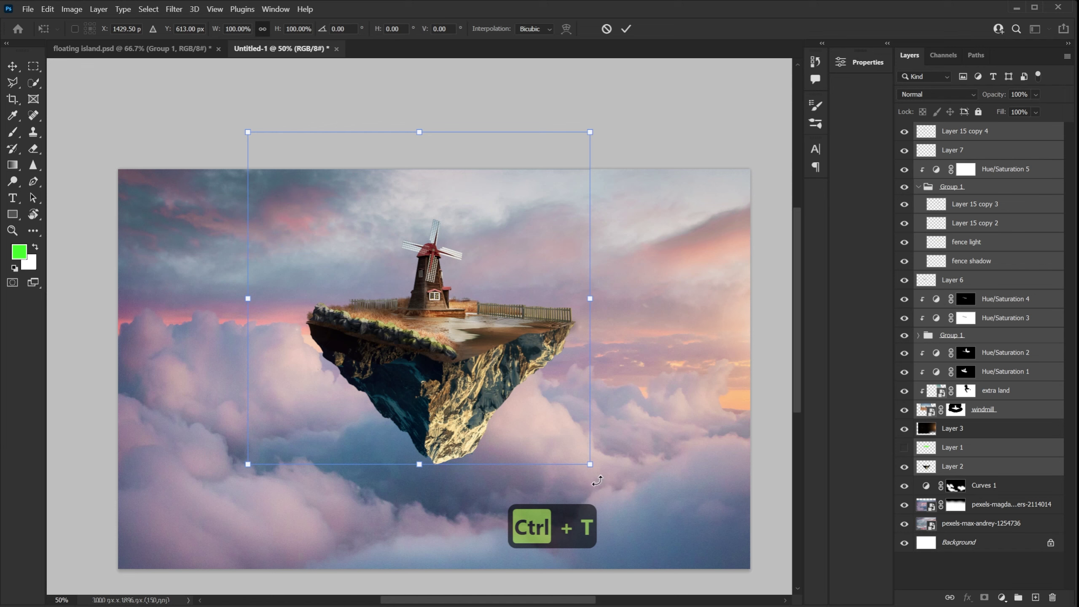
drag(590, 465, 540, 416)
mouse_move(421, 356)
mouse_down()
mouse_move(452, 369)
mouse_move(448, 382)
mouse_up()
drag(575, 452, 583, 459)
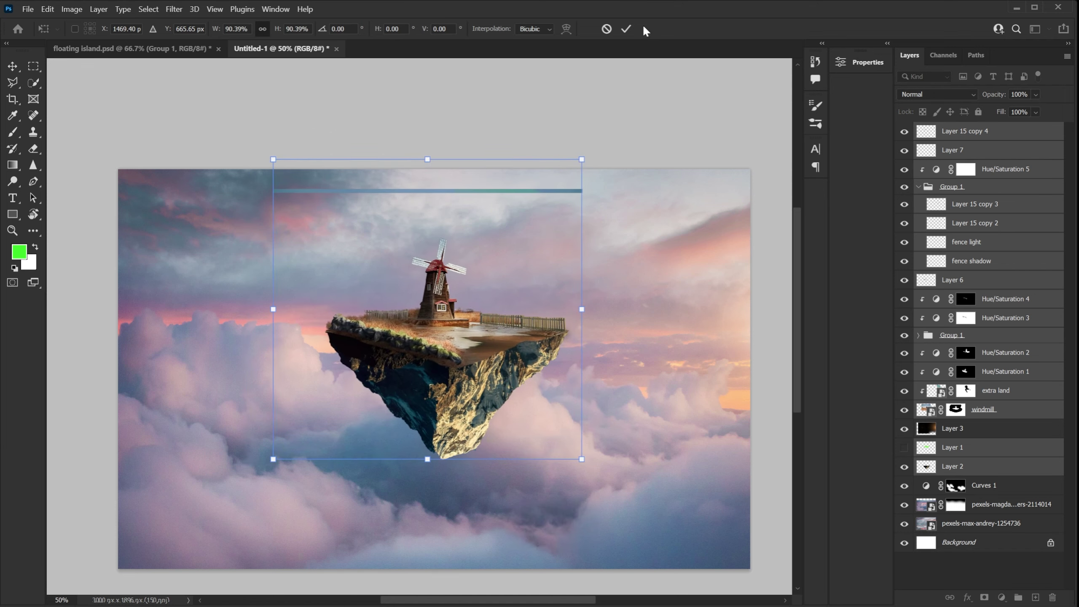
click(626, 29)
Paint black on the windmill layer's mask to hide the stray blue line across the sky
click(984, 470)
click(956, 410)
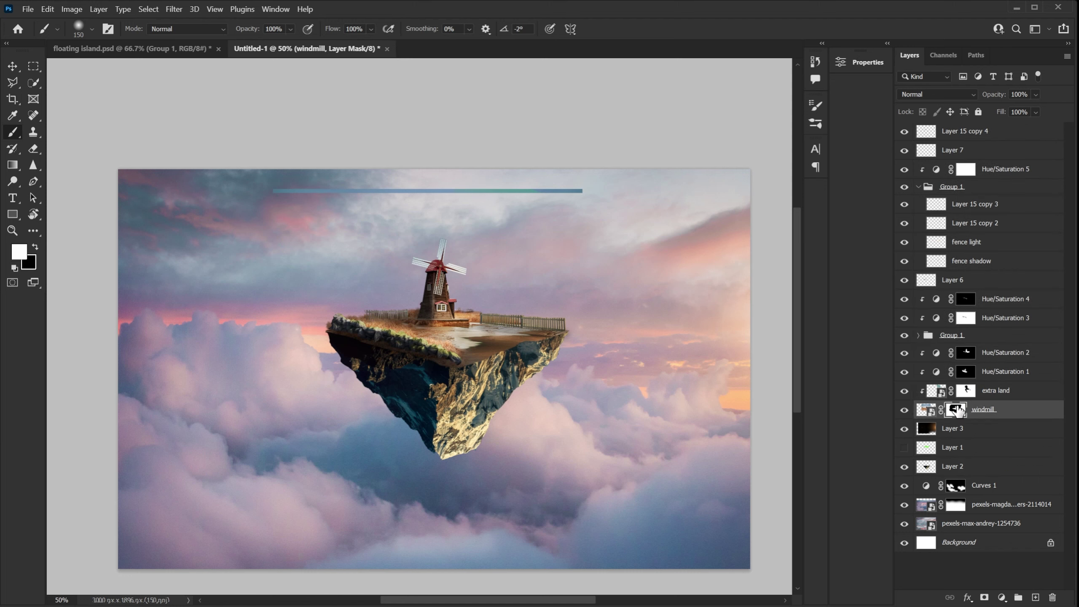
key(d)
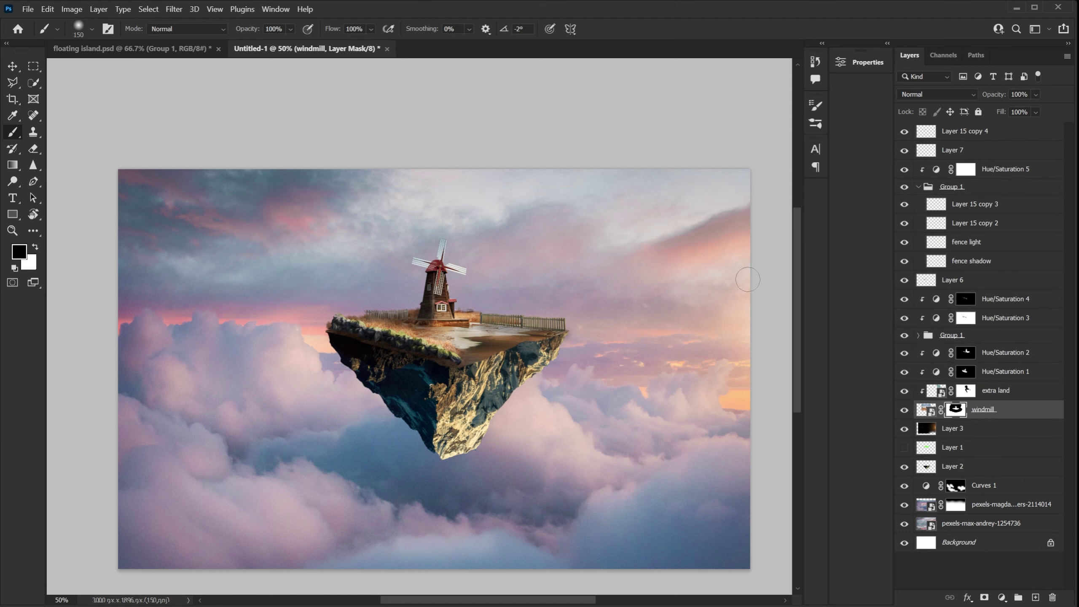
Add a new layer at the top of the stack and stamp all visible layers onto it
click(1021, 136)
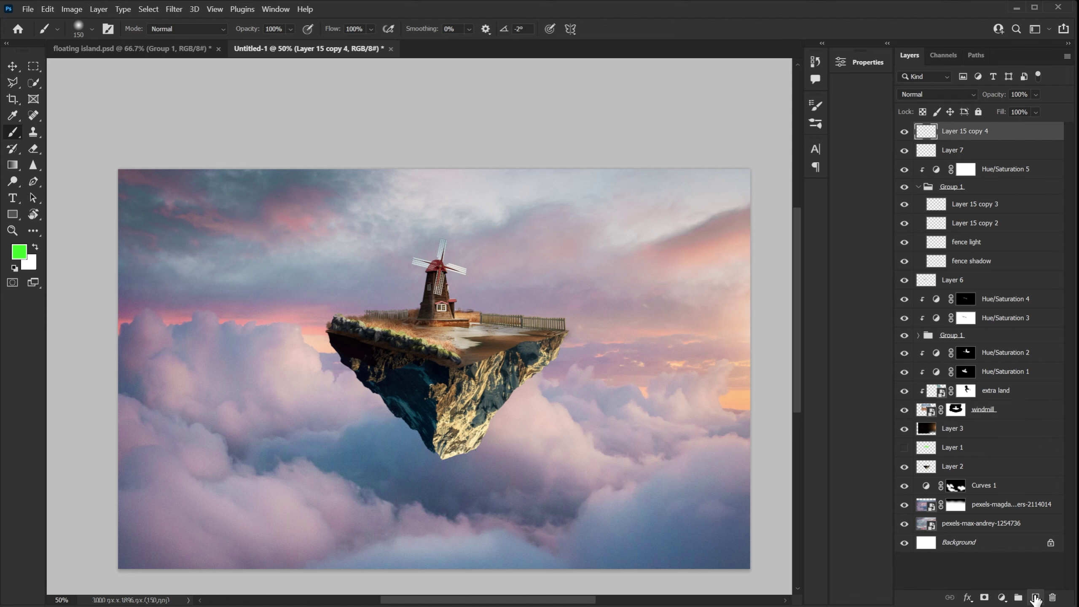
click(1036, 597)
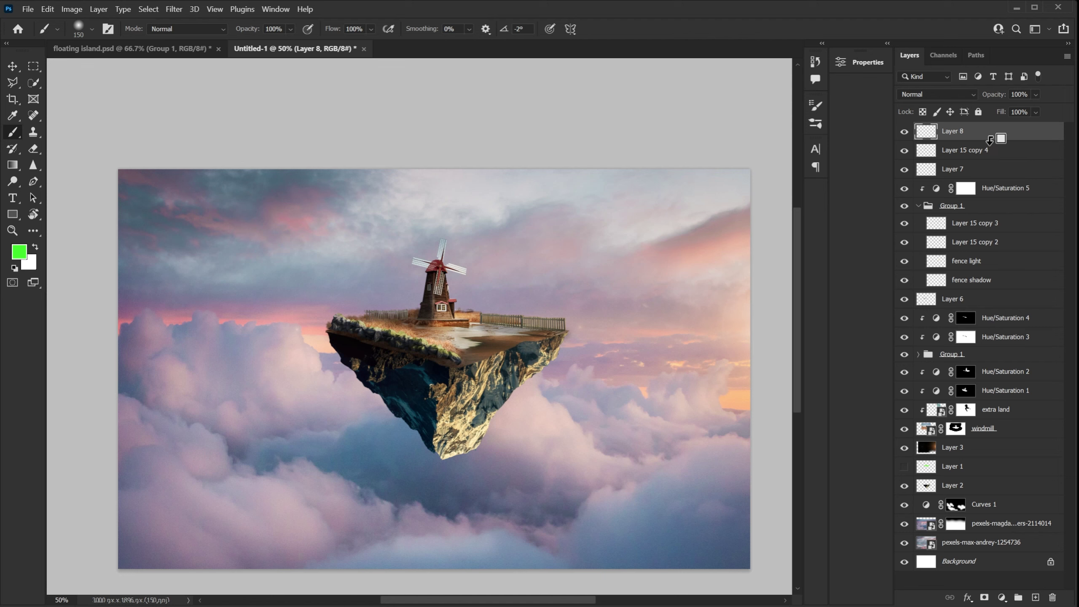
key(ctrl+alt+shift+e)
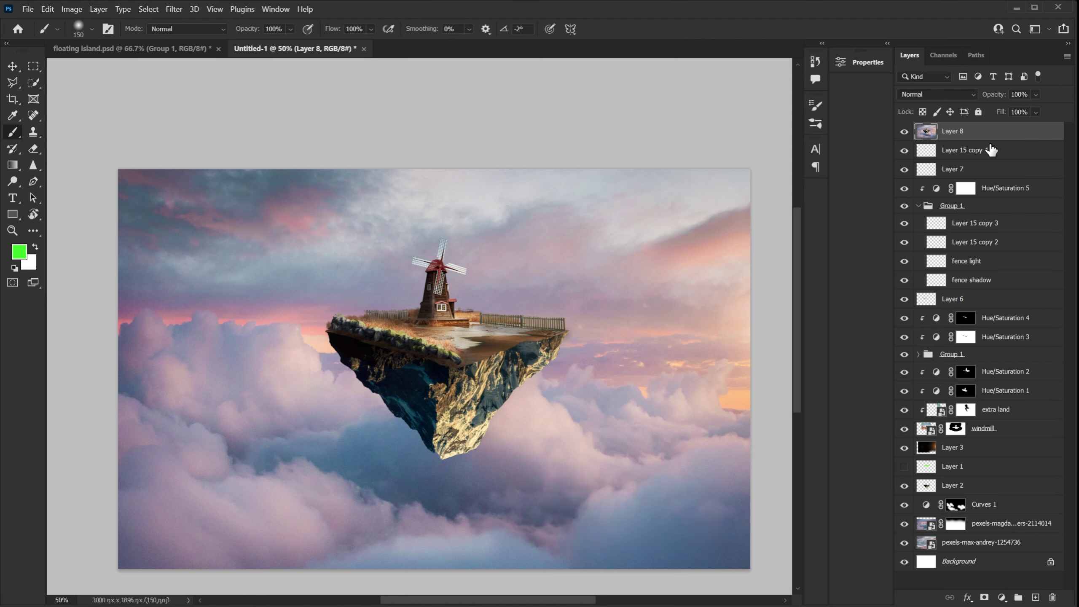
Try moving the merged Layer 8 across the canvas, and undo the move
click(12, 65)
drag(580, 382, 485, 407)
key(ctrl+z)
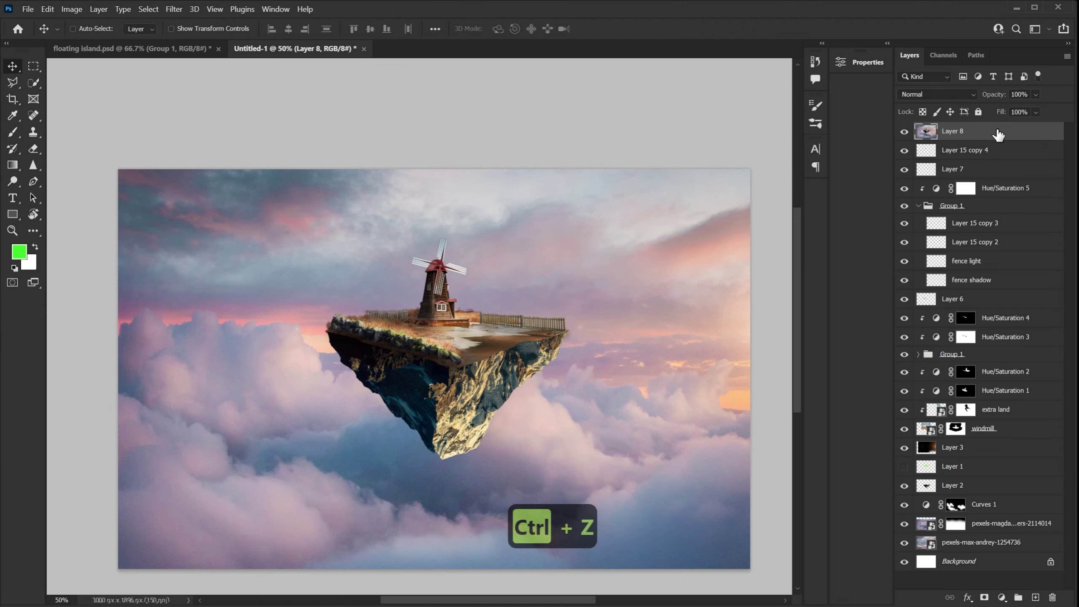
Convert the merged Layer 8 to a smart object and open it in the Camera Raw Filter
right_click(996, 132)
click(913, 278)
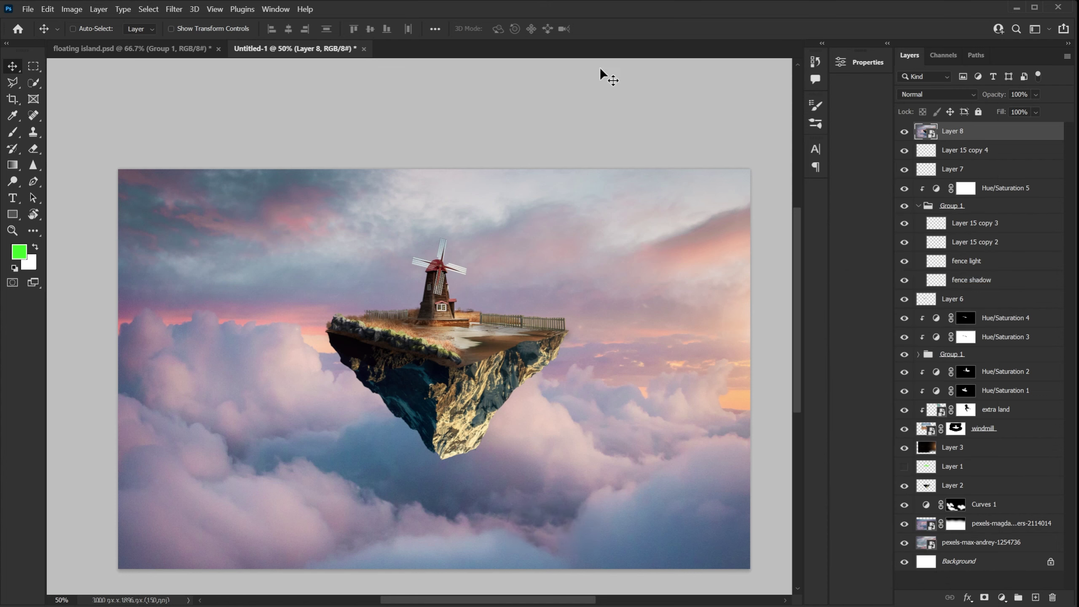
click(168, 10)
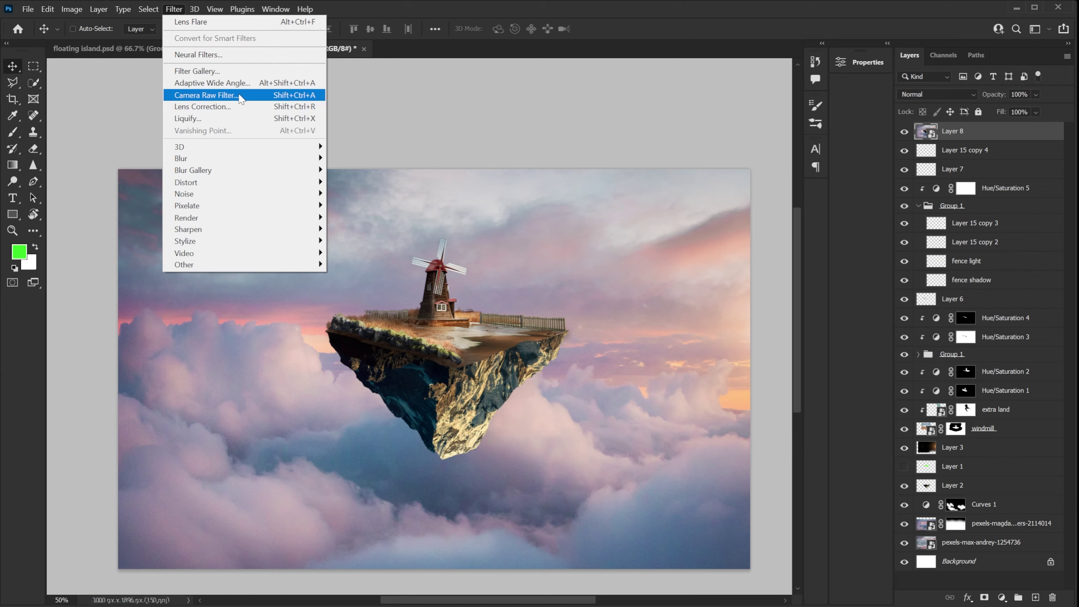
click(208, 94)
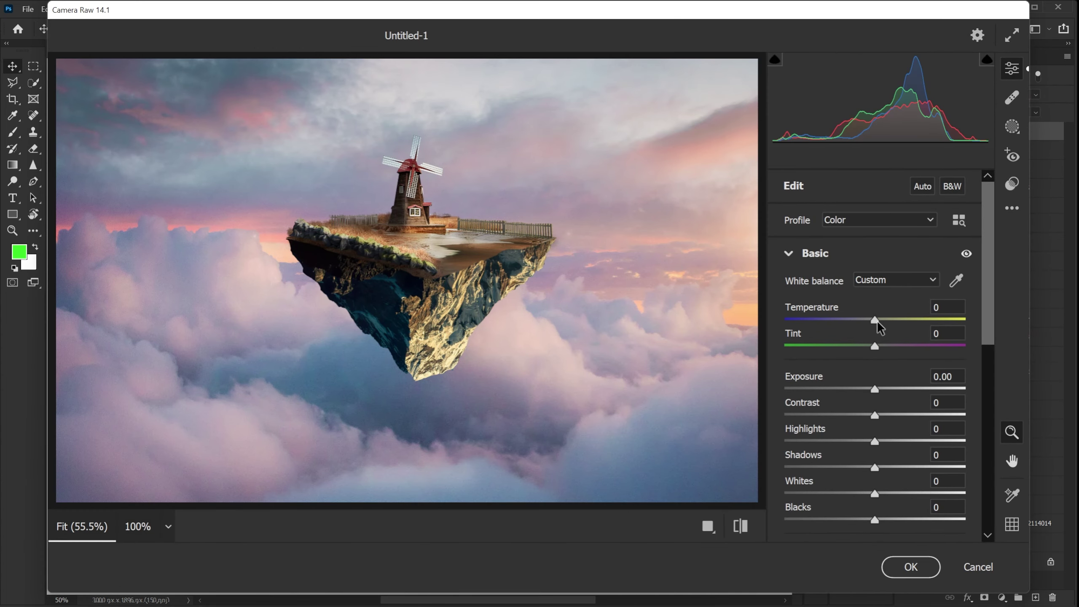
Set the white balance to Temperature +2 and Tint +2, and lower the Exposure to -0.50
drag(876, 322, 879, 352)
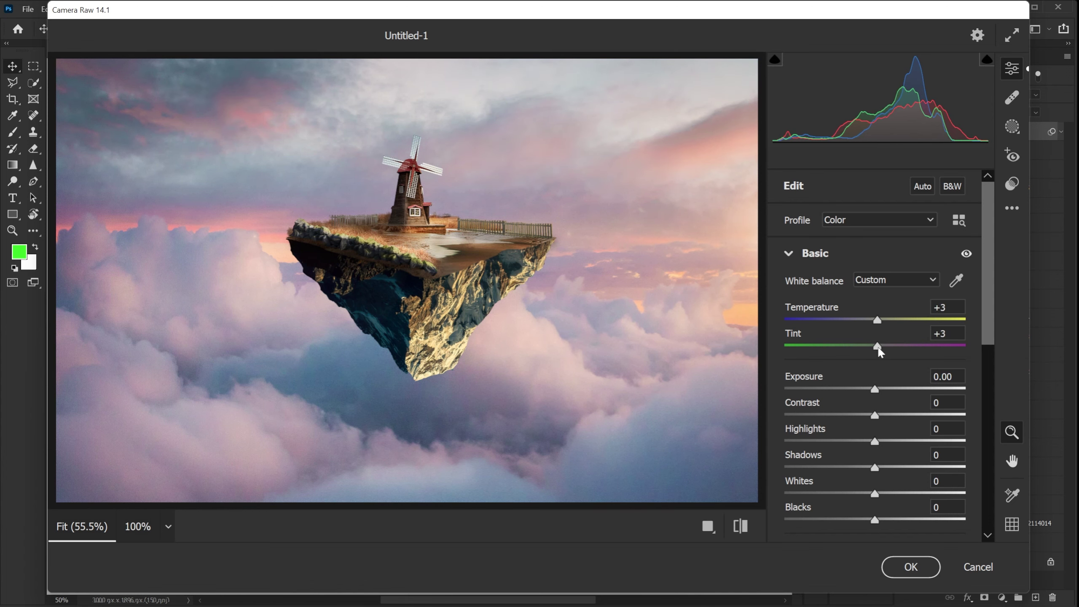
click(877, 321)
drag(875, 388, 865, 391)
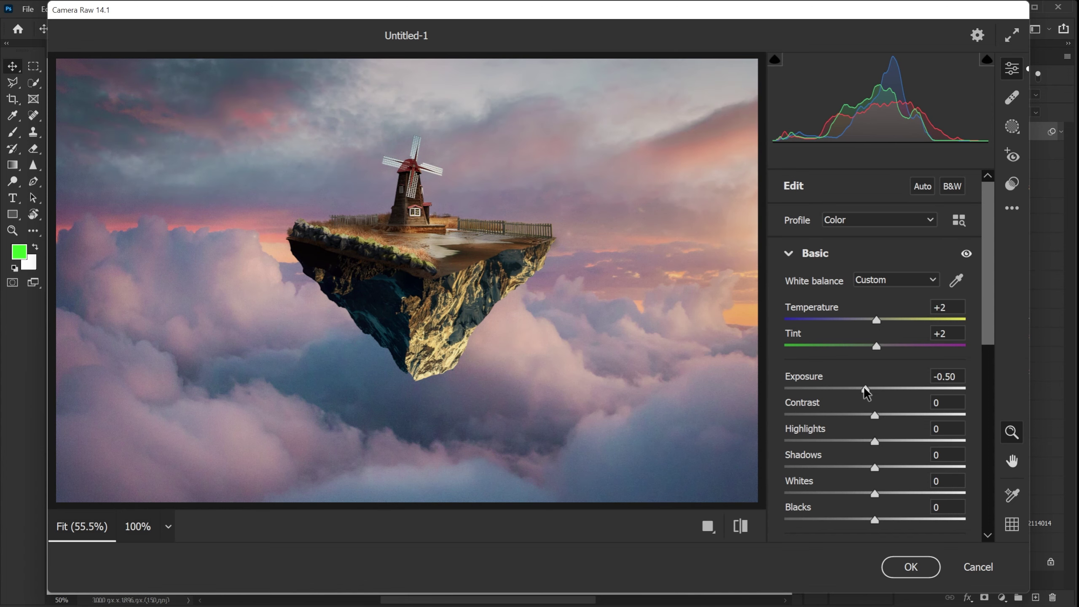
Raise the tonal values to Shadows +18, Whites +44 and Blacks +39
scroll(831, 429, down, 3)
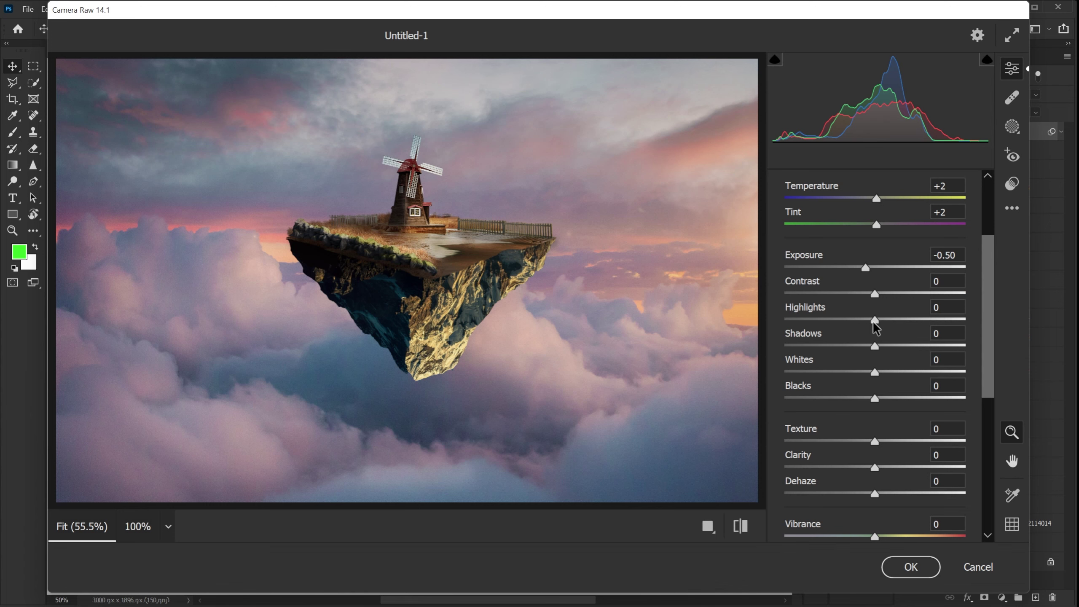
drag(874, 346, 891, 347)
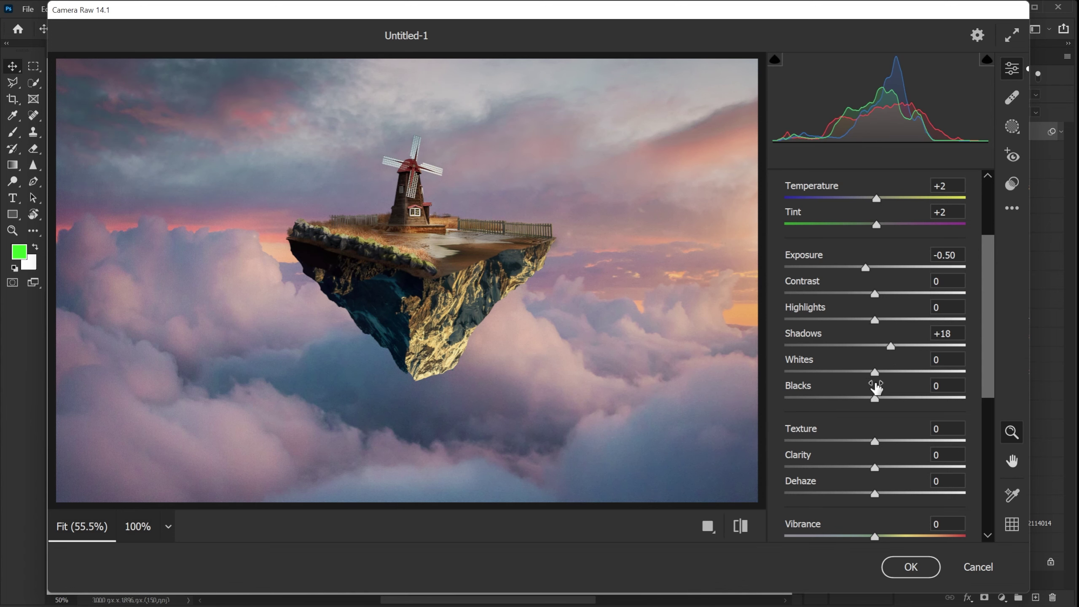
drag(874, 373, 916, 382)
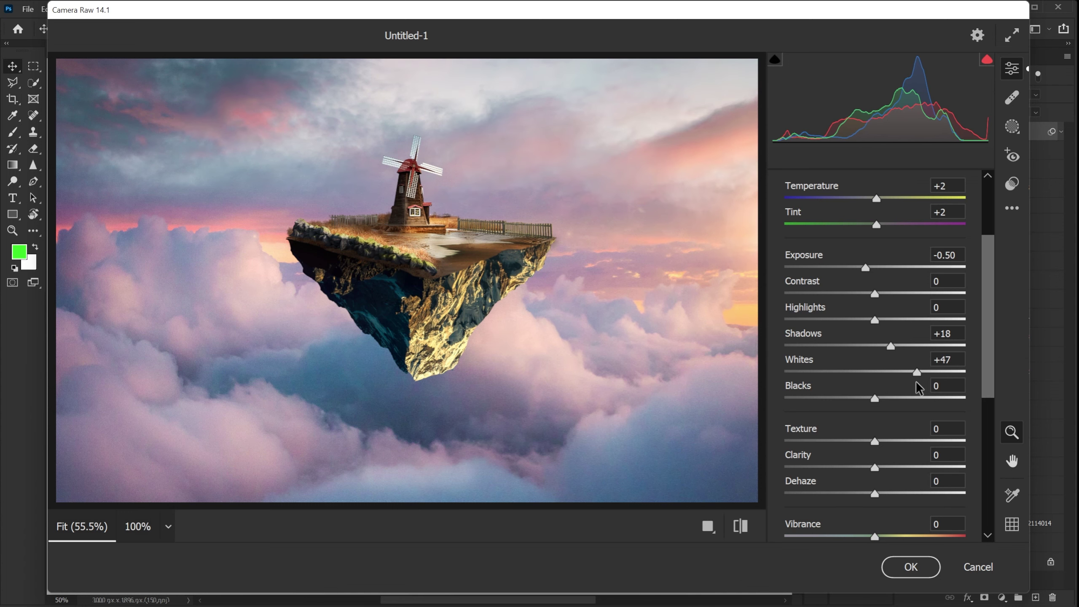
mouse_move(918, 387)
mouse_down()
mouse_move(890, 404)
mouse_move(911, 407)
mouse_up()
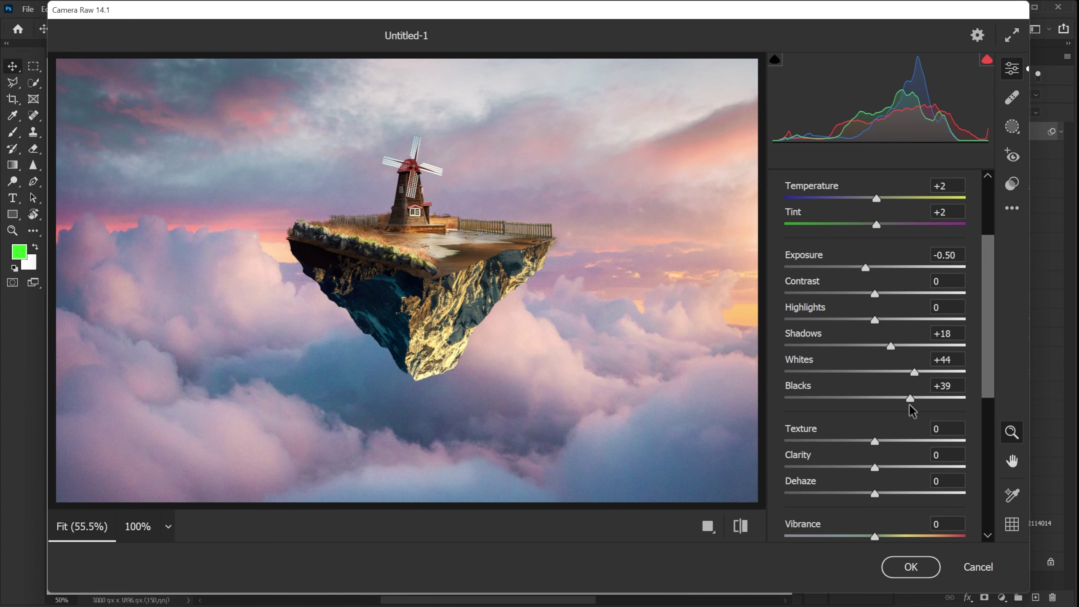
Increase Texture to +34 and Vibrance to +3
scroll(884, 436, down, 2)
drag(875, 362, 906, 369)
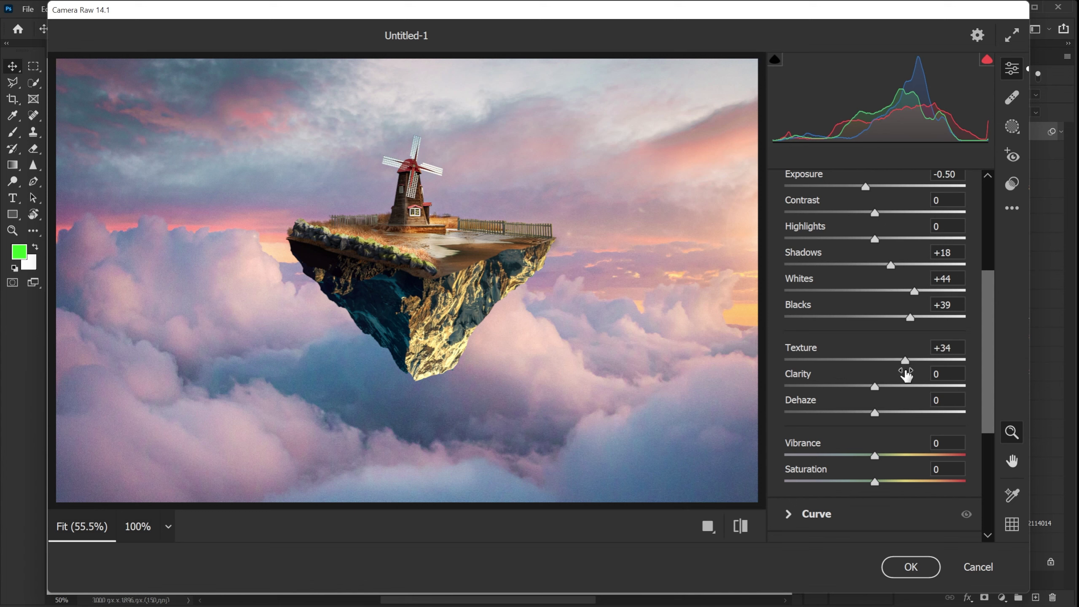
drag(875, 457, 877, 457)
In Color Grading, set the midtones luminance to -45 and the shadows luminance to 41
scroll(848, 379, down, 5)
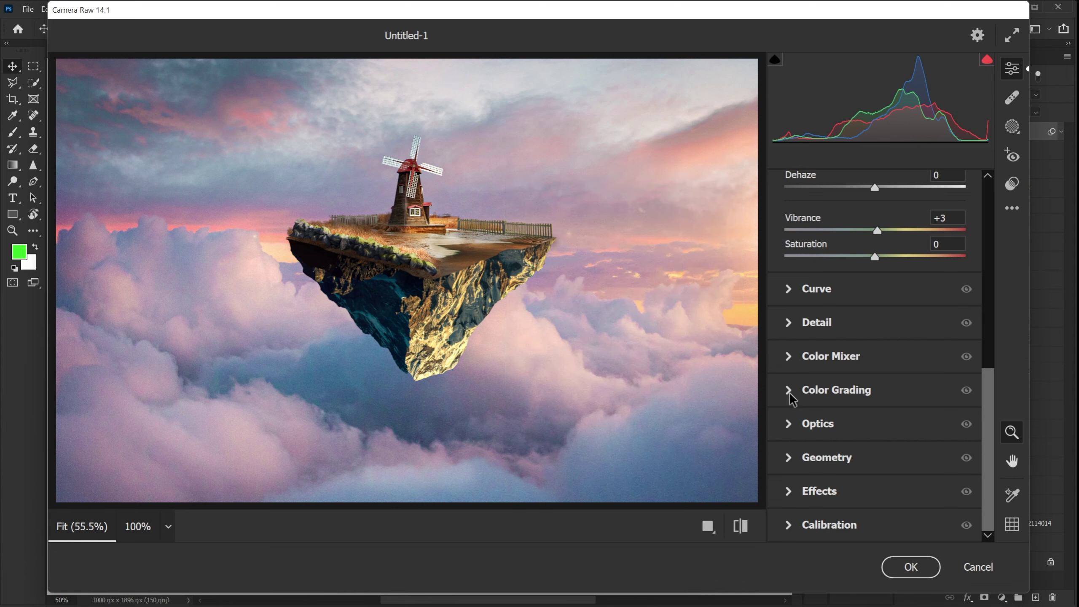
click(789, 391)
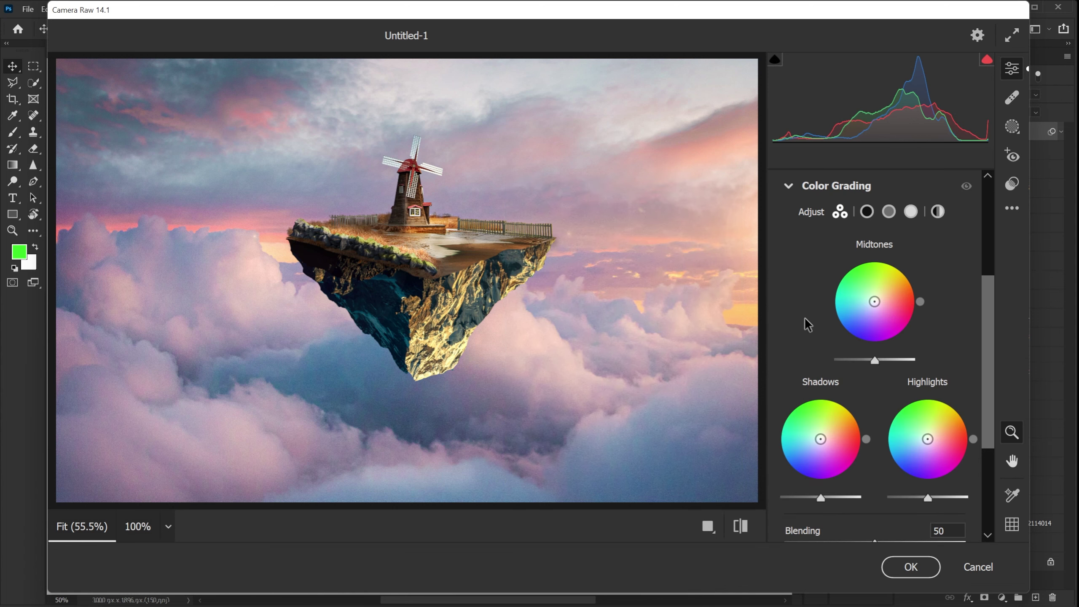
scroll(806, 313, down, 1)
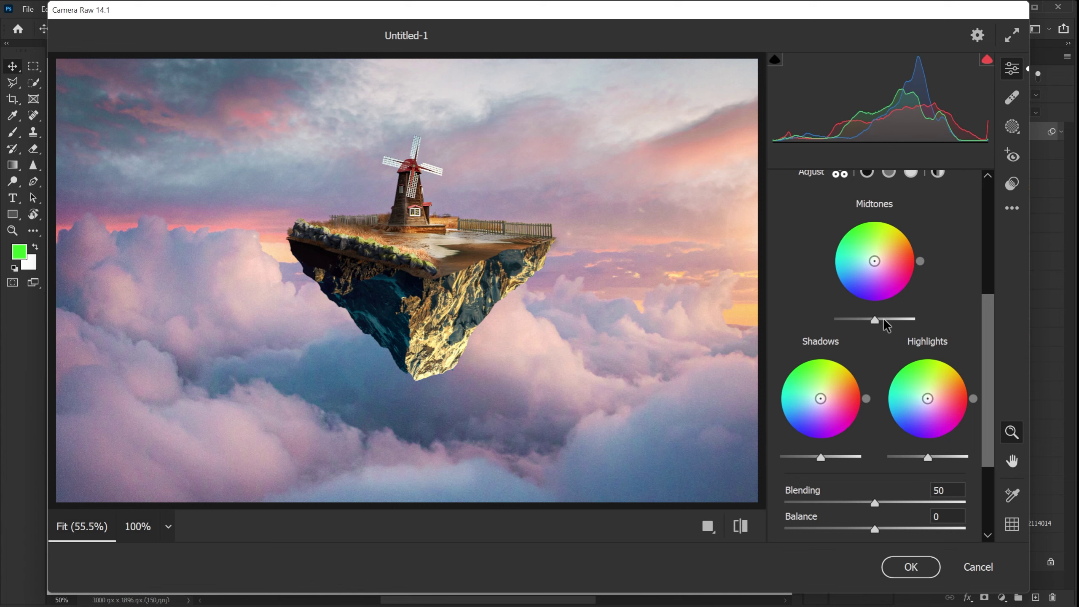
drag(873, 319, 856, 318)
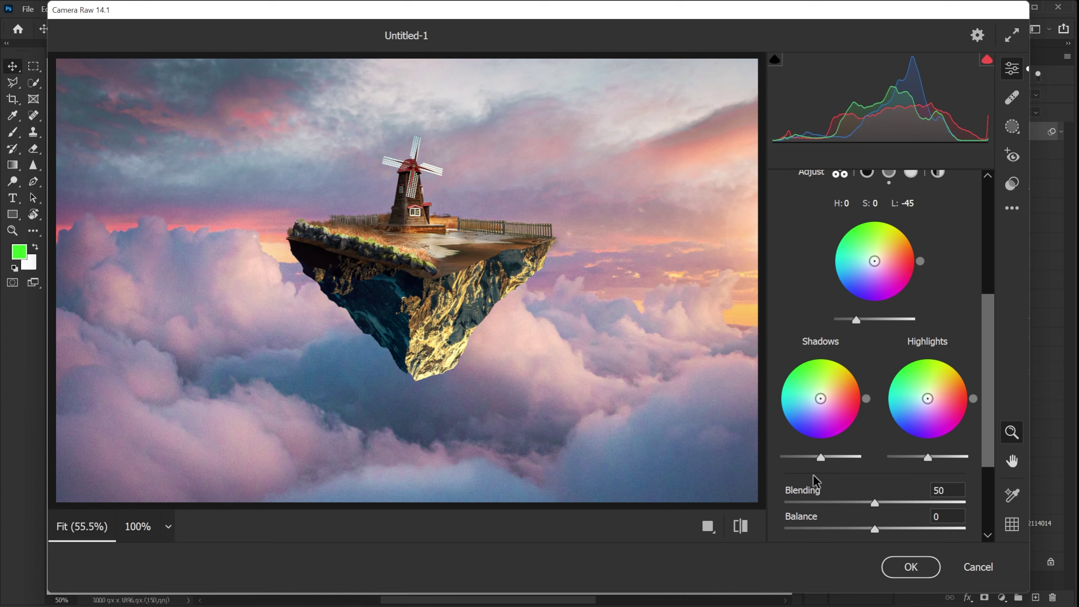
drag(818, 457, 834, 458)
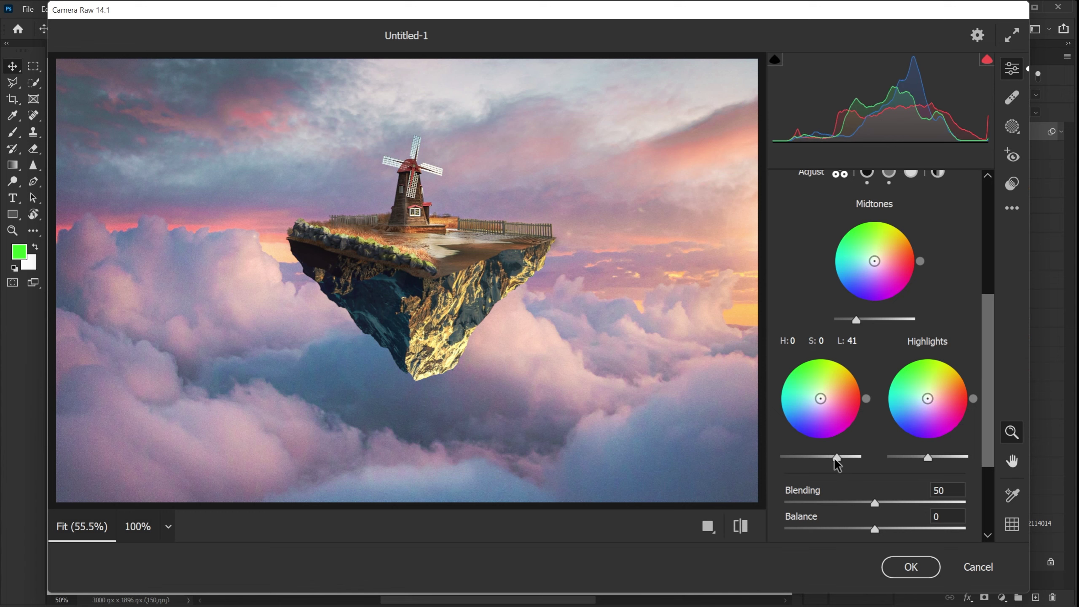
Set the Color Grading Blending to 40 and Balance to +29
scroll(897, 479, down, 2)
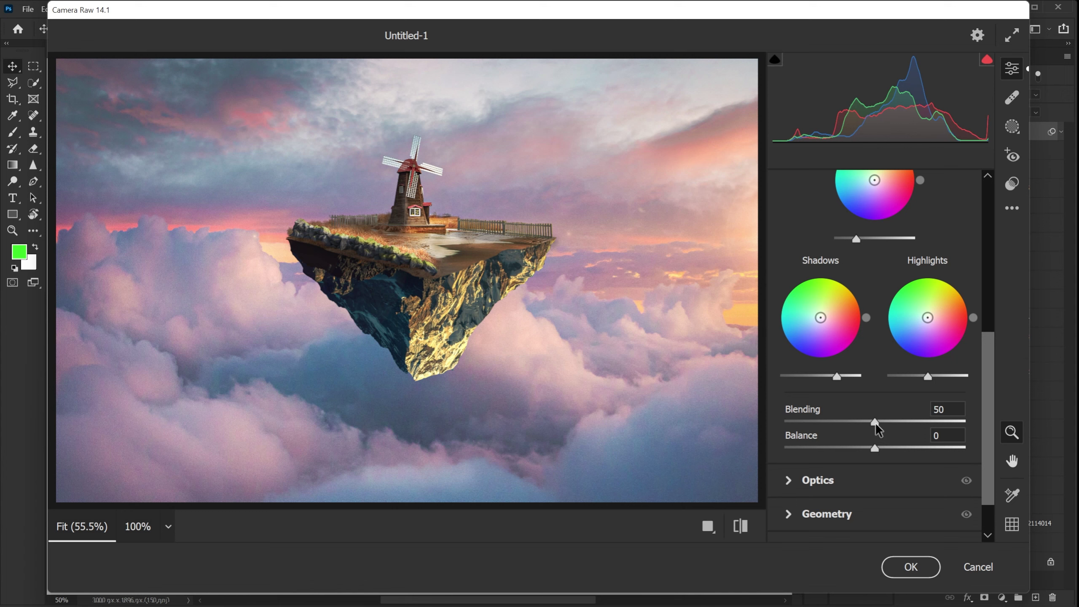
drag(875, 427, 858, 427)
drag(875, 449, 928, 461)
Fine-tune the Color Grading luminance by brightening the shadows and darkening the midtones slightly further
scroll(872, 397, up, 2)
drag(837, 456, 843, 457)
mouse_move(857, 319)
mouse_down()
mouse_move(840, 319)
mouse_move(851, 321)
mouse_up()
scroll(875, 364, down, 3)
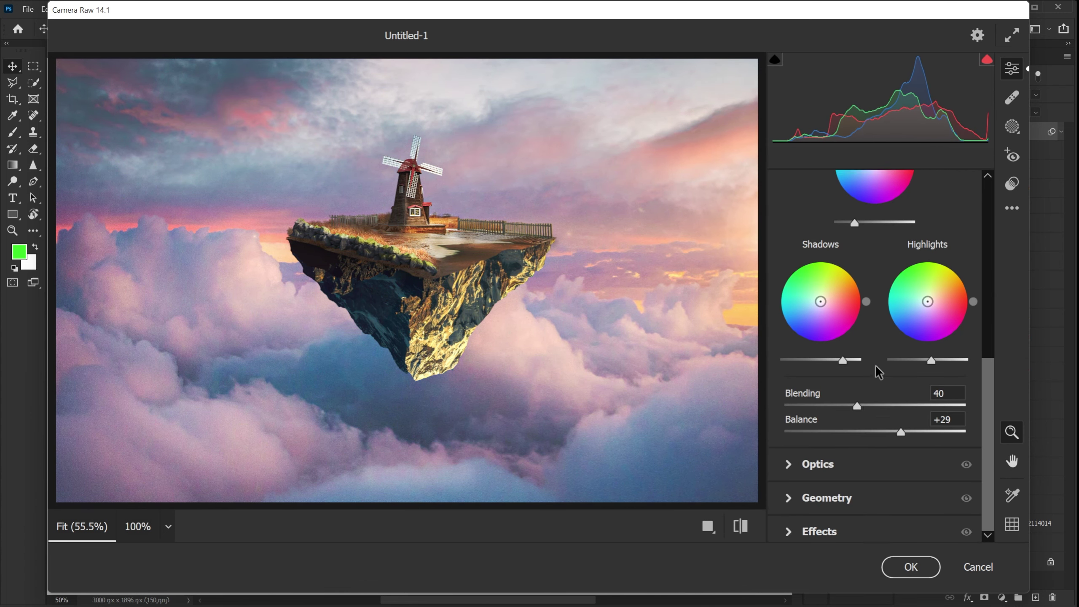
Review the Basic adjustments and apply the Camera Raw Filter to Layer 8
scroll(875, 364, up, 5)
click(792, 254)
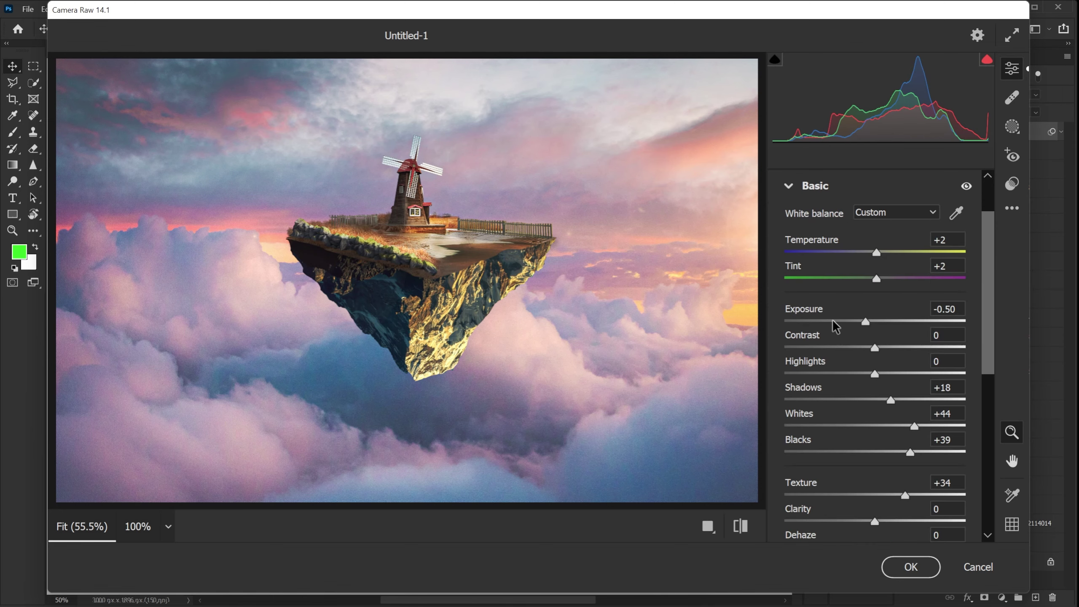
click(925, 575)
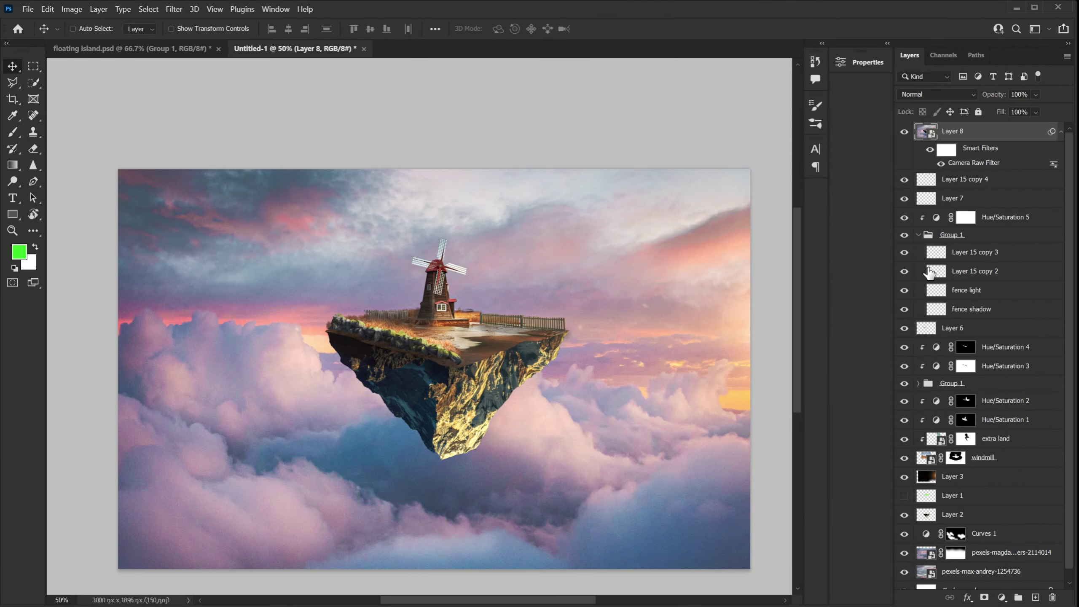
Toggle Layer 8's visibility off and on to compare the image before and after the colour grade
click(904, 133)
click(904, 133)
scroll(759, 255, down, 1)
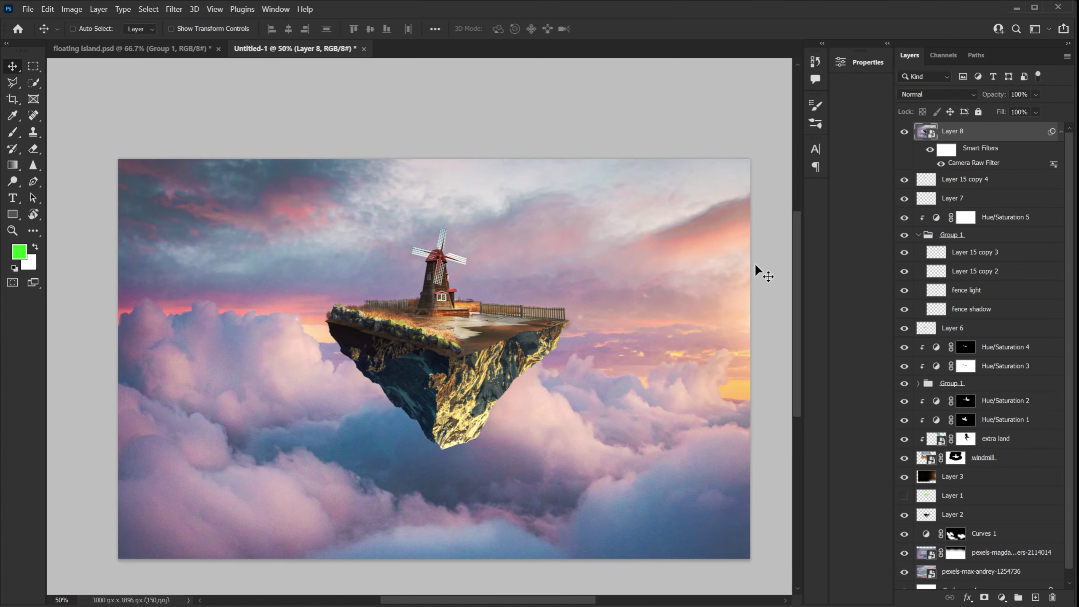